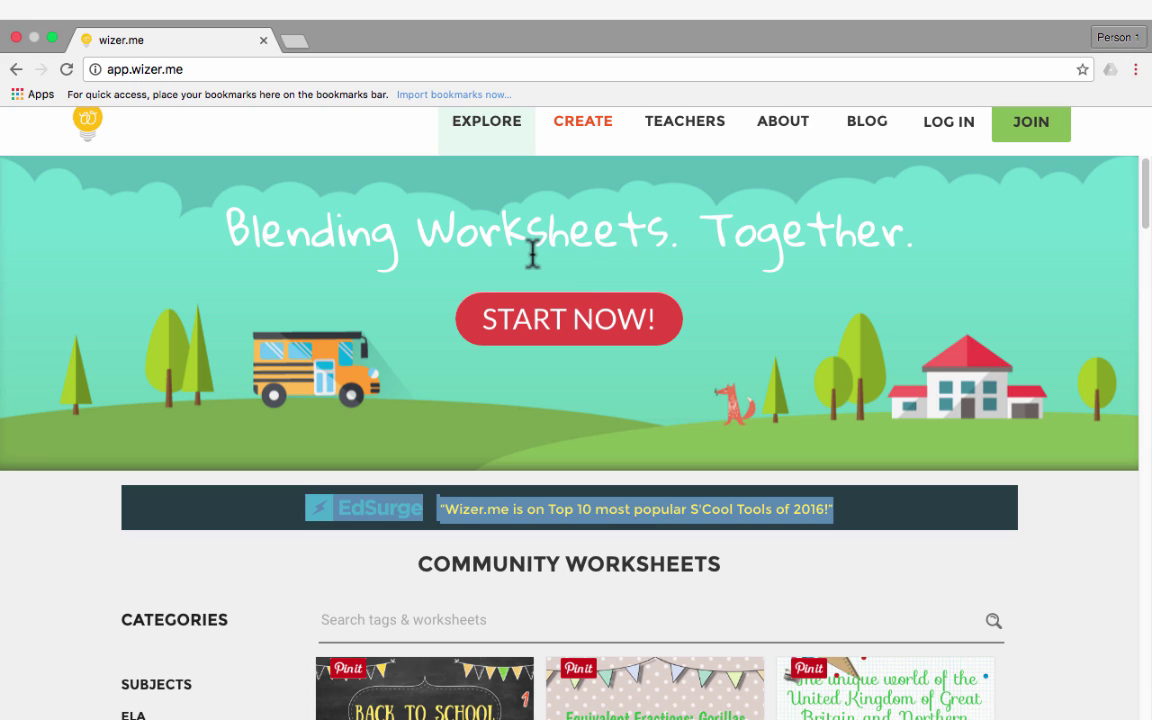
# Browse the worksheet library and open the Chemistry Checkpoint #1 Review worksheet
pyautogui.scroll(-1, 531, 255)
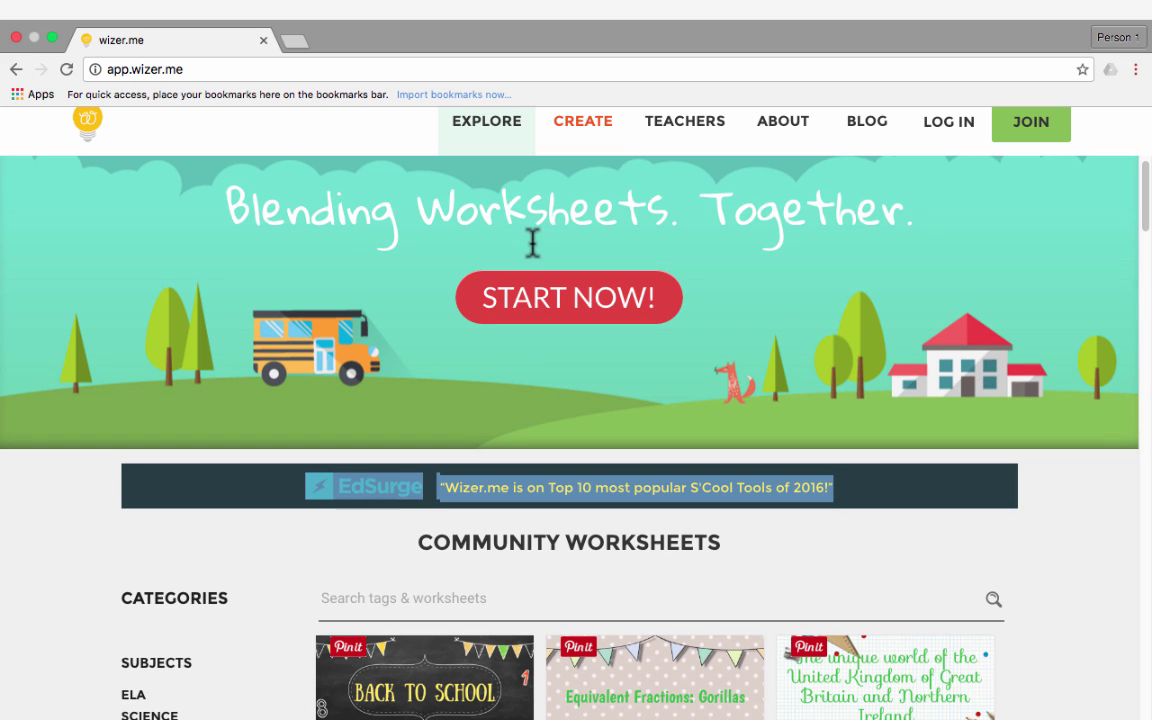
pyautogui.scroll(-3, 532, 250)
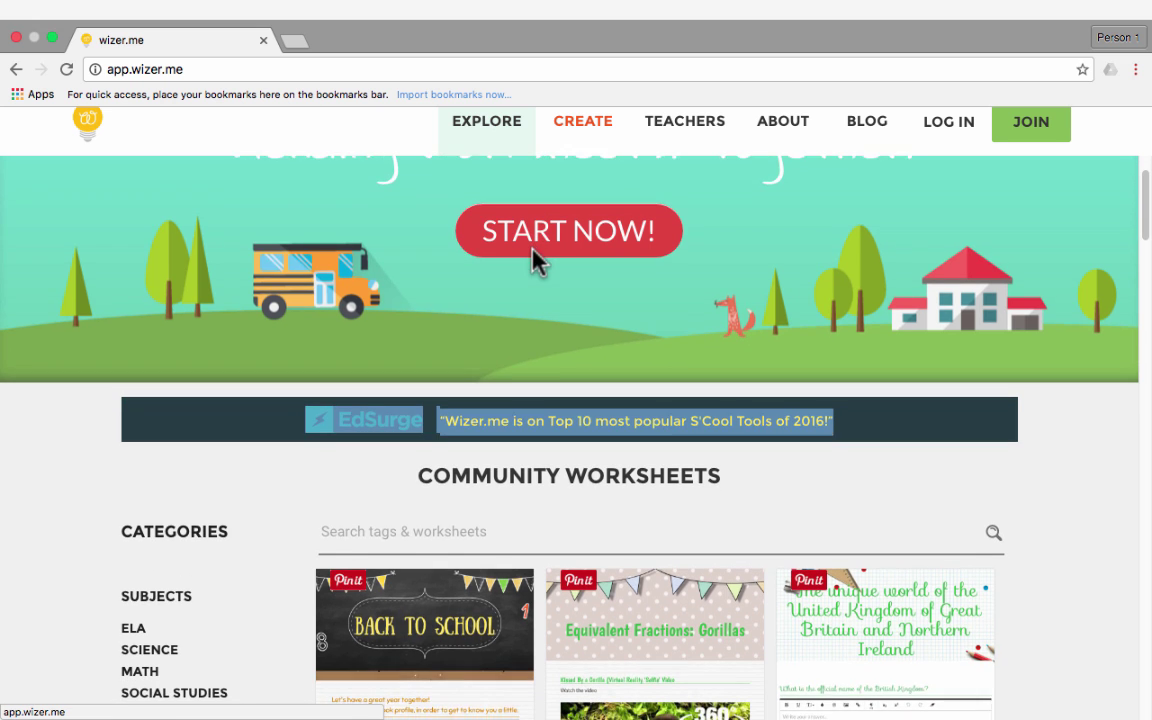
pyautogui.scroll(-7, 532, 252)
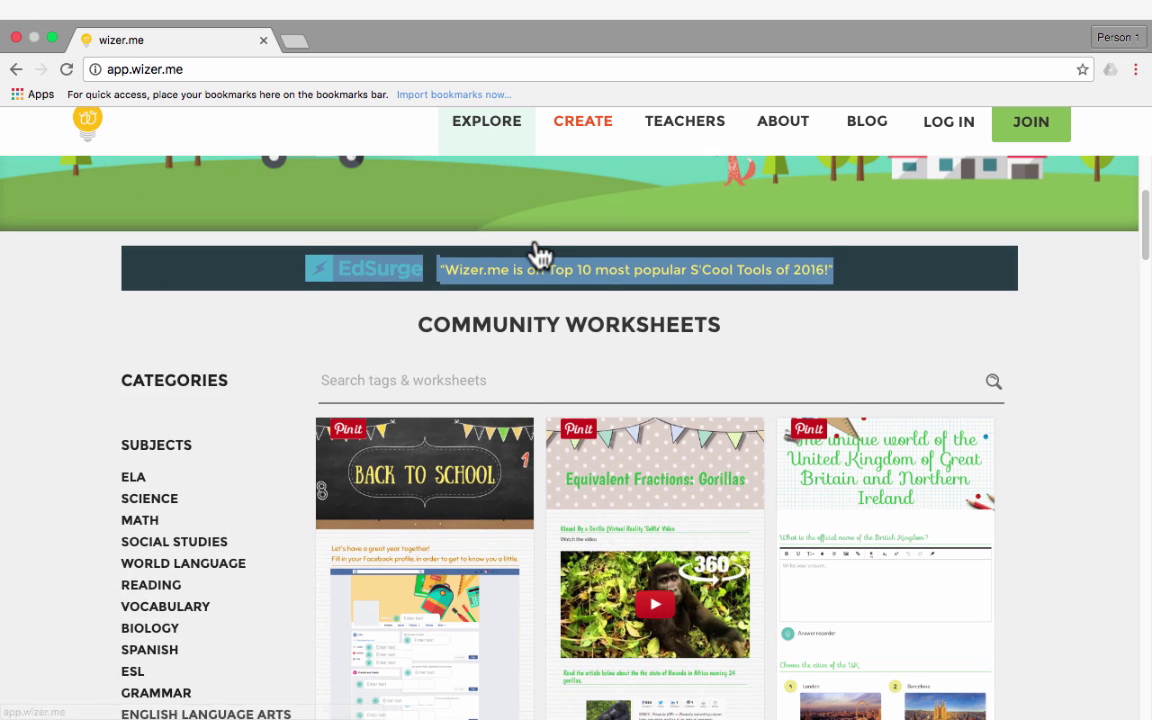
pyautogui.scroll(-3, 532, 252)
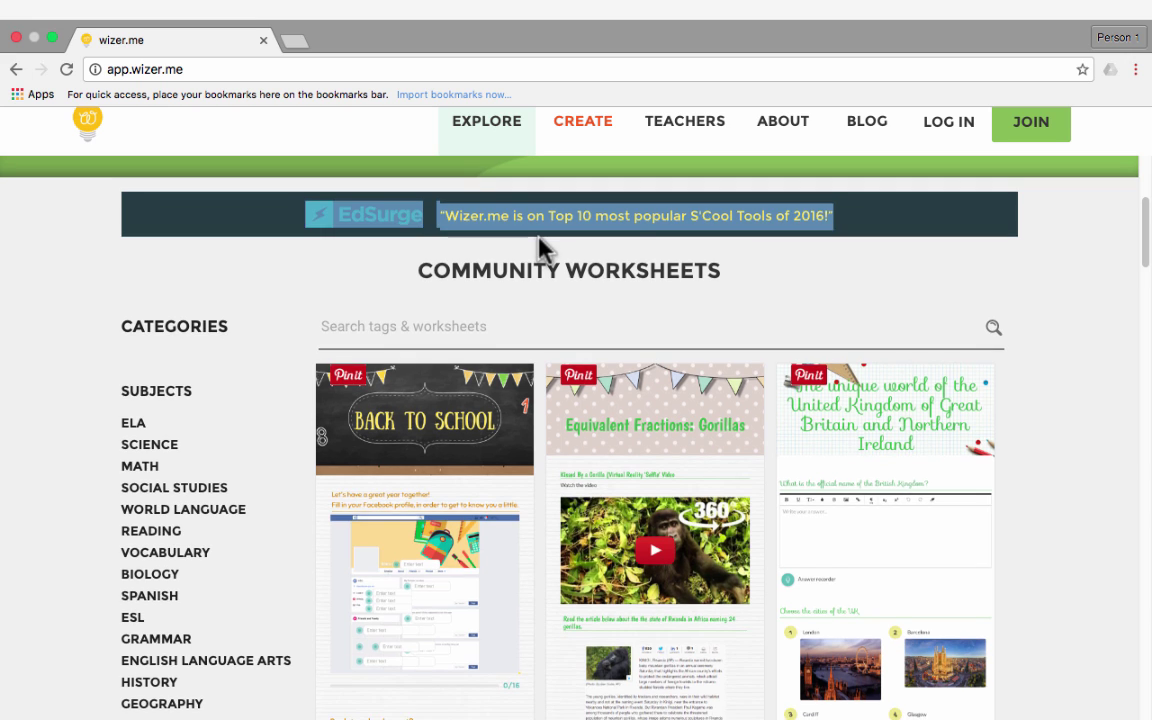
pyautogui.scroll(13, 538, 248)
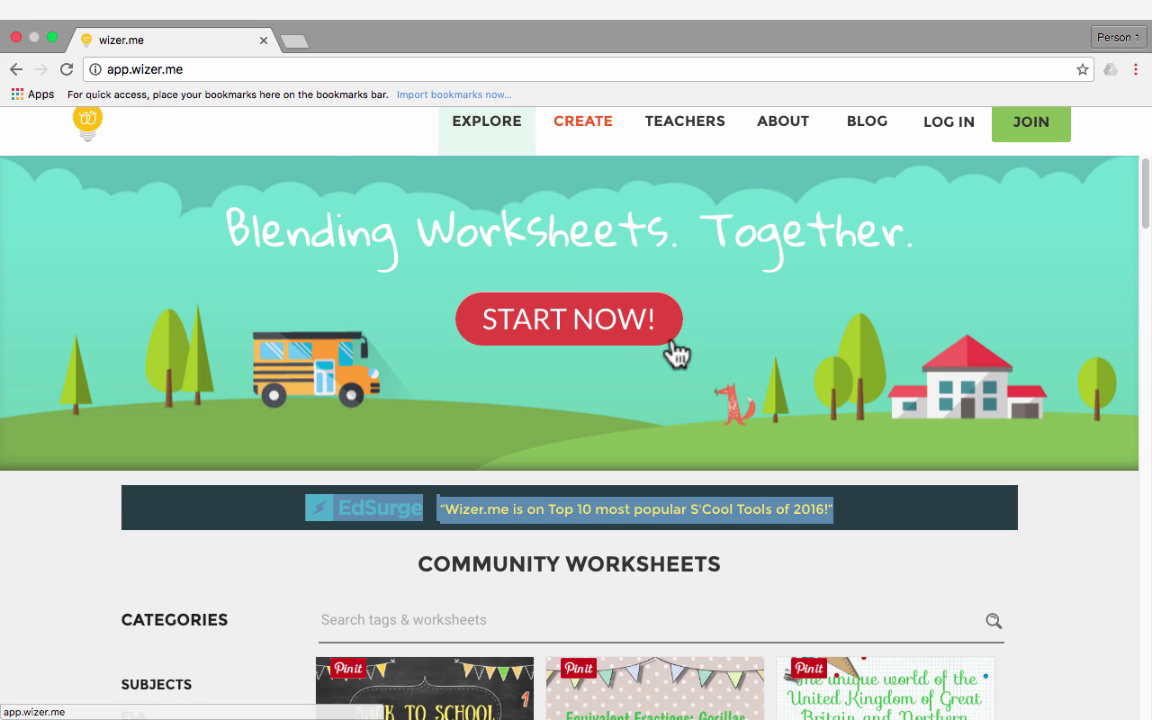
pyautogui.scroll(-14, 689, 352)
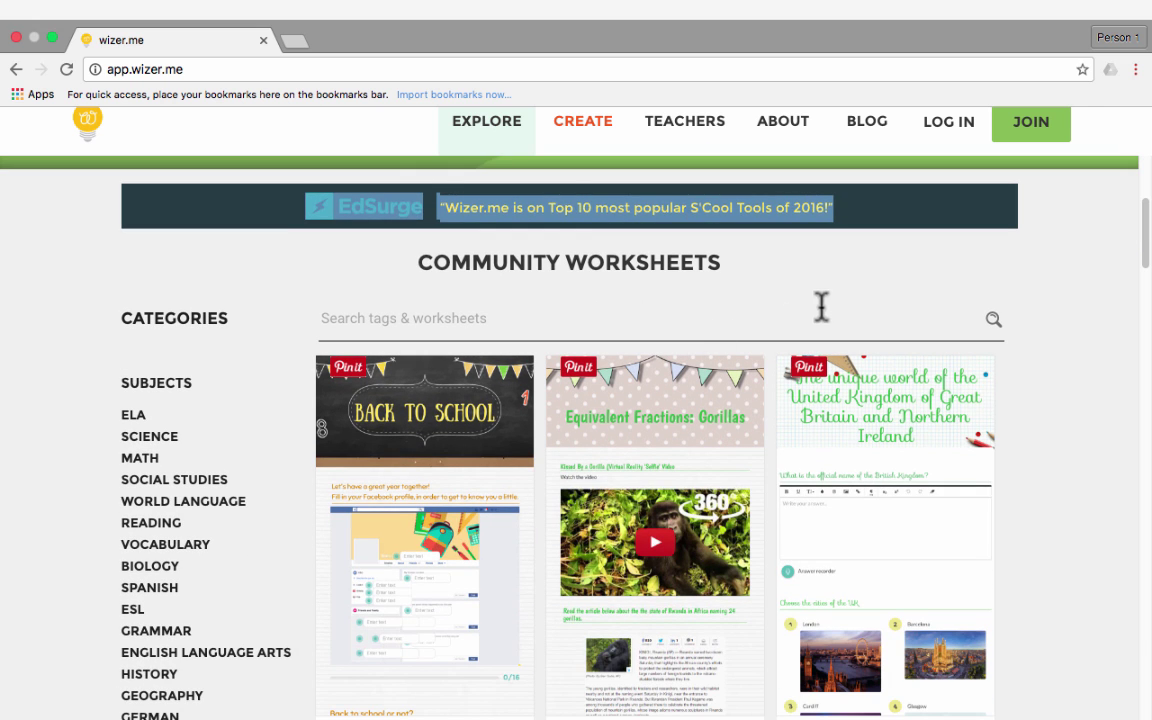
pyautogui.click(834, 298)
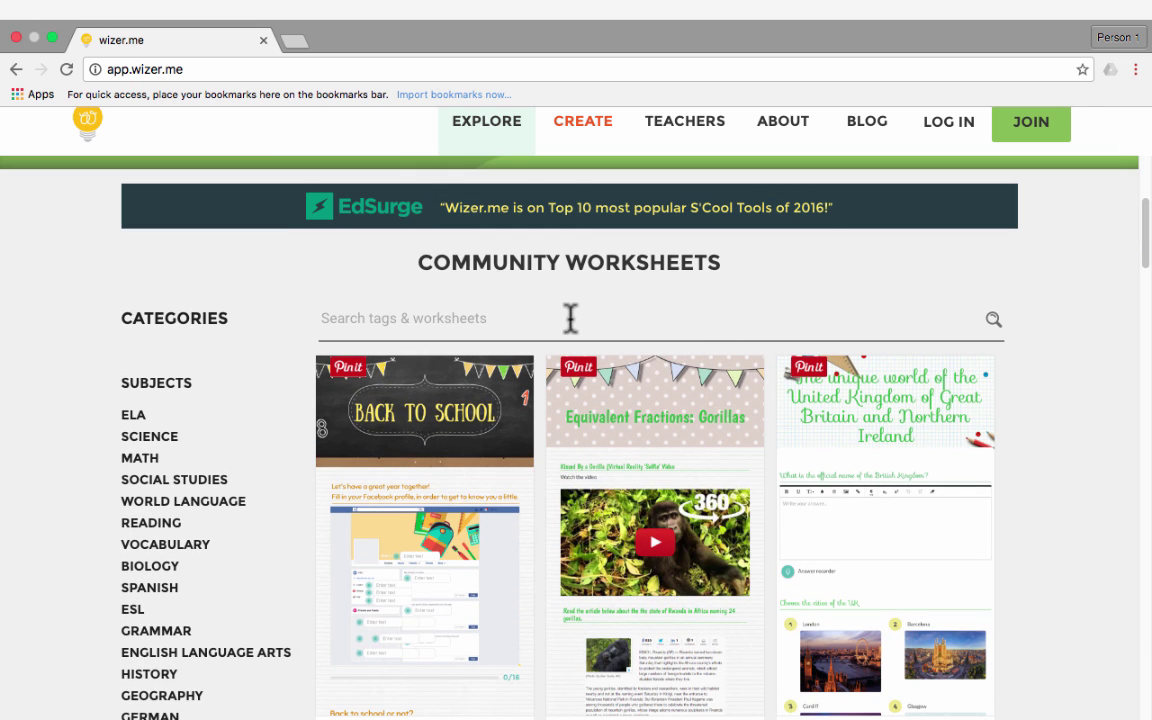
pyautogui.scroll(-3, 607, 334)
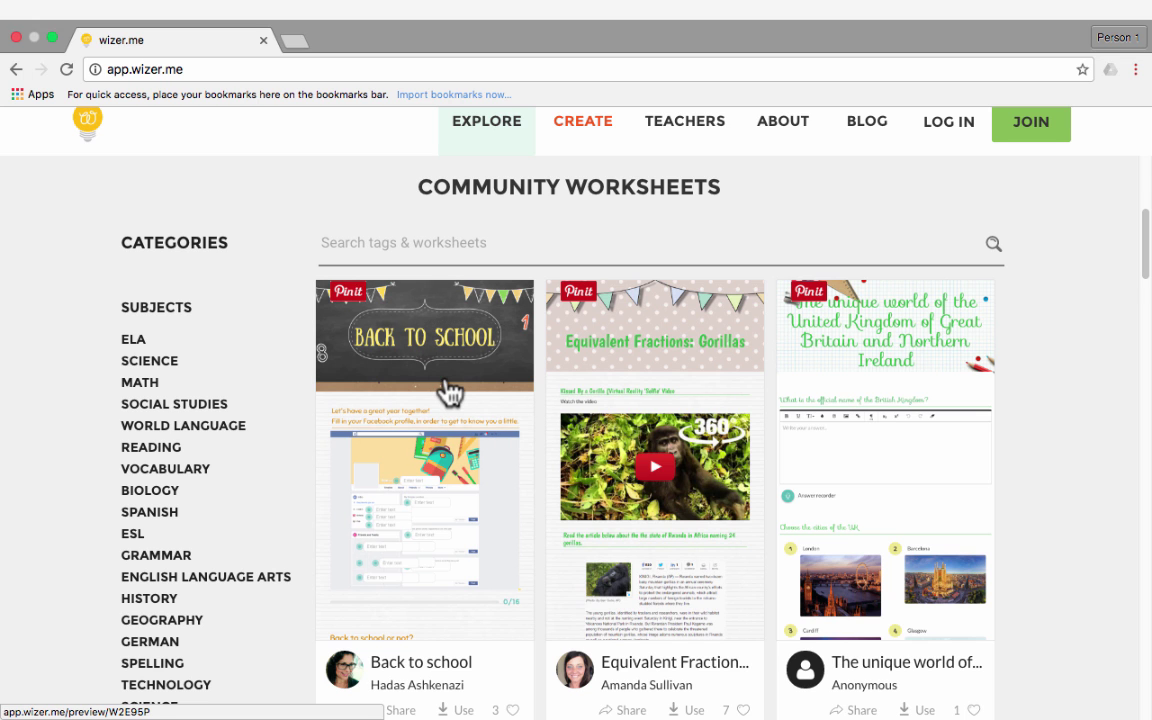
pyautogui.scroll(-5, 504, 391)
pyautogui.scroll(-1, 510, 395)
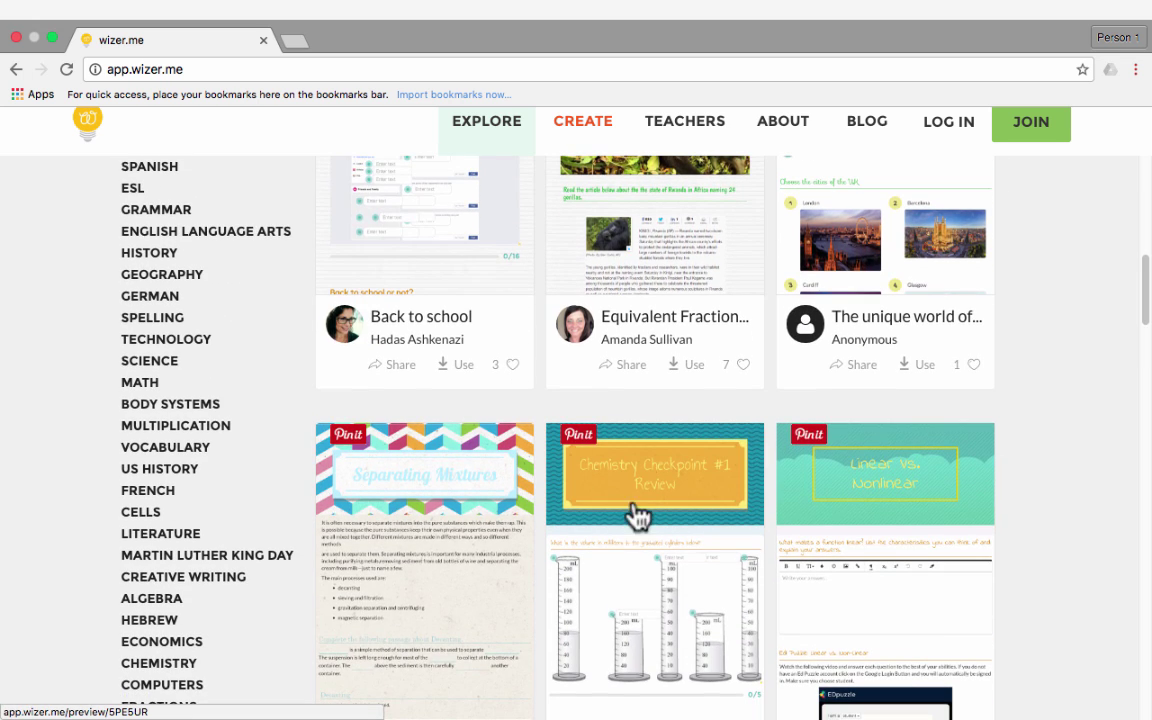
pyautogui.click(621, 490)
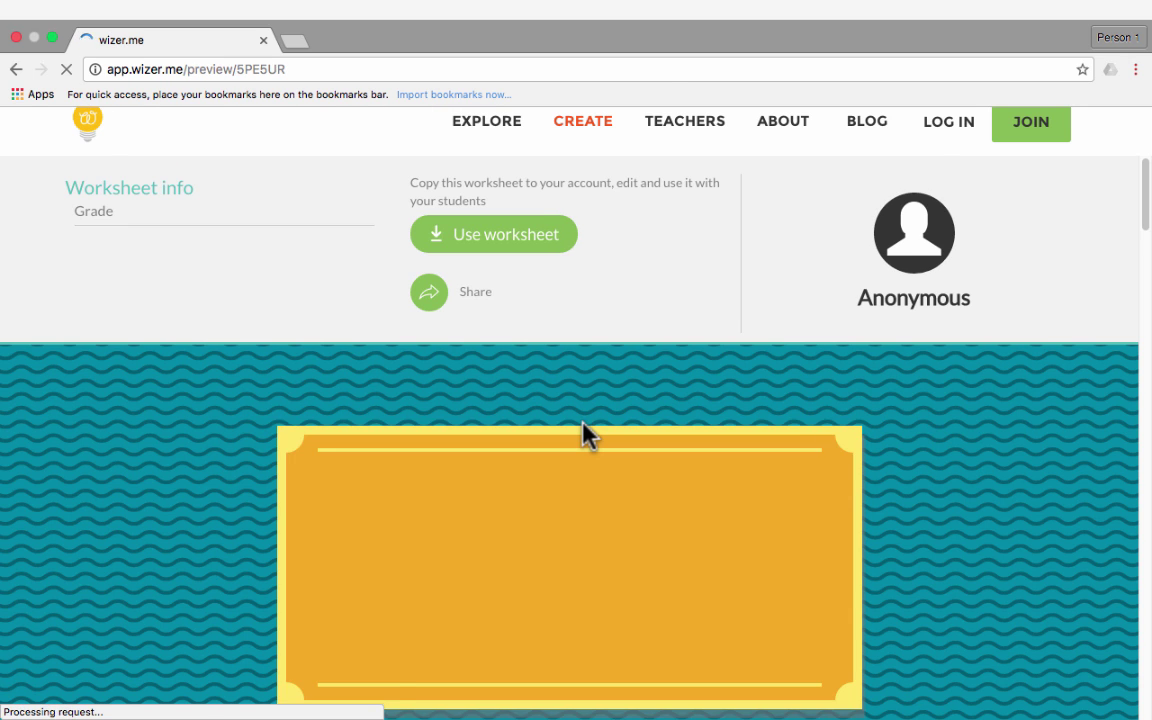
# Scroll to the graduated cylinders and reveal answer boxes for the first two
pyautogui.scroll(-4, 588, 435)
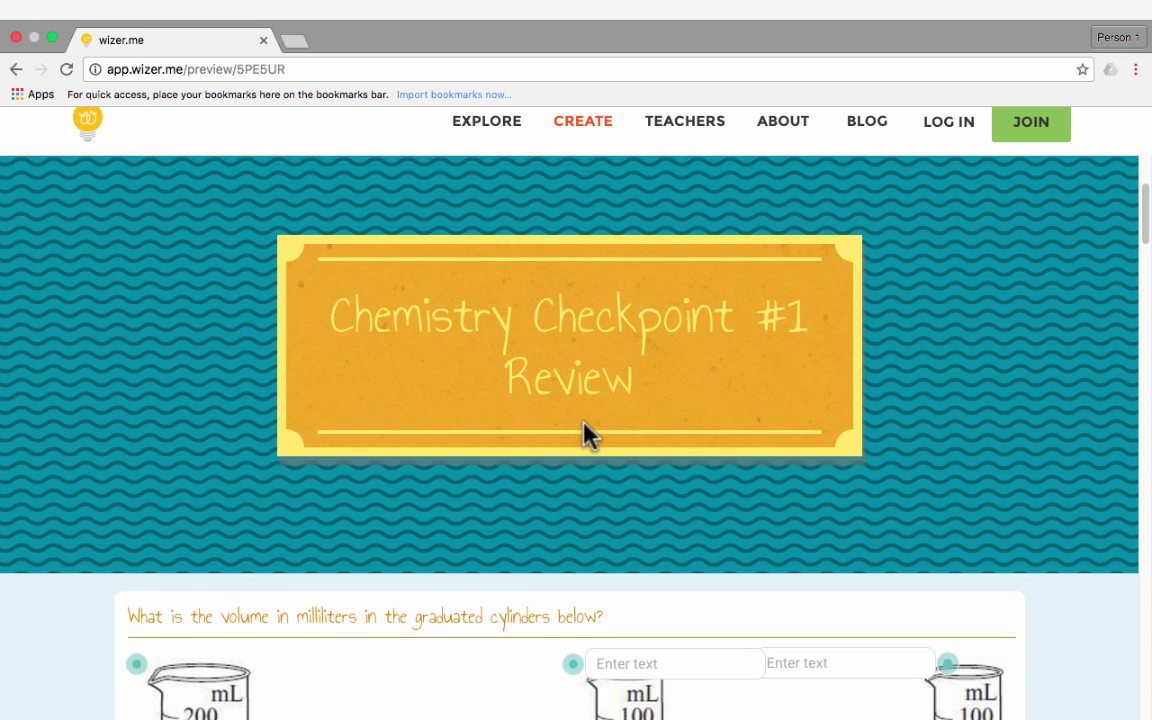
pyautogui.scroll(-3, 585, 421)
pyautogui.scroll(-2, 588, 425)
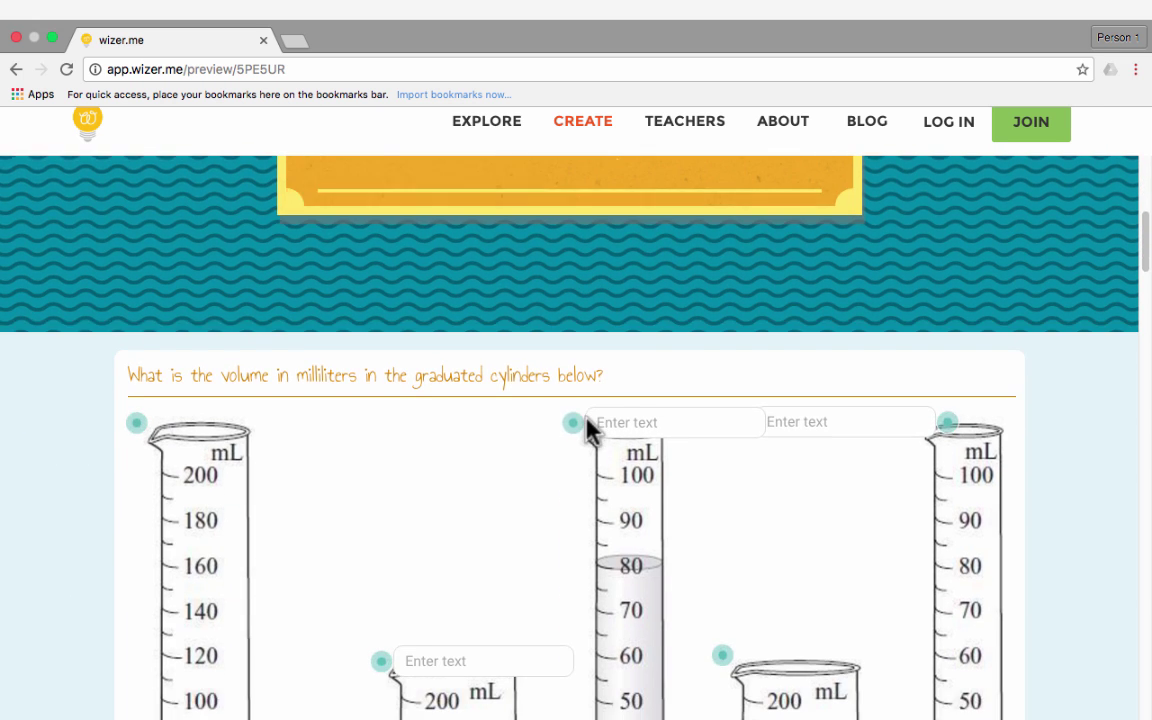
pyautogui.scroll(-2, 588, 430)
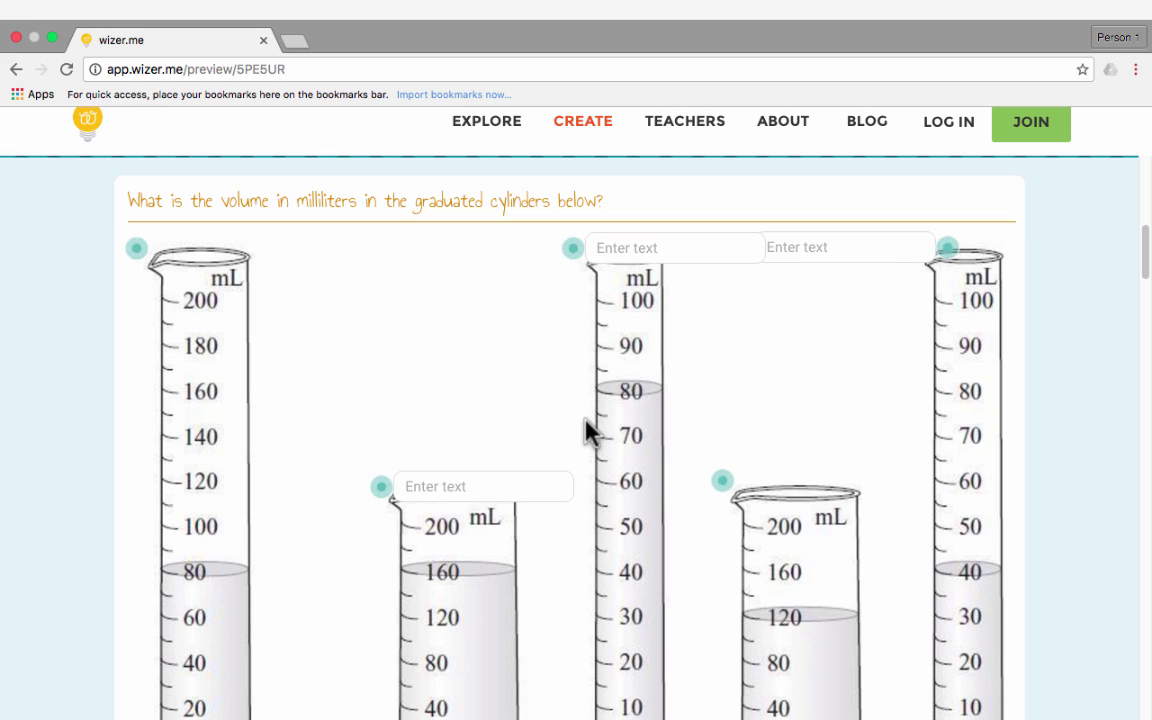
pyautogui.click(137, 250)
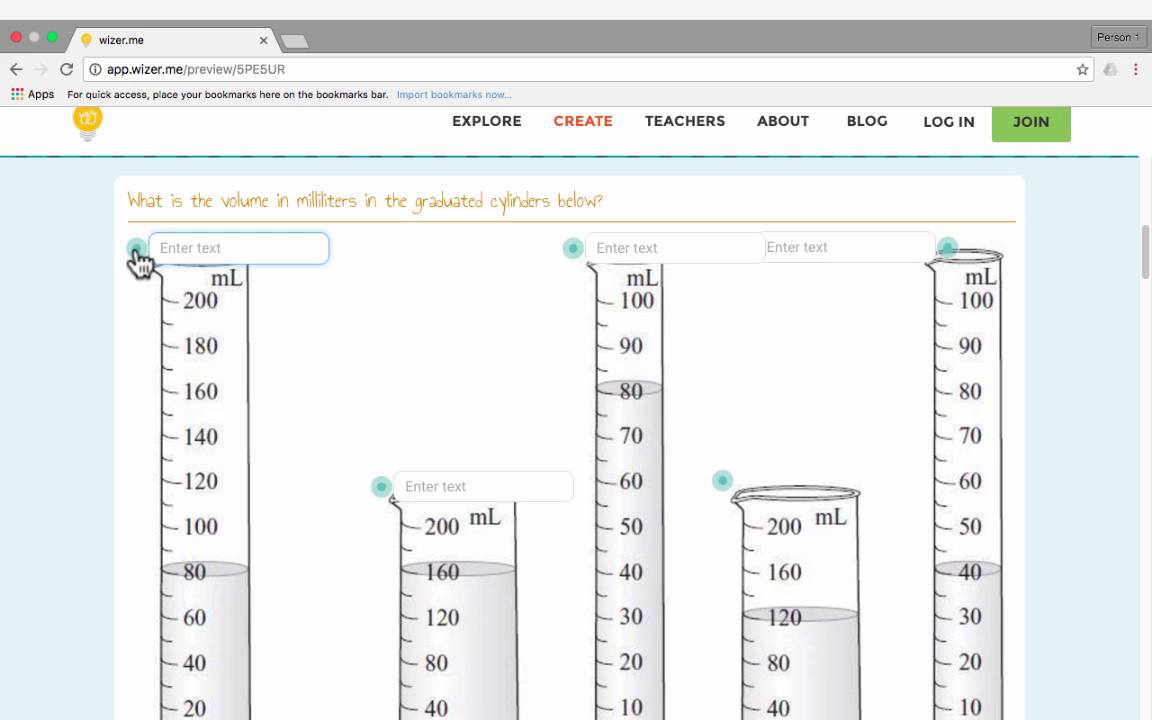
pyautogui.click(382, 487)
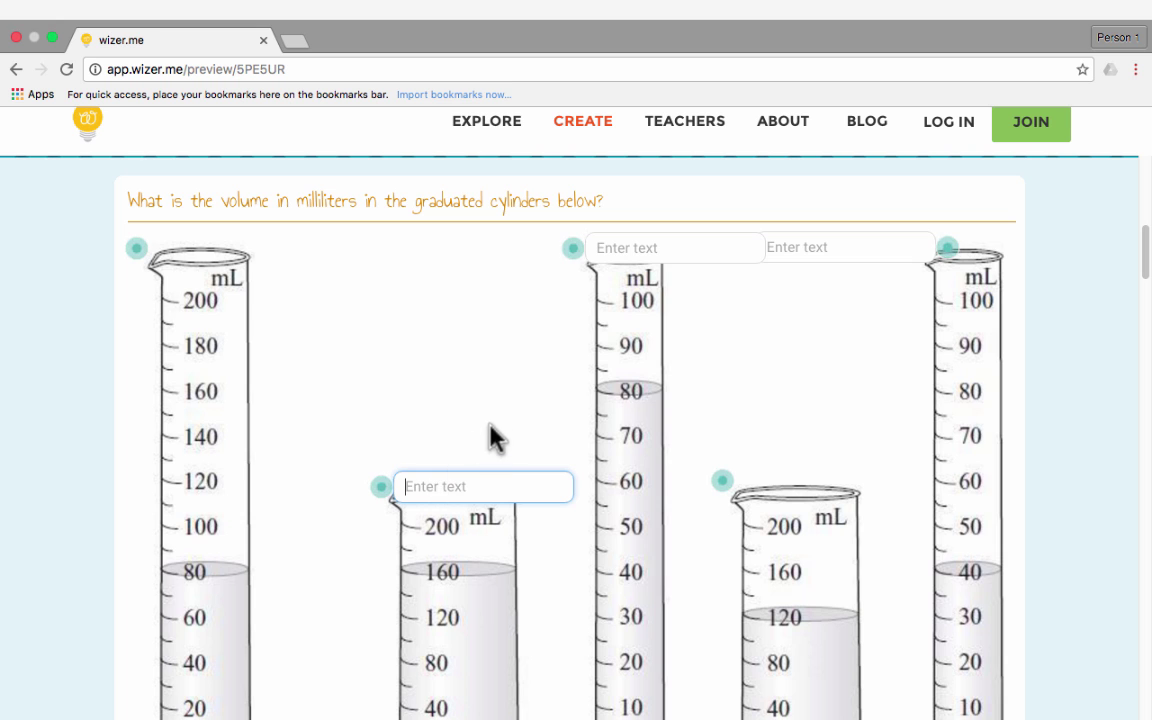
# Enter 2222 as the first cylinder's volume and 11 as the second's
pyautogui.scroll(-5, 620, 357)
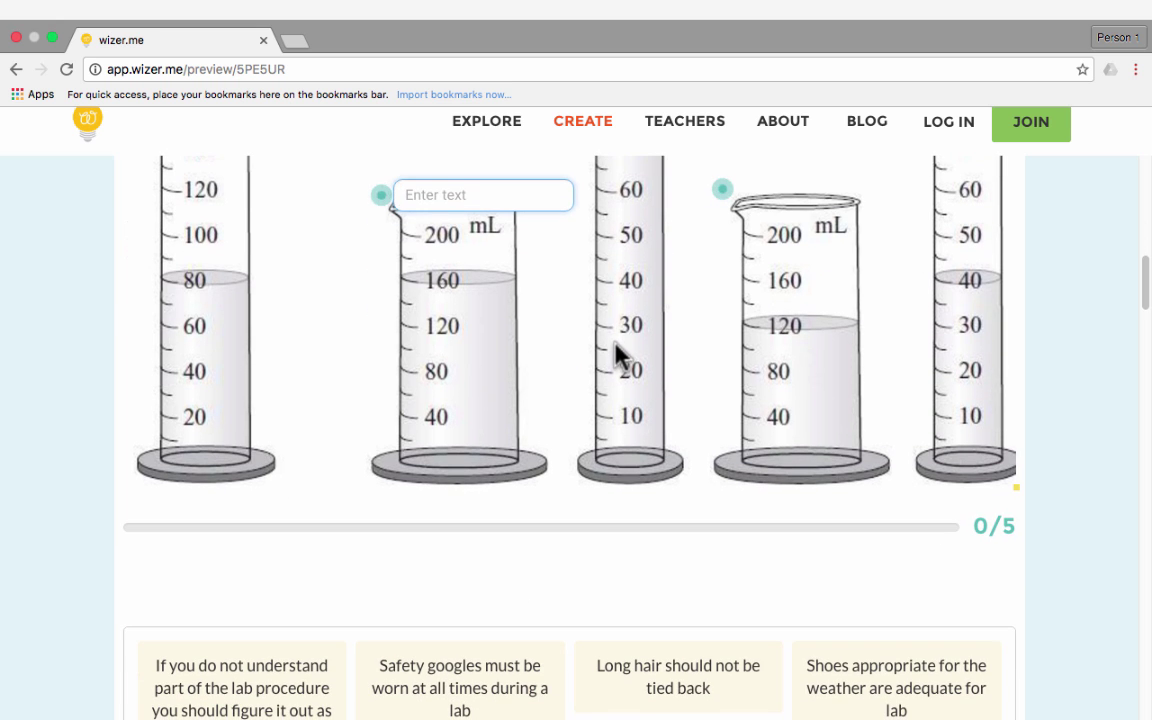
pyautogui.scroll(10, 887, 427)
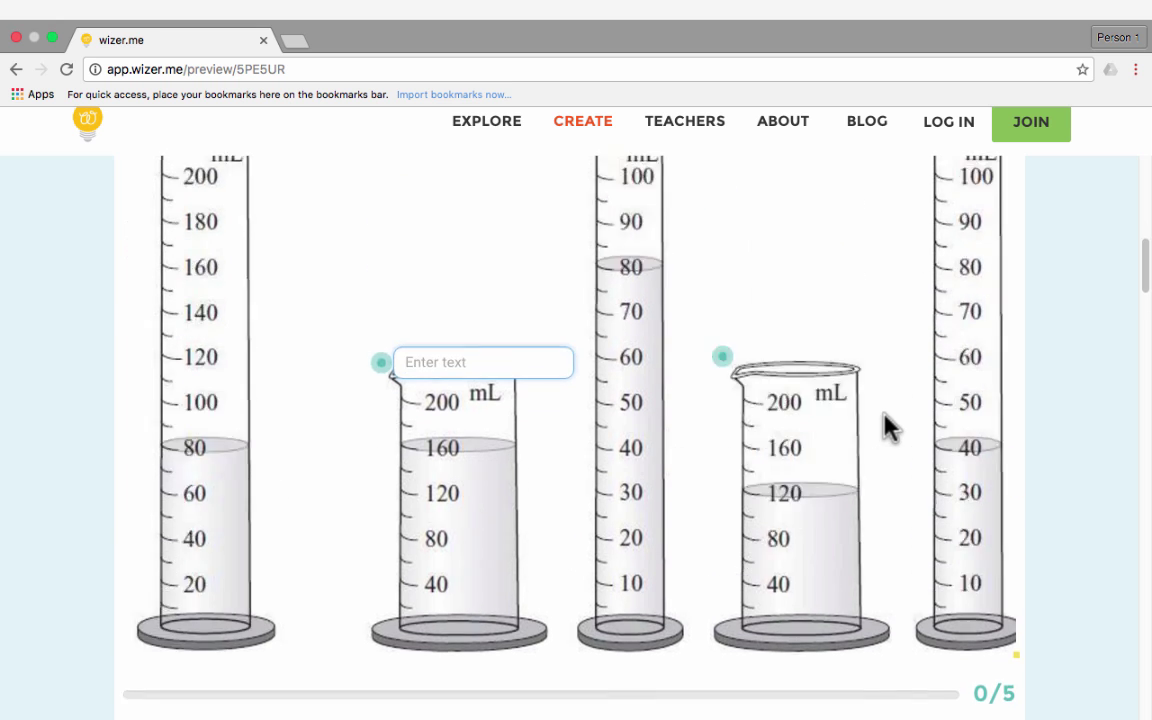
pyautogui.scroll(-3, 600, 430)
pyautogui.click(214, 481)
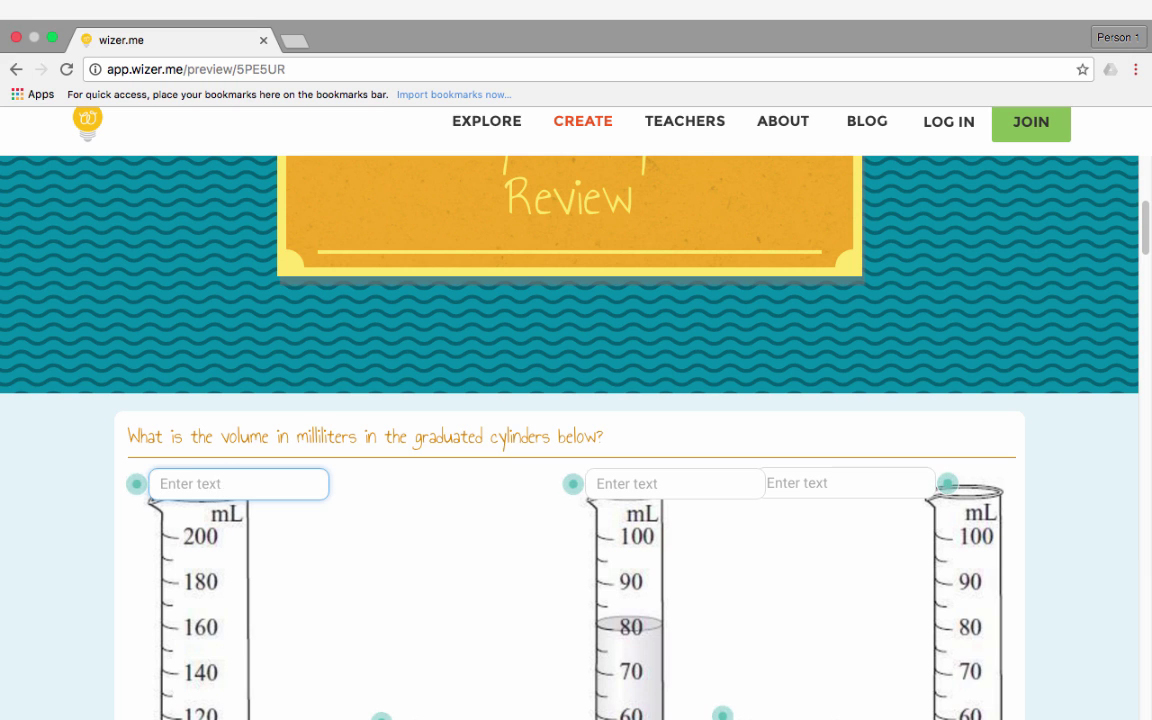
pyautogui.write('2222')
pyautogui.scroll(-1, 385, 510)
pyautogui.scroll(-4, 388, 510)
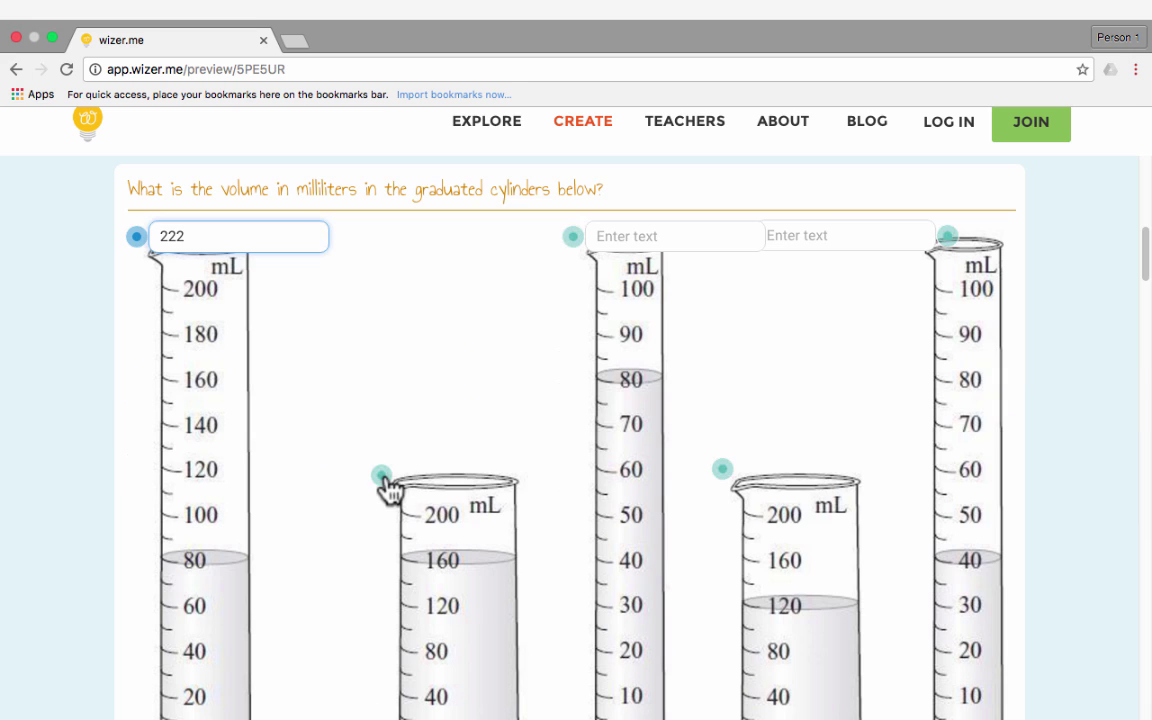
pyautogui.click(427, 474)
pyautogui.write('11')
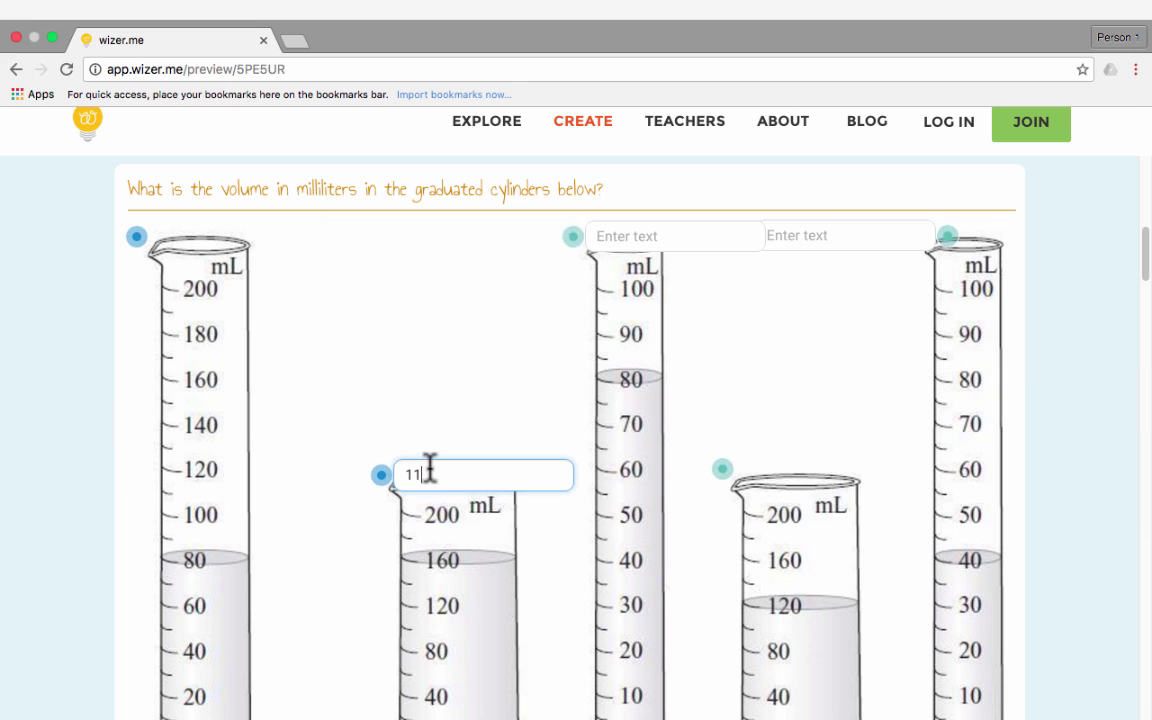
pyautogui.scroll(-7, 1138, 305)
pyautogui.scroll(-5, 1138, 305)
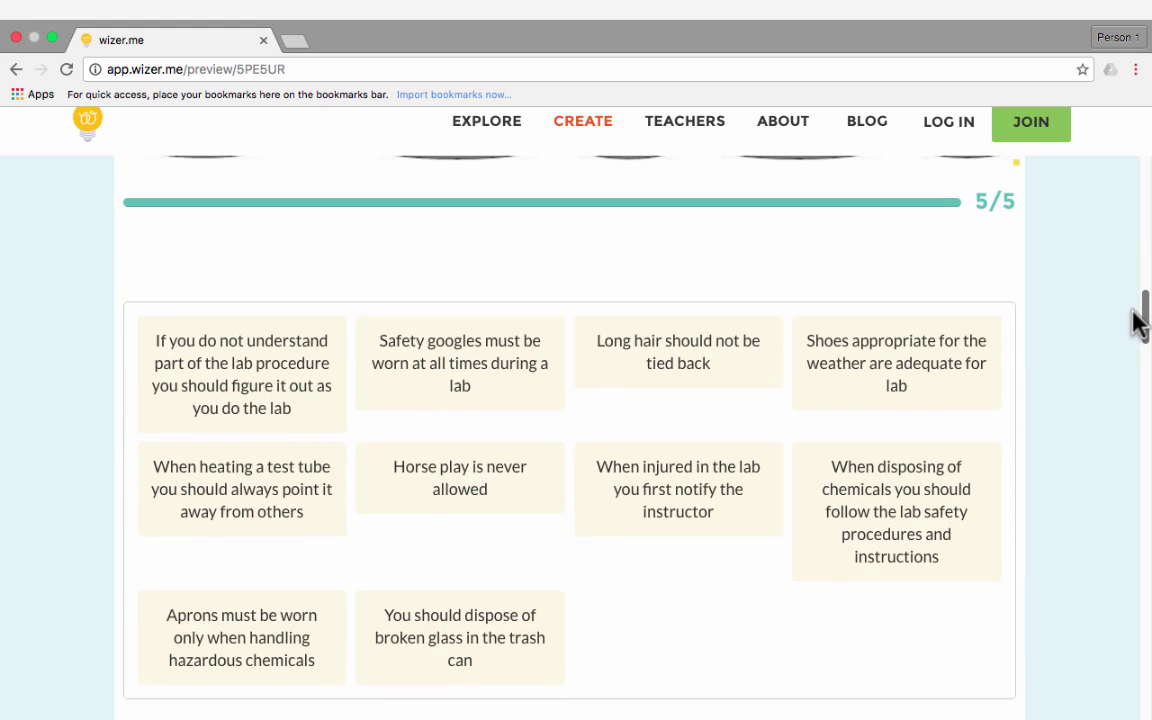
# Sort the first rule and Aprons under Correct, and Long hair under Violating Lab Safety
pyautogui.click(216, 294)
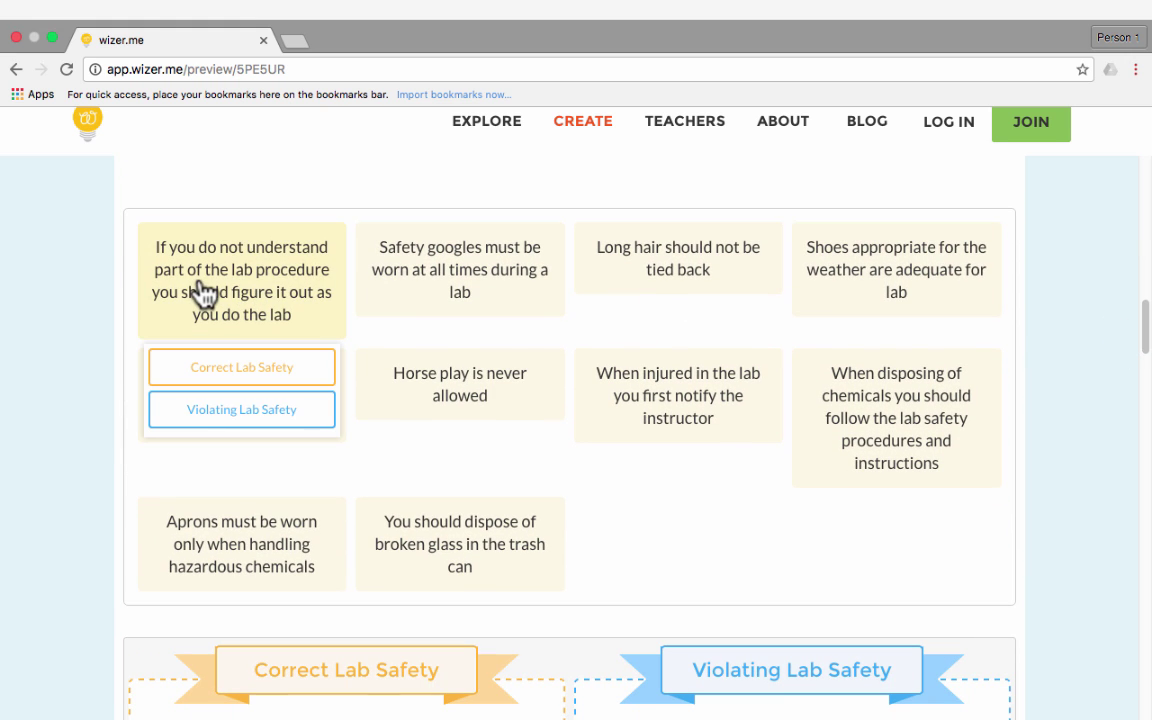
pyautogui.click(200, 292)
pyautogui.click(218, 325)
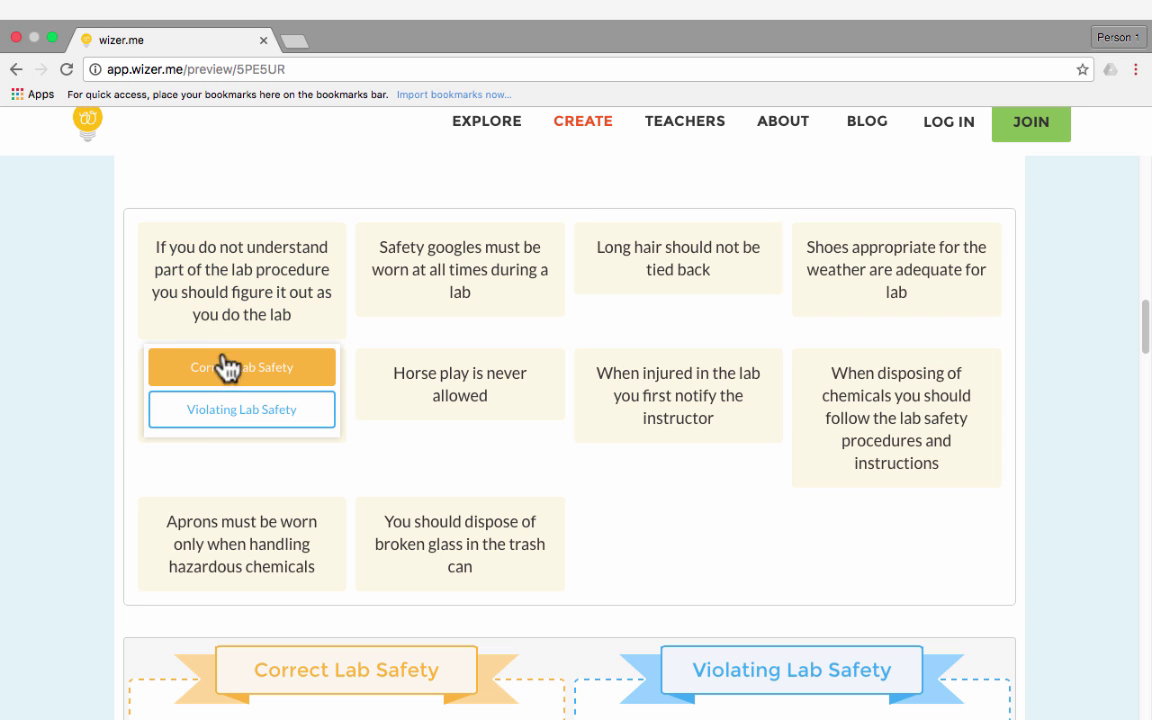
pyautogui.click(228, 368)
pyautogui.click(468, 285)
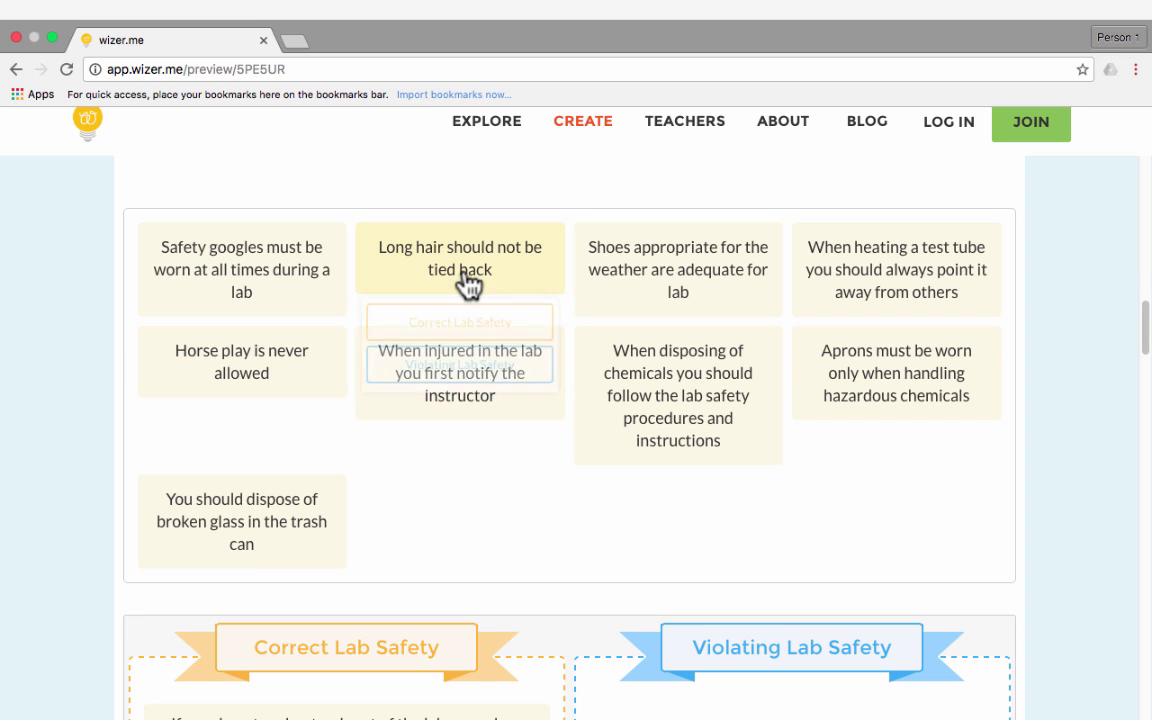
pyautogui.click(518, 374)
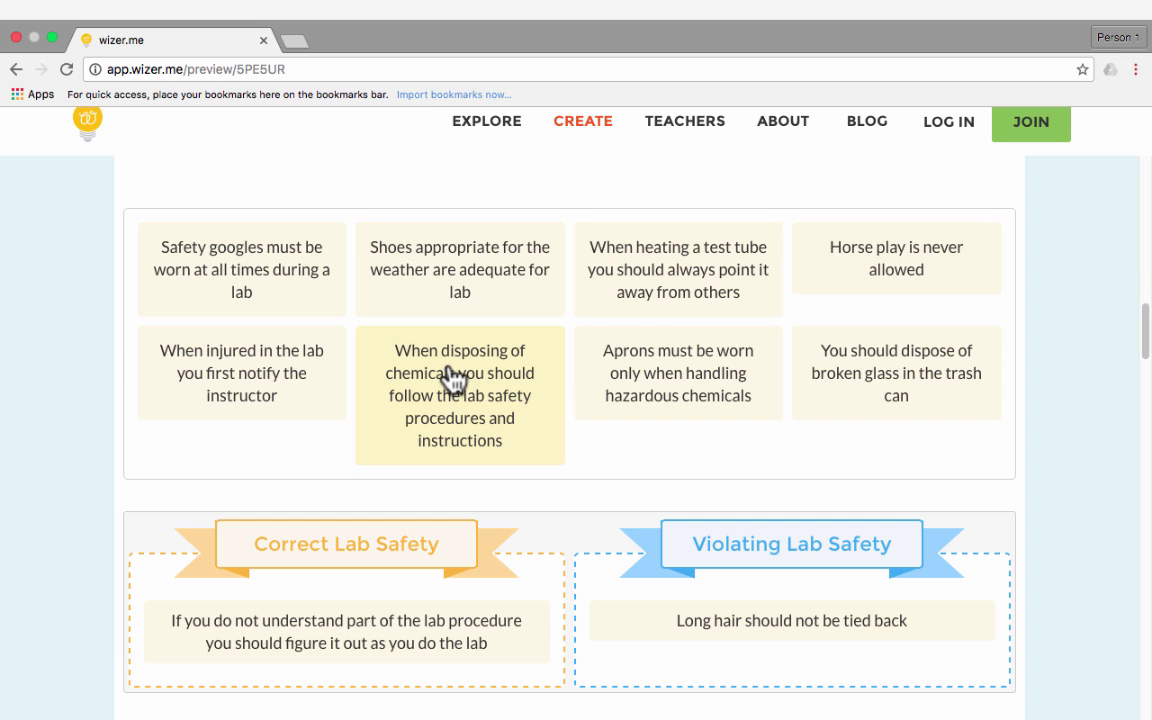
pyautogui.click(680, 380)
pyautogui.click(686, 448)
# Sort broken glass and injured-in-lab under Violating, and disposing chemicals under Correct Lab Safety
pyautogui.click(655, 415)
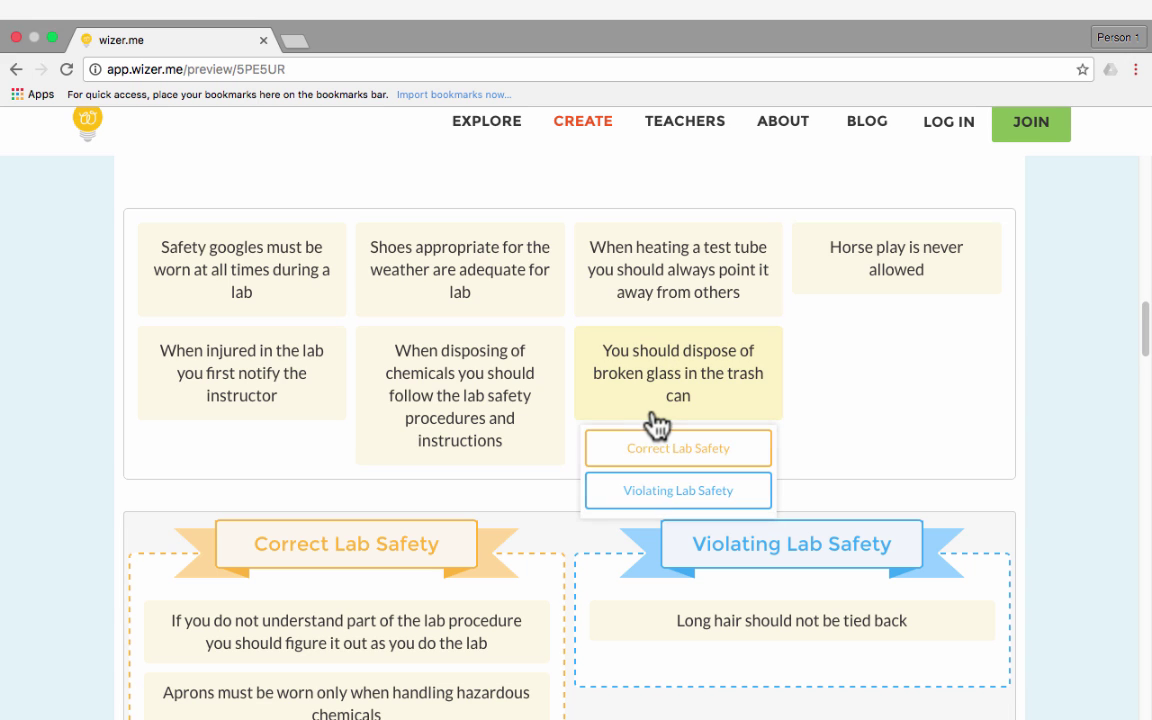
pyautogui.click(674, 489)
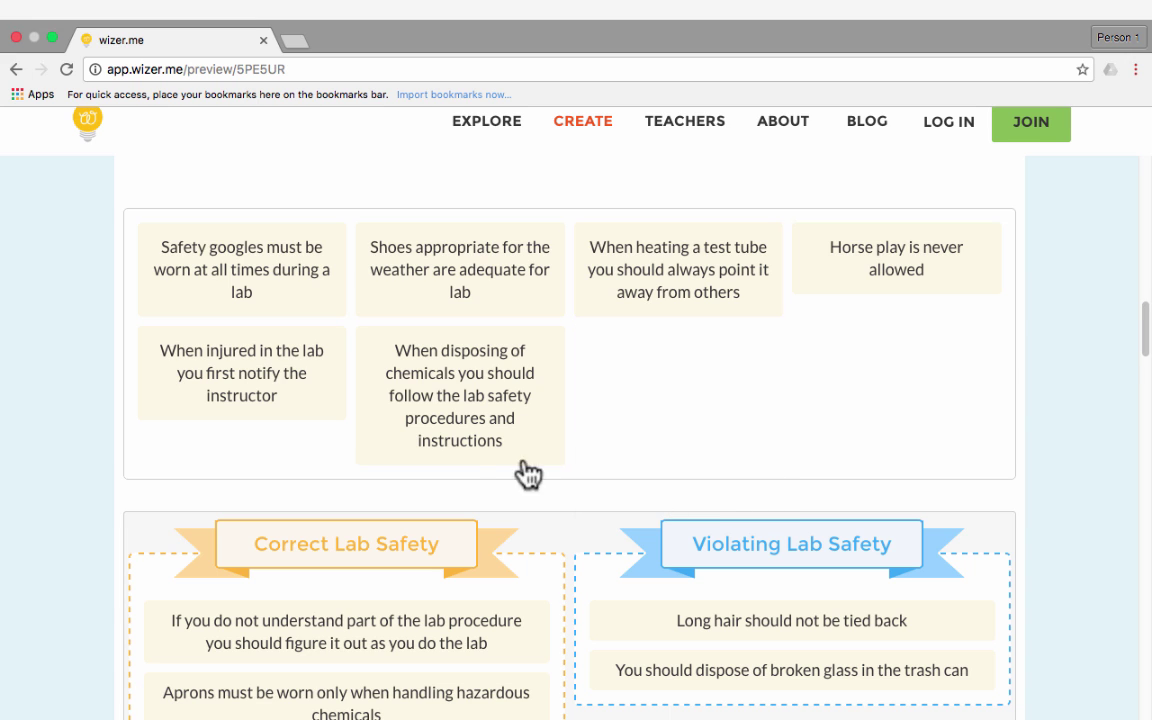
pyautogui.click(470, 440)
pyautogui.click(478, 494)
pyautogui.click(290, 400)
pyautogui.click(303, 492)
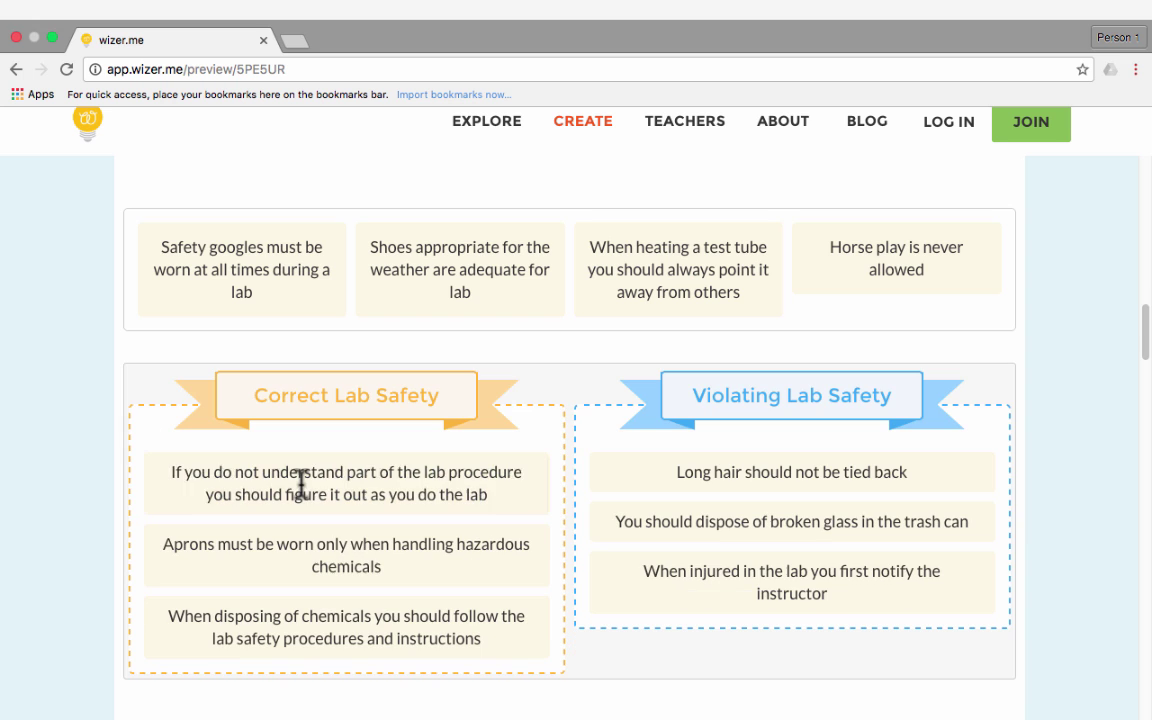
pyautogui.moveTo(301, 485)
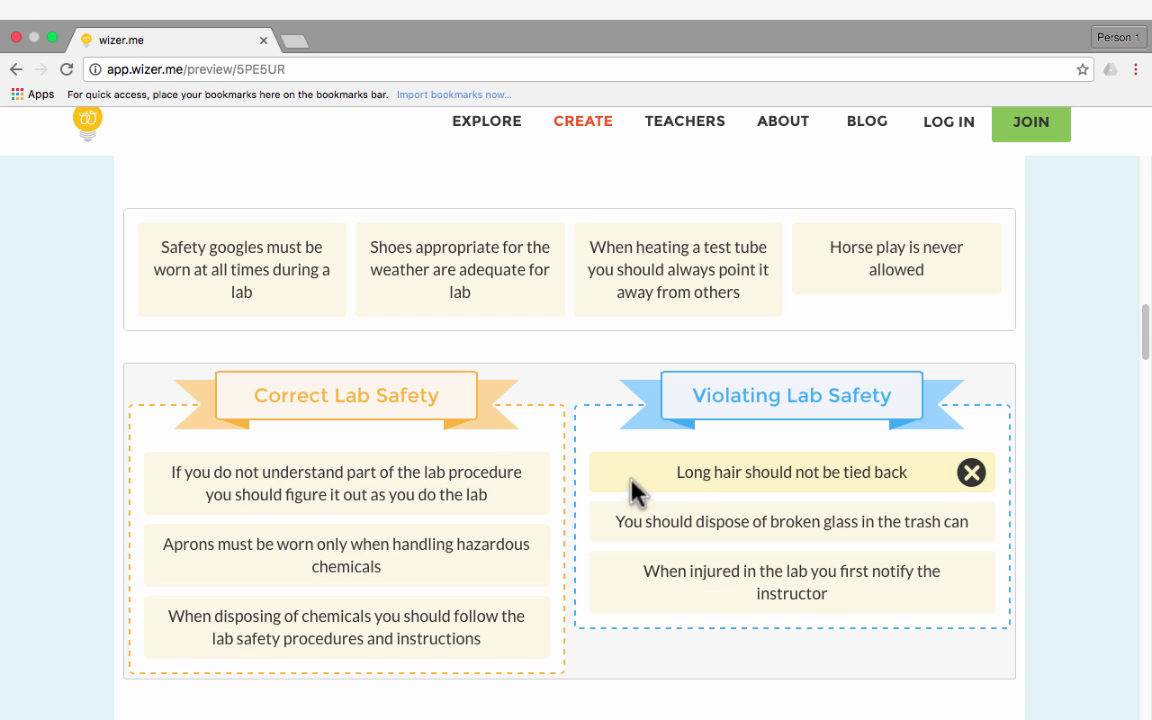
# Match Hypothesis to the proposed explanation, Scientific Method to testing steps, and link Conclusion
pyautogui.scroll(-2, 488, 418)
pyautogui.scroll(2, 488, 411)
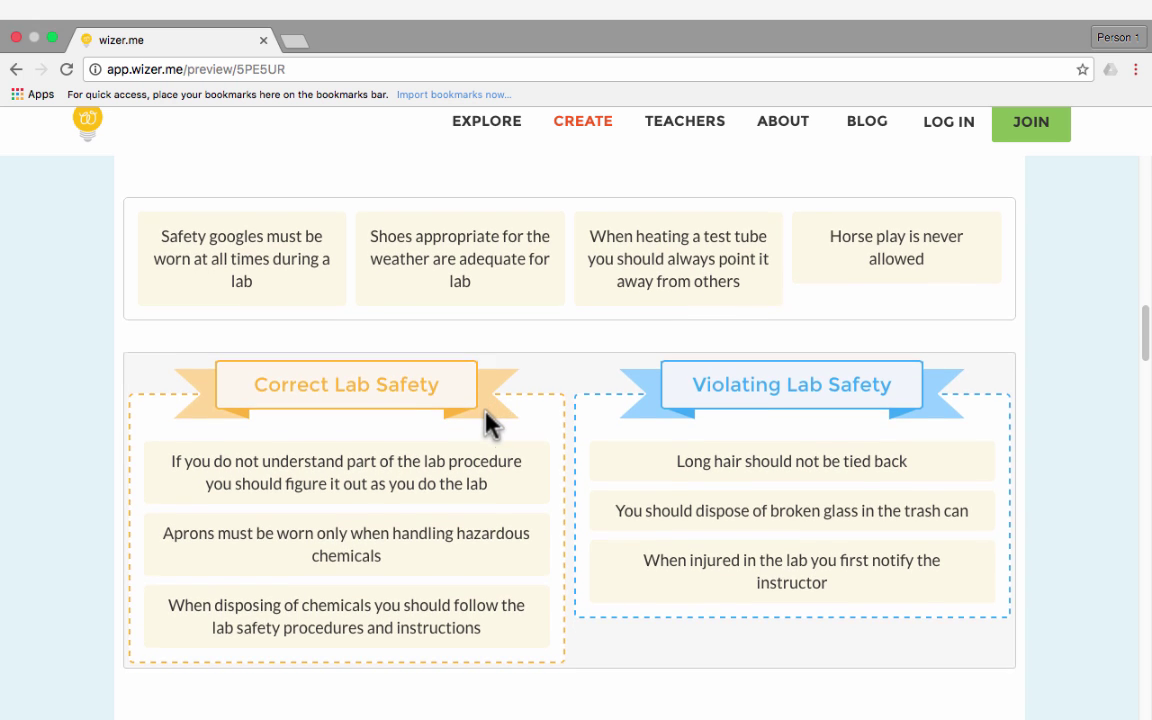
pyautogui.scroll(-10, 400, 420)
pyautogui.scroll(5, 838, 337)
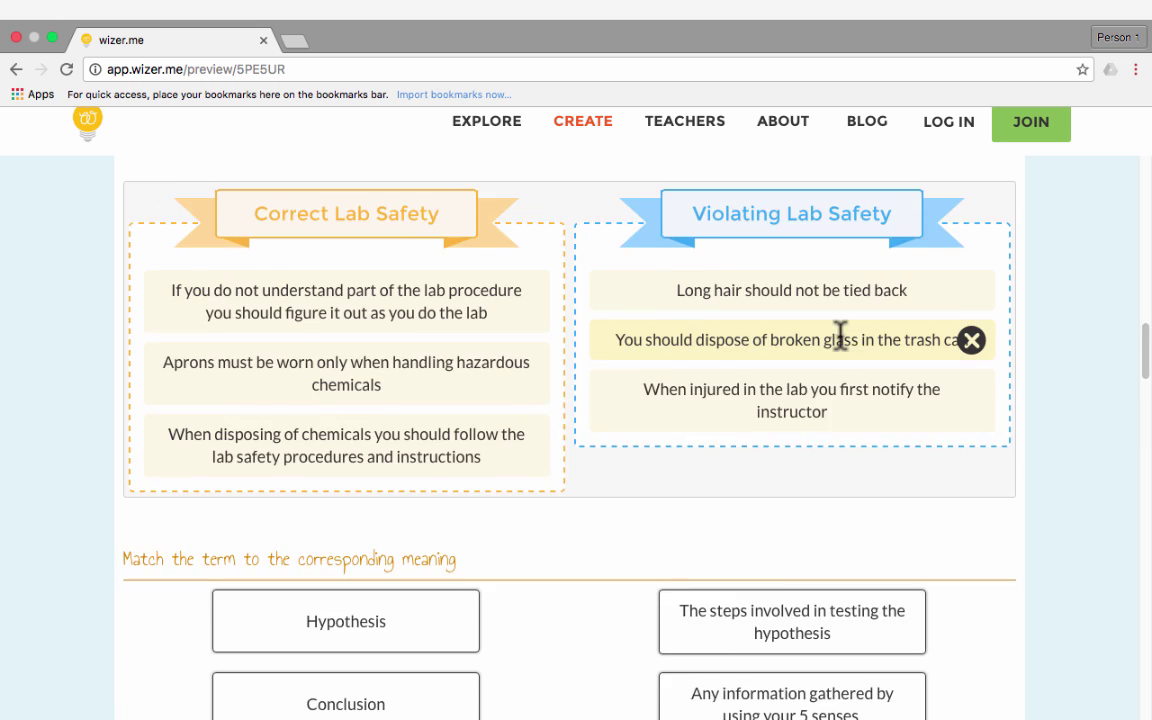
pyautogui.scroll(-1, 841, 352)
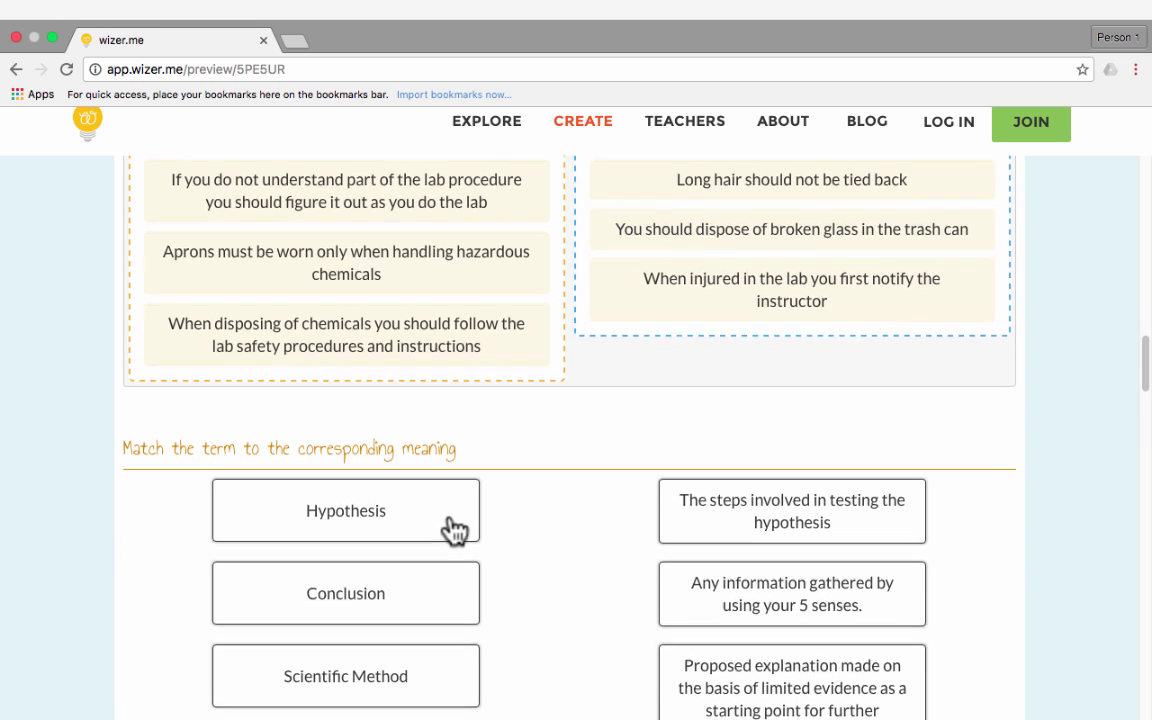
pyautogui.scroll(-2, 455, 530)
pyautogui.moveTo(442, 378); pyautogui.dragTo(712, 589)
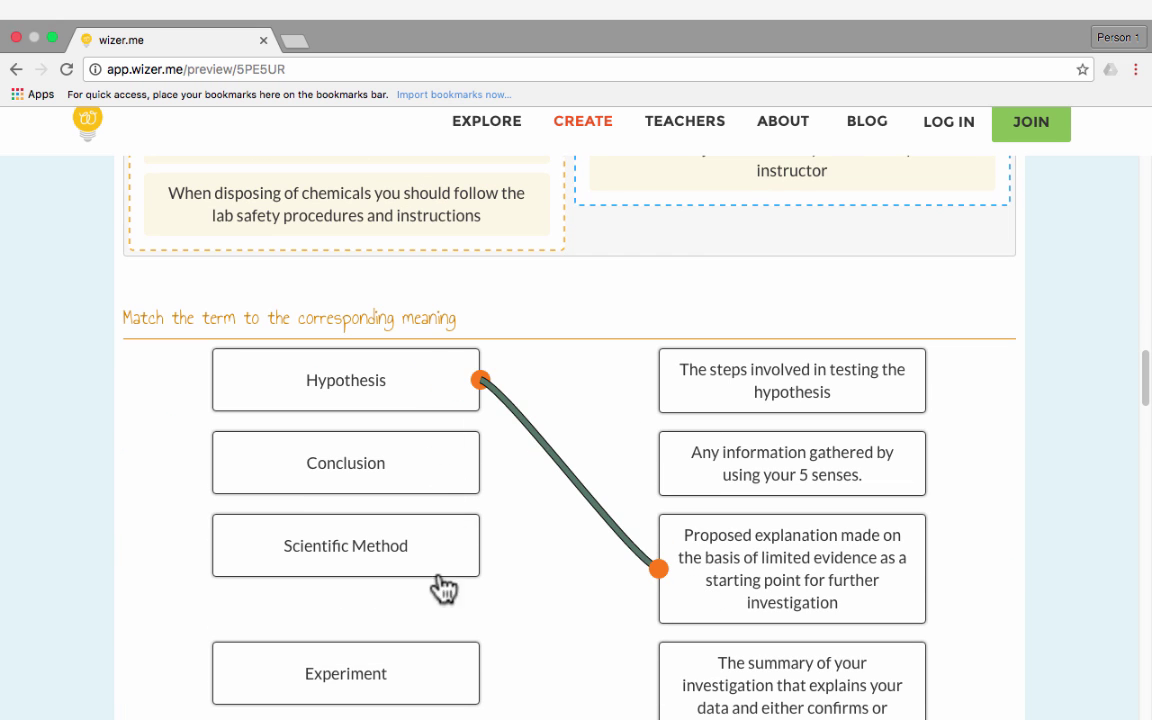
pyautogui.moveTo(424, 552)
pyautogui.mouseDown()
pyautogui.moveTo(512, 527)
pyautogui.moveTo(727, 376)
pyautogui.mouseUp()
pyautogui.moveTo(478, 464); pyautogui.dragTo(746, 466)
# Match Experiment to the systemic approach and Observation to the investigation summary
pyautogui.scroll(-4, 489, 635)
pyautogui.moveTo(420, 405); pyautogui.dragTo(735, 548)
pyautogui.moveTo(432, 624); pyautogui.dragTo(661, 442)
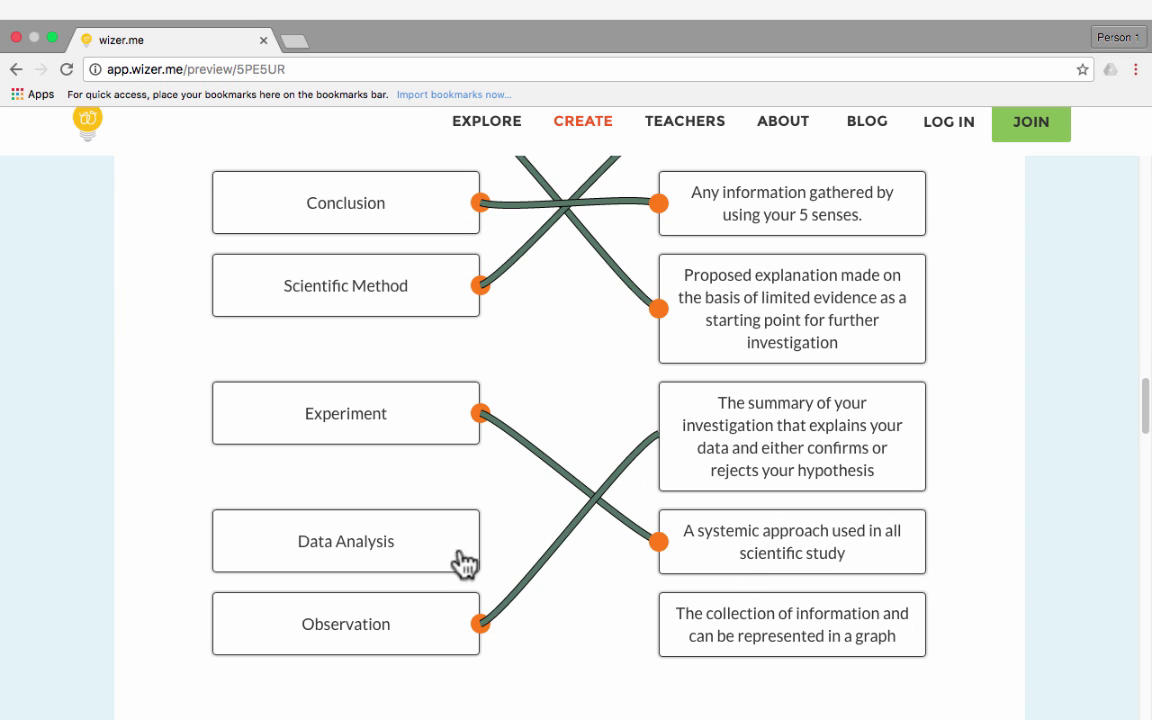
pyautogui.moveTo(480, 541); pyautogui.dragTo(724, 613)
pyautogui.scroll(-10, 699, 535)
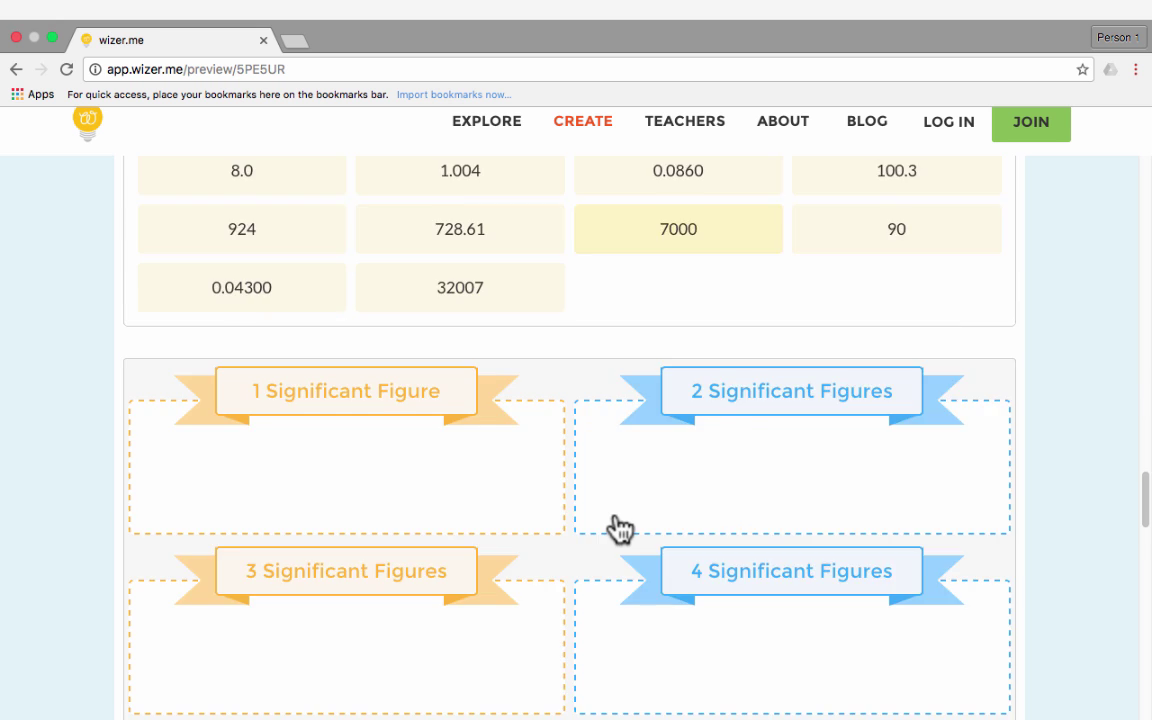
pyautogui.scroll(5, 617, 527)
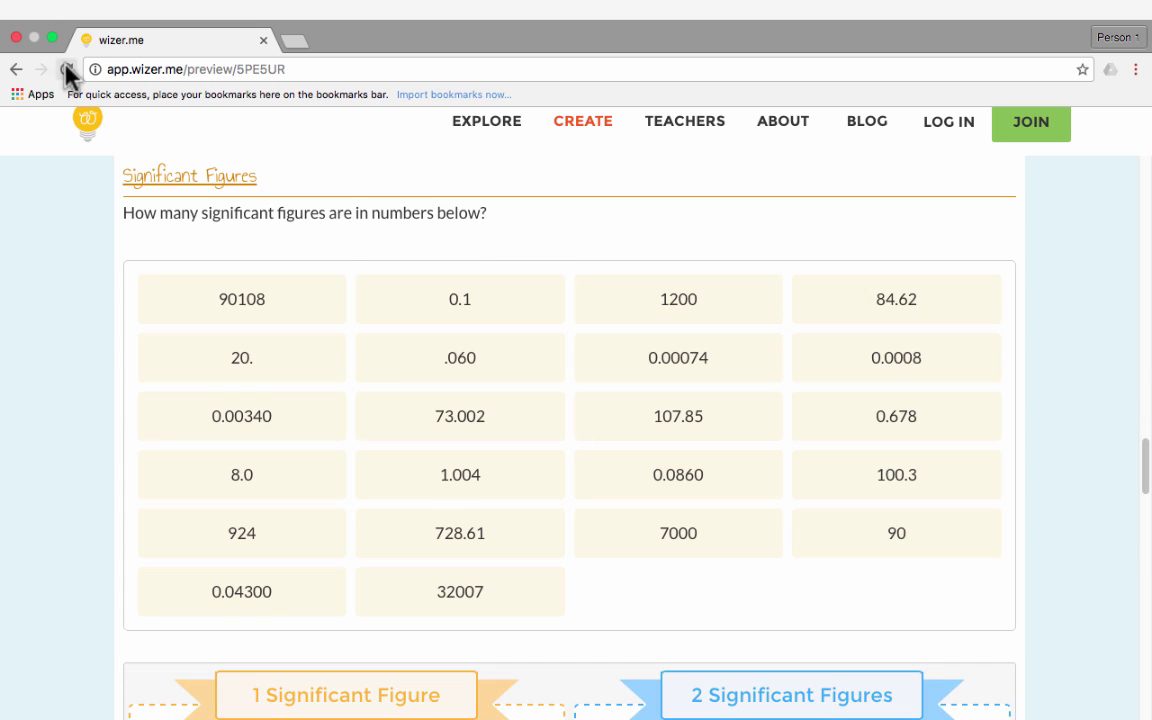
# Return to the home page and register as a teacher through Google, granting profile access
pyautogui.click(15, 70)
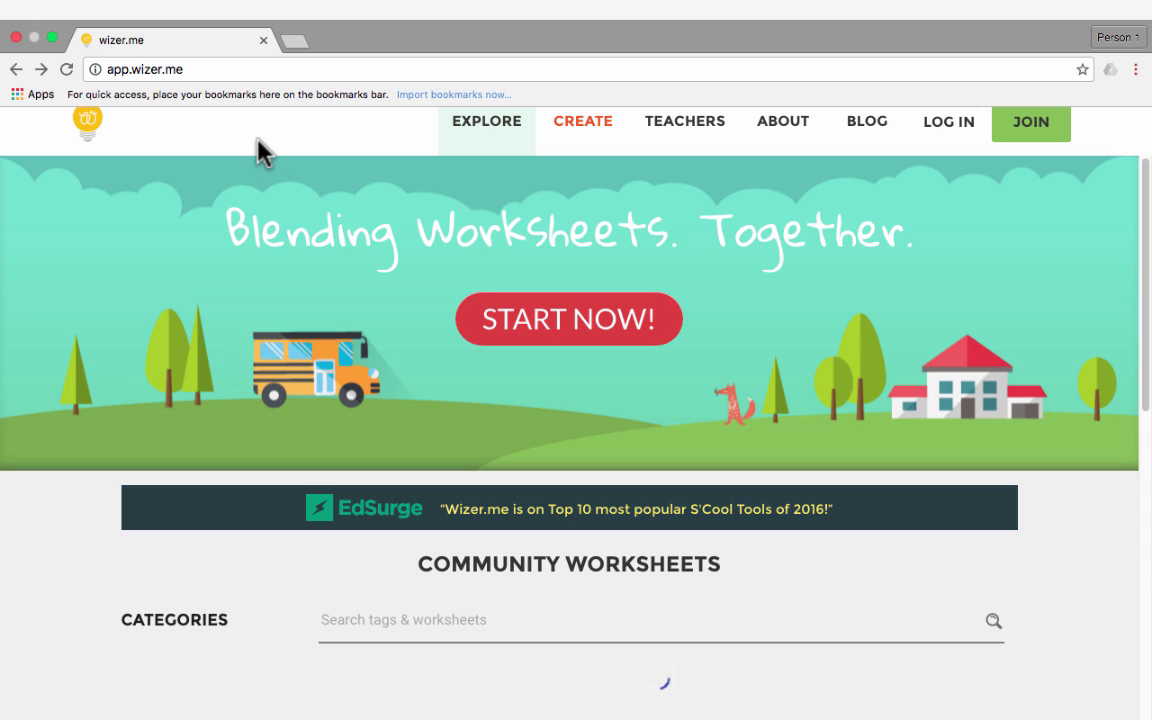
pyautogui.click(624, 333)
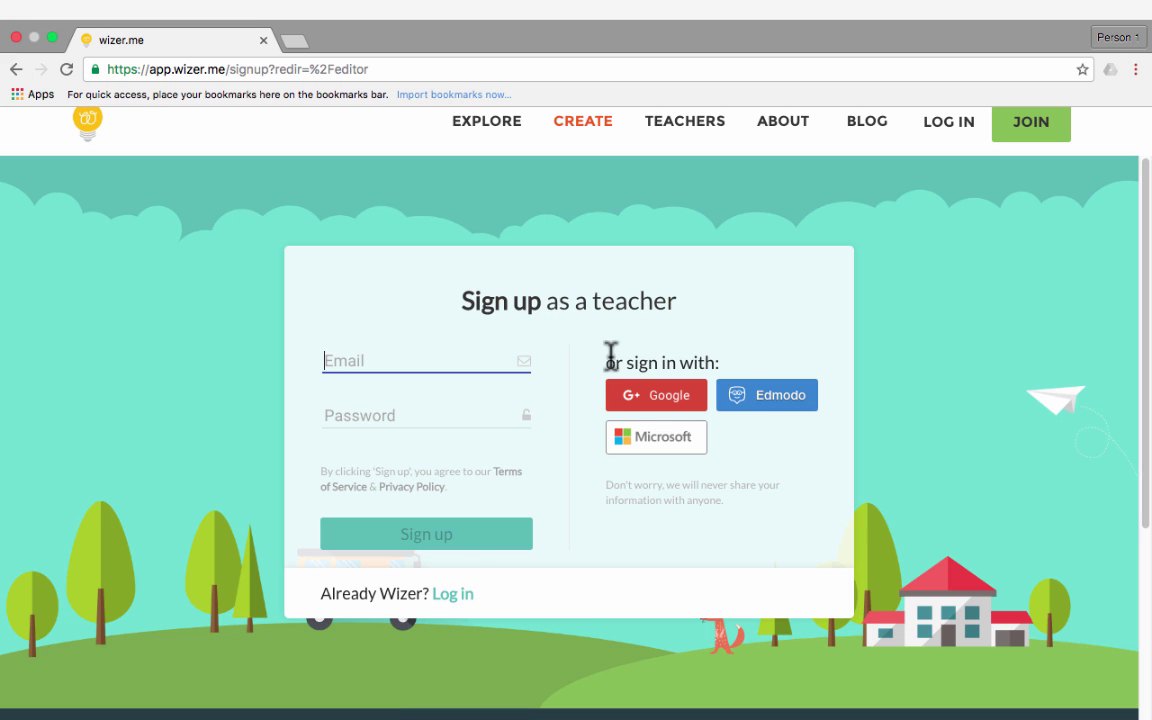
pyautogui.click(672, 402)
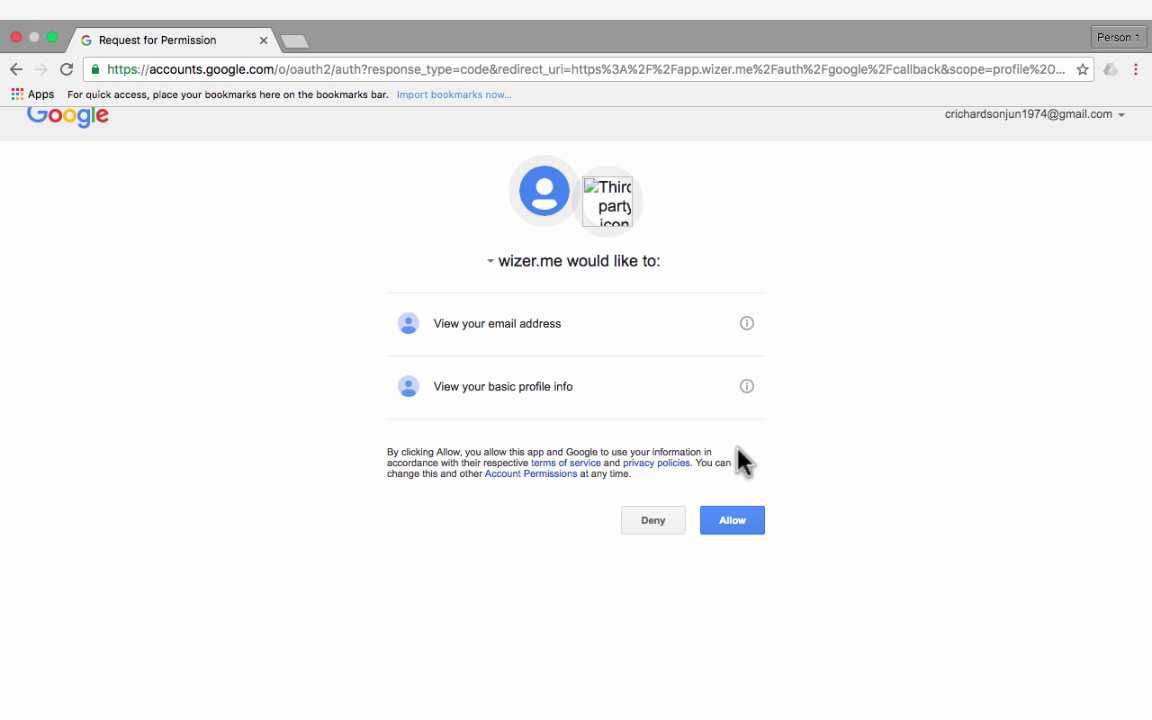
pyautogui.click(738, 533)
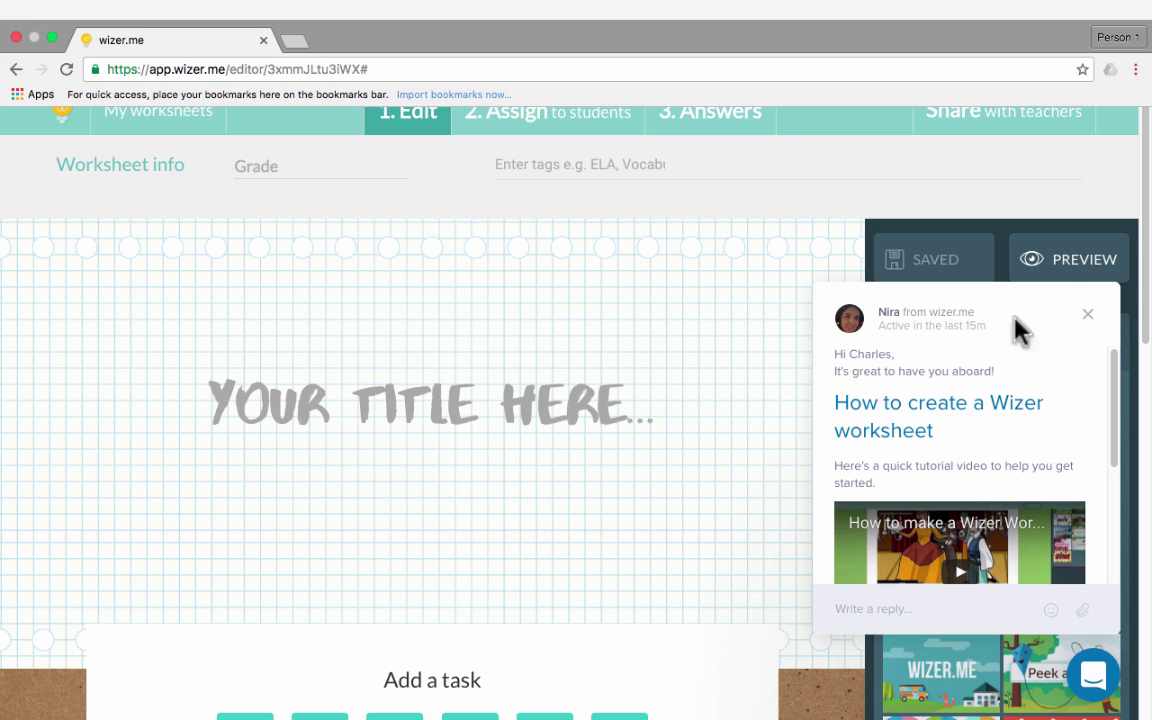
# Dismiss the Nira welcome chat popup in the editor
pyautogui.click(1090, 321)
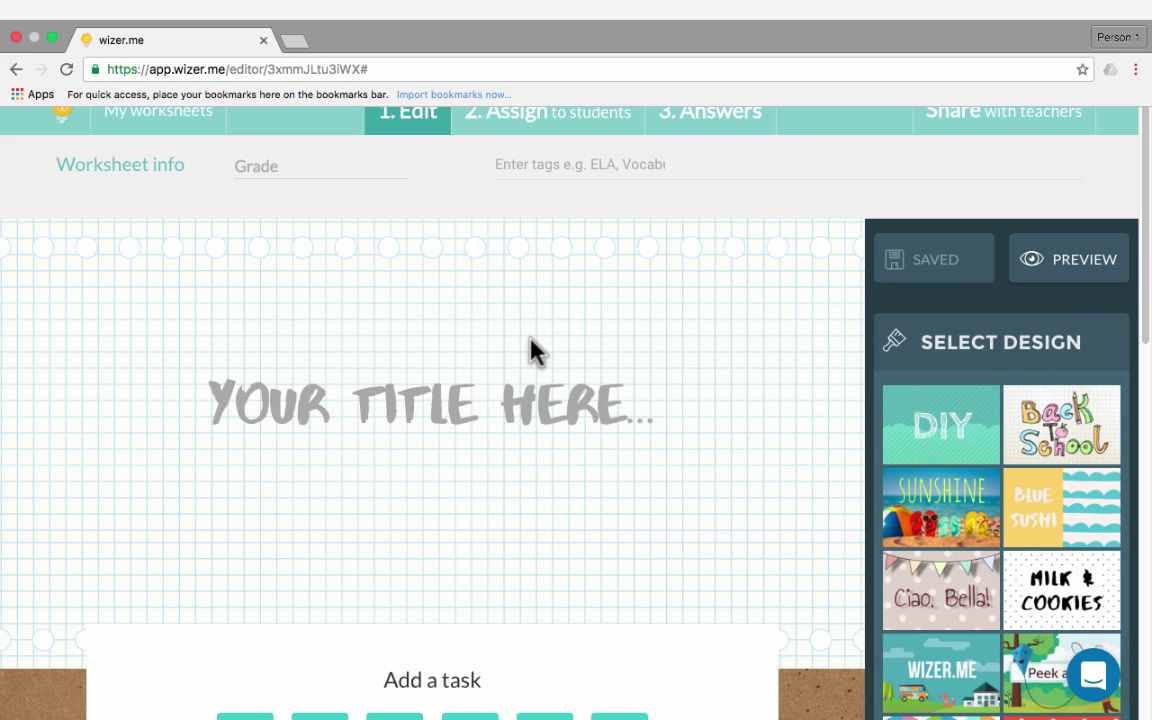
pyautogui.scroll(-1, 450, 280)
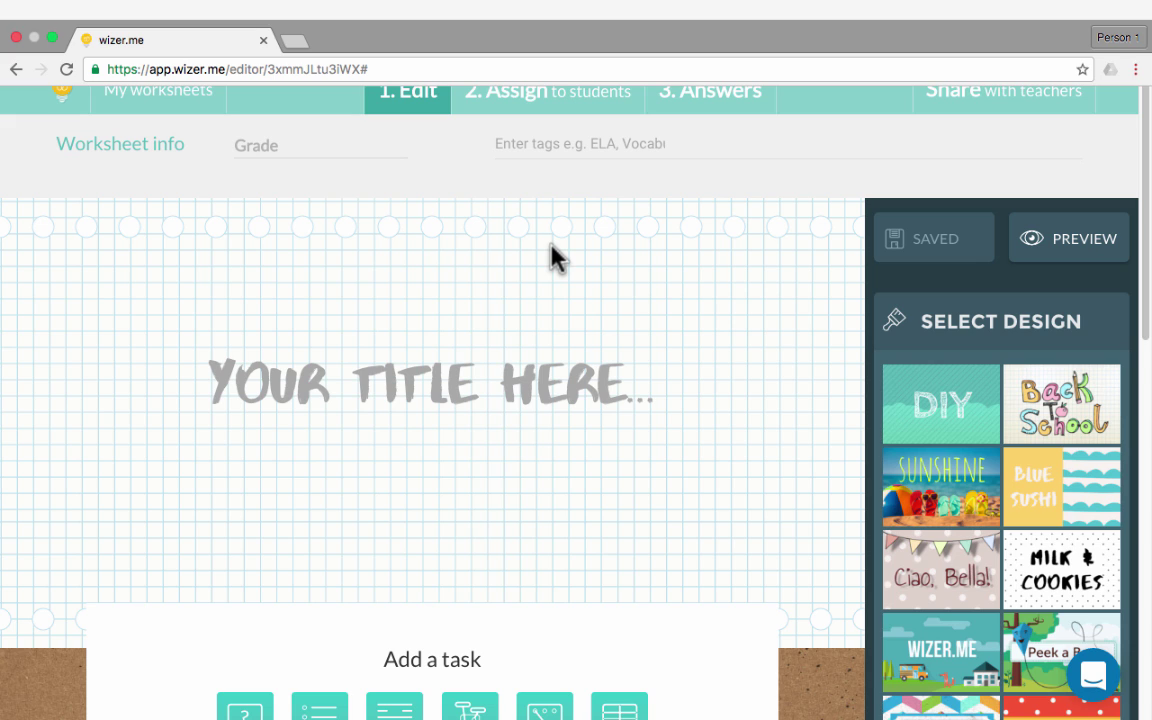
# Enter grade 8 and the tag ELA in the worksheet info
pyautogui.click(285, 150)
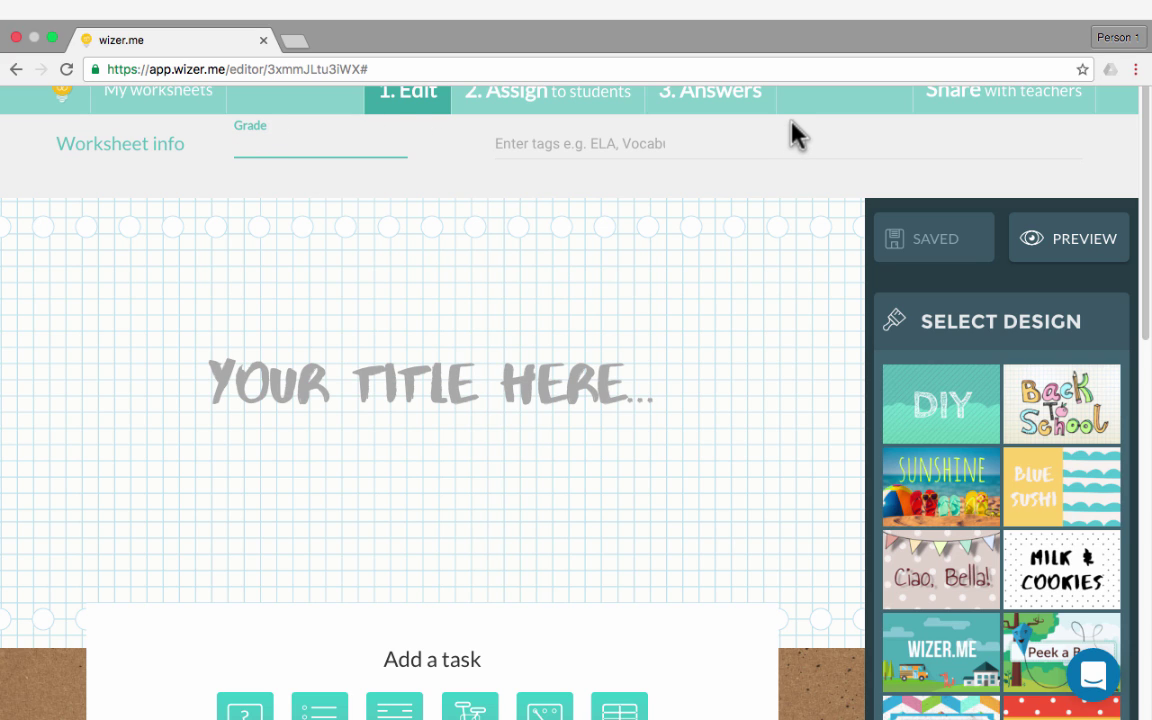
pyautogui.write('8')
pyautogui.press('Tab')
pyautogui.write('ELA')
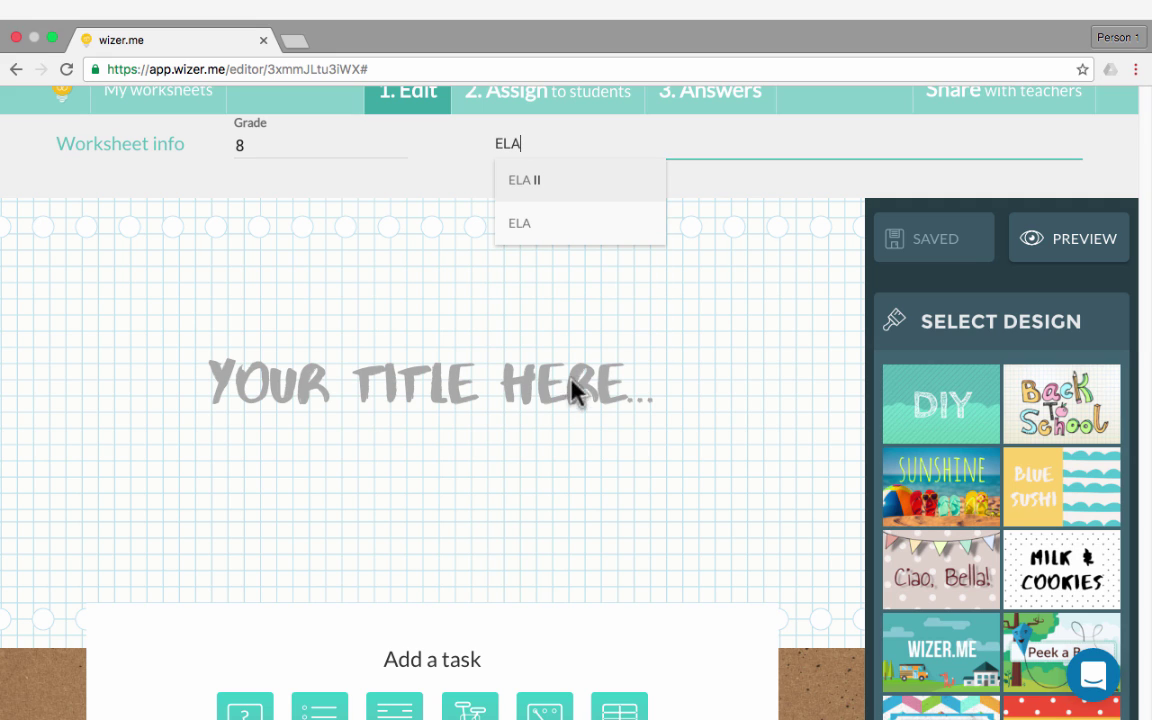
pyautogui.click(512, 393)
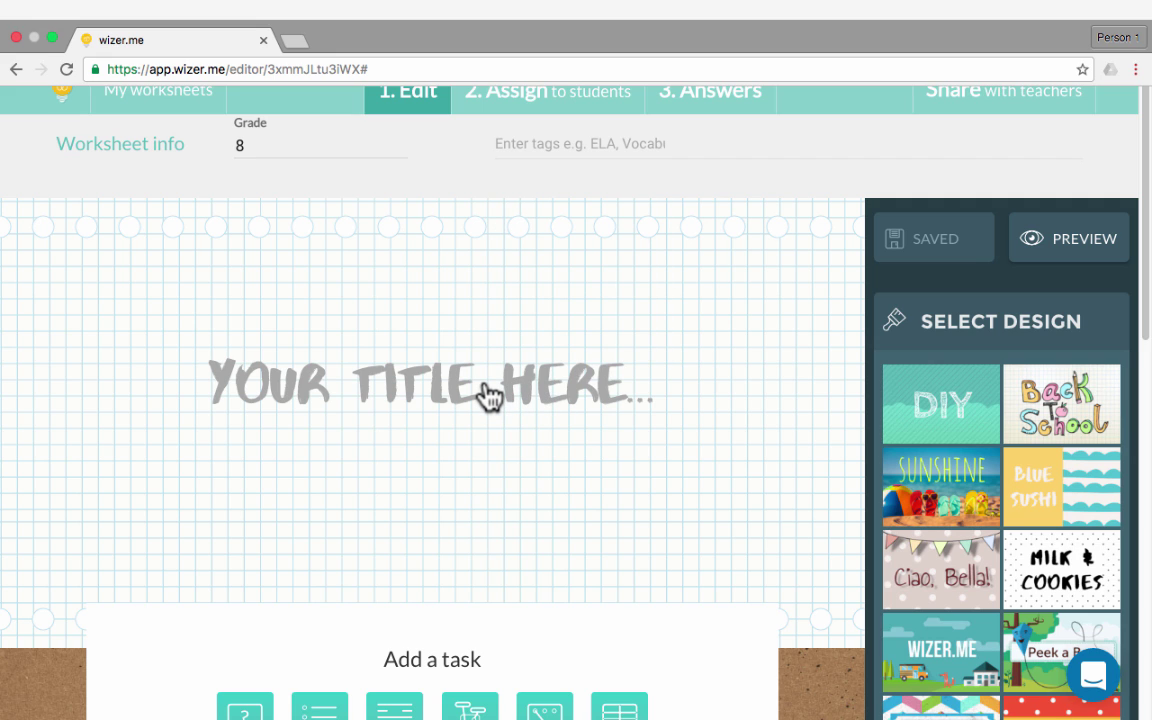
# Replace the placeholder title with 'THE PARTS OF SPEECH' and select the text
pyautogui.click(386, 392)
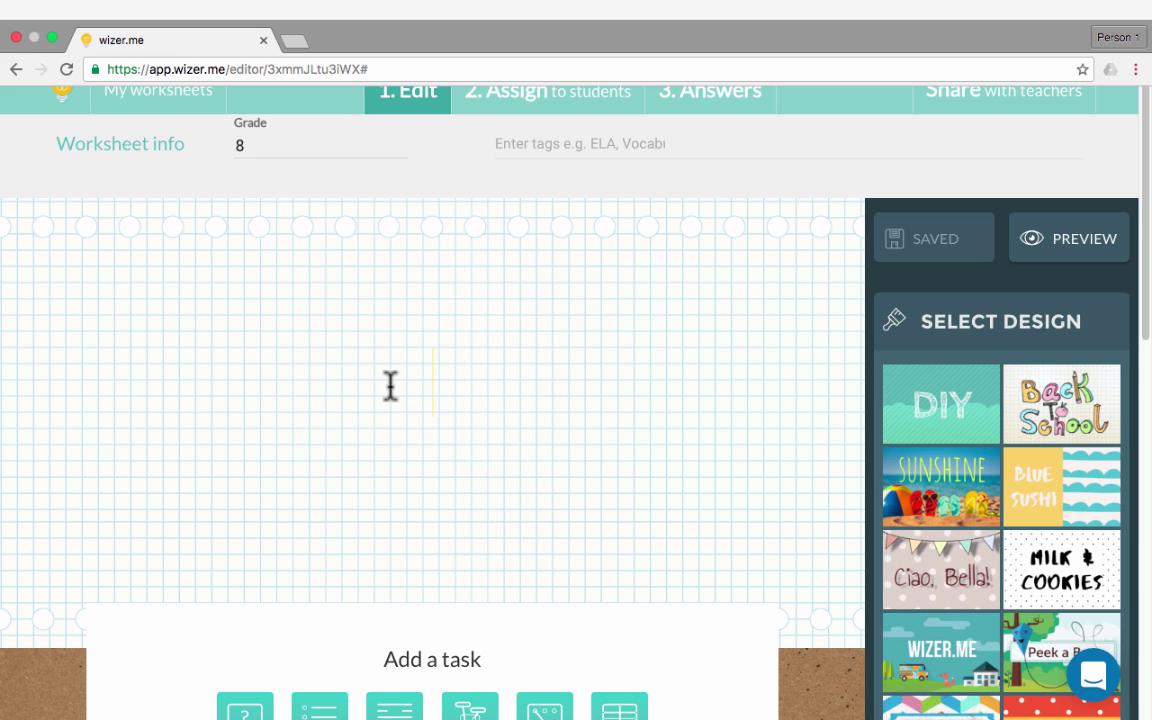
pyautogui.write('THE PARTS OF SPEECH')
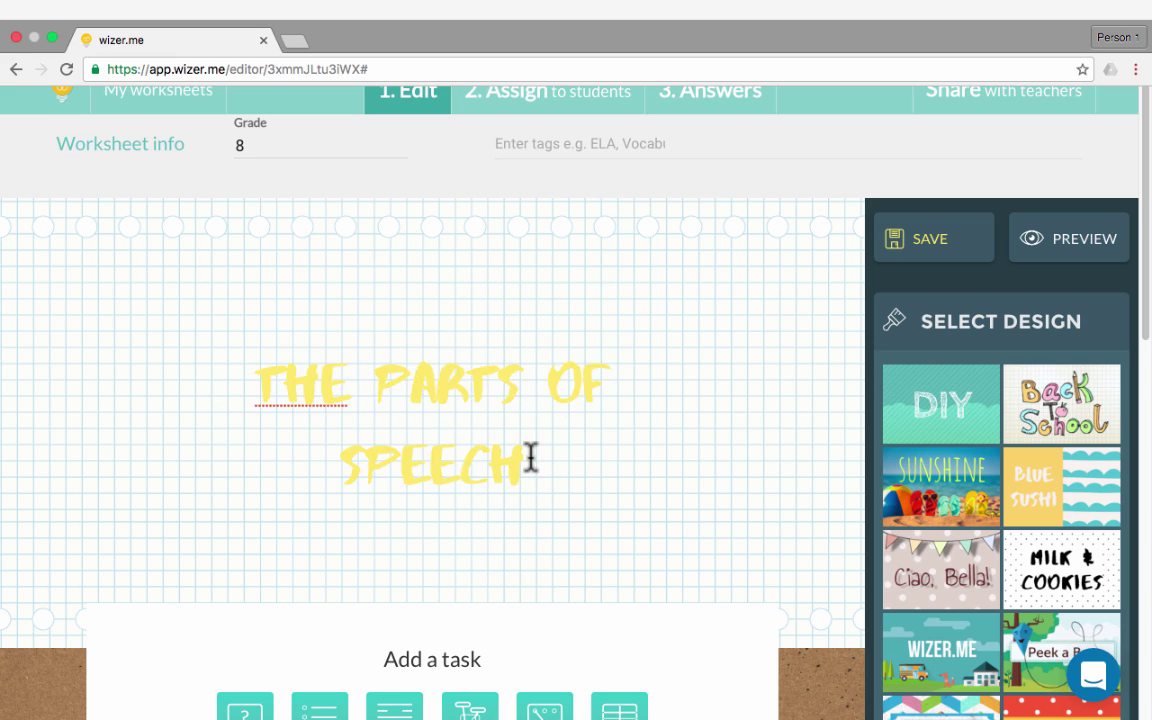
pyautogui.moveTo(530, 458); pyautogui.dragTo(262, 375)
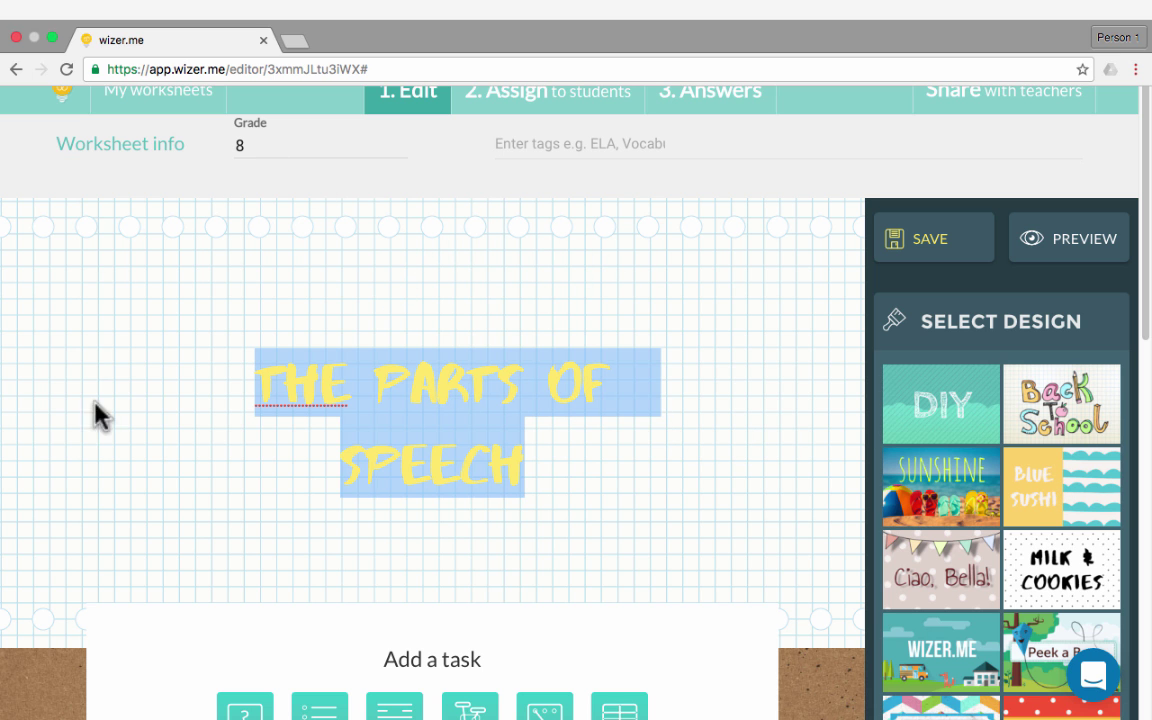
pyautogui.scroll(-4, 430, 456)
pyautogui.scroll(4, 435, 457)
# Apply the Back to school design using the chalkboard-with-bunting cover image
pyautogui.click(973, 378)
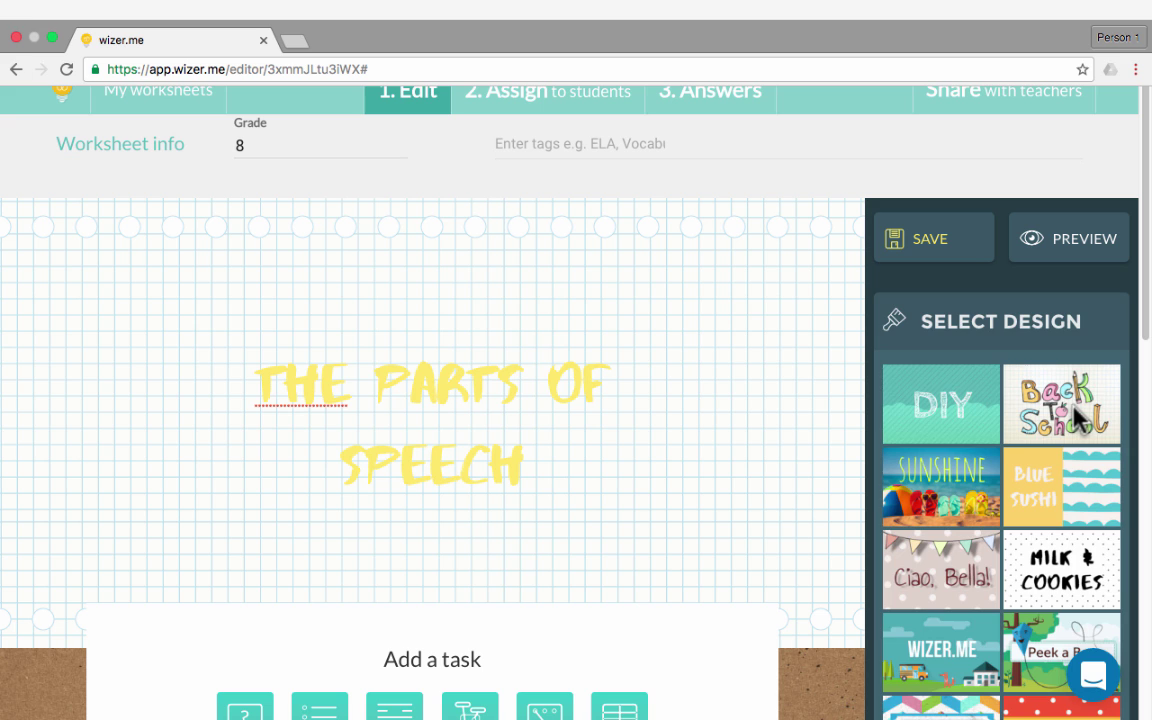
pyautogui.click(1078, 412)
pyautogui.click(945, 512)
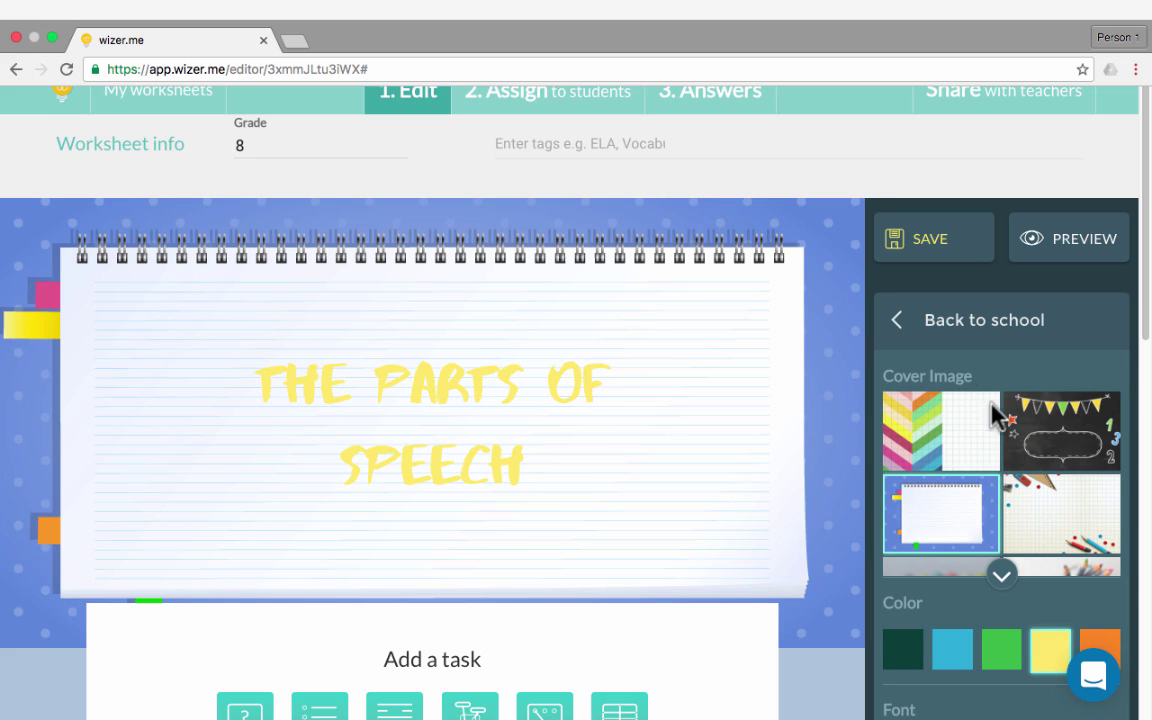
pyautogui.click(947, 428)
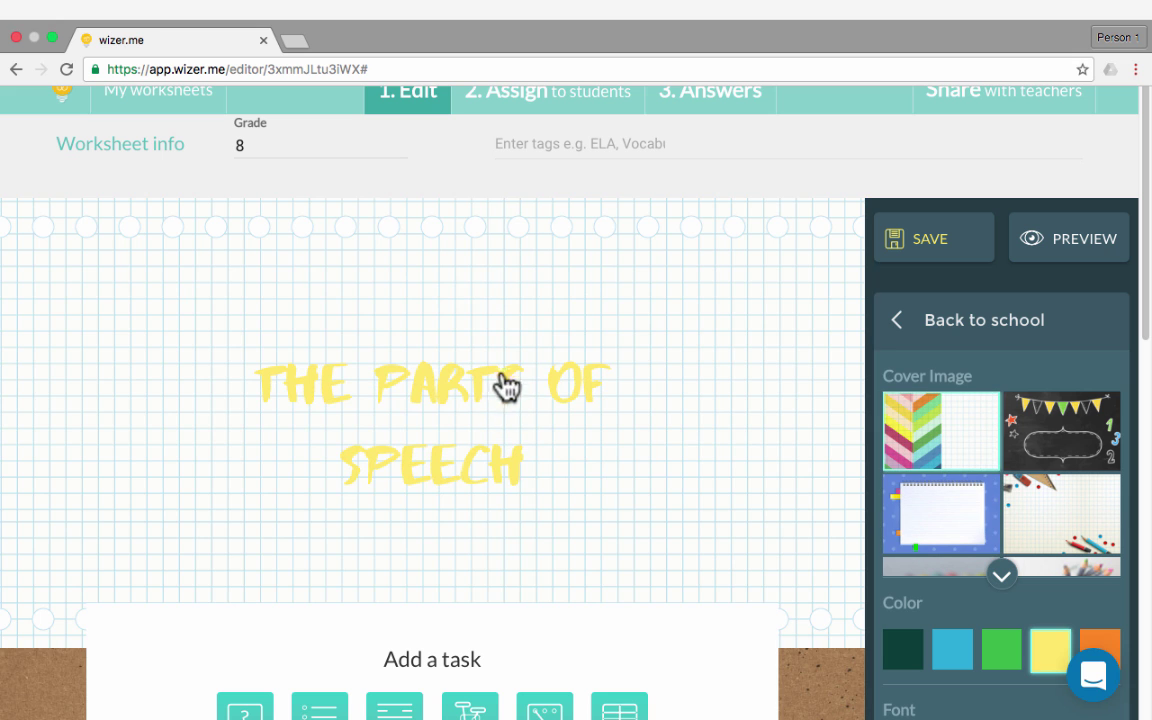
pyautogui.click(1047, 455)
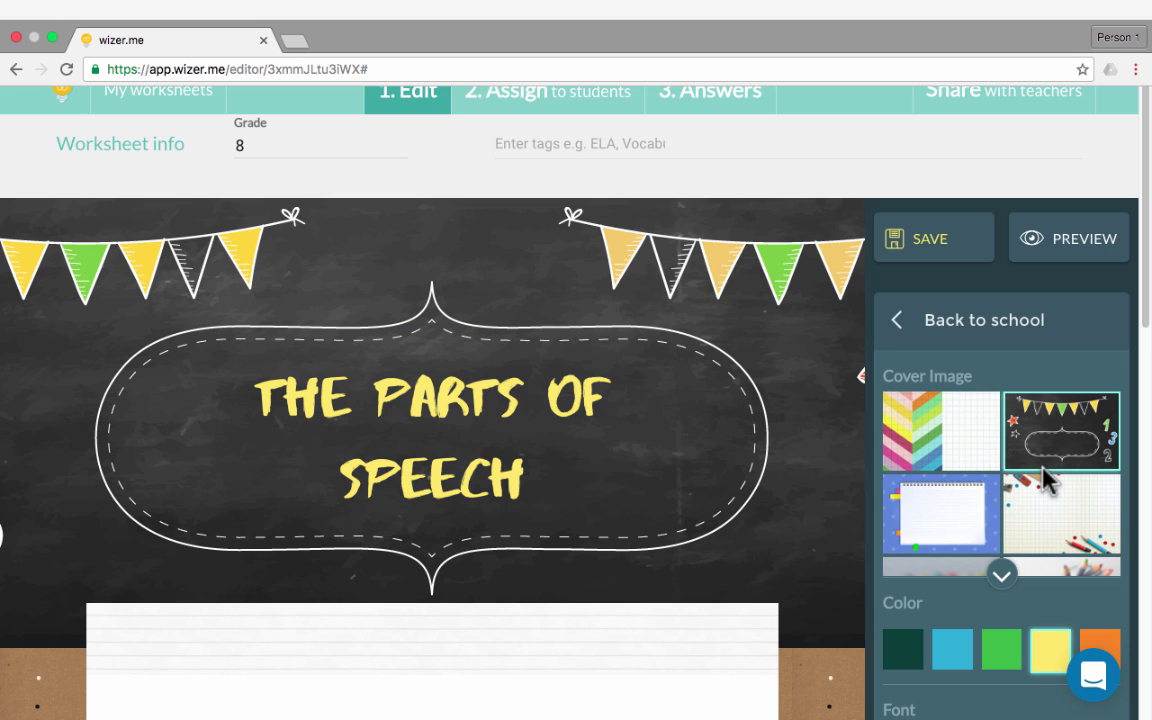
# Color the worksheet title orange
pyautogui.scroll(-3, 1047, 480)
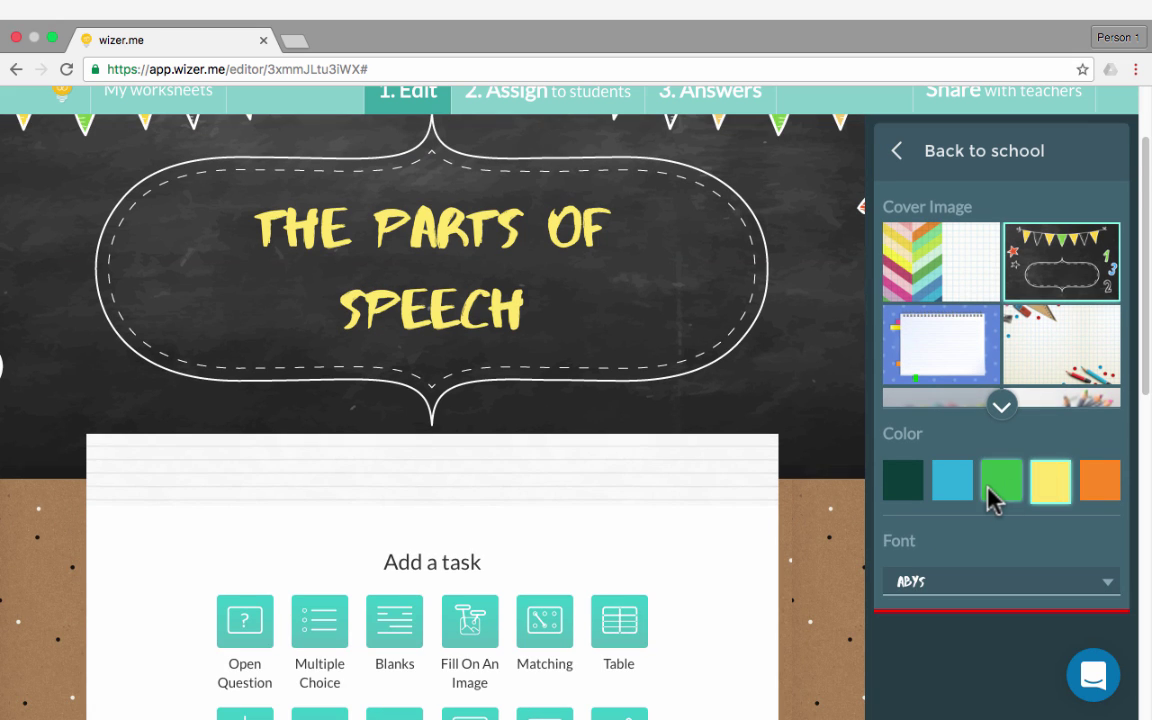
pyautogui.click(992, 486)
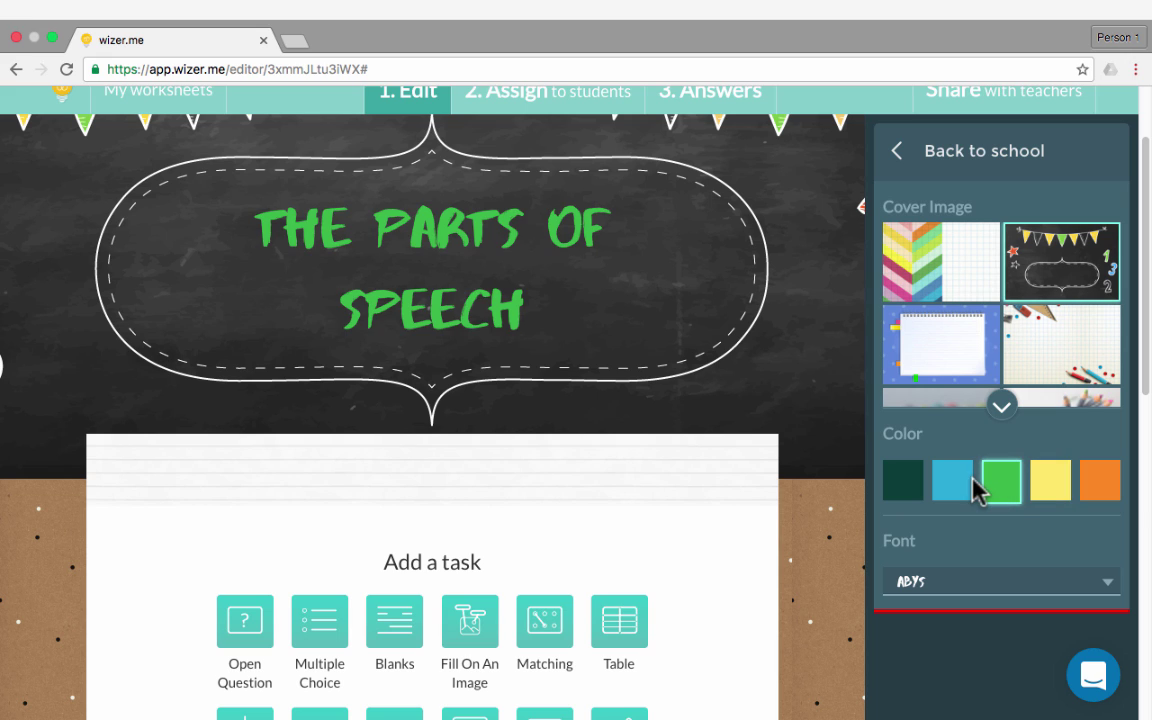
pyautogui.click(955, 489)
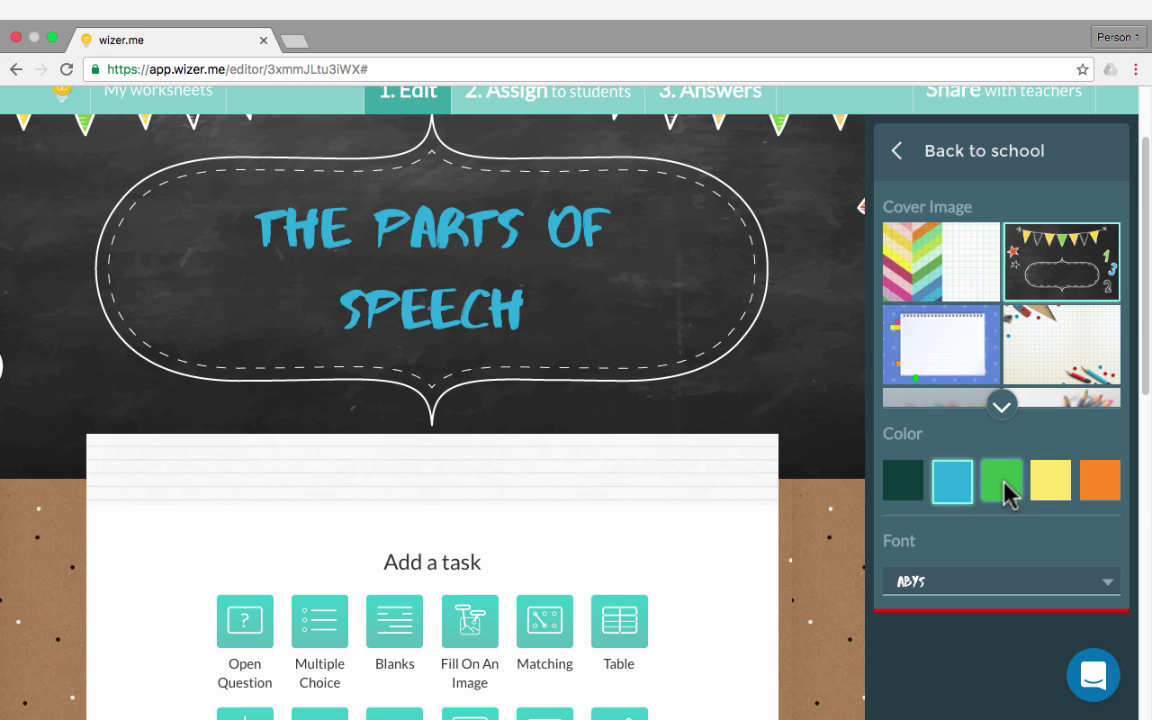
pyautogui.click(1005, 490)
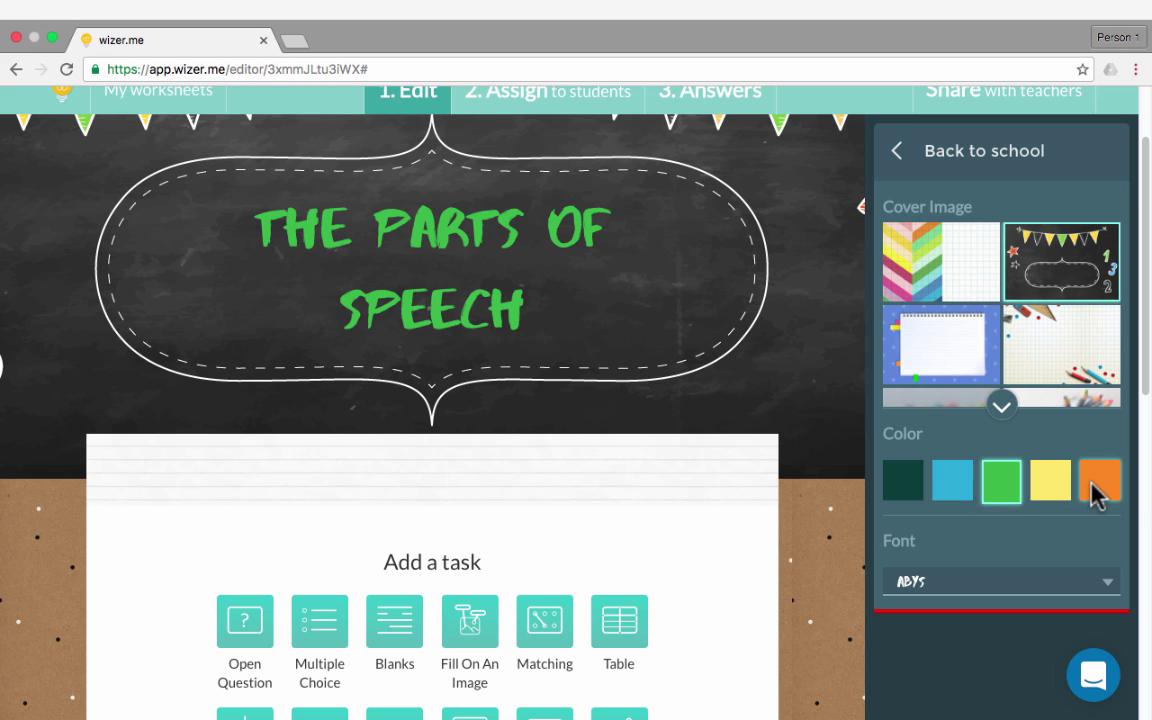
pyautogui.click(1098, 494)
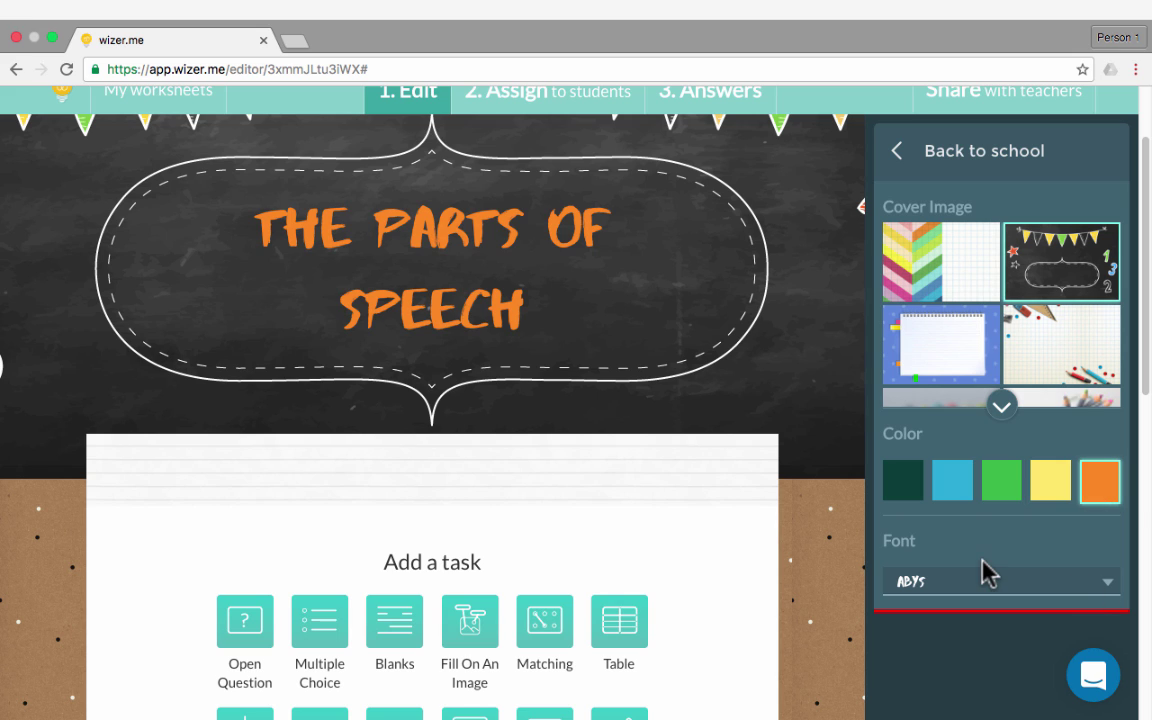
pyautogui.click(1105, 594)
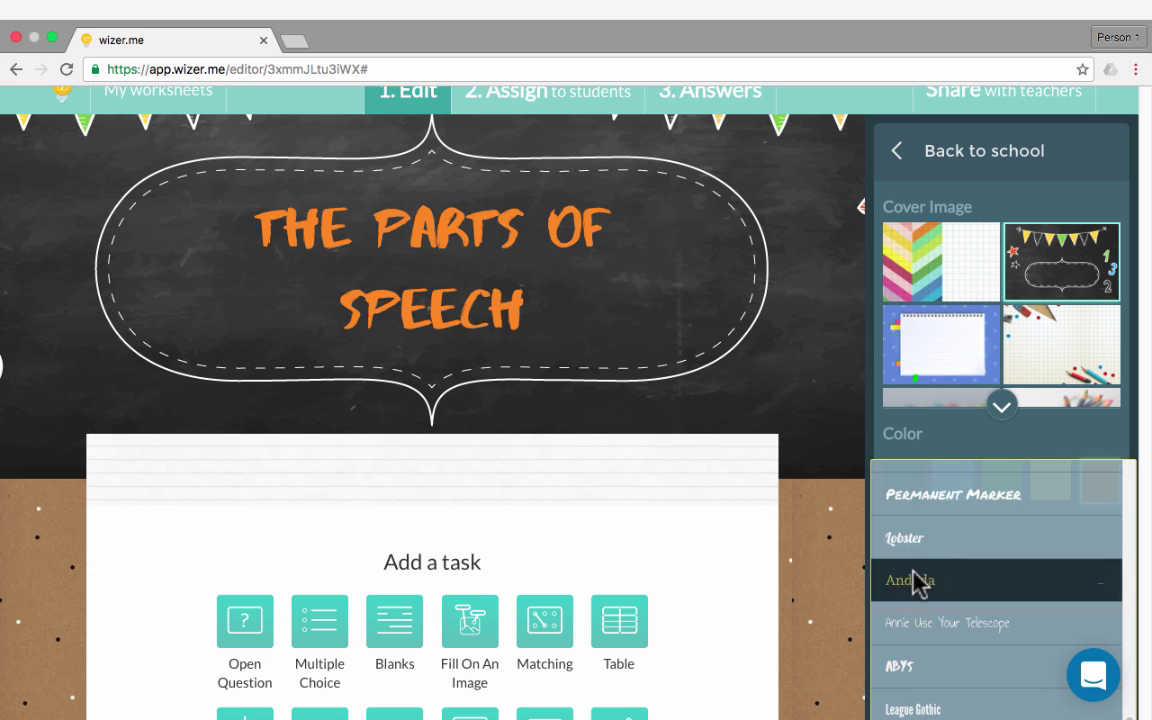
# Switch the worksheet title font to Andada
pyautogui.click(912, 582)
pyautogui.scroll(-3, 946, 571)
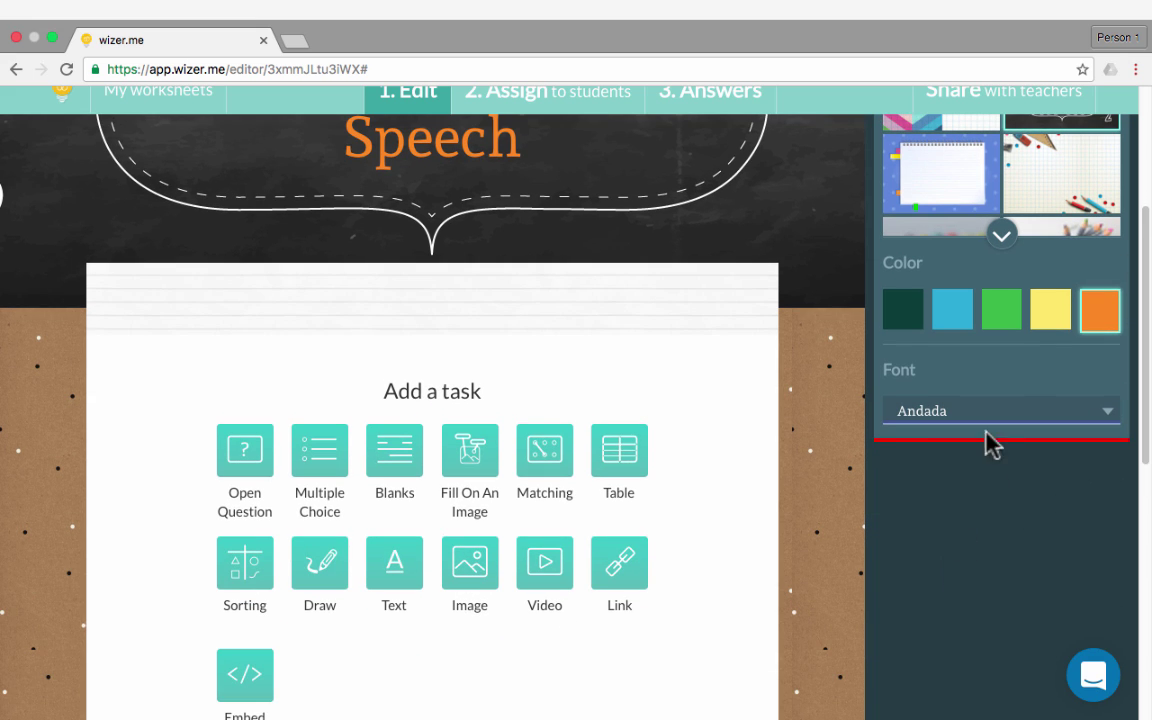
pyautogui.click(1062, 418)
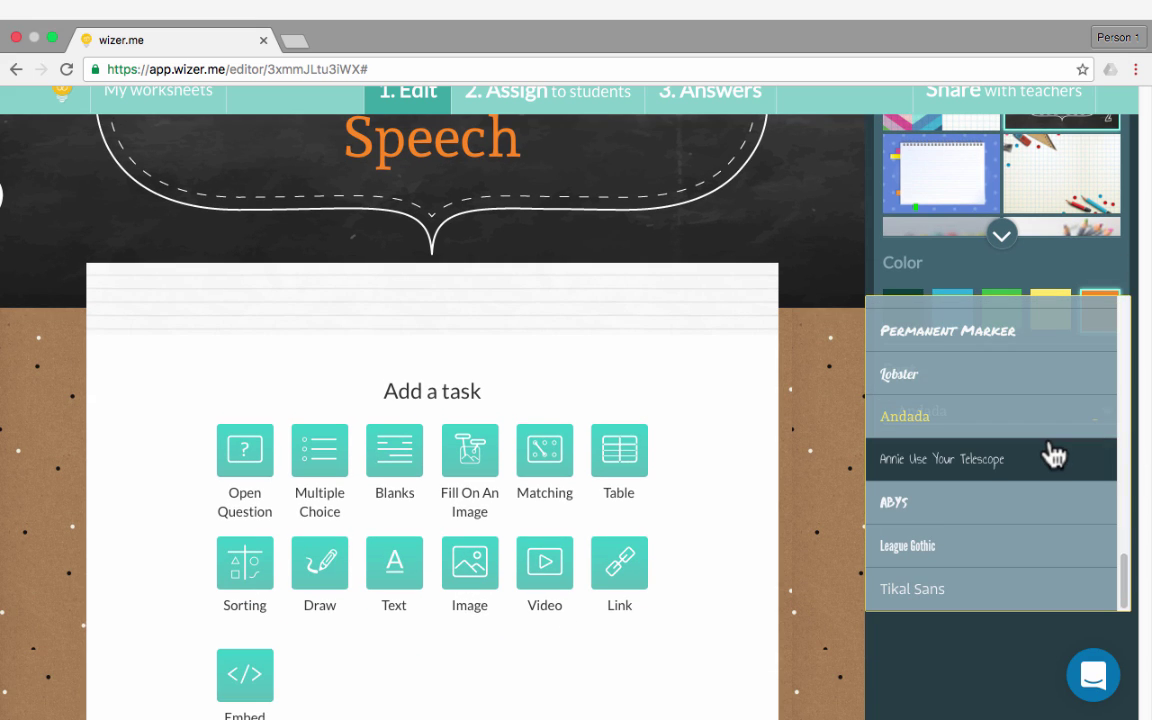
pyautogui.scroll(10, 1055, 455)
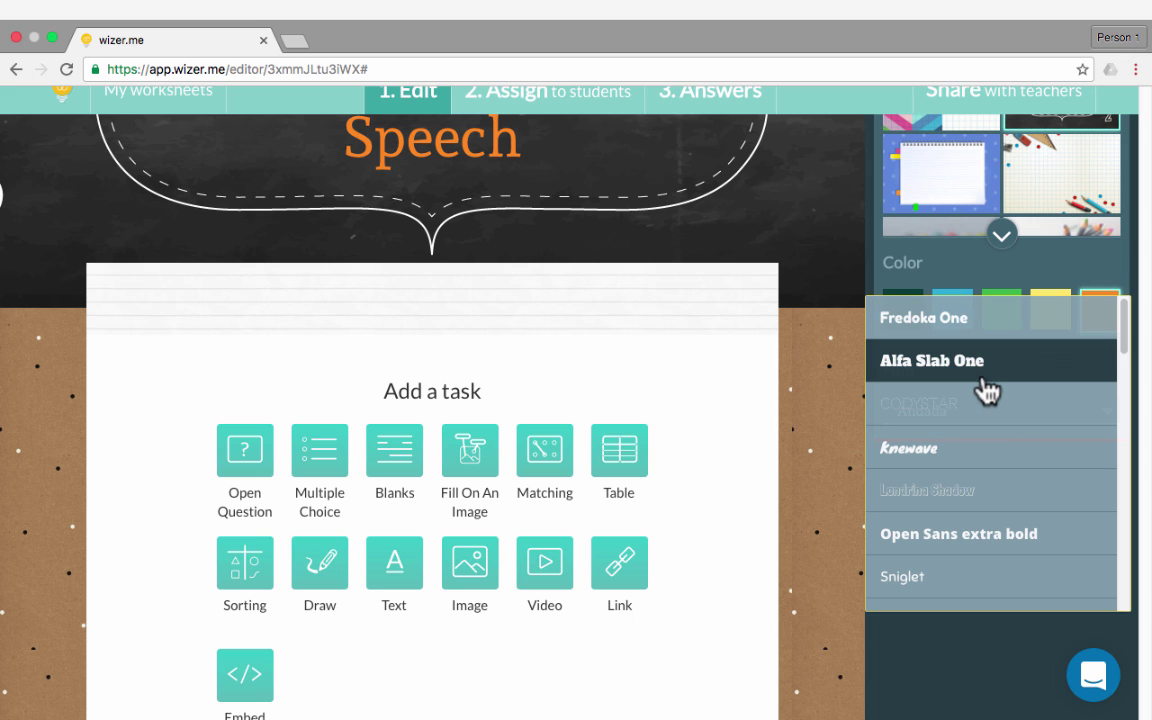
pyautogui.click(1018, 275)
pyautogui.scroll(3, 1018, 276)
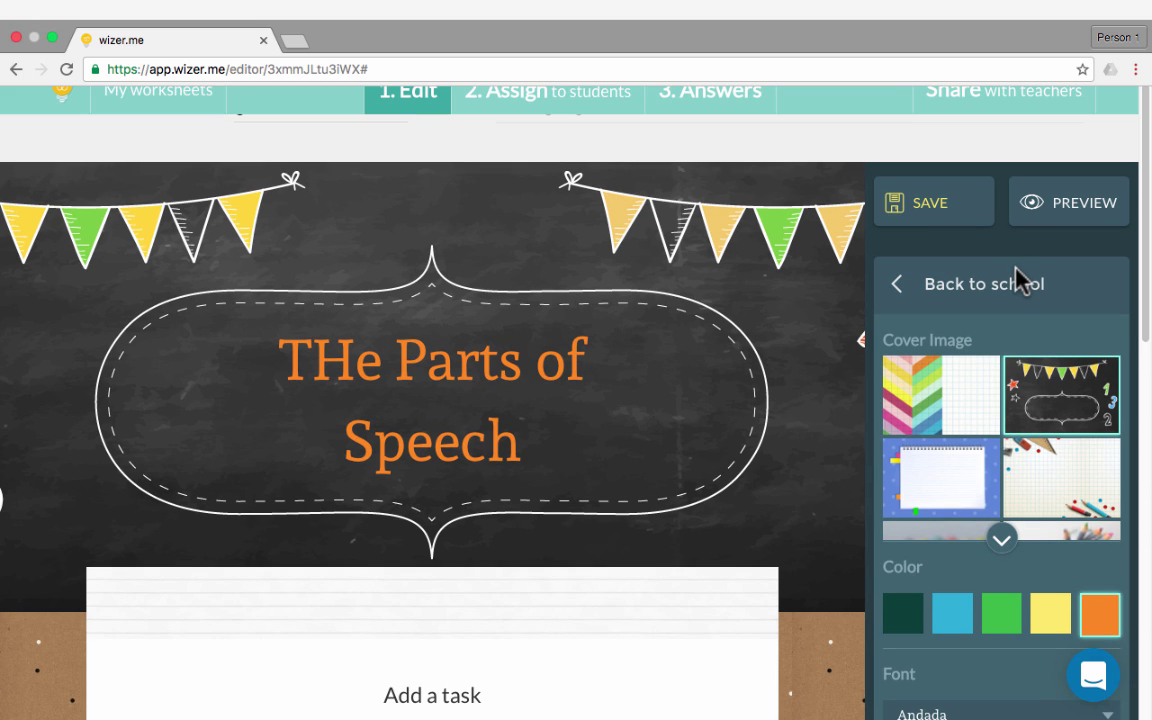
pyautogui.click(345, 345)
pyautogui.press('BackSpace')
pyautogui.write('h')
pyautogui.scroll(-2, 442, 540)
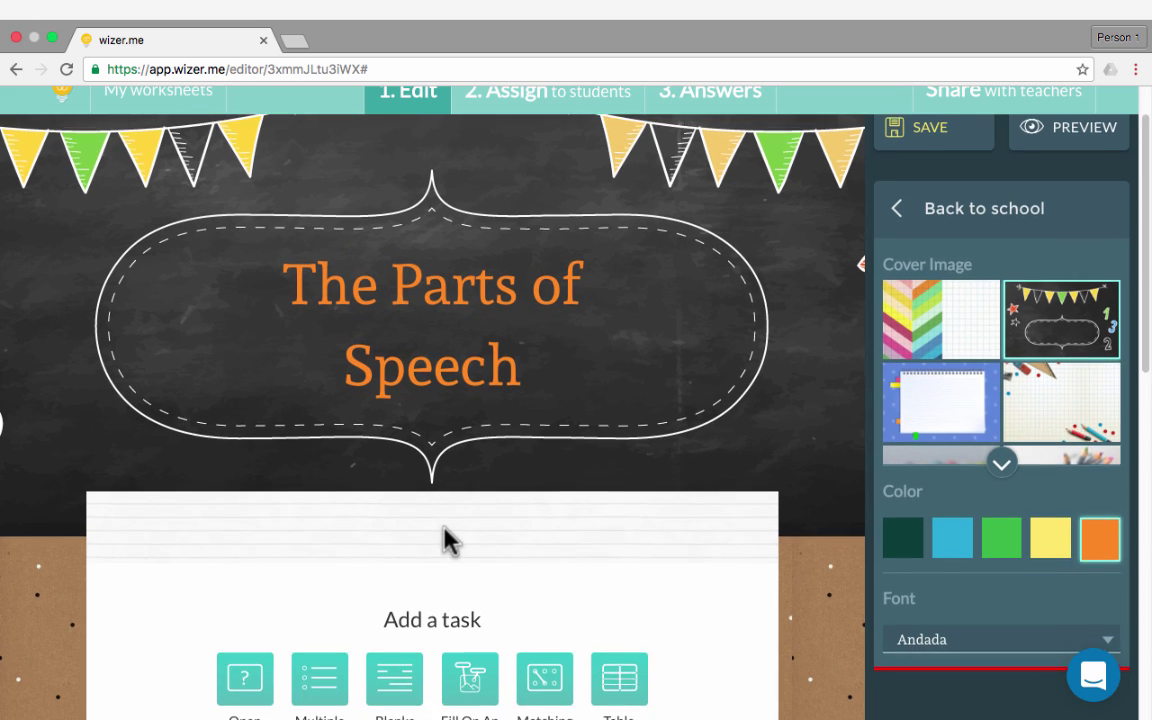
pyautogui.scroll(-3, 445, 540)
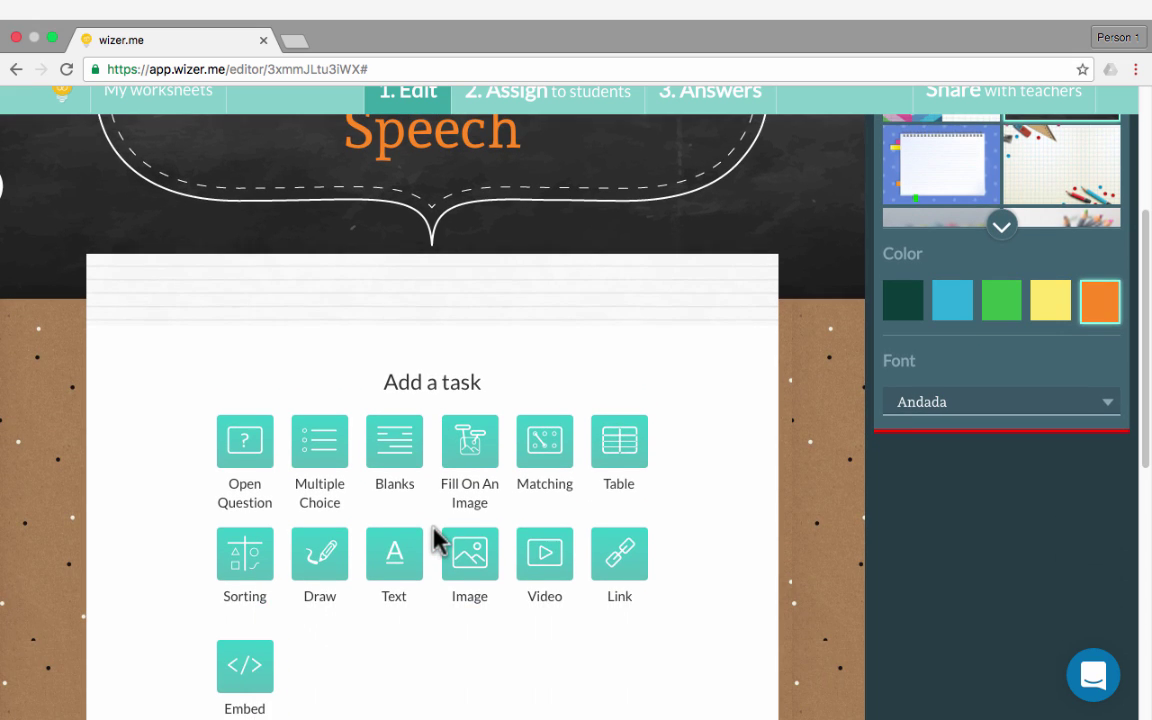
pyautogui.scroll(-1, 435, 540)
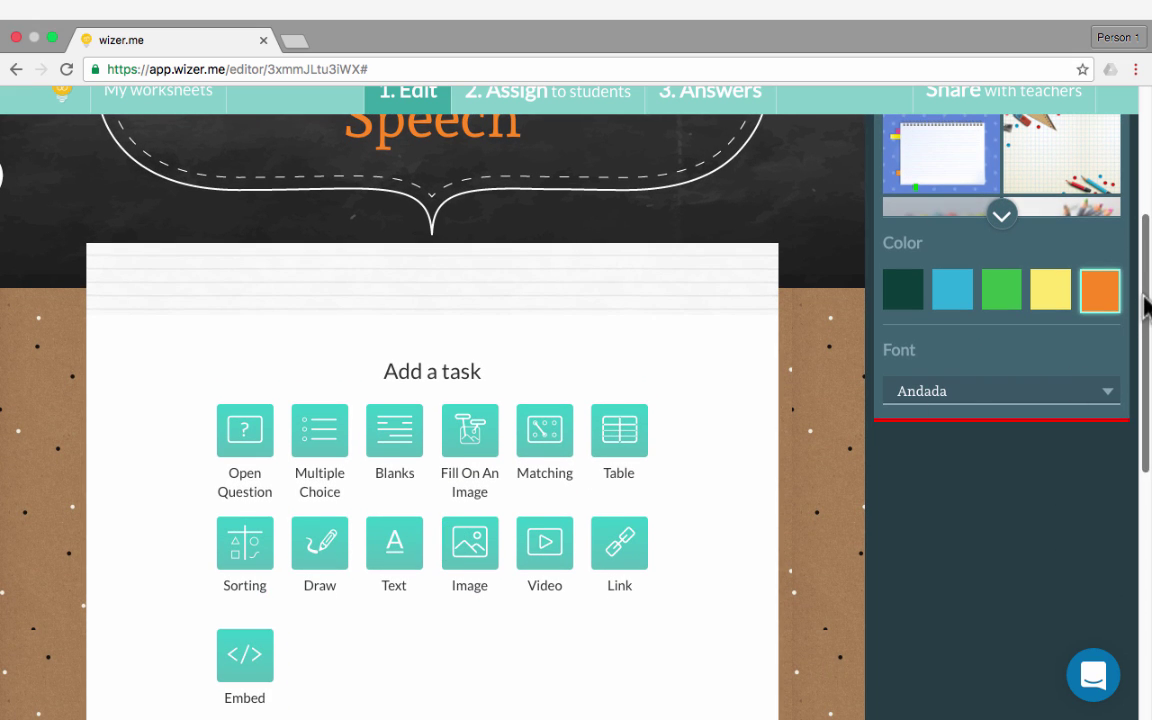
pyautogui.moveTo(1145, 298); pyautogui.dragTo(1133, 347)
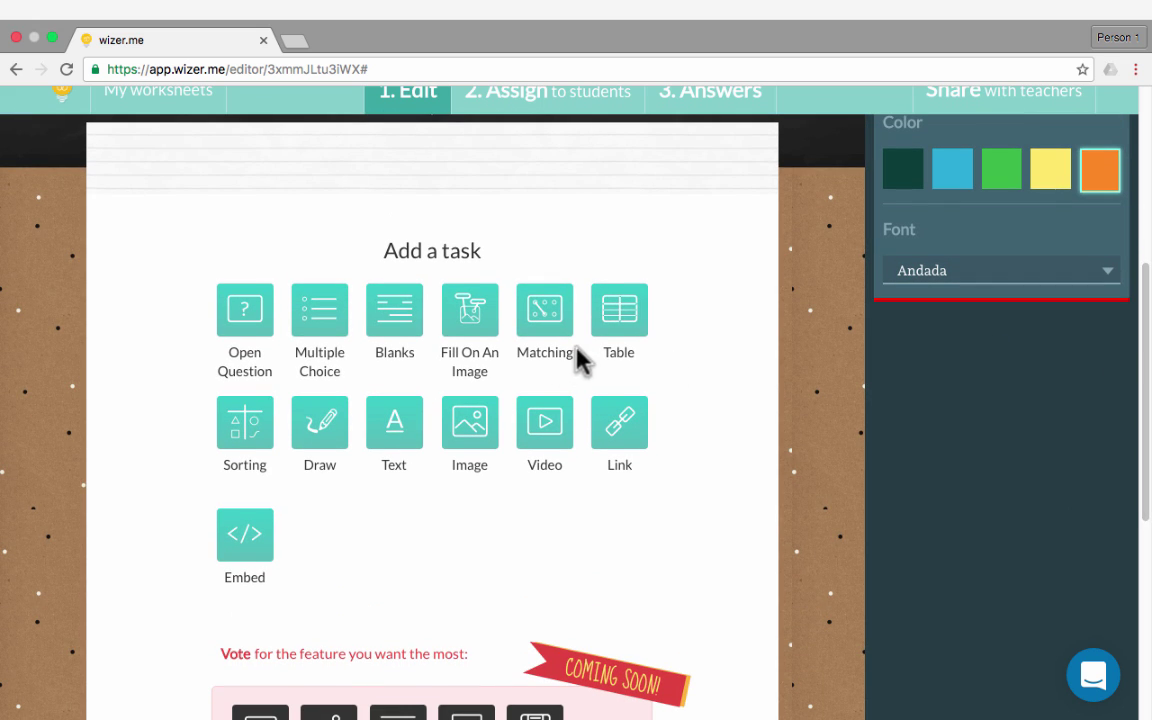
# Insert a Text task titled 'Welcome' with body 'This worksheet will help you review the parts of speech'
pyautogui.click(396, 425)
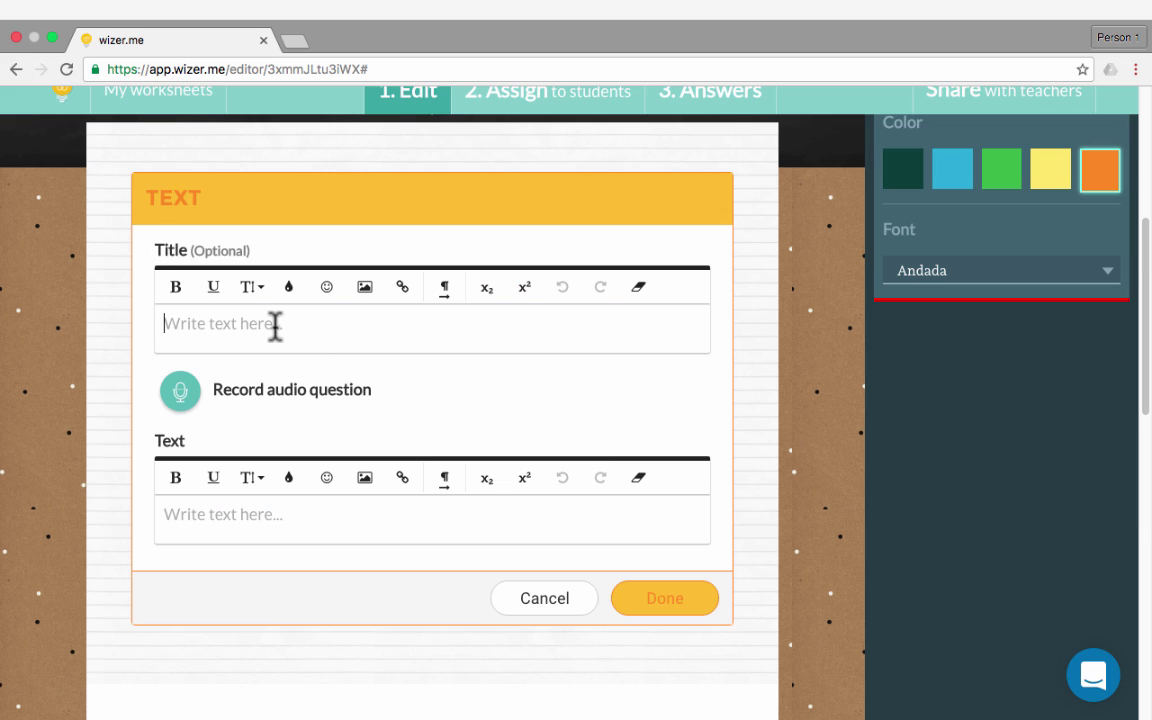
pyautogui.write('Welcome')
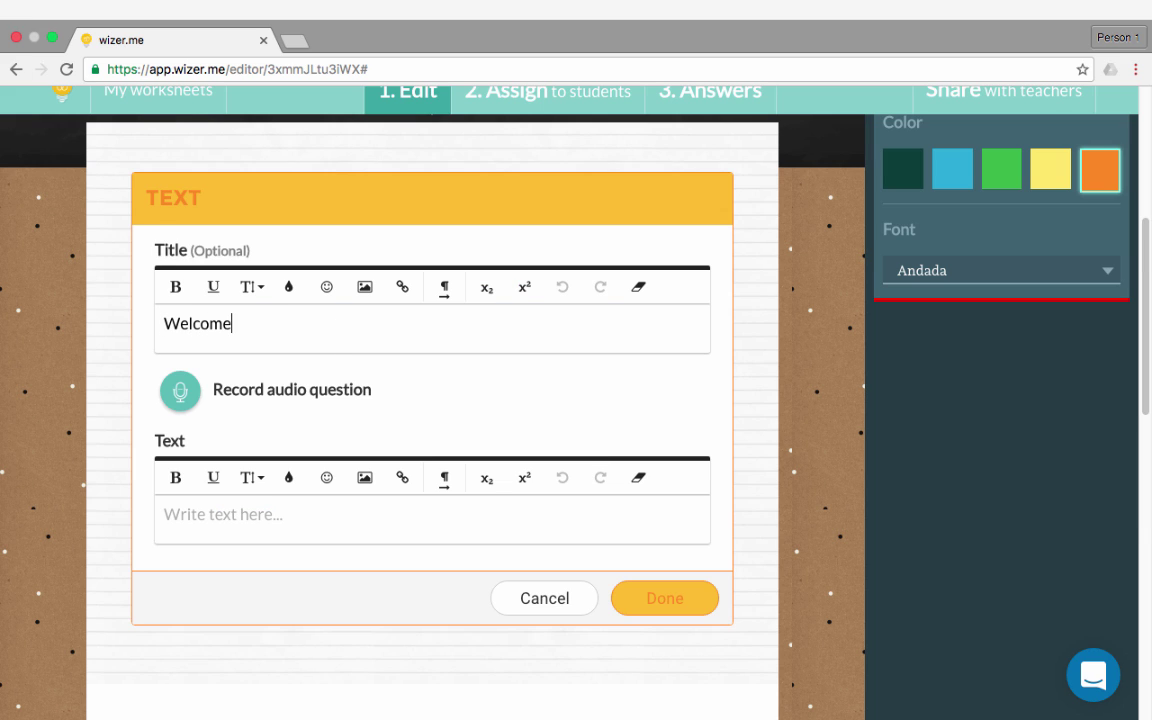
pyautogui.click(222, 518)
pyautogui.write('This worksheet will help you review')
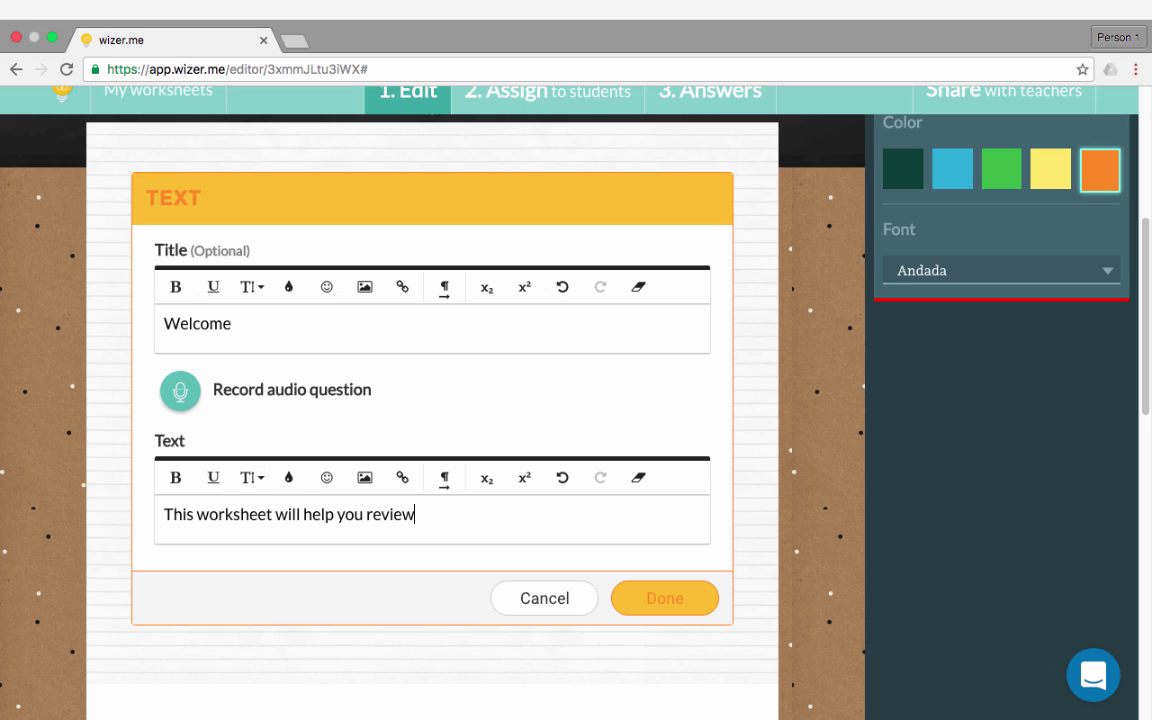
pyautogui.write(' the parts of speech')
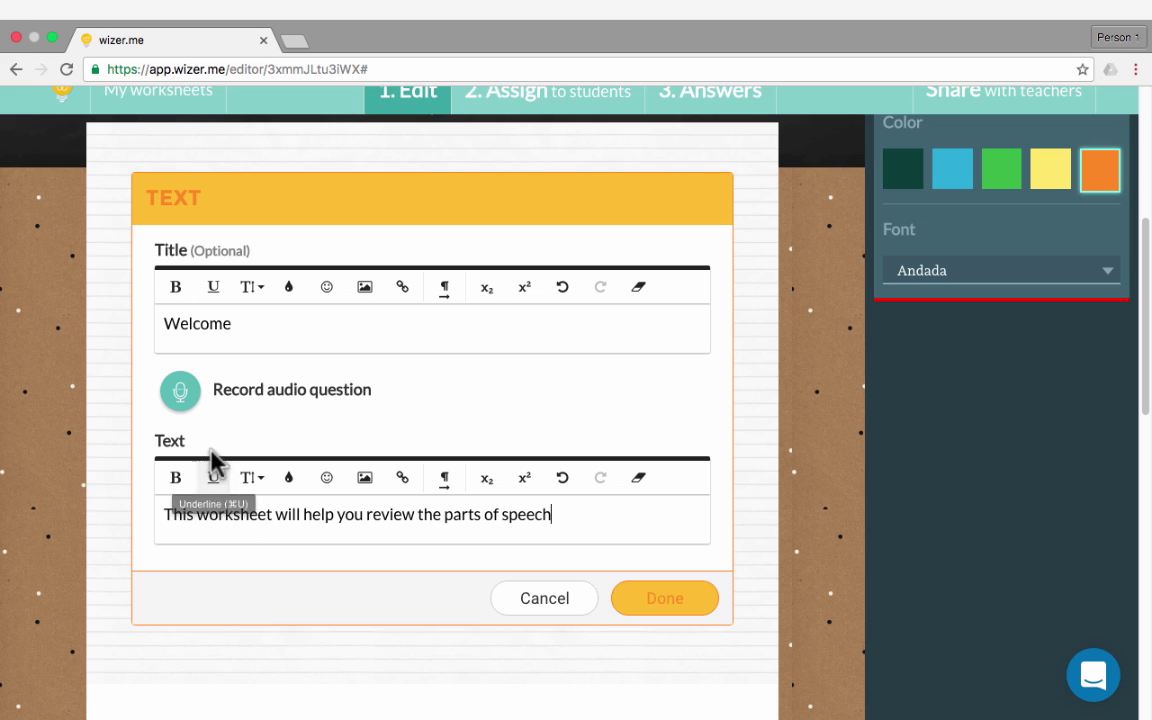
# Record an 11-second spoken audio clip and upload it to the Welcome text block
pyautogui.click(180, 398)
pyautogui.click(436, 420)
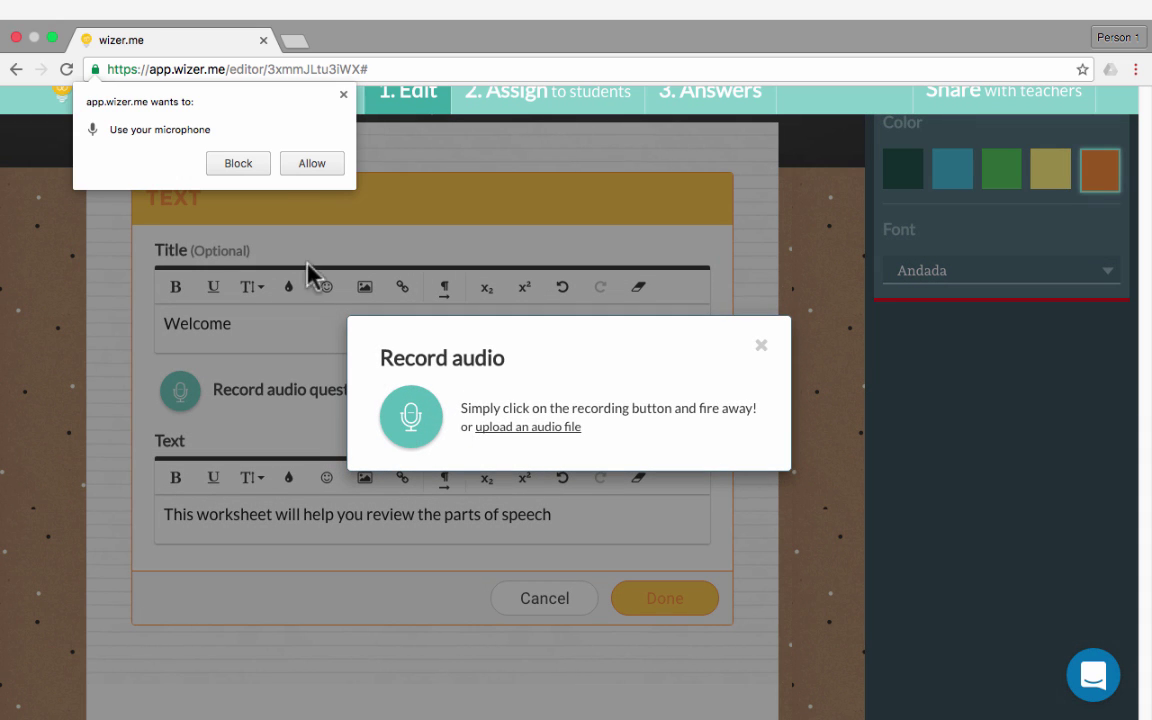
pyautogui.click(308, 165)
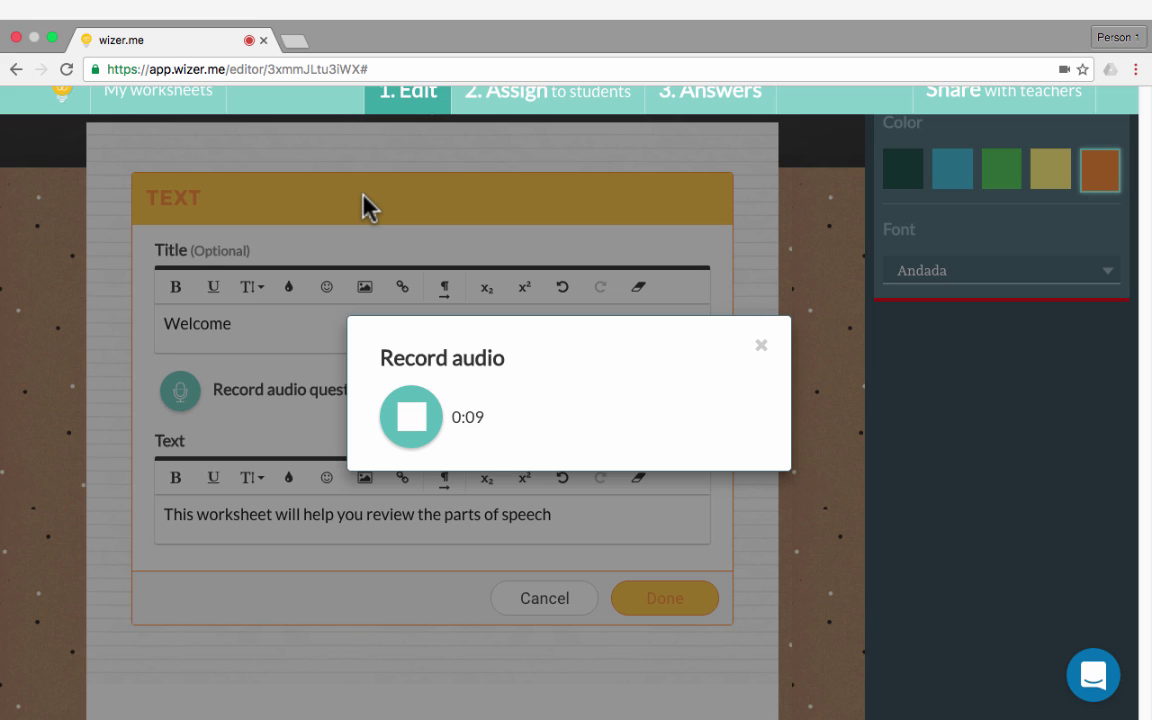
pyautogui.click(411, 417)
pyautogui.click(715, 402)
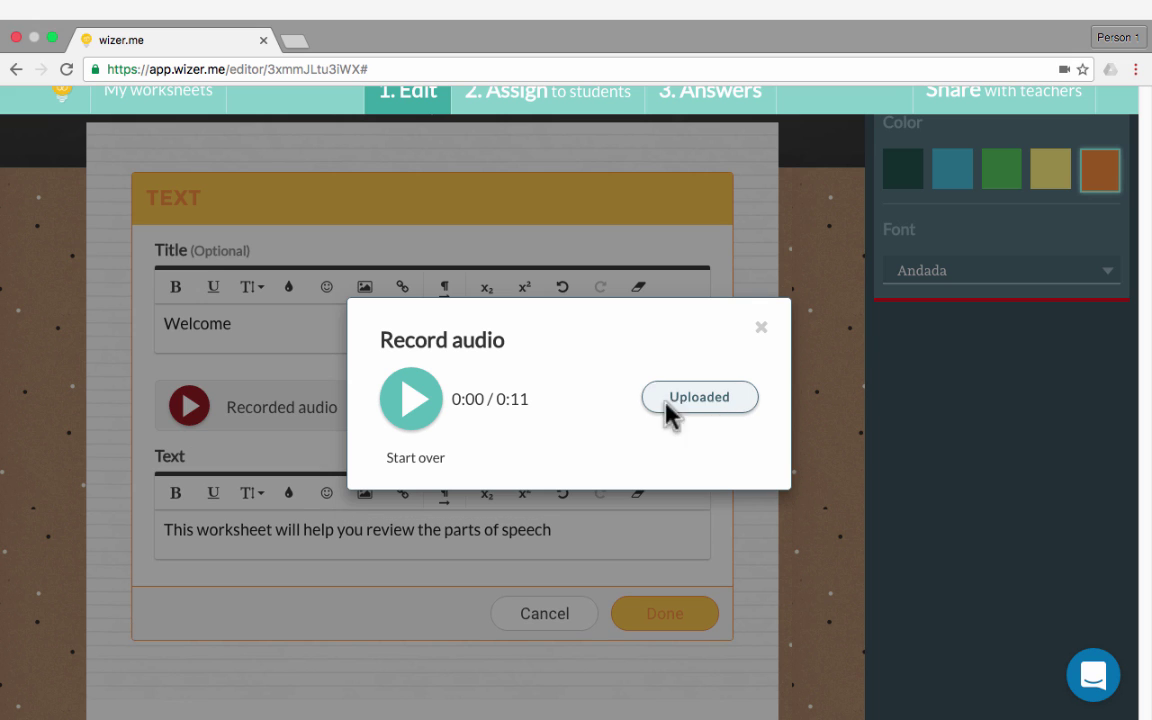
pyautogui.click(674, 411)
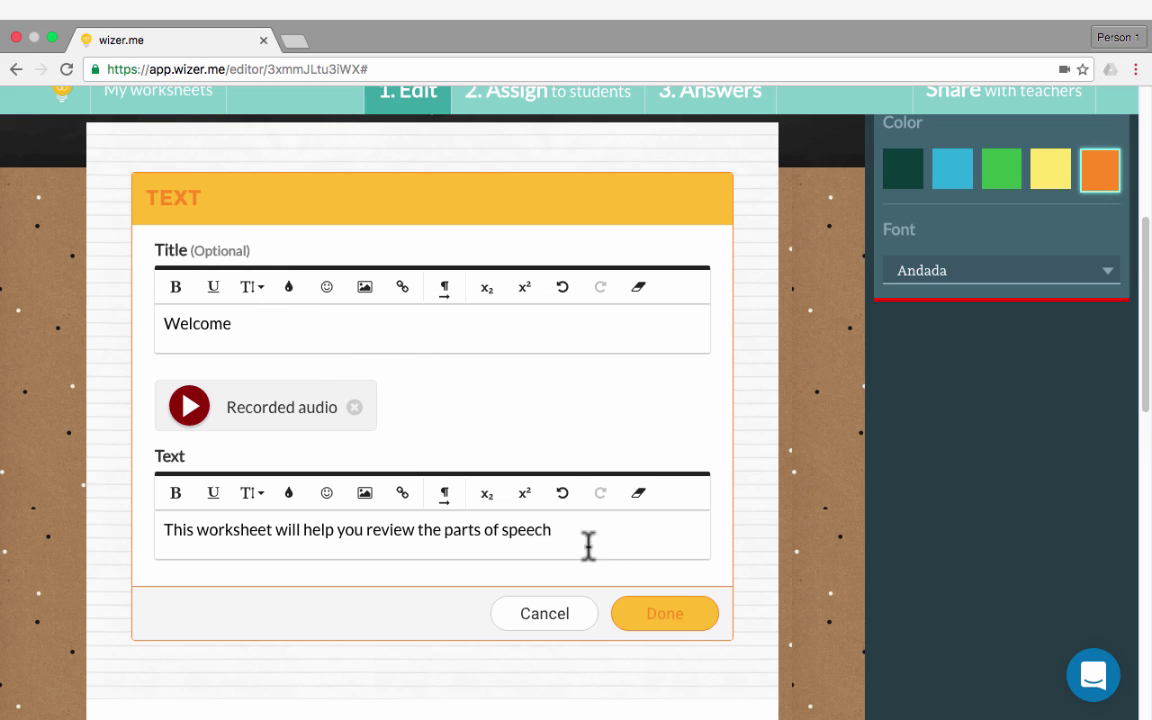
pyautogui.click(667, 618)
pyautogui.scroll(5, 478, 455)
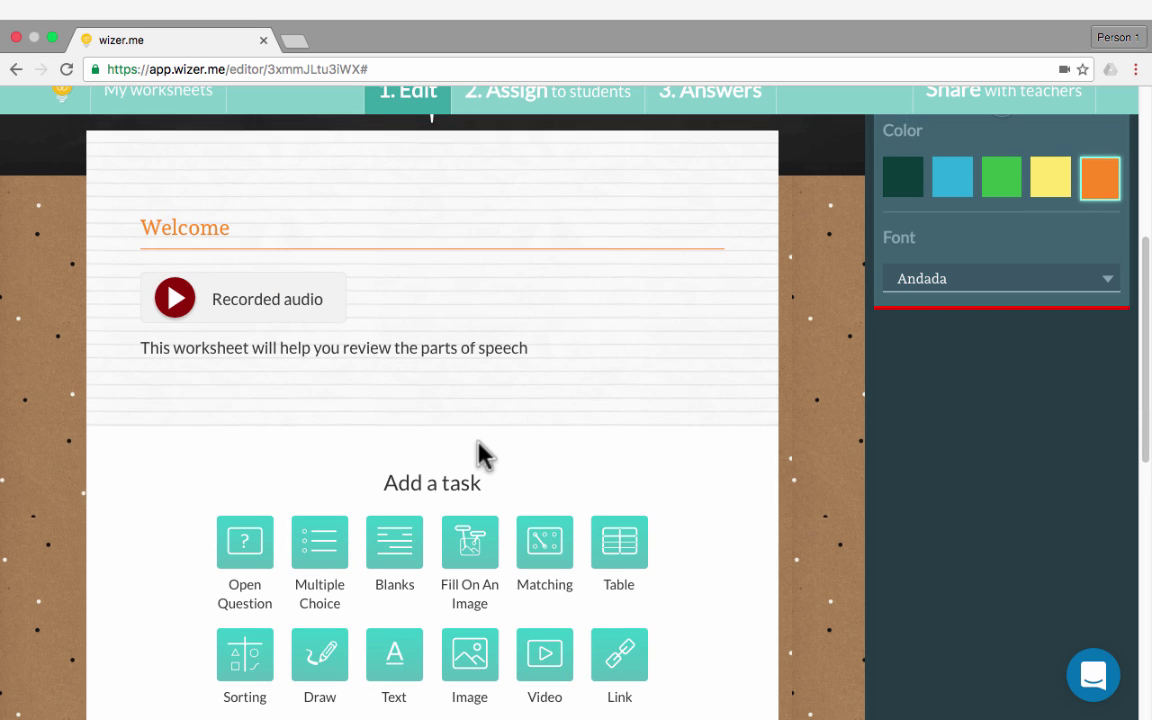
pyautogui.scroll(-3, 478, 458)
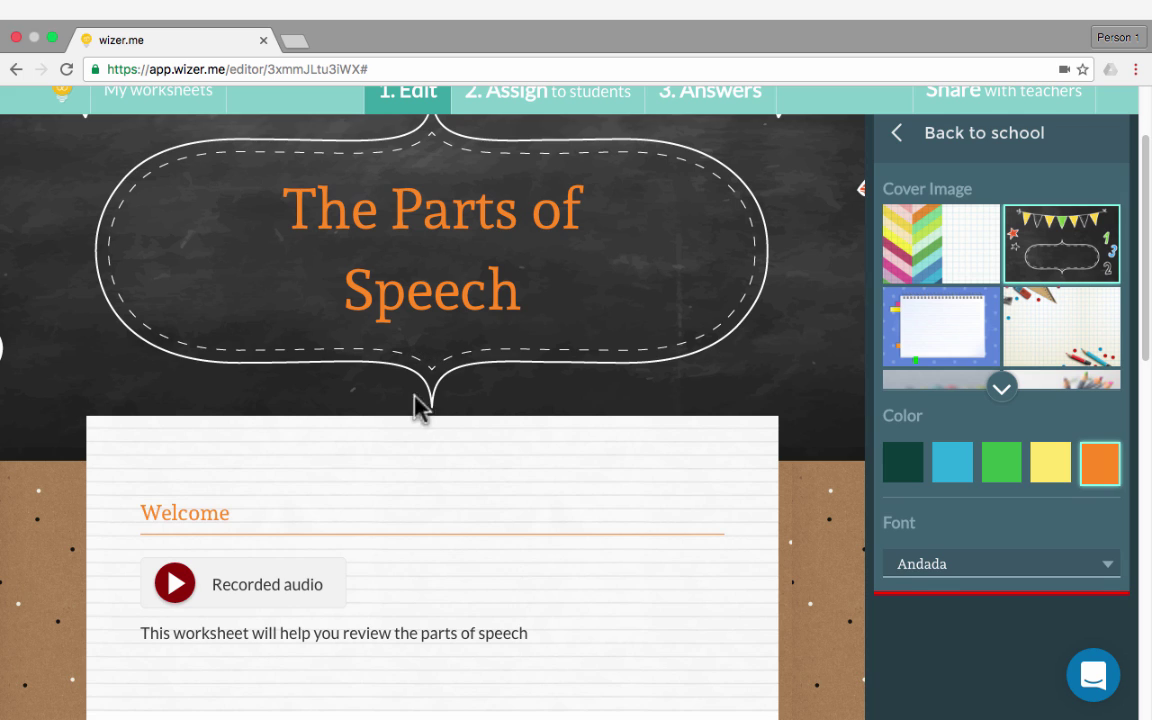
pyautogui.scroll(-1, 400, 430)
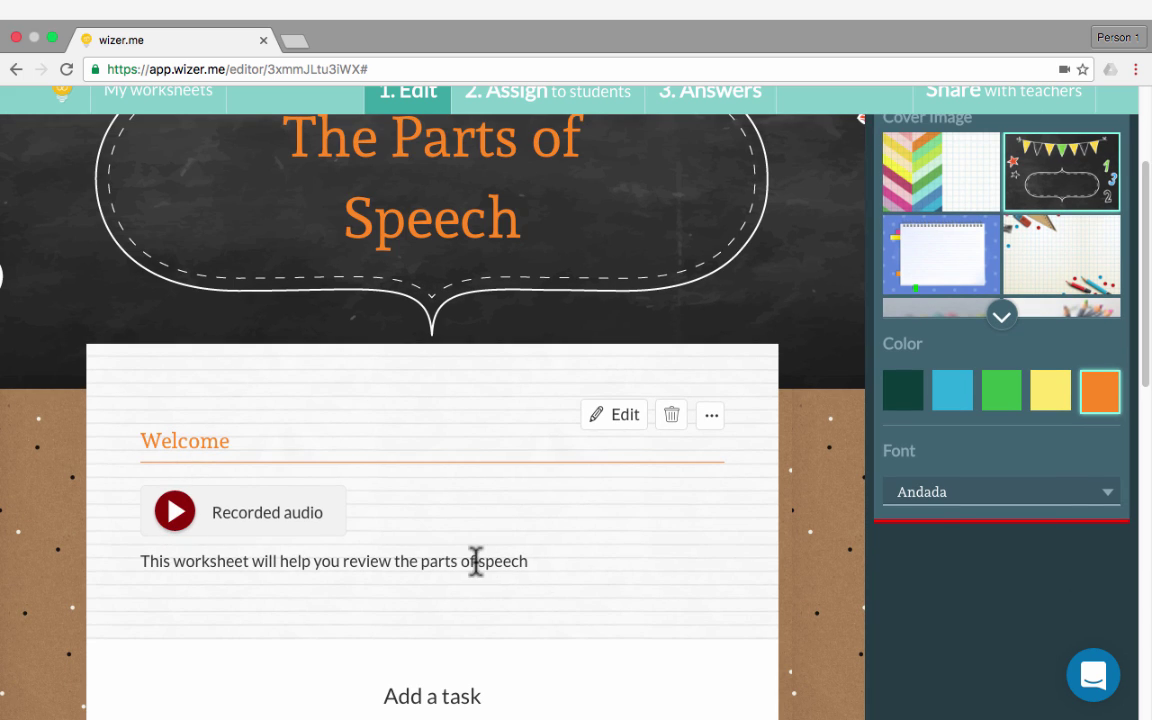
pyautogui.click(177, 518)
pyautogui.scroll(1, 832, 433)
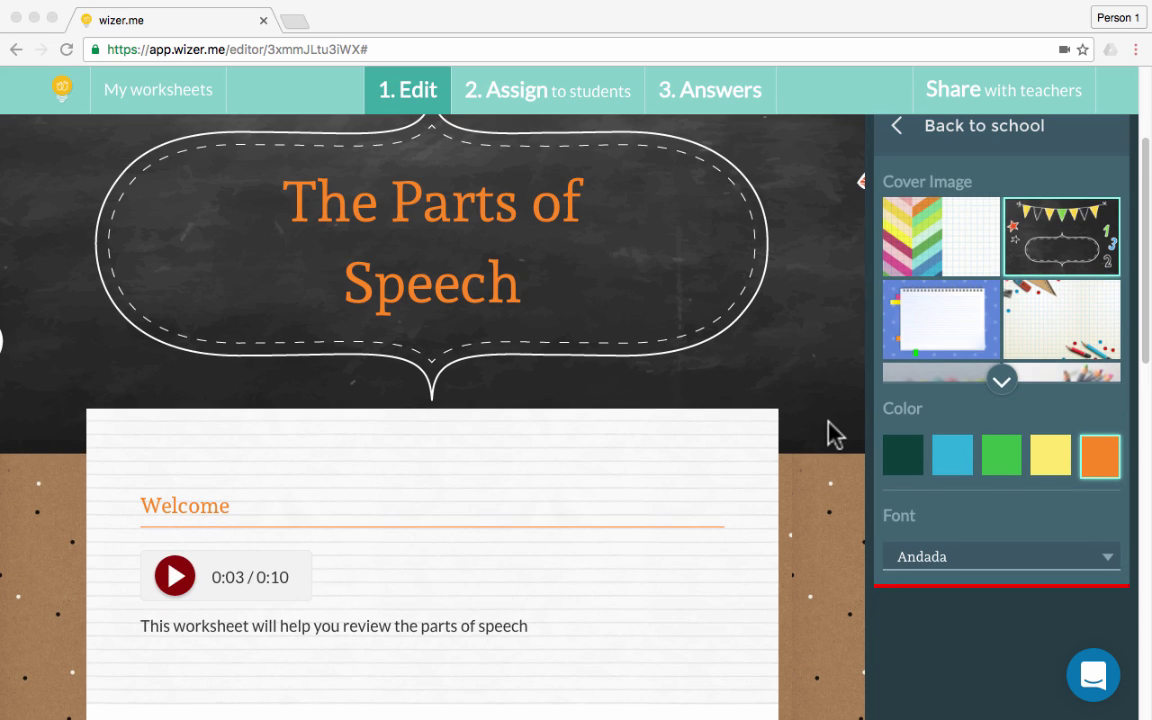
pyautogui.scroll(-6, 832, 433)
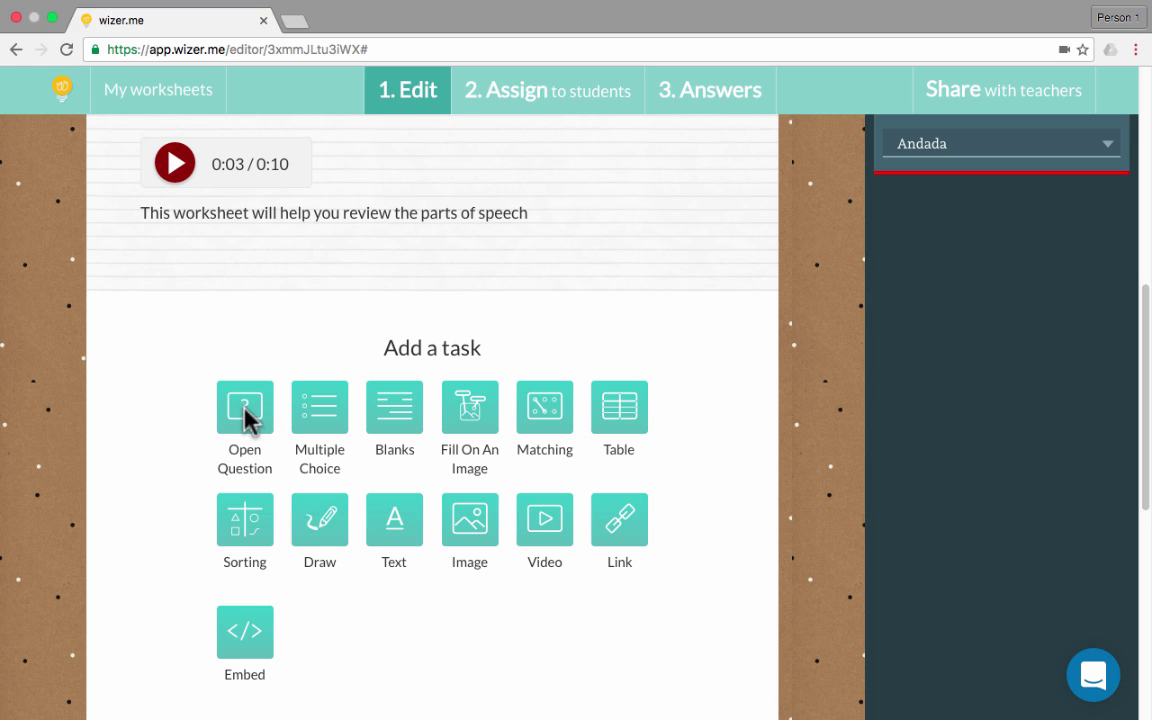
# Add an Open Question 'Make a list of as many of the parts of speech as you can remember.' with medium (4 lines) answer size
pyautogui.click(244, 420)
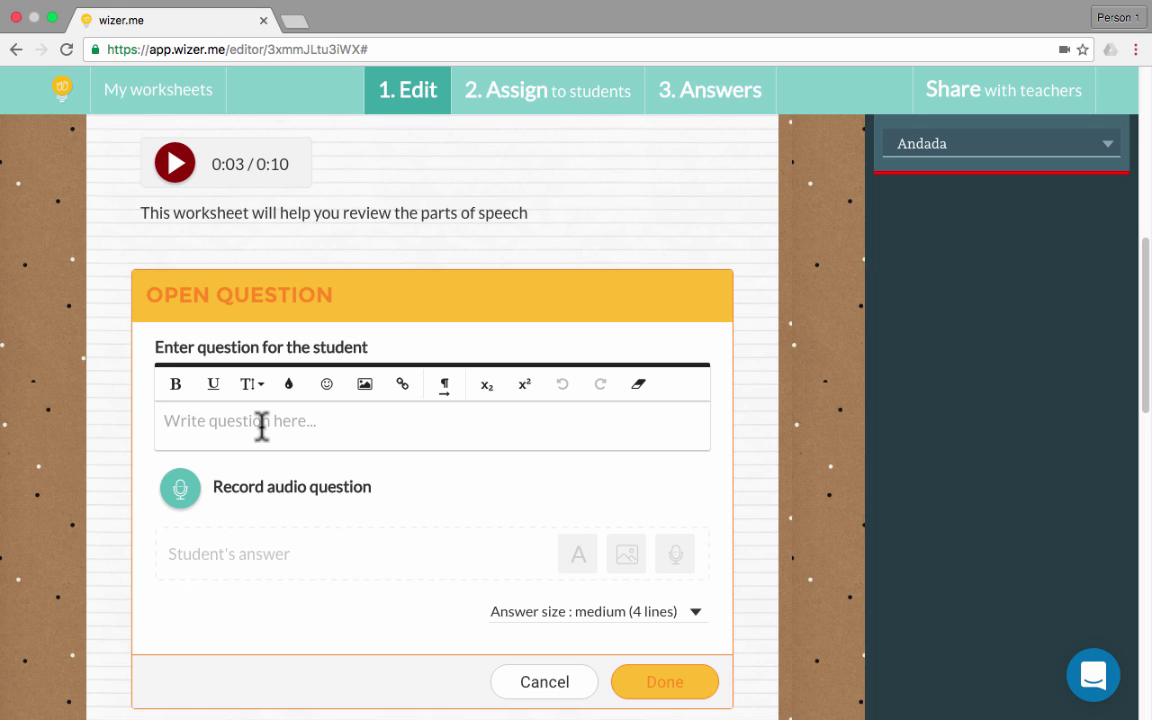
pyautogui.click(261, 426)
pyautogui.write('S')
pyautogui.press('BackSpace')
pyautogui.write('Make a list of as')
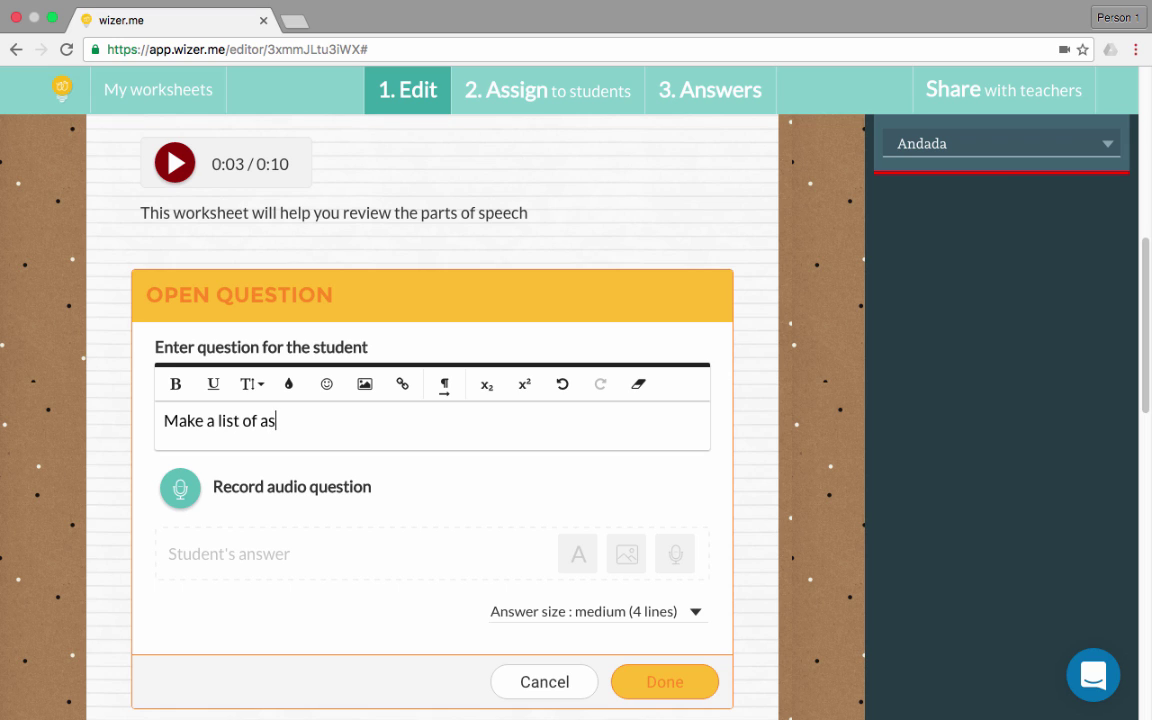
pyautogui.write(' many of the p')
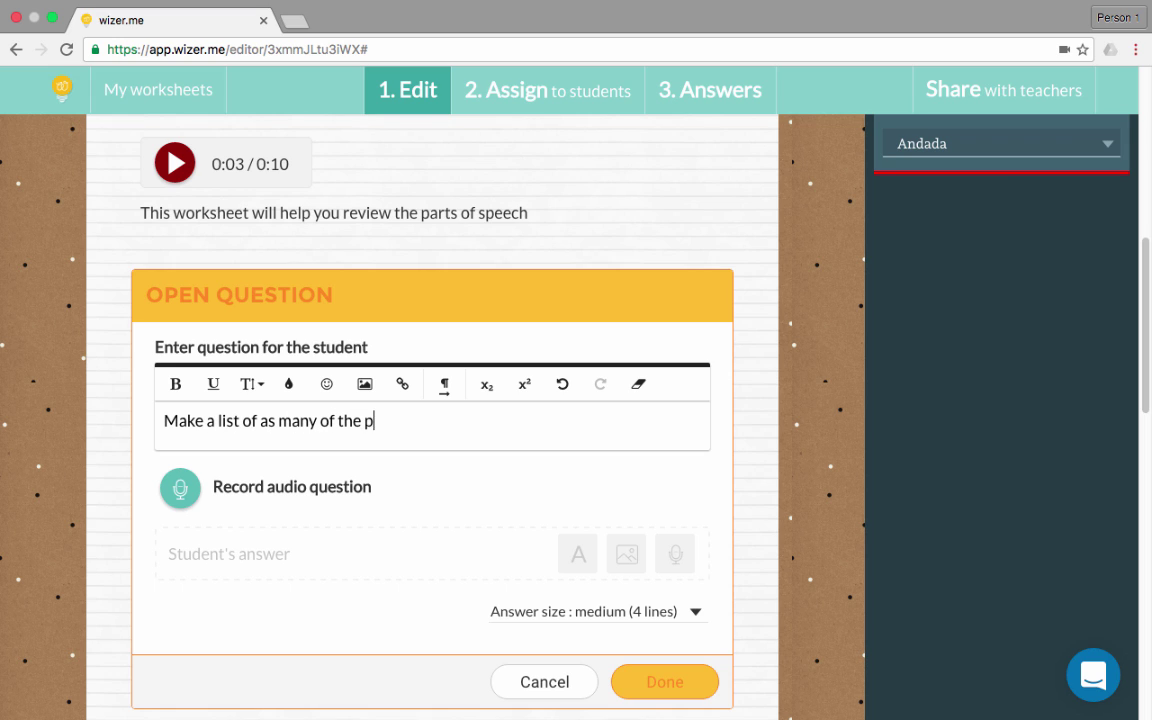
pyautogui.write('arts of speech as you')
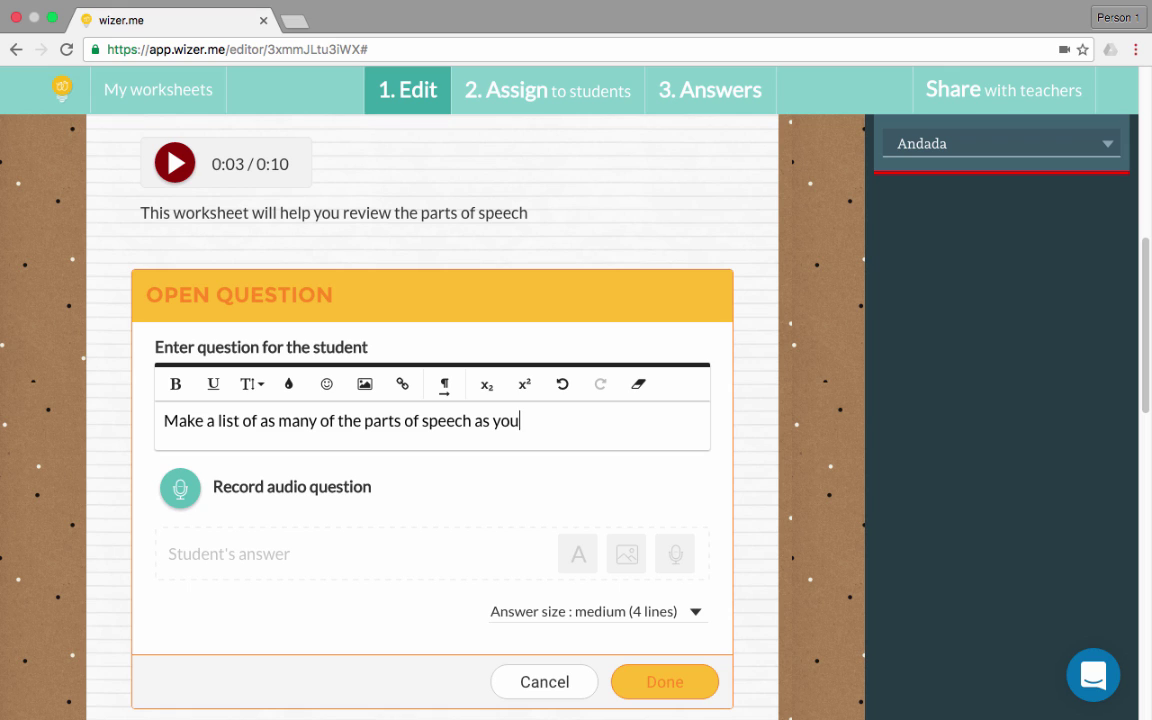
pyautogui.write(' can remember.')
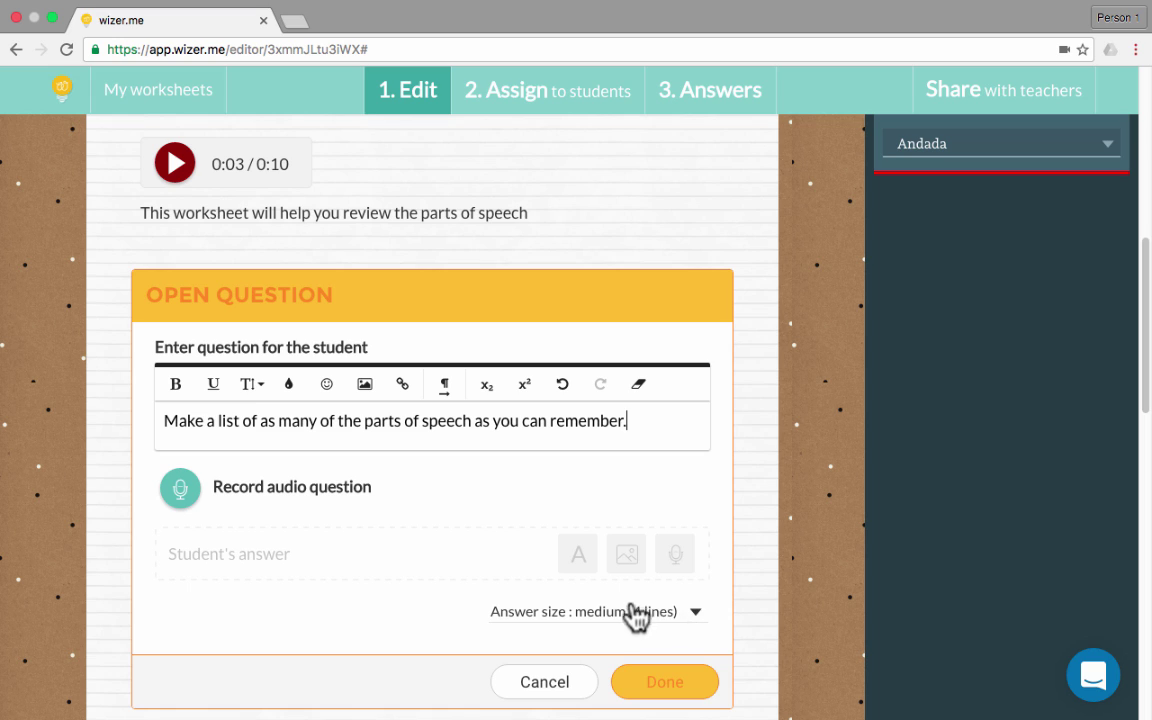
pyautogui.click(694, 623)
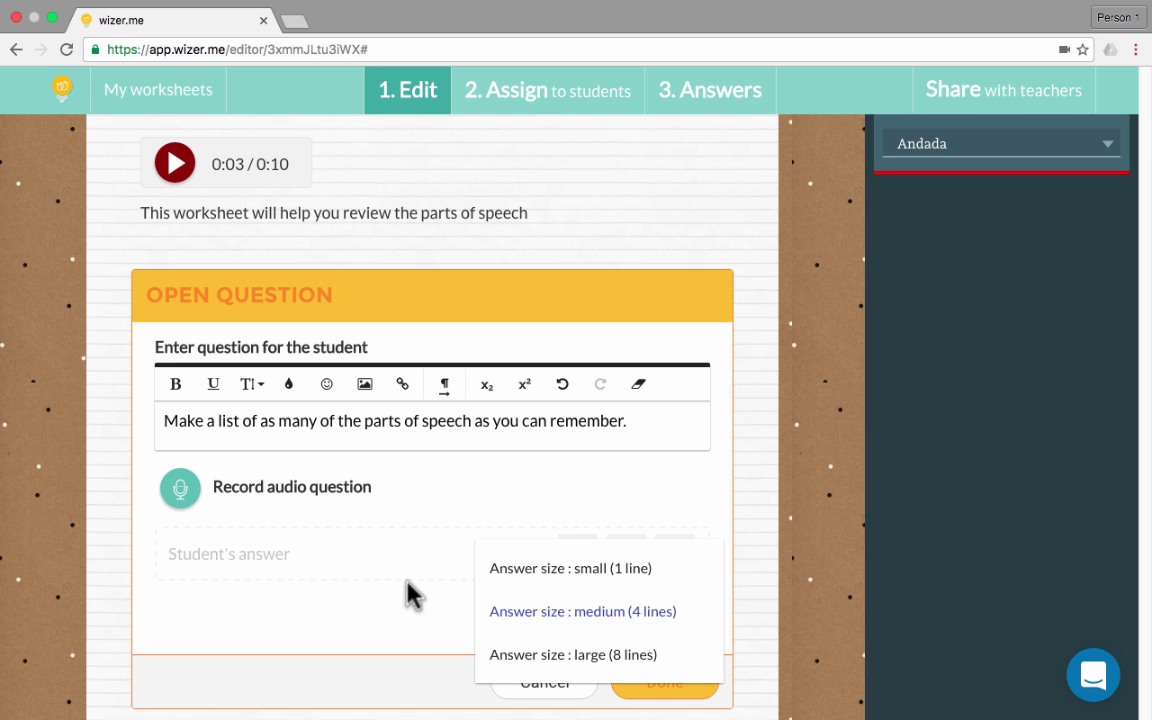
pyautogui.click(686, 610)
# Save the open question to the worksheet, reopening and re-saving it once
pyautogui.click(676, 681)
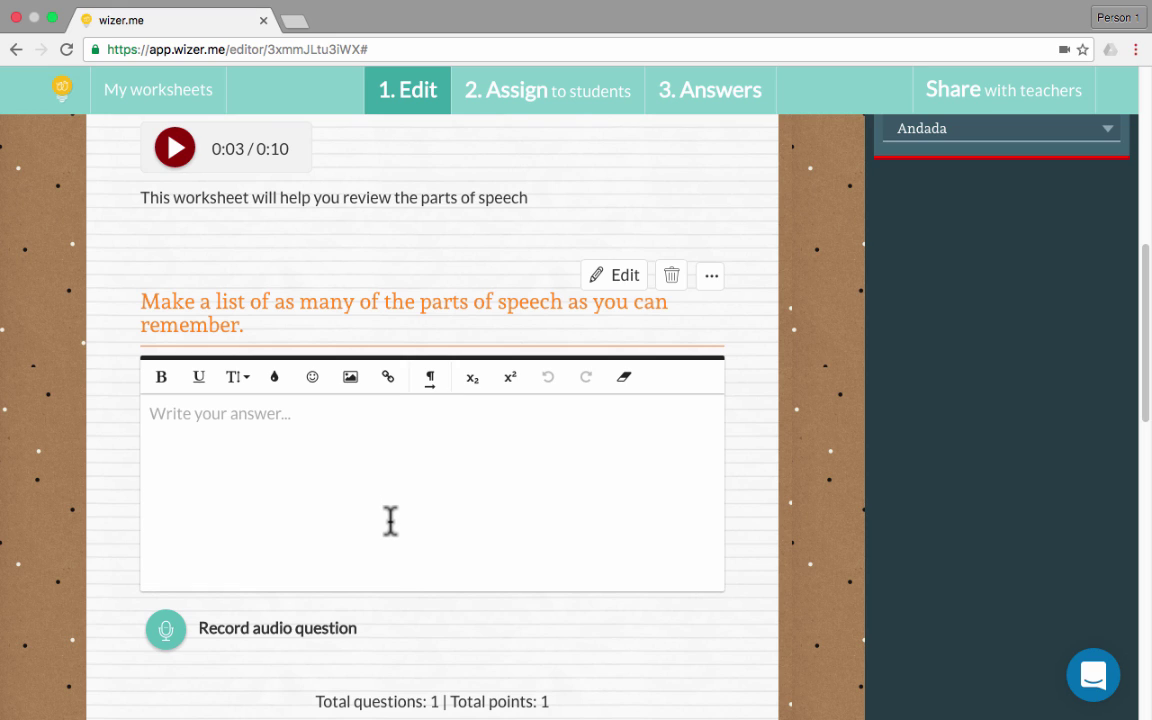
pyautogui.click(471, 512)
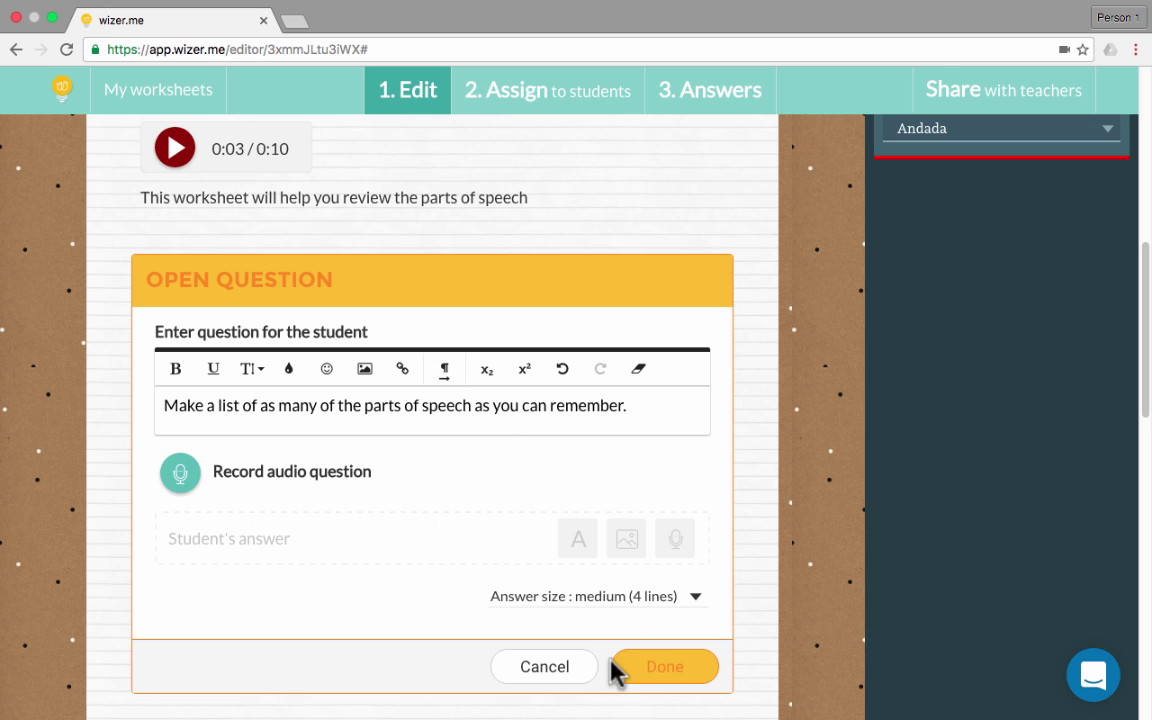
pyautogui.click(549, 670)
pyautogui.scroll(-6, 240, 445)
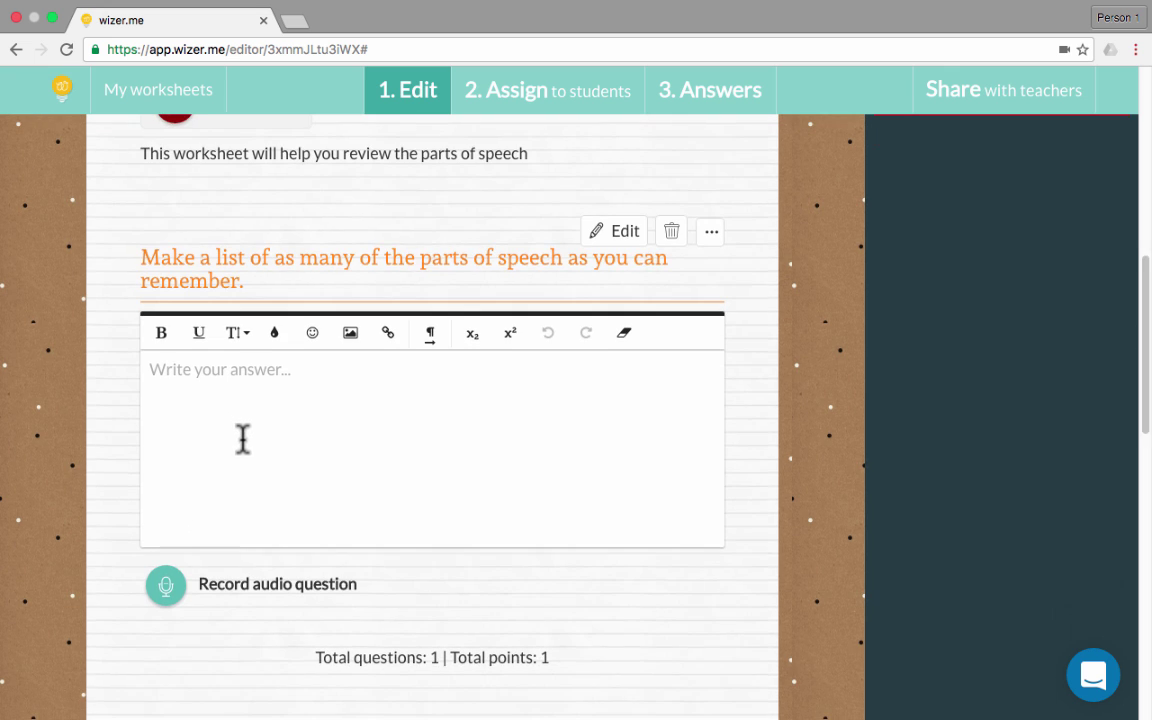
pyautogui.scroll(-3, 250, 452)
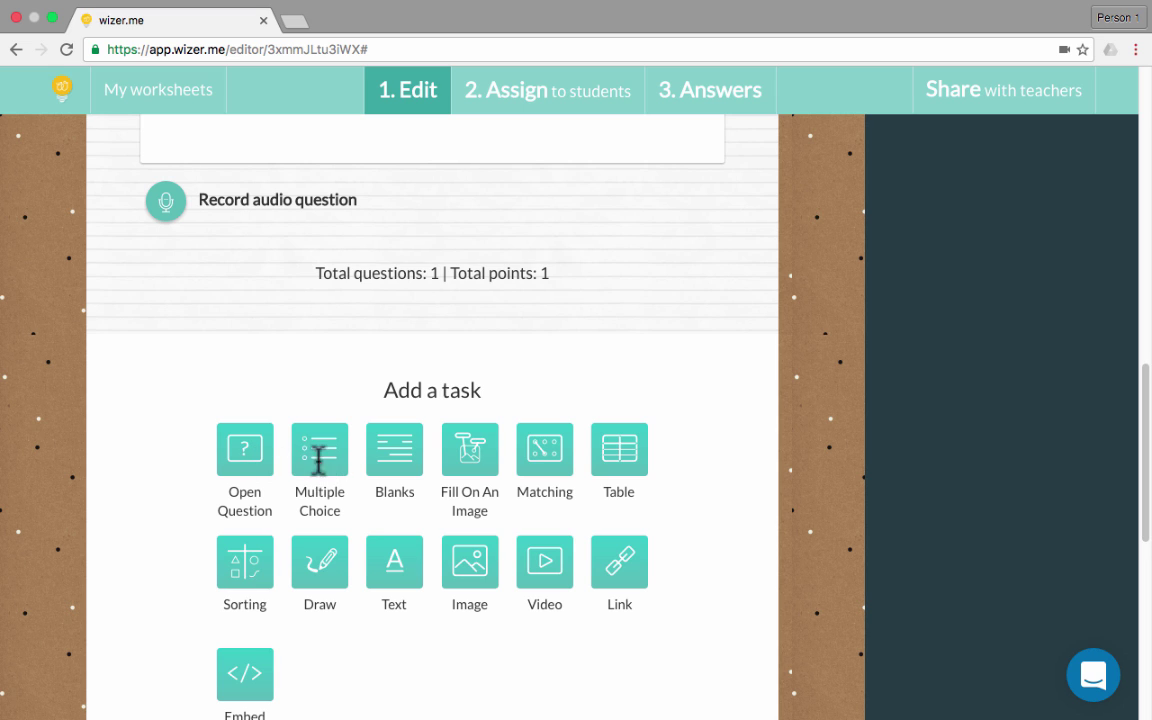
# Add a multiple choice question asking 'What part of speech is the word, "yellow"?'
pyautogui.click(320, 465)
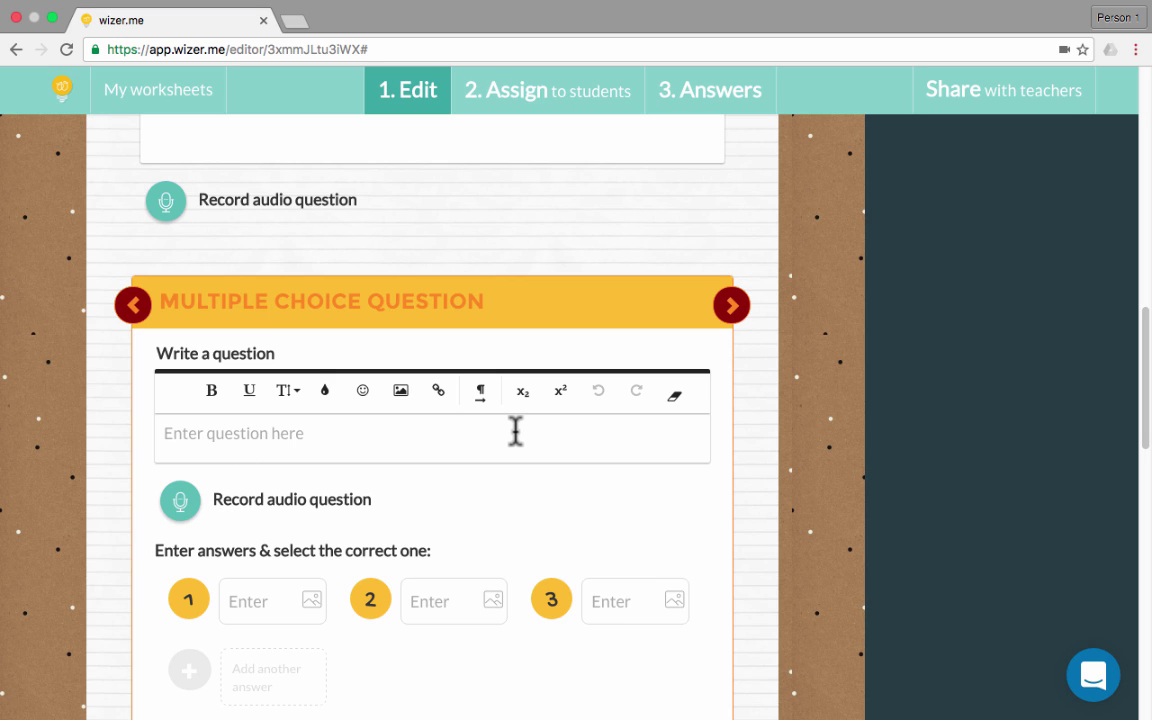
pyautogui.click(515, 432)
pyautogui.write('Wha')
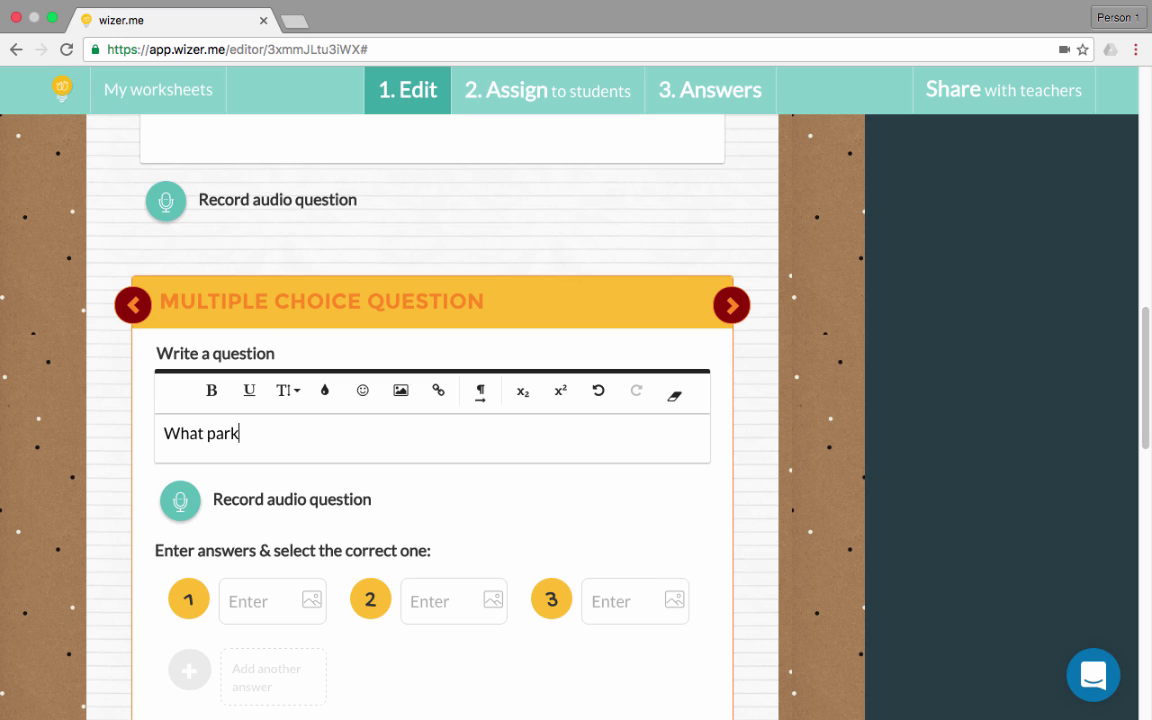
pyautogui.write('t part of speech is the word, "yellow')
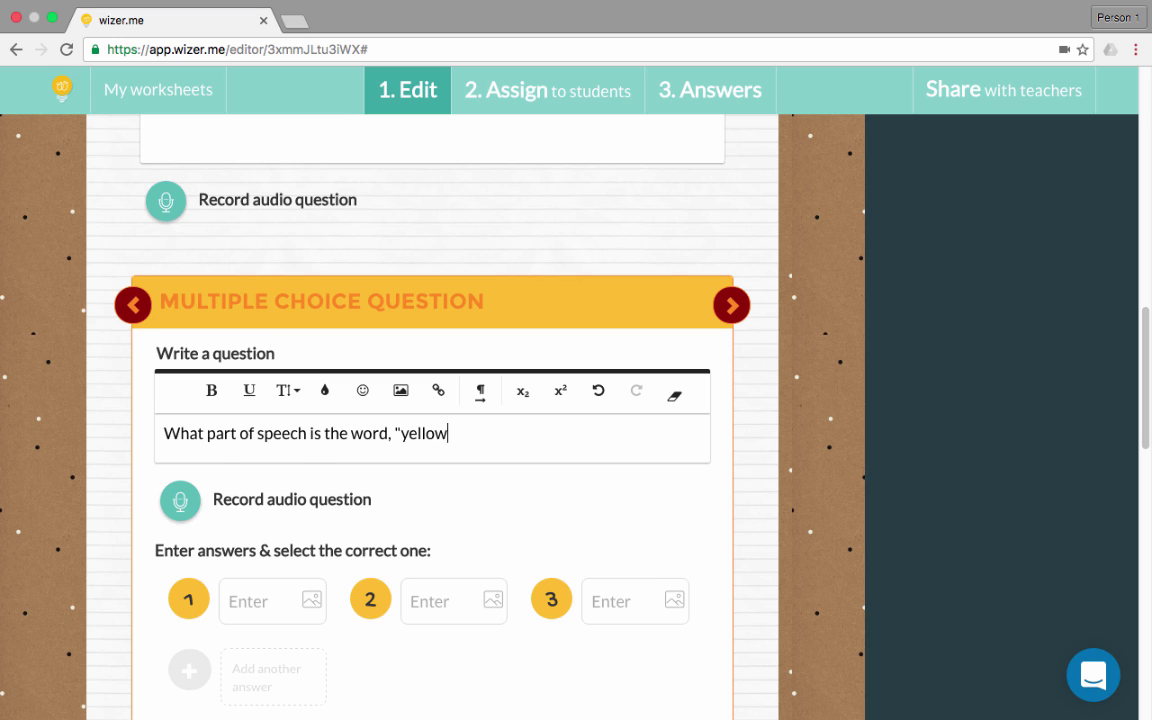
pyautogui.write('"?')
# Enter the first three answer choices: Noun, Verb and adjective
pyautogui.scroll(-2, 368, 630)
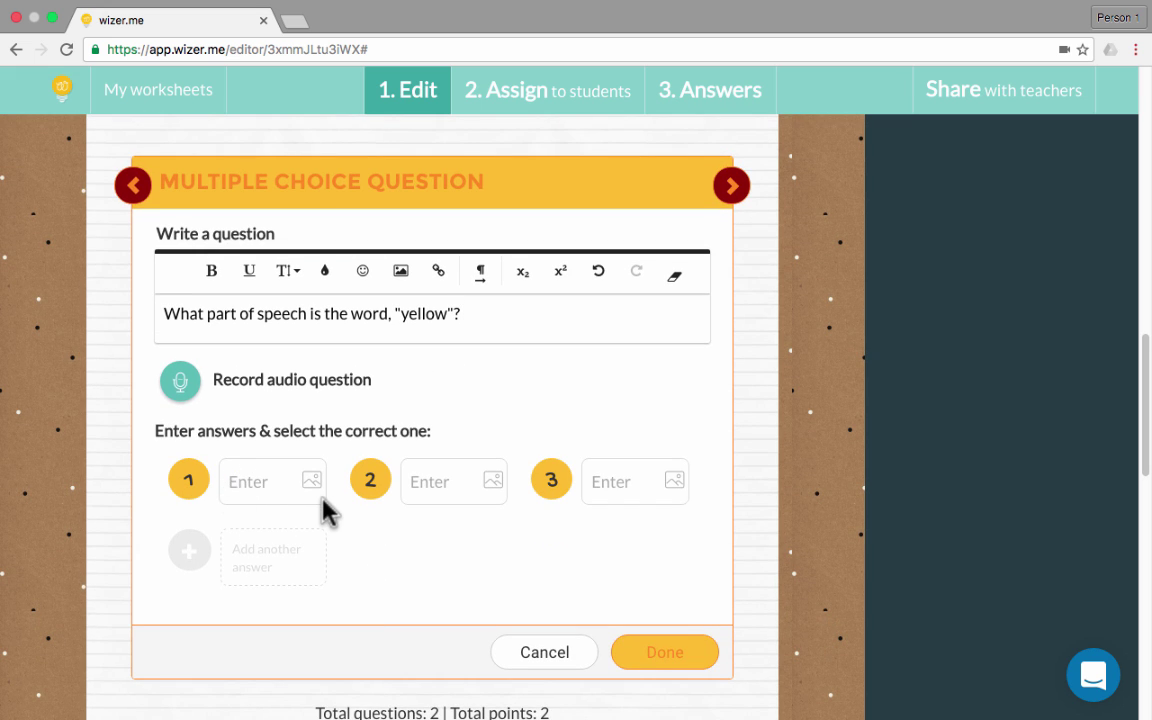
pyautogui.write('Noun')
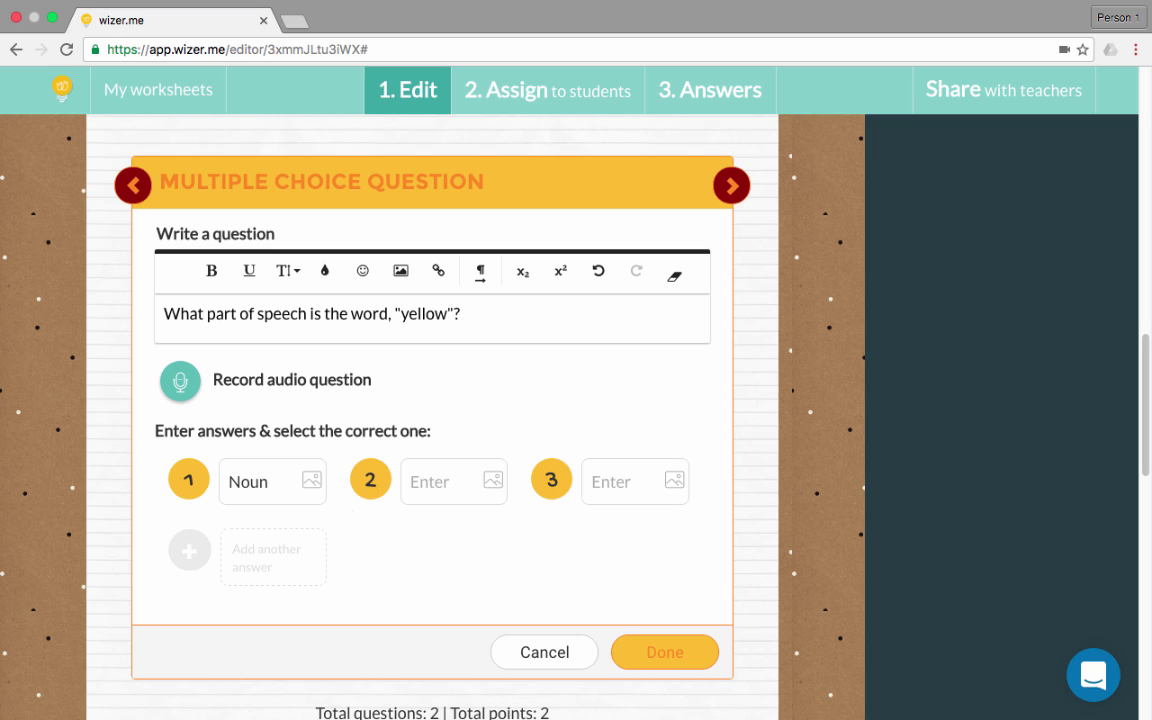
pyautogui.click(430, 481)
pyautogui.write('Verb')
pyautogui.click(621, 484)
pyautogui.write('adjective')
# Keep the third answer as text instead of an image, and add a fourth choice, Adverb
pyautogui.click(681, 492)
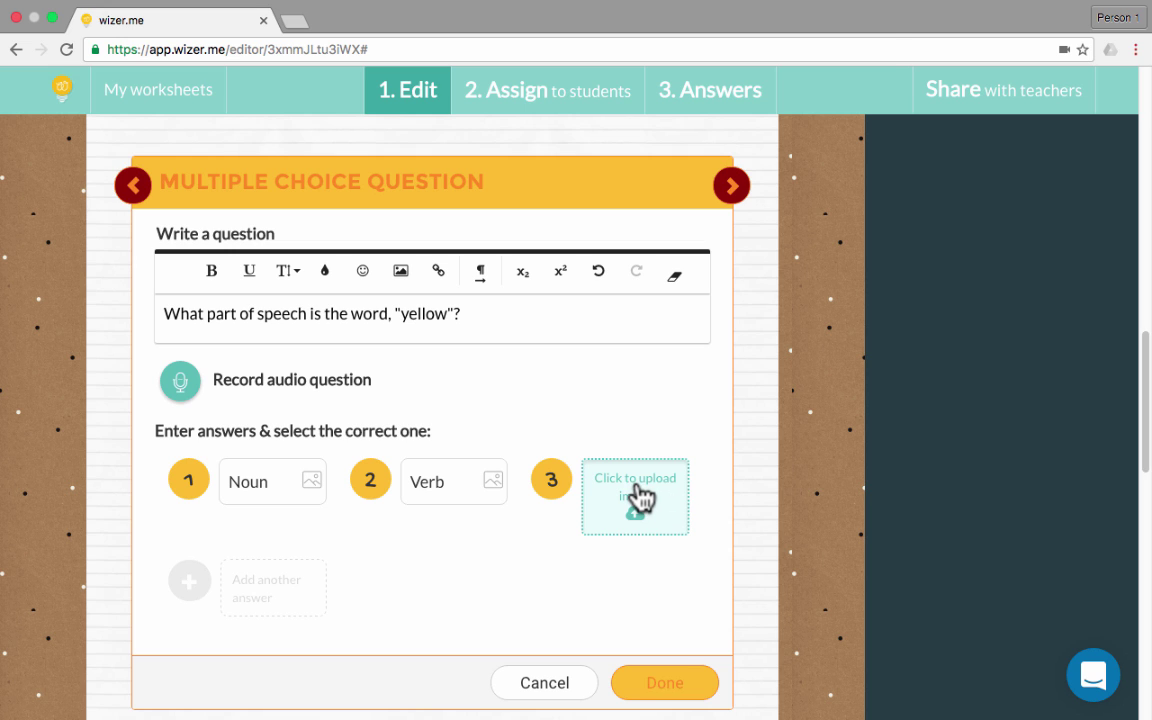
pyautogui.click(637, 494)
pyautogui.press('Escape')
pyautogui.click(599, 437)
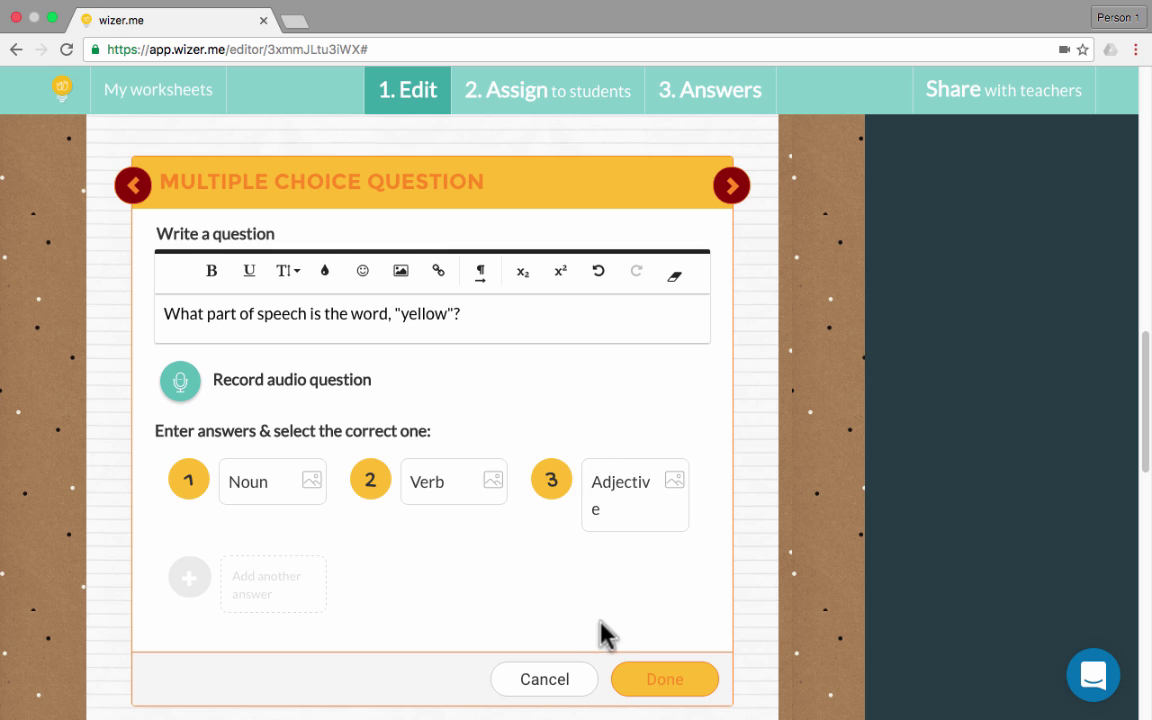
pyautogui.scroll(-2, 548, 622)
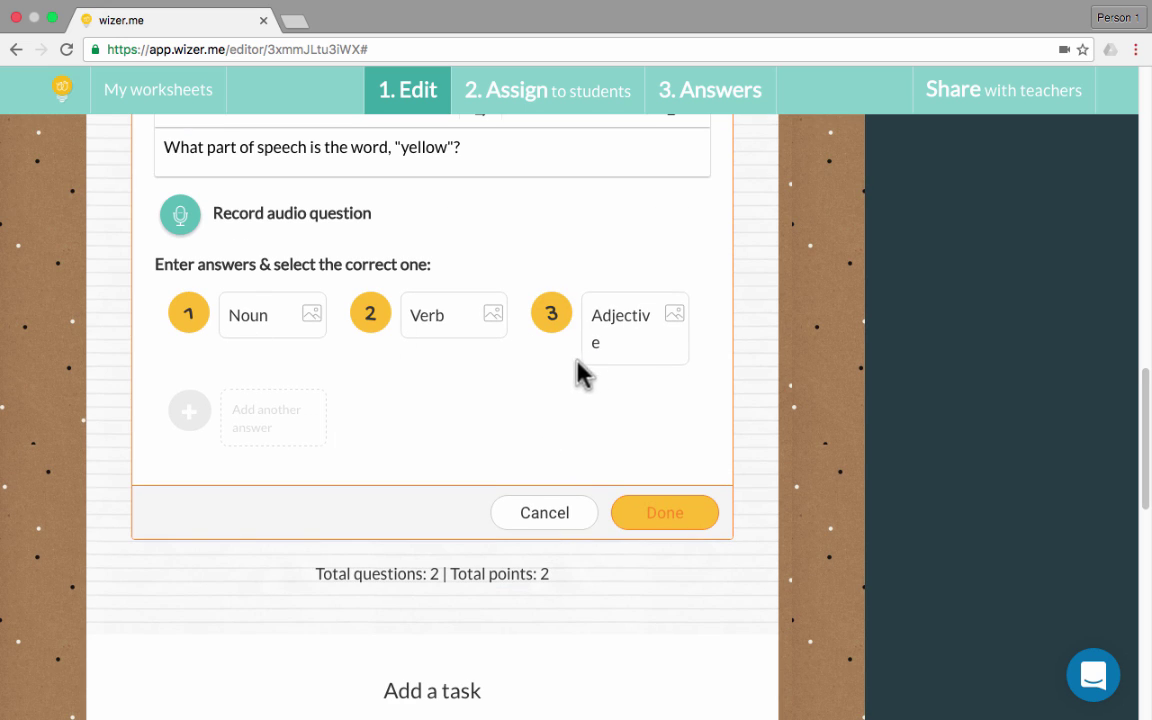
pyautogui.click(228, 428)
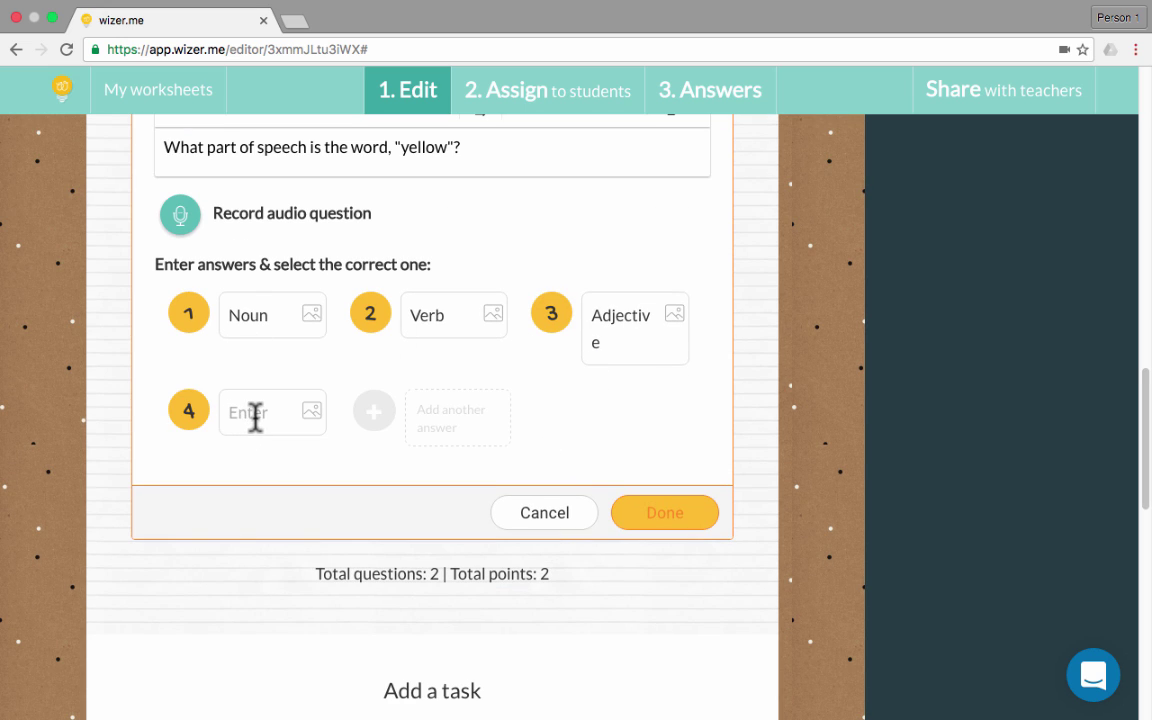
pyautogui.write('Adverb')
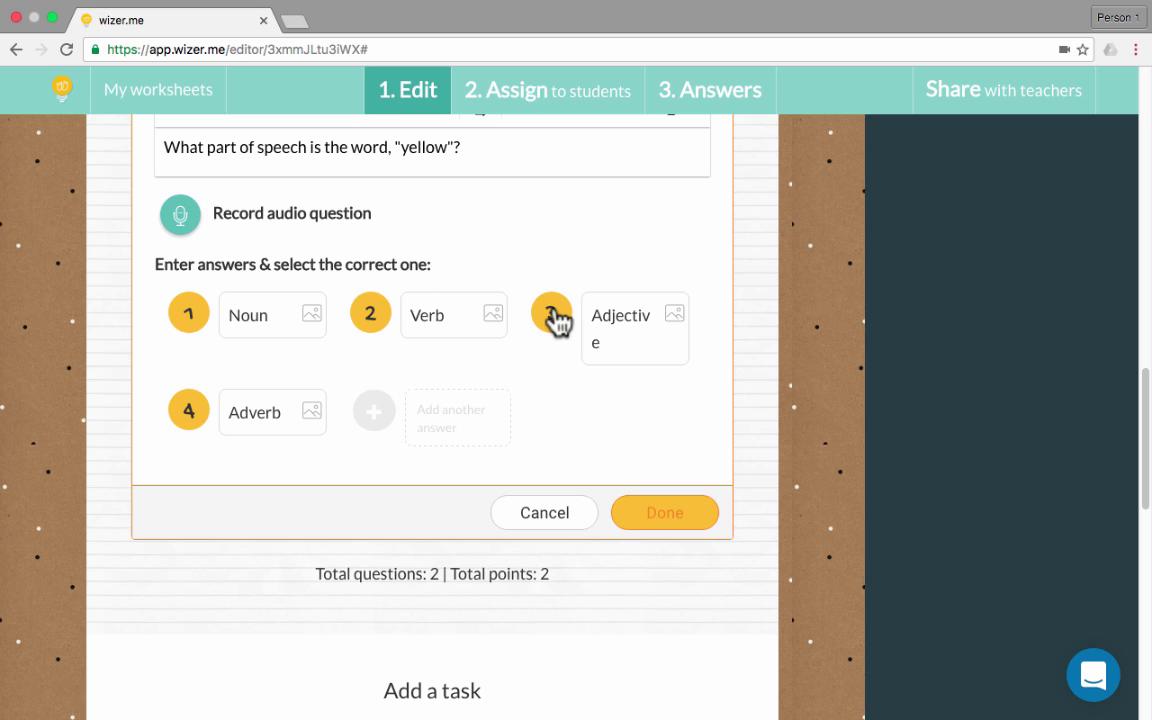
# Mark Adjective as the correct answer and save the question
pyautogui.click(553, 317)
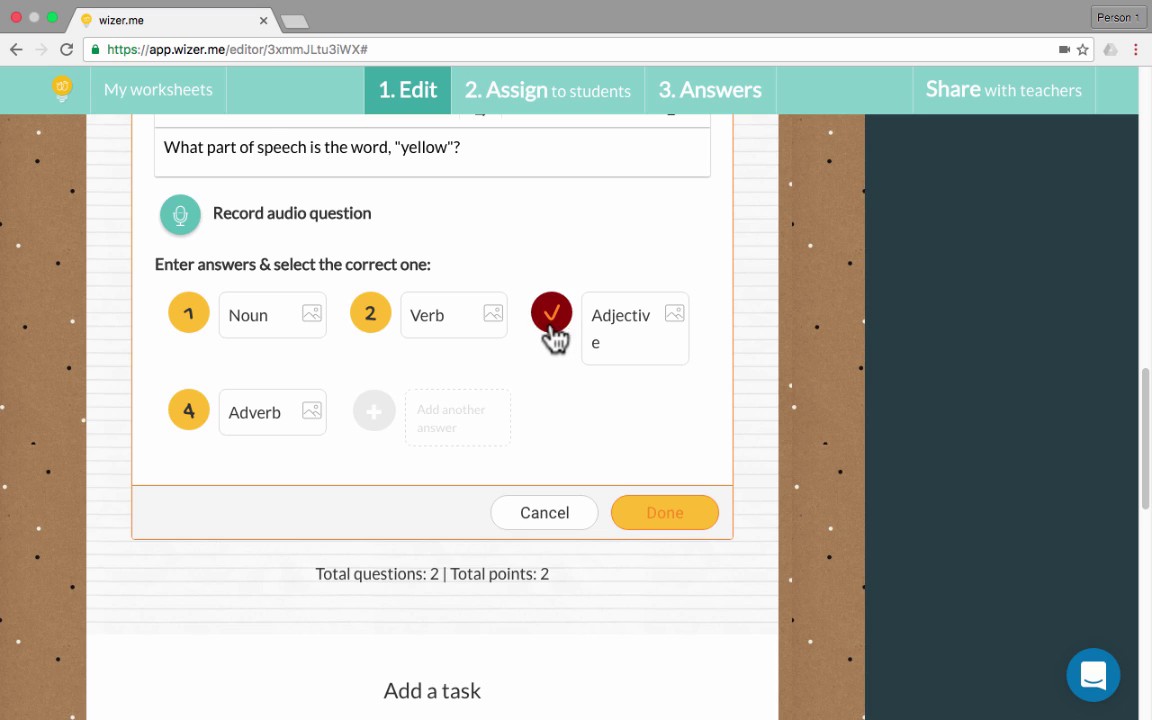
pyautogui.click(553, 322)
pyautogui.click(553, 321)
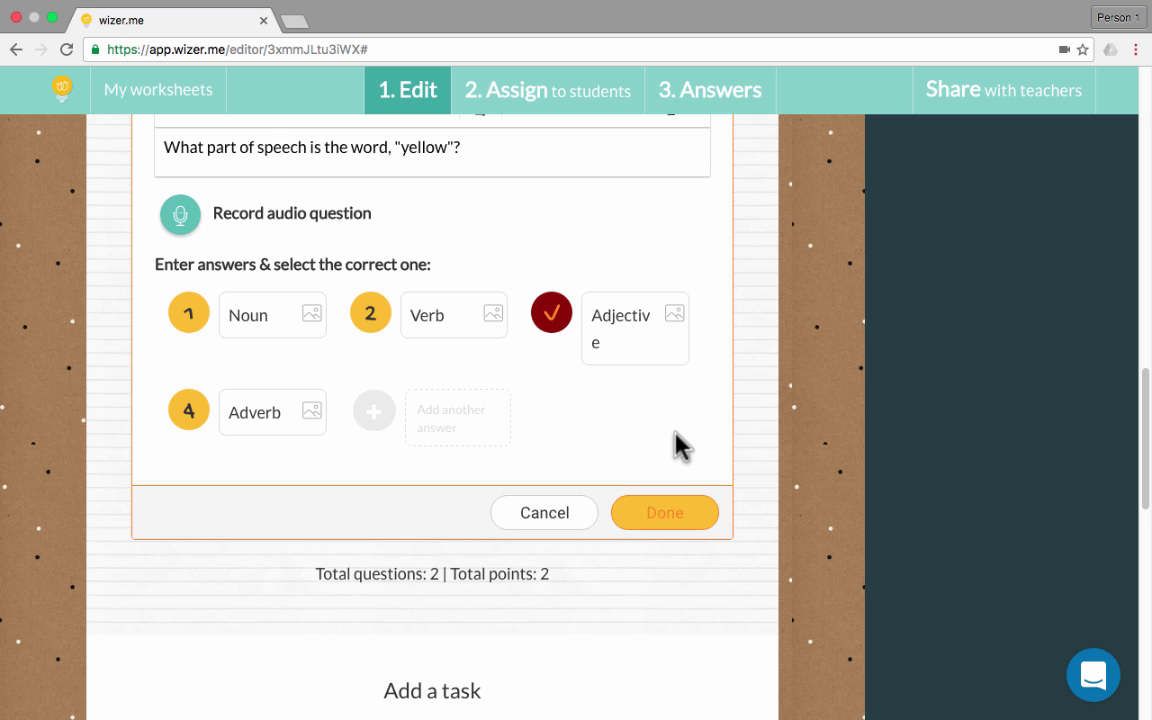
pyautogui.click(665, 513)
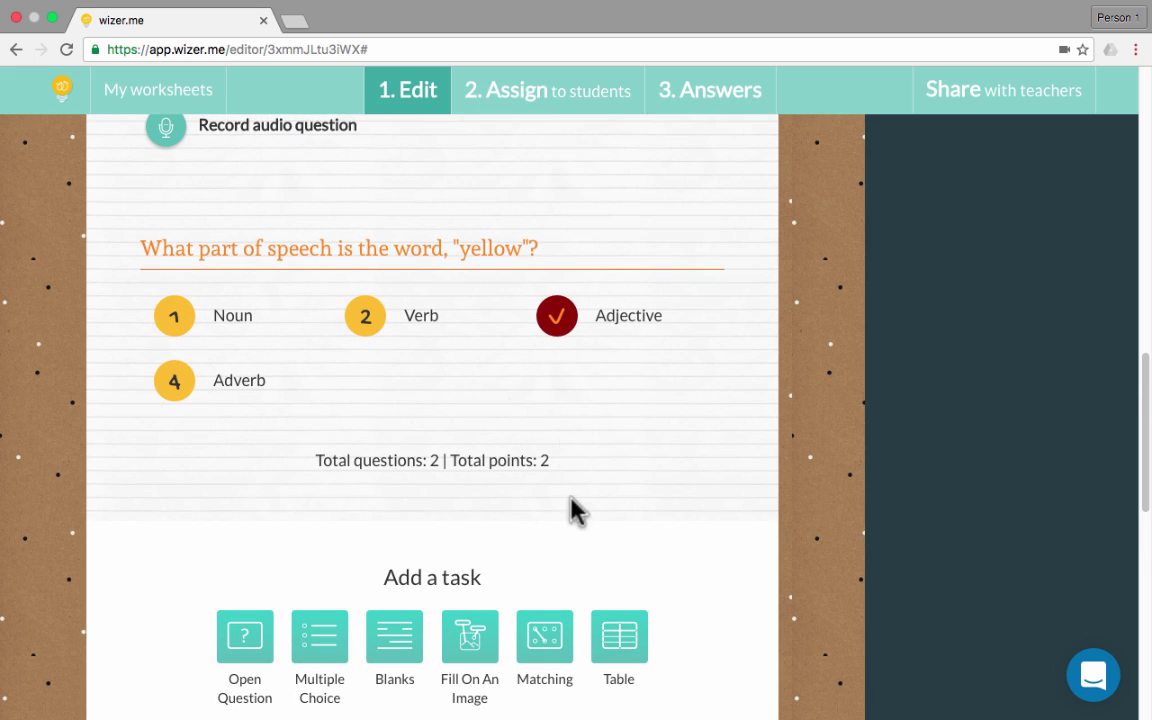
# Add a Blanks question for 'The big house is green.' and start a Fill On An Image task
pyautogui.scroll(-3, 527, 470)
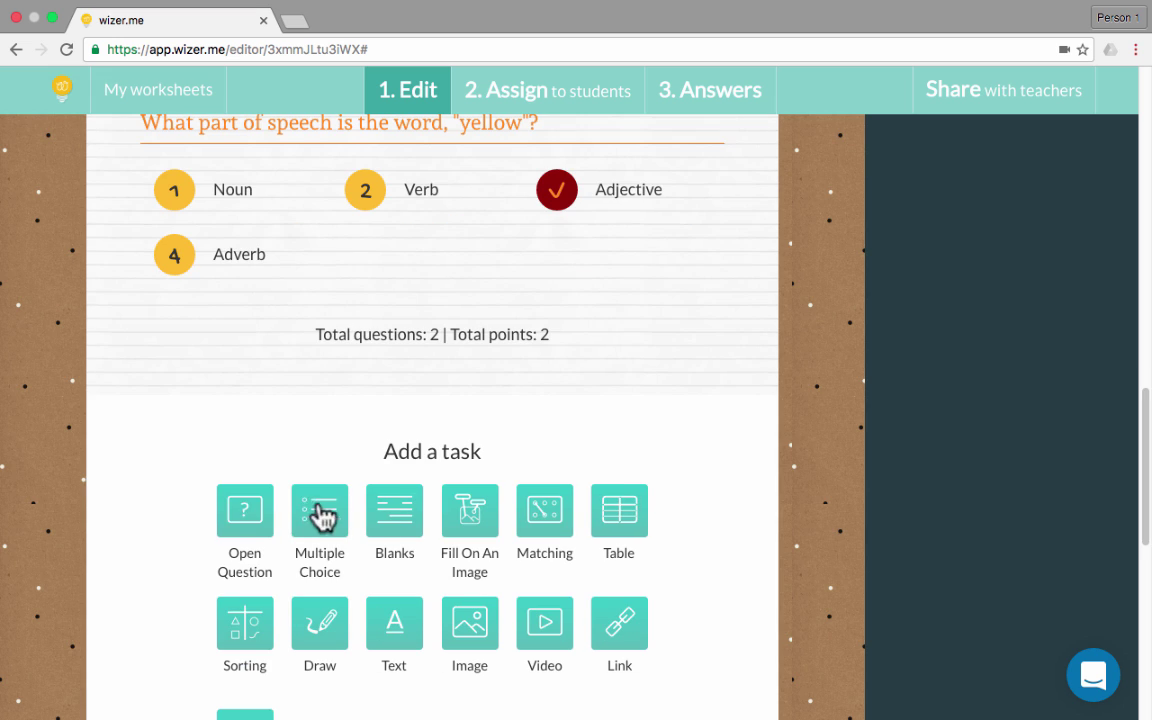
pyautogui.click(397, 525)
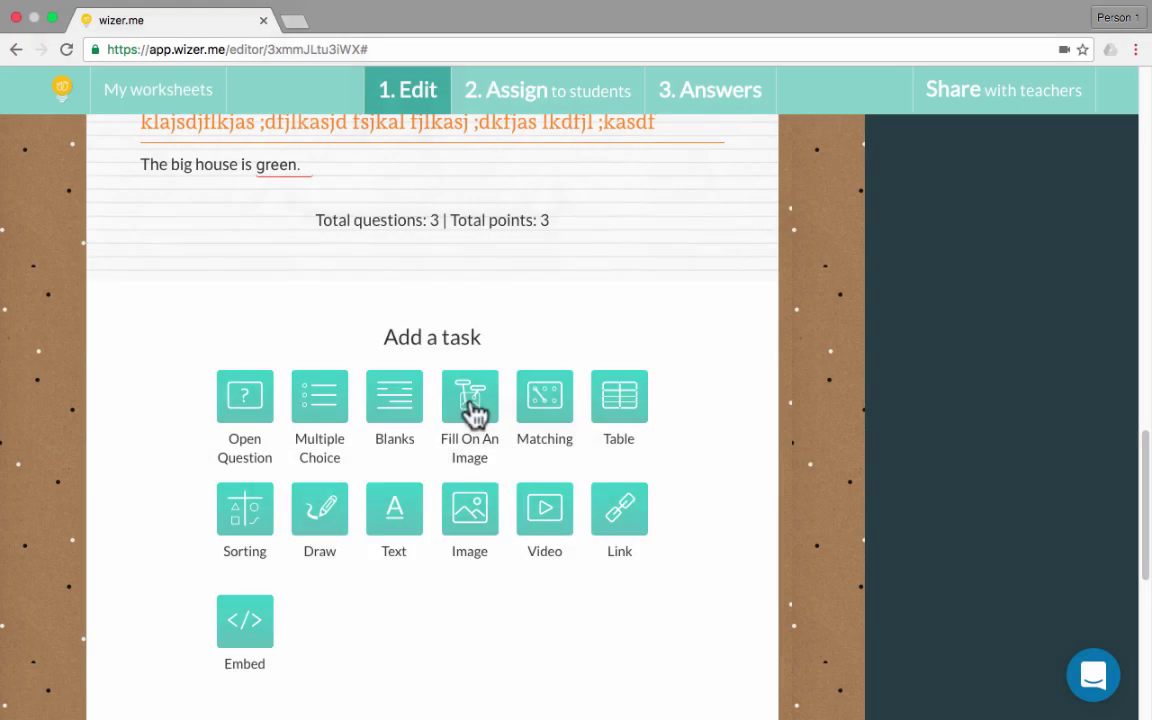
pyautogui.click(471, 411)
pyautogui.click(544, 601)
pyautogui.click(472, 412)
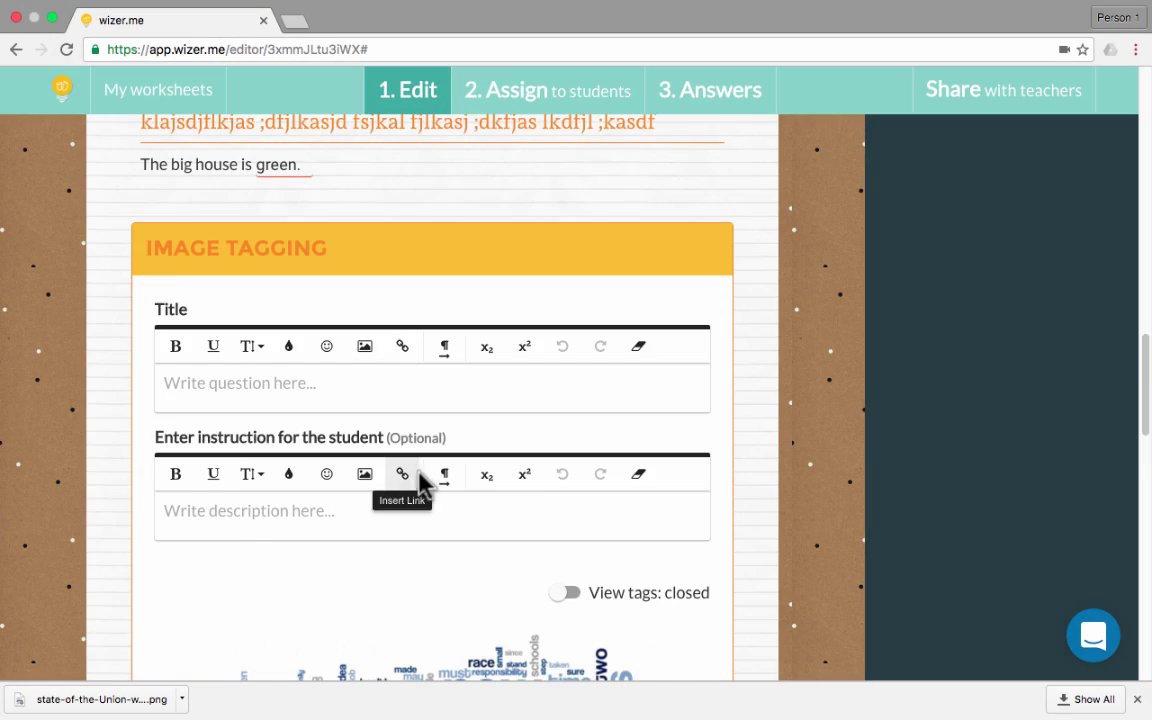
# Fill the image task's title and description with placeholder text
pyautogui.scroll(-5, 429, 483)
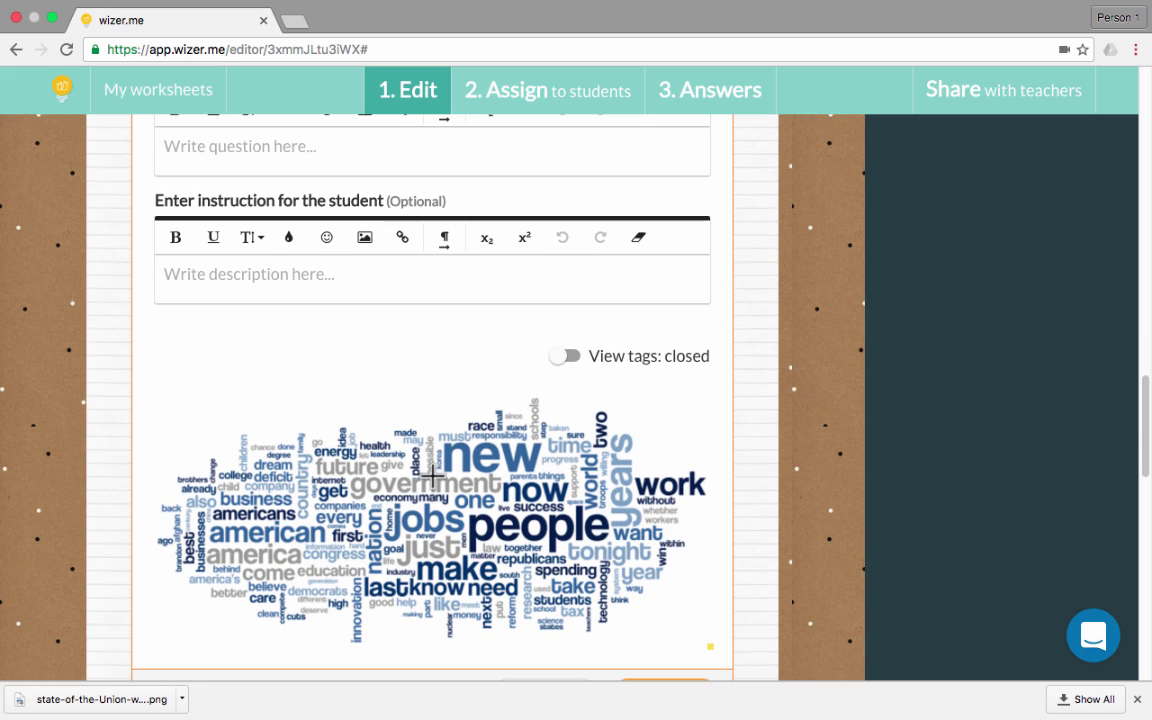
pyautogui.scroll(6, 435, 475)
pyautogui.click(225, 450)
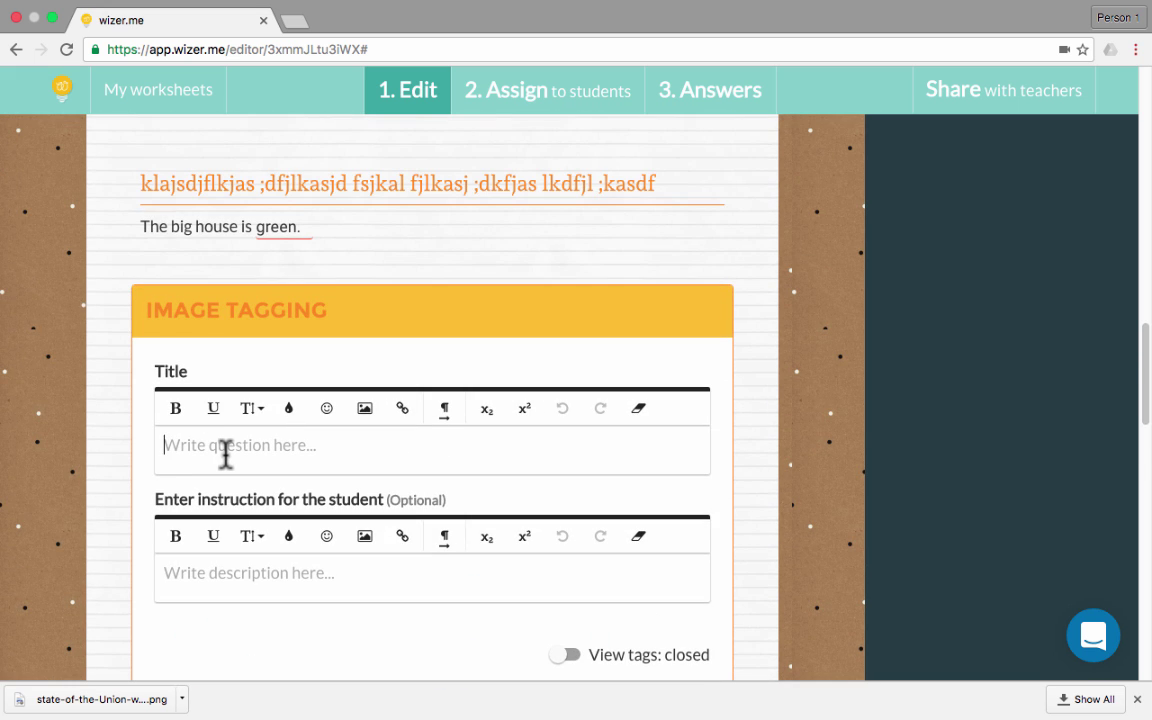
pyautogui.write('aslkfjl')
pyautogui.scroll(-5, 239, 470)
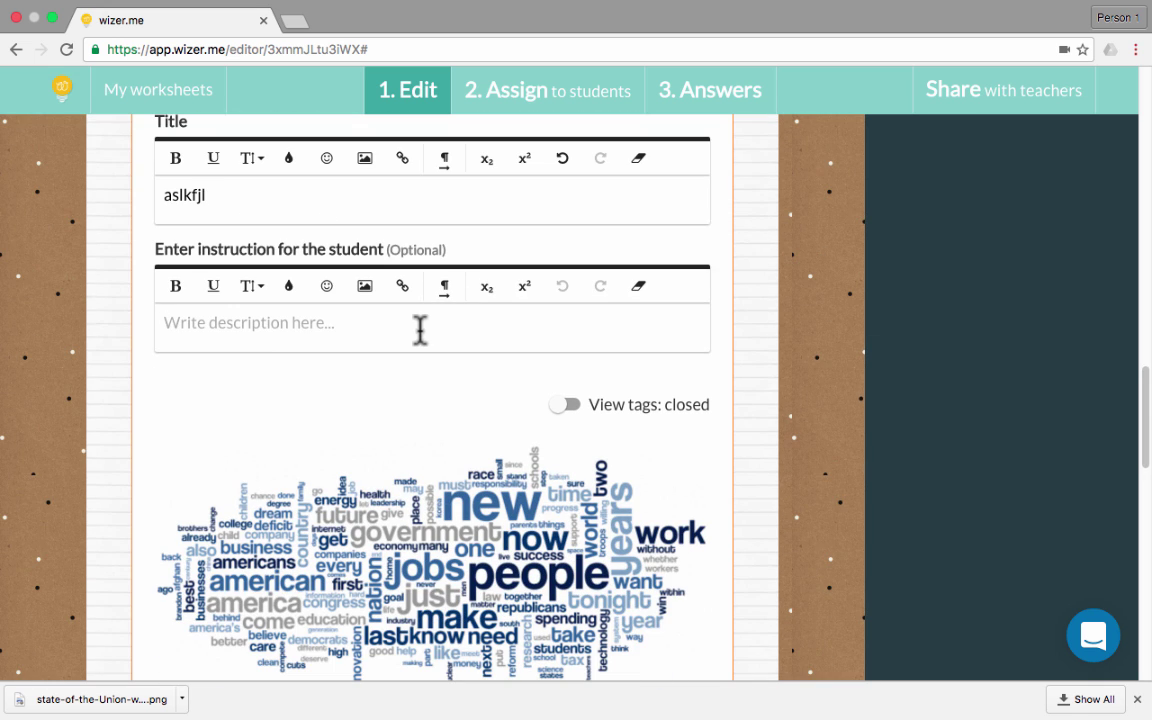
pyautogui.write('als;kjdfl;')
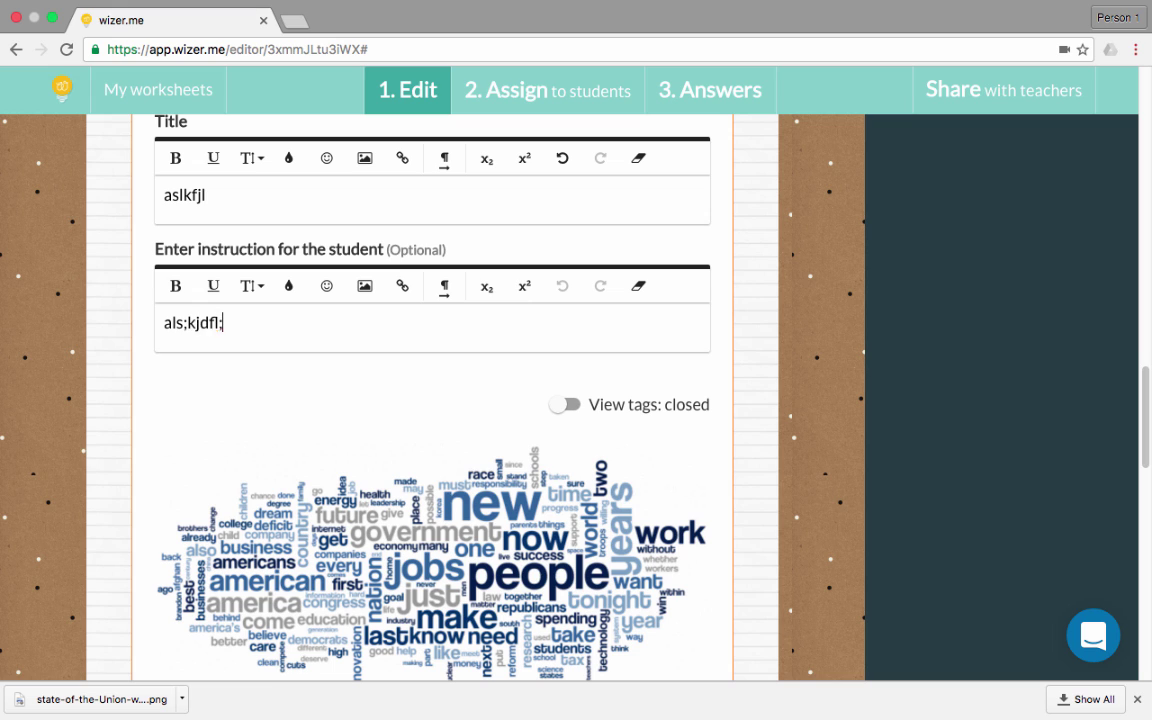
pyautogui.write('asdklf asf ksal flkas df')
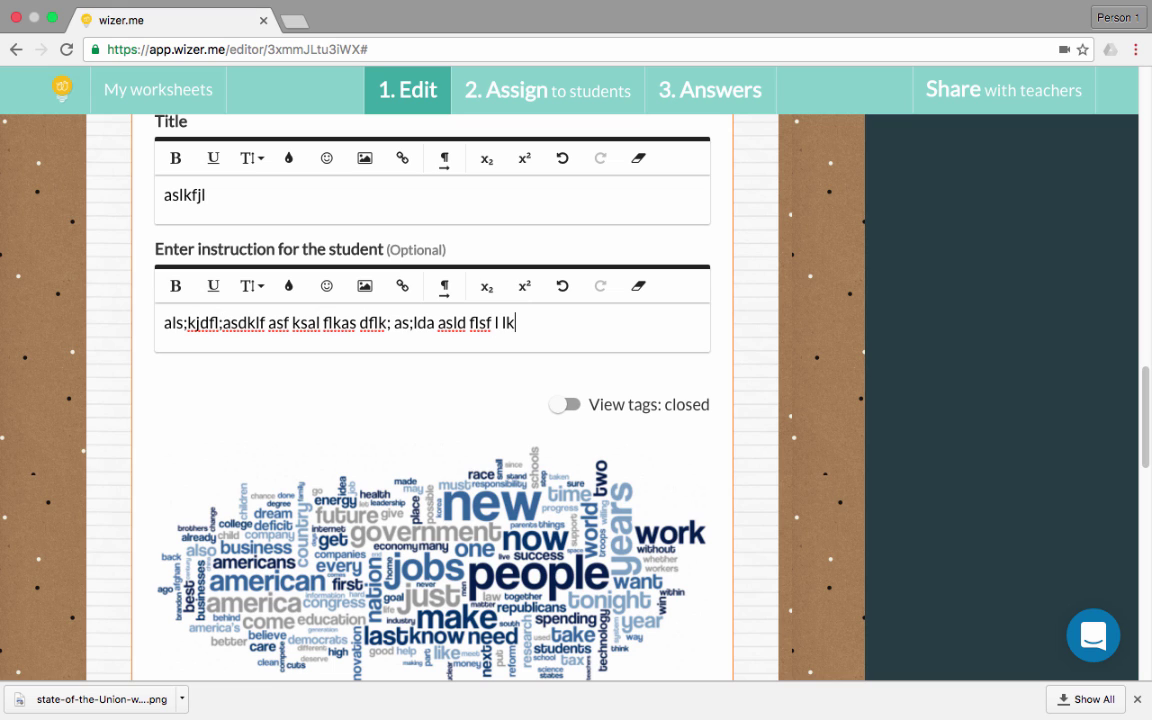
pyautogui.write('lk; as;lda asld f')
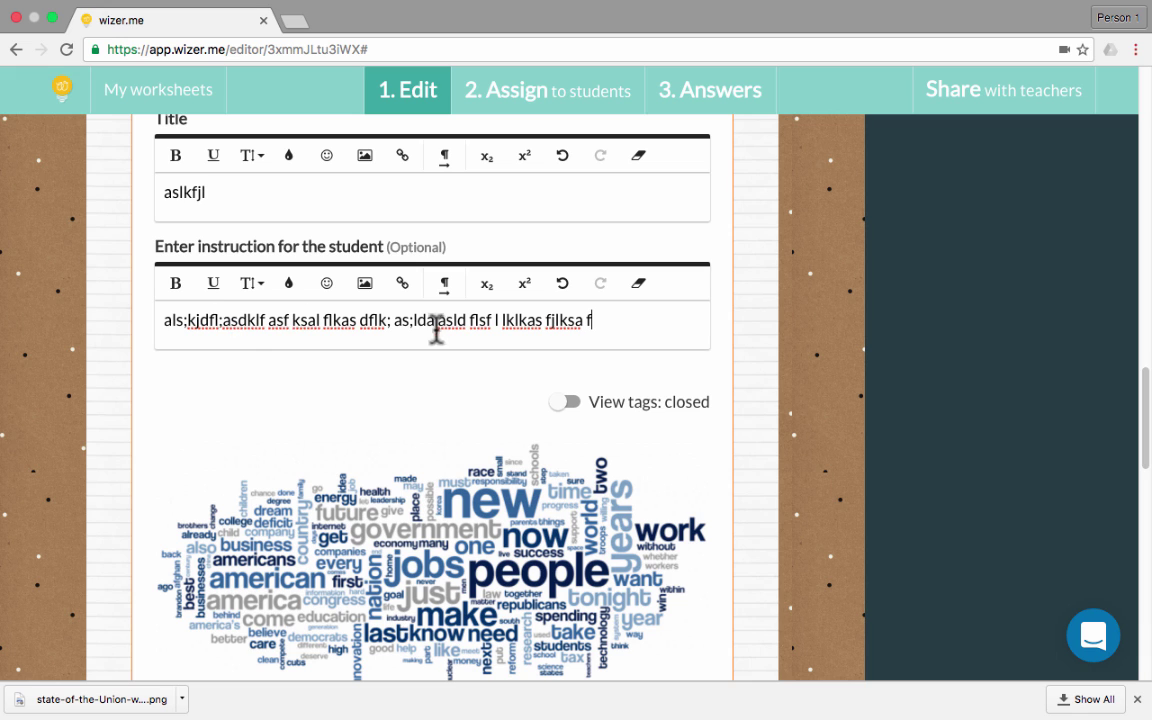
pyautogui.scroll(-3, 628, 412)
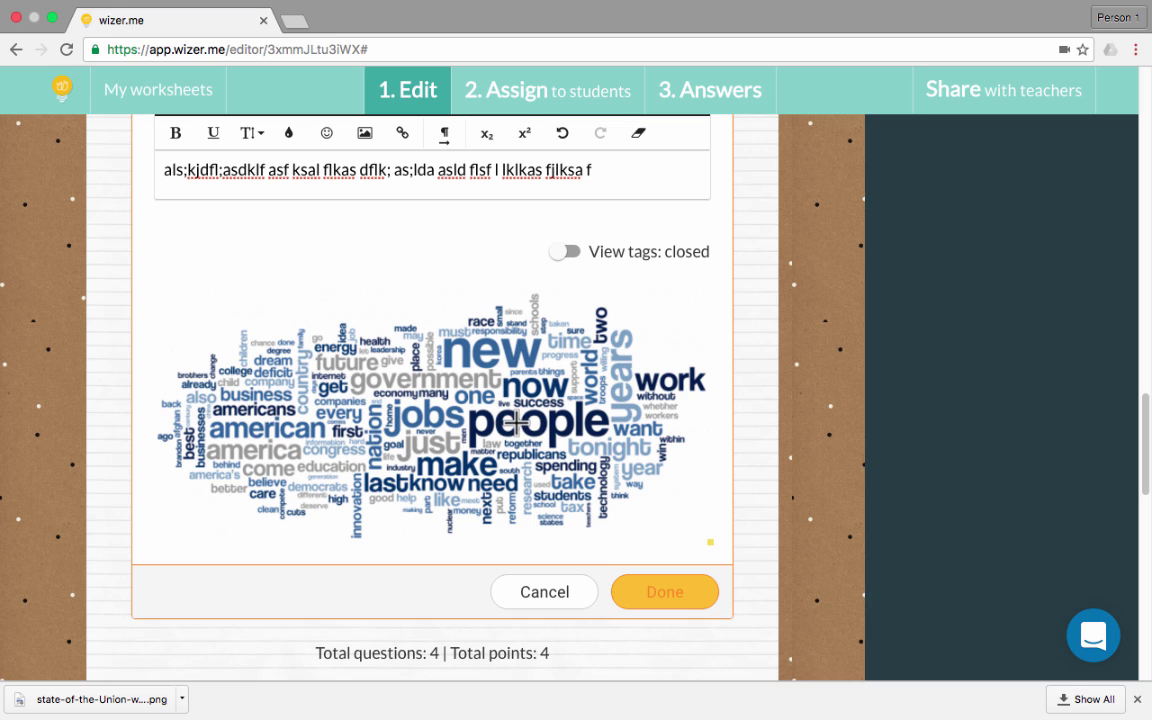
# Tag 'people' as noun and 'new' as adjective on the word cloud, then save the task
pyautogui.click(521, 424)
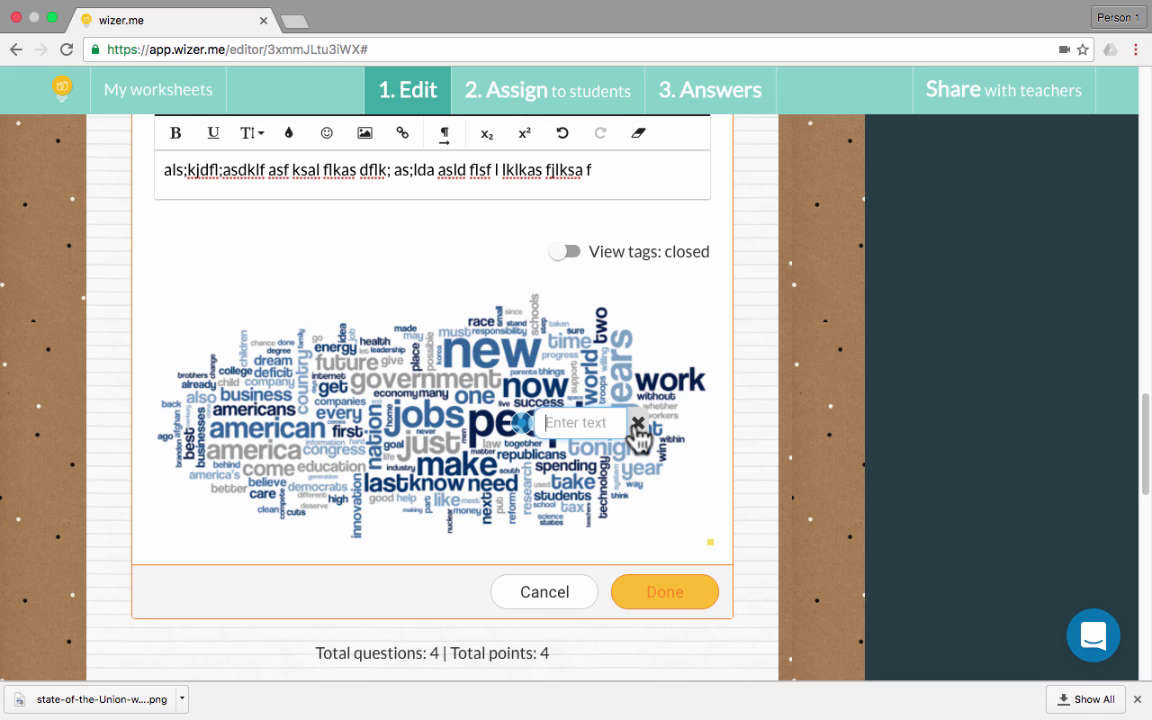
pyautogui.write('noun')
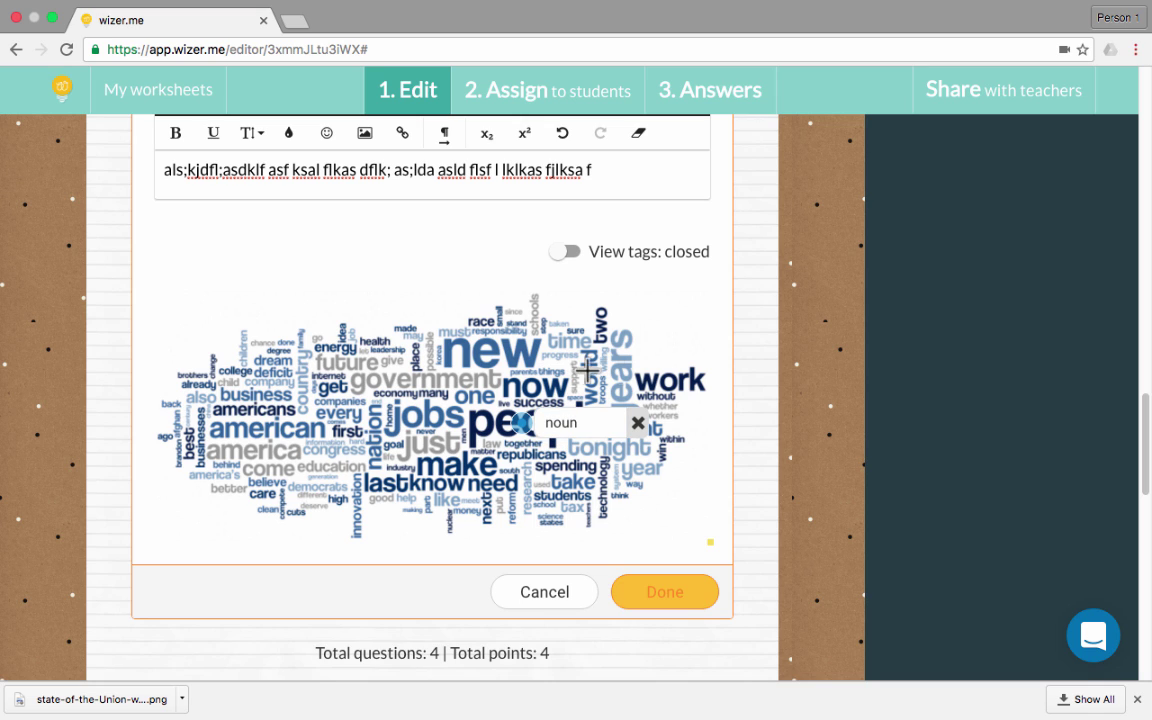
pyautogui.click(480, 351)
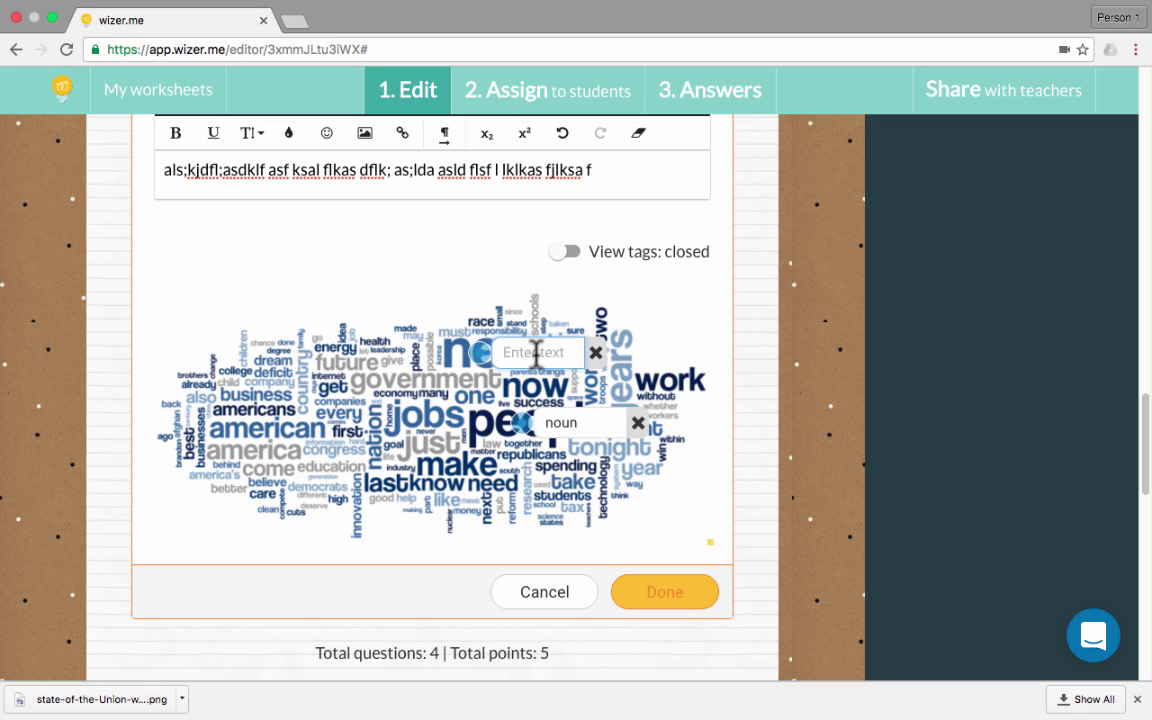
pyautogui.write('adjective')
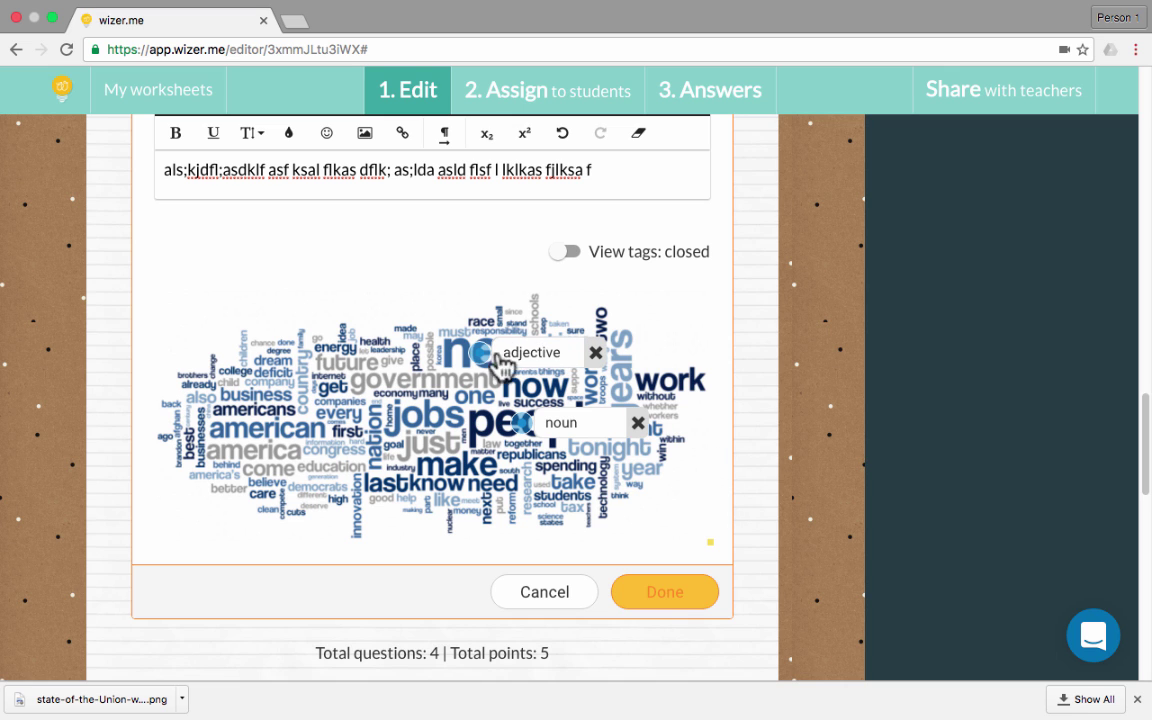
pyautogui.click(666, 594)
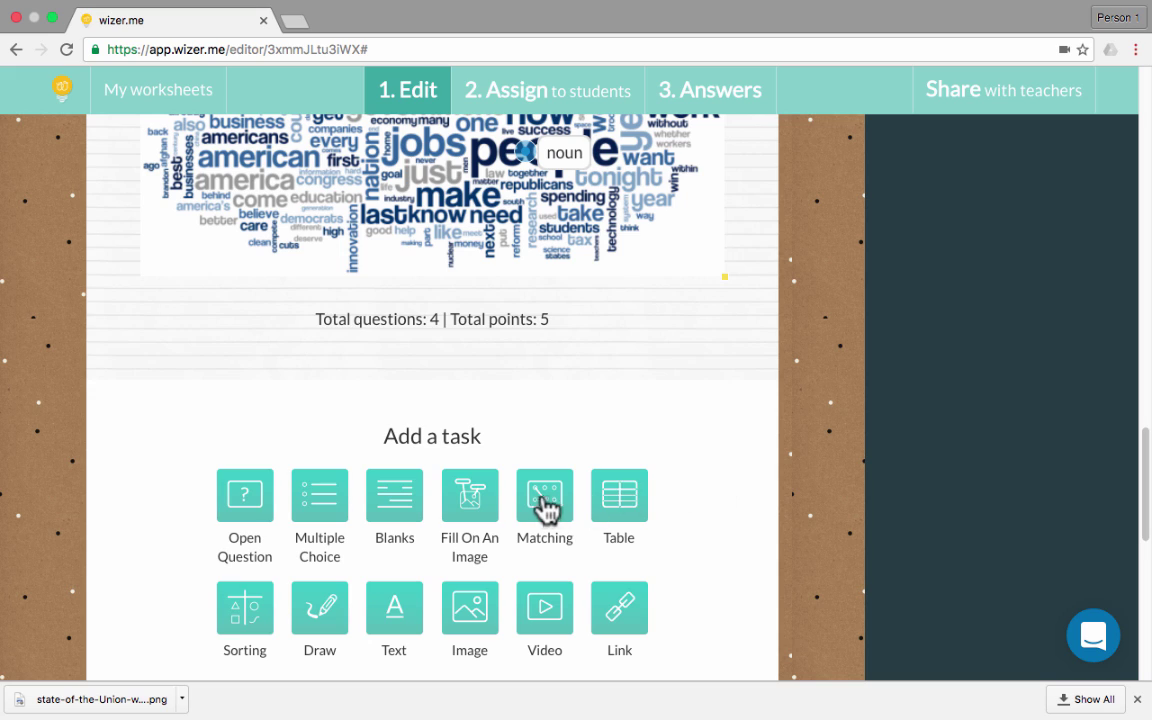
# Add a Matching task with its instruction and pairs through Preposition–under
pyautogui.click(545, 510)
pyautogui.click(300, 473)
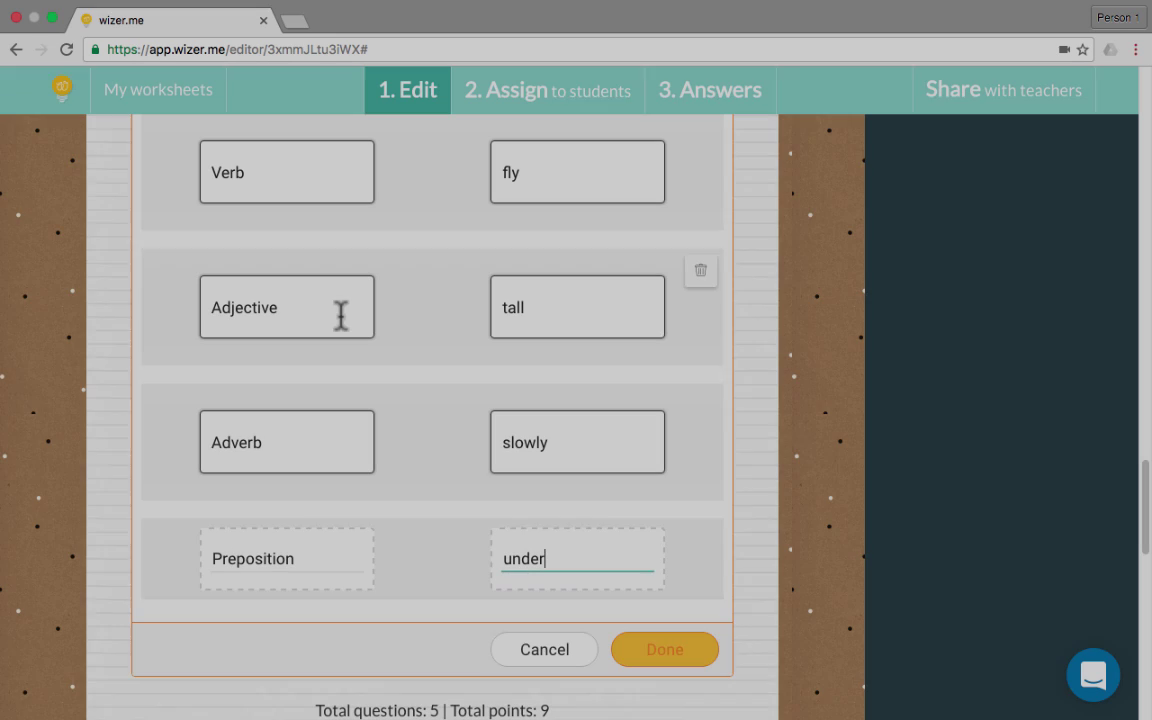
pyautogui.scroll(5, 330, 310)
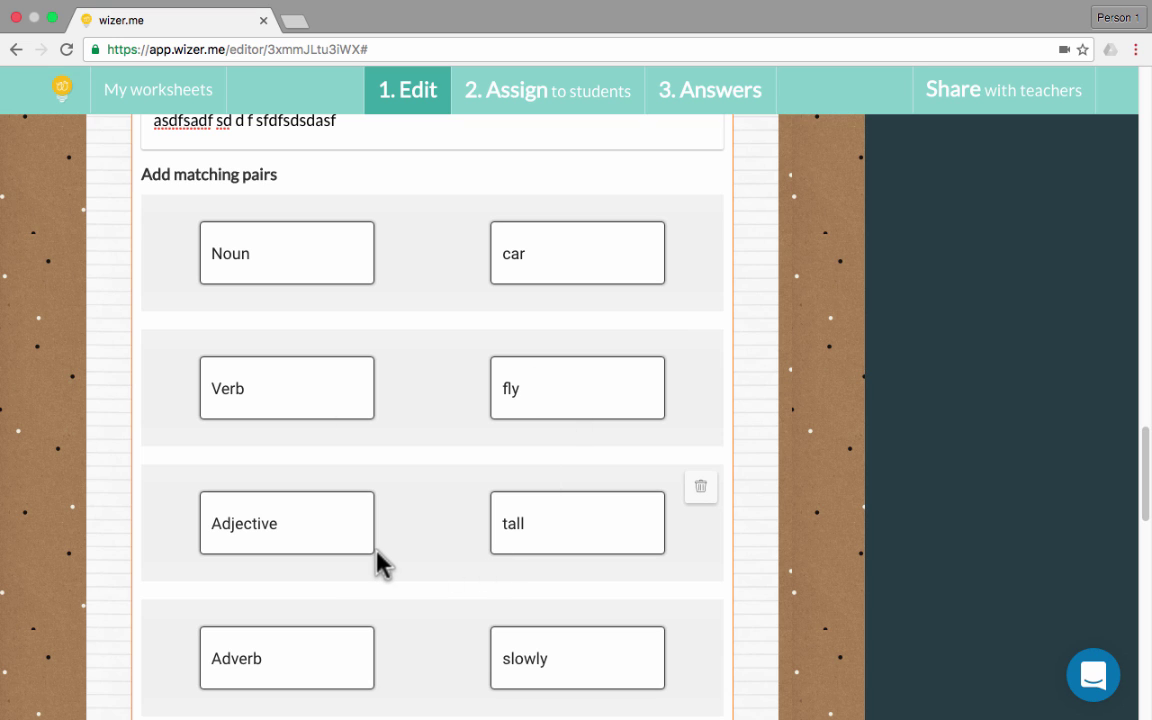
pyautogui.scroll(-1, 376, 550)
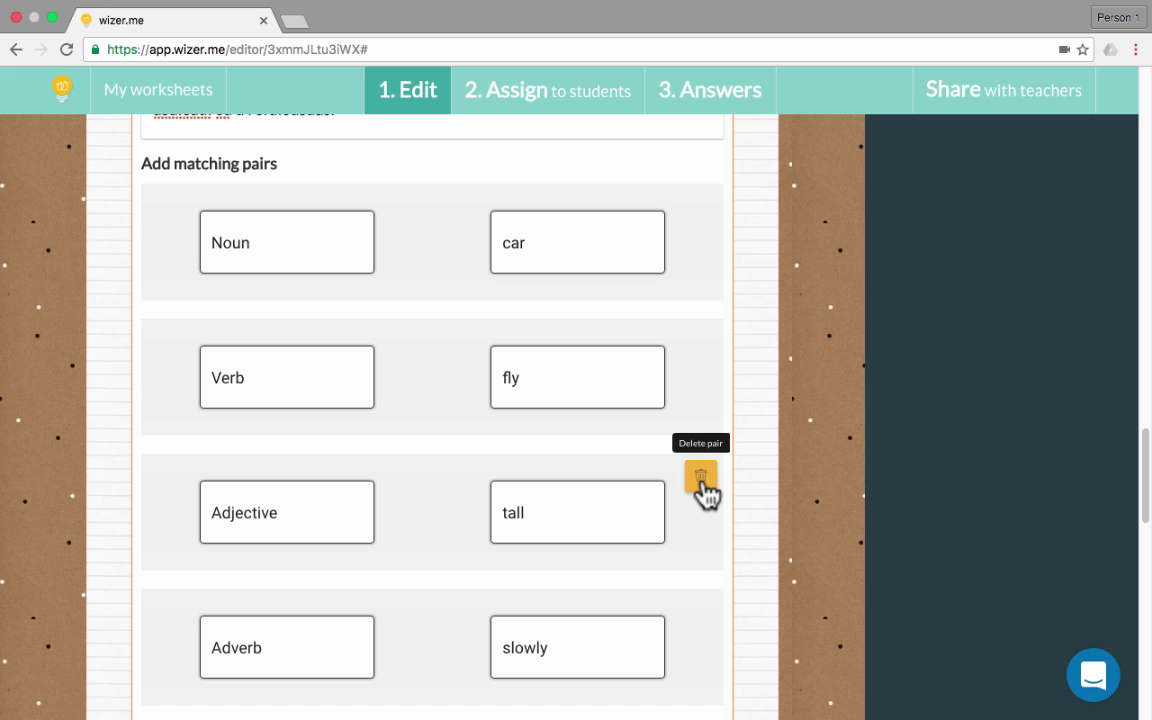
pyautogui.scroll(-5, 589, 555)
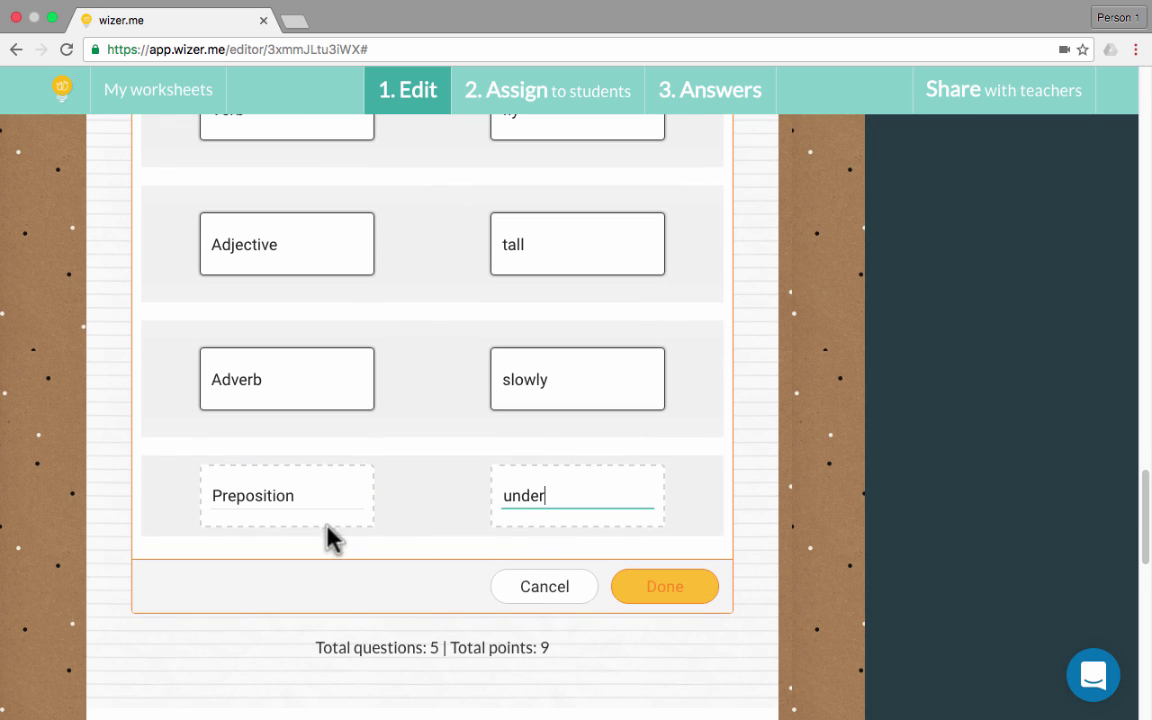
pyautogui.press('Return')
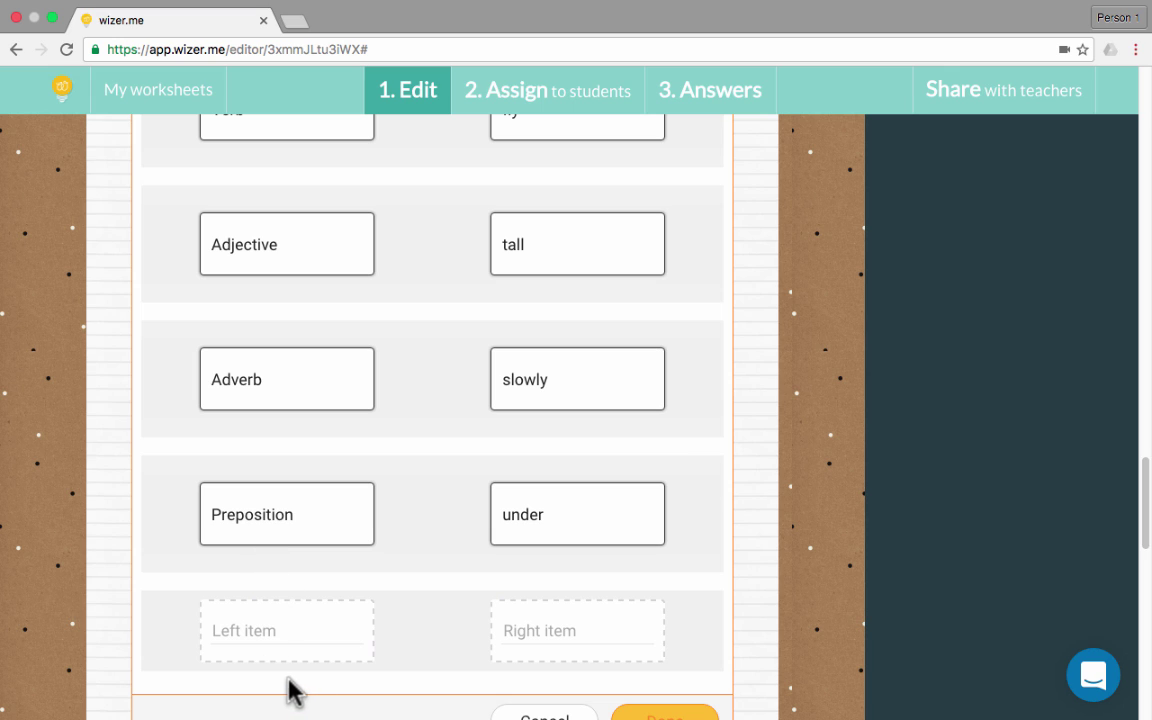
# Add the final Article–the pair and save the six-pair matching task
pyautogui.click(254, 632)
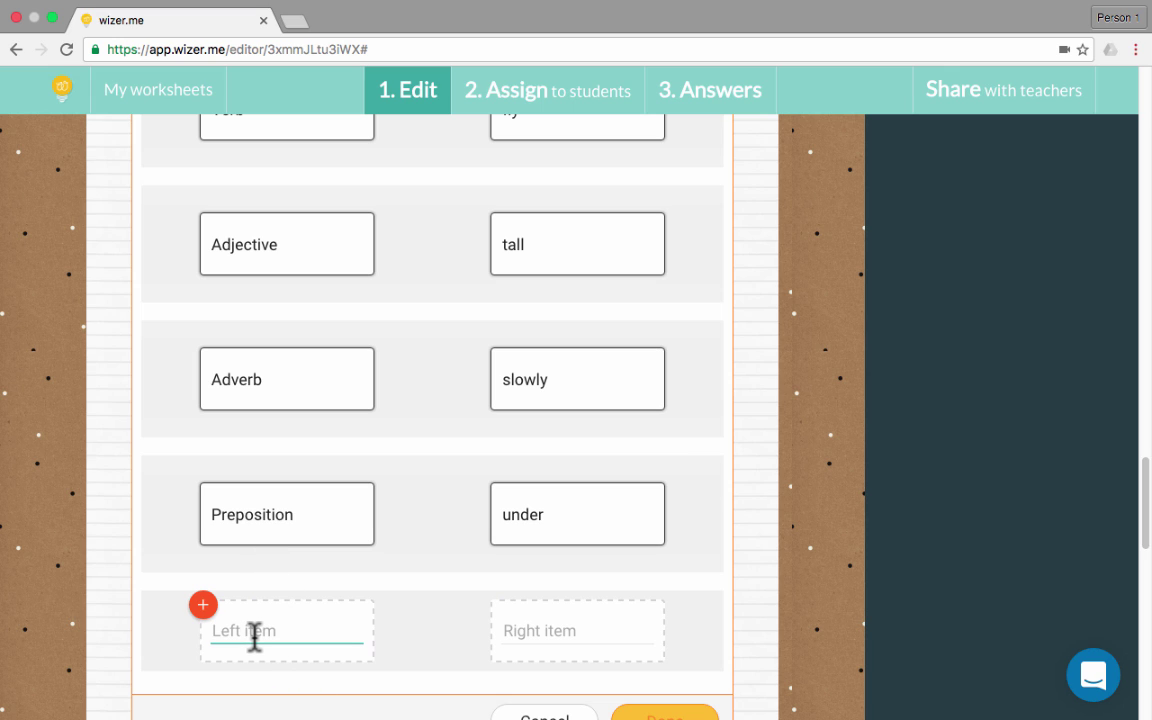
pyautogui.write('Articles')
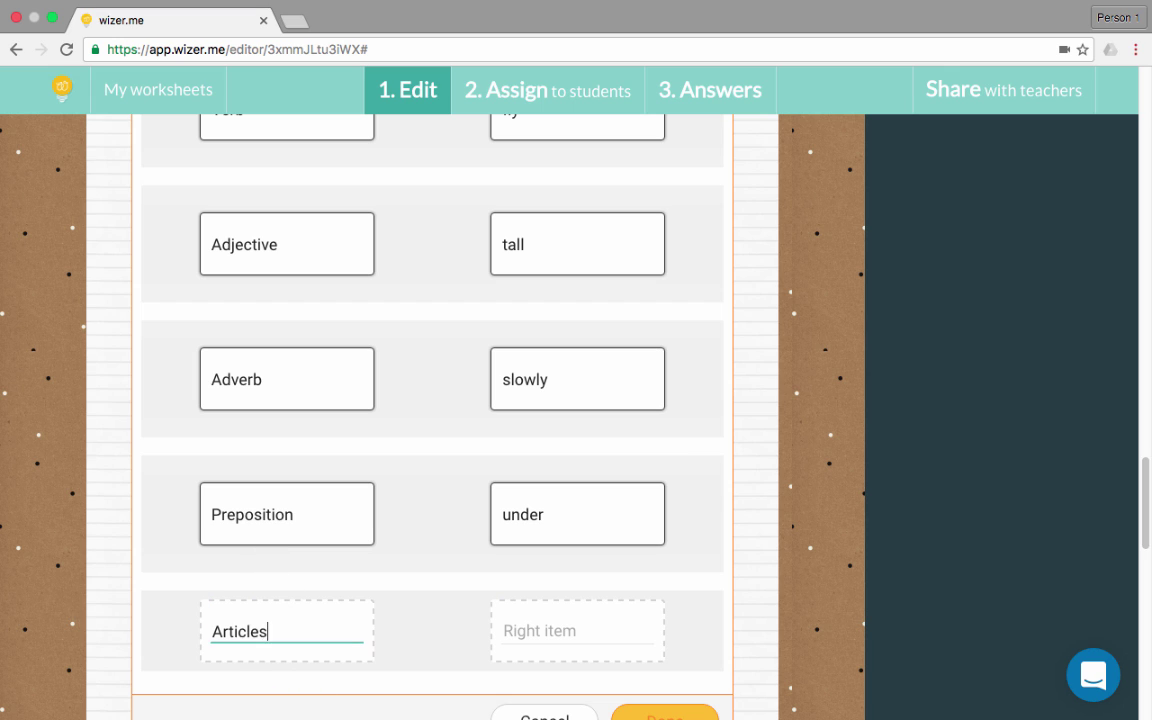
pyautogui.press('BackSpace')
pyautogui.press('Tab')
pyautogui.write('the')
pyautogui.scroll(-3, 303, 625)
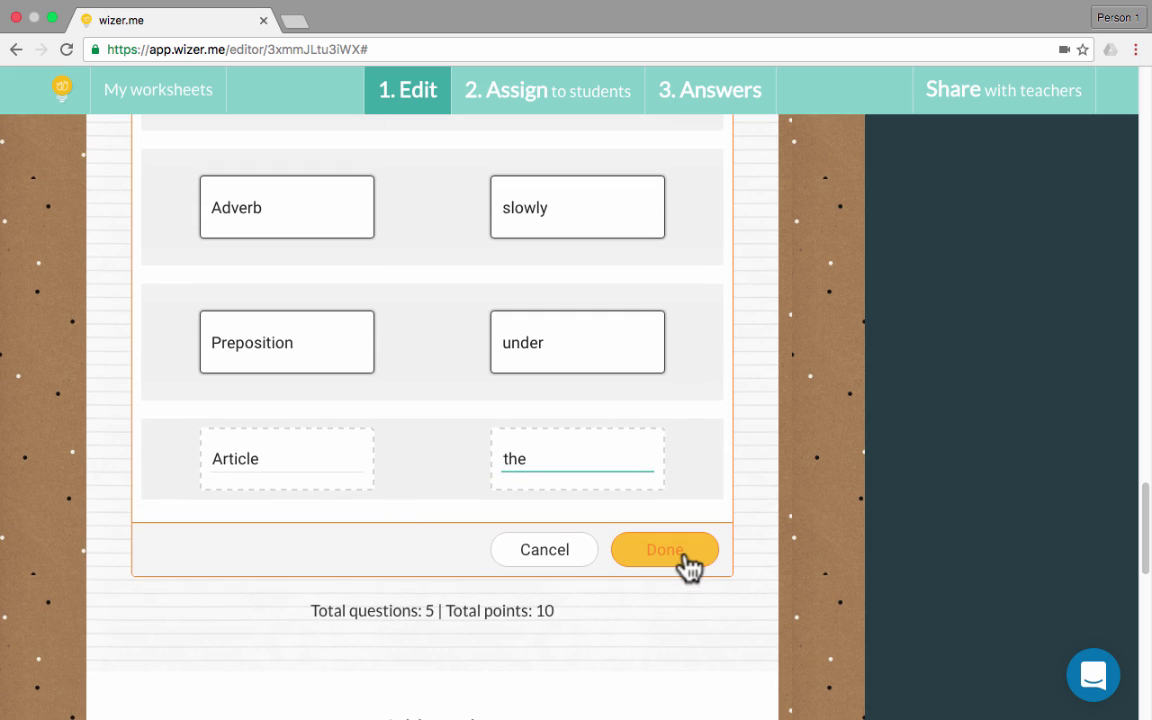
pyautogui.press('Return')
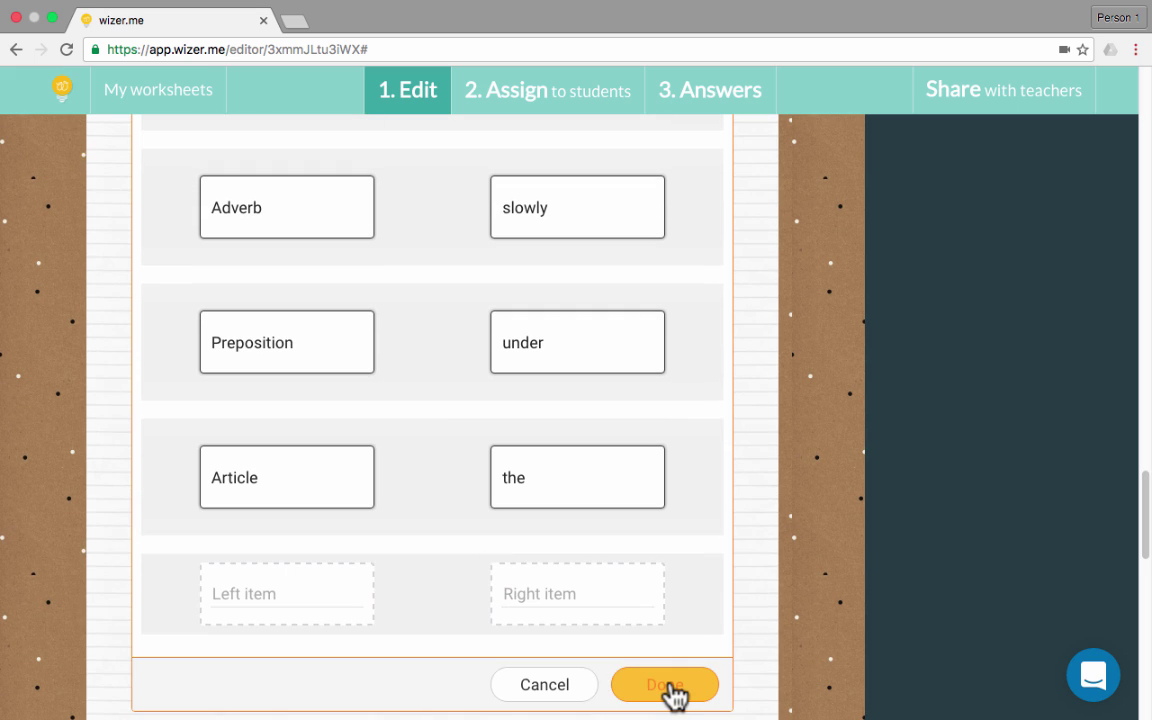
pyautogui.click(675, 690)
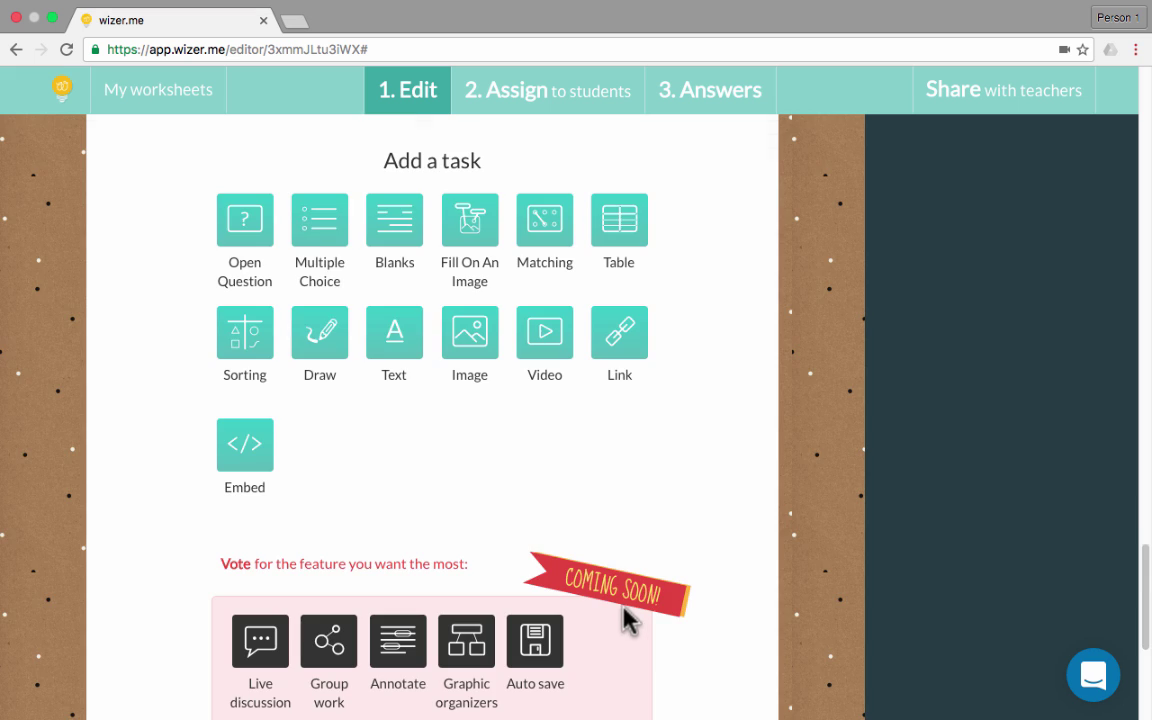
# Begin a new Sorting task on the worksheet
pyautogui.scroll(6, 625, 612)
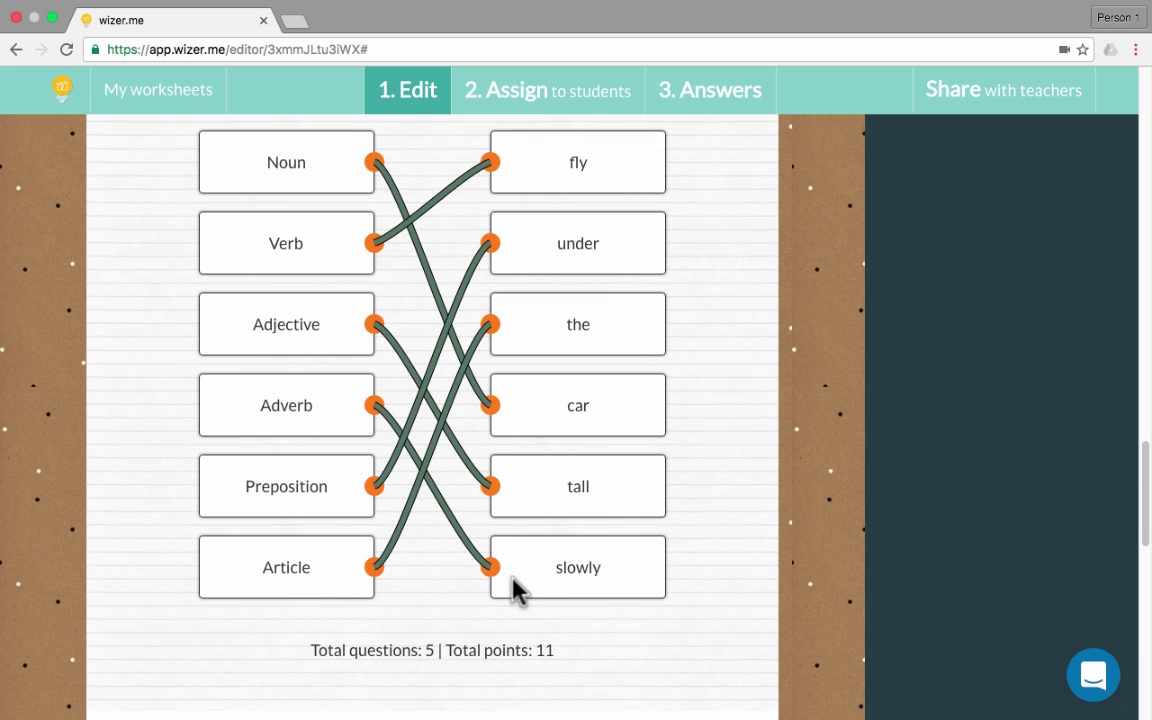
pyautogui.scroll(3, 512, 579)
pyautogui.scroll(-10, 512, 579)
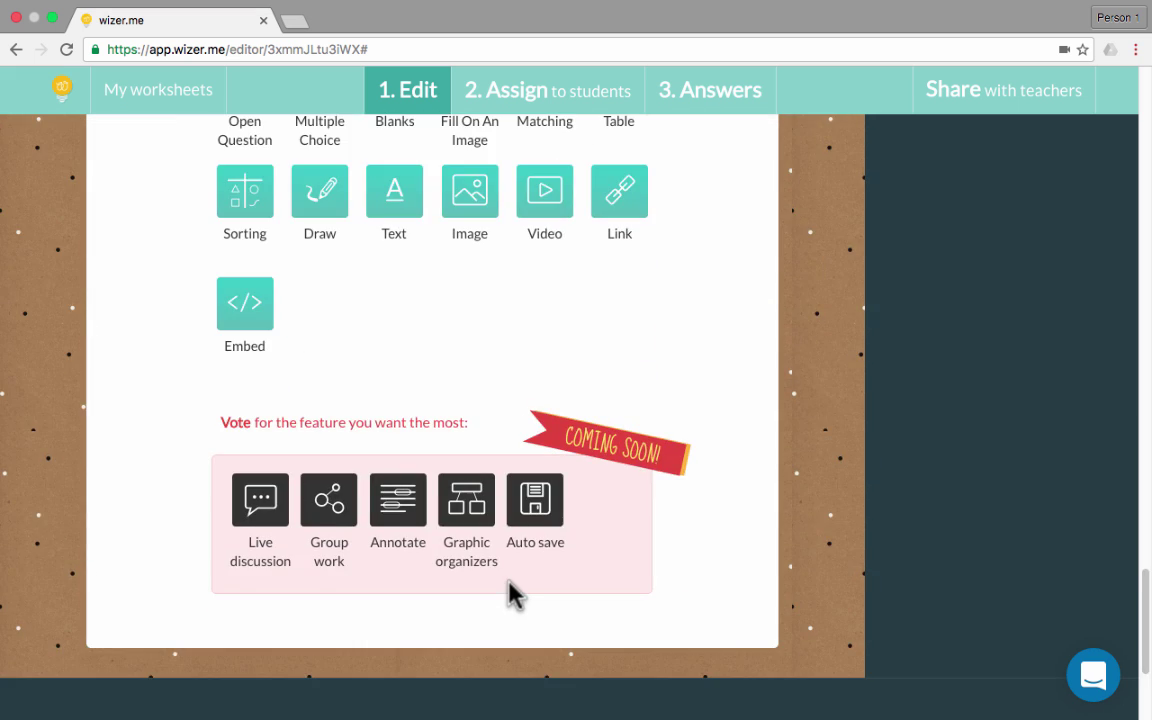
pyautogui.scroll(3, 511, 594)
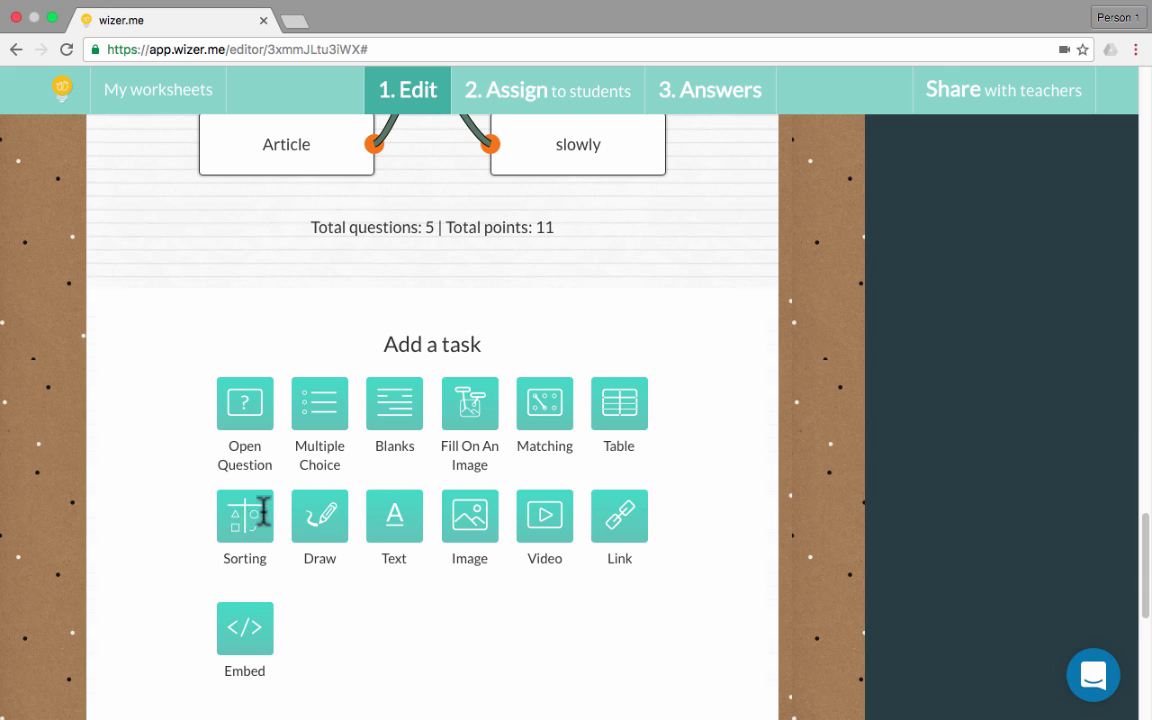
pyautogui.click(248, 521)
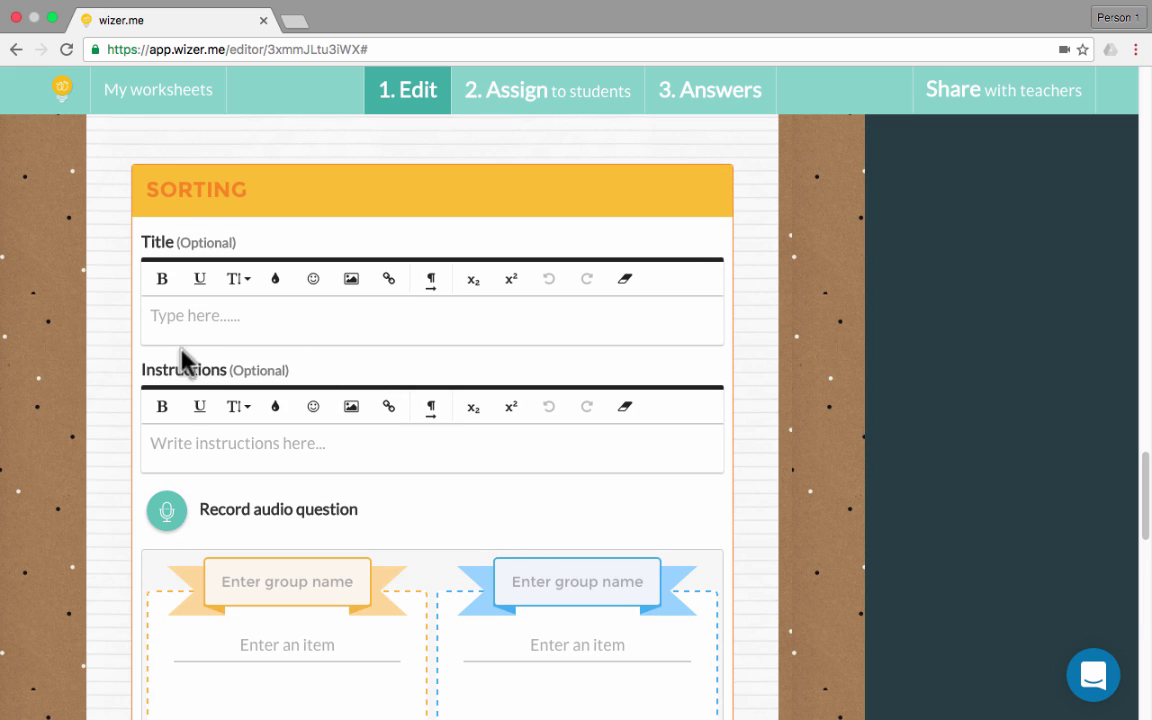
# Create a Nouns group with items car, house, woman, man and star
pyautogui.scroll(-1, 238, 474)
pyautogui.scroll(-2, 236, 470)
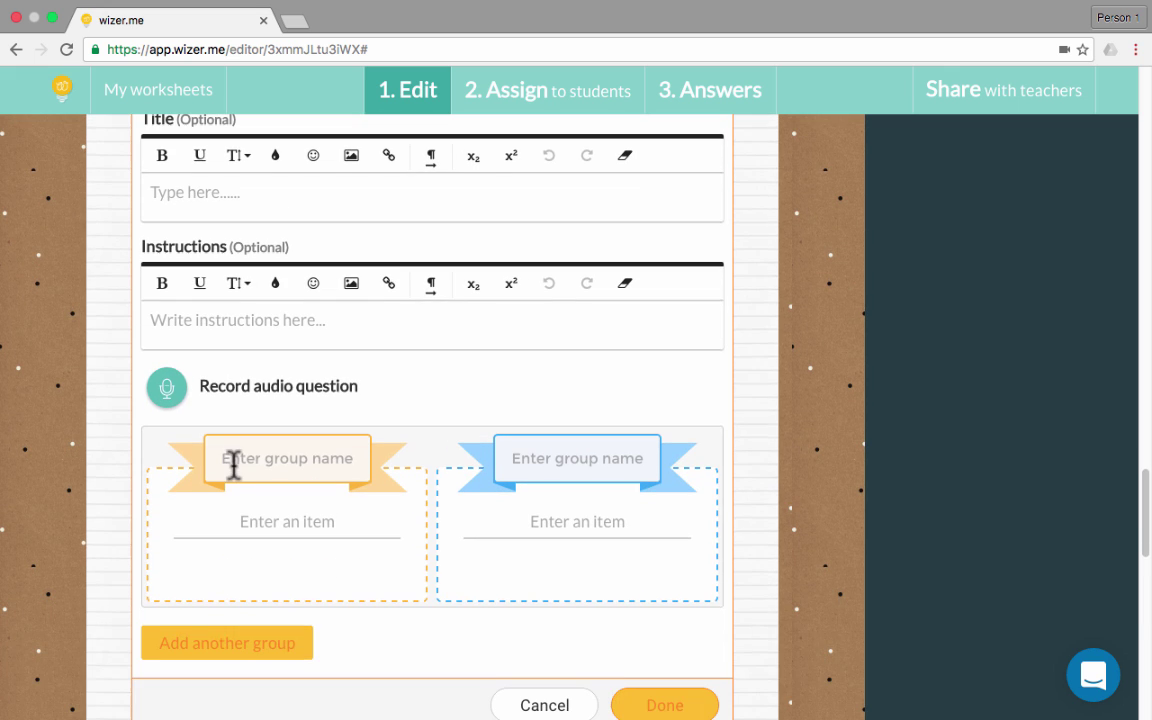
pyautogui.scroll(-3, 285, 428)
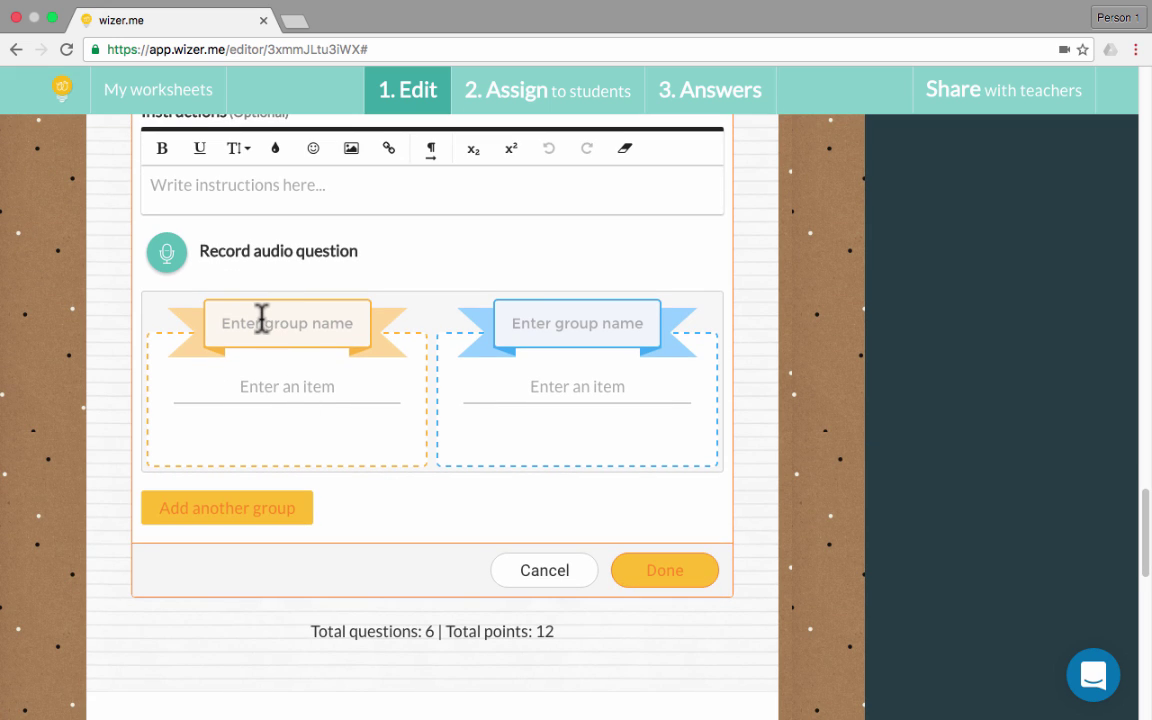
pyautogui.click(260, 320)
pyautogui.write('Nouns')
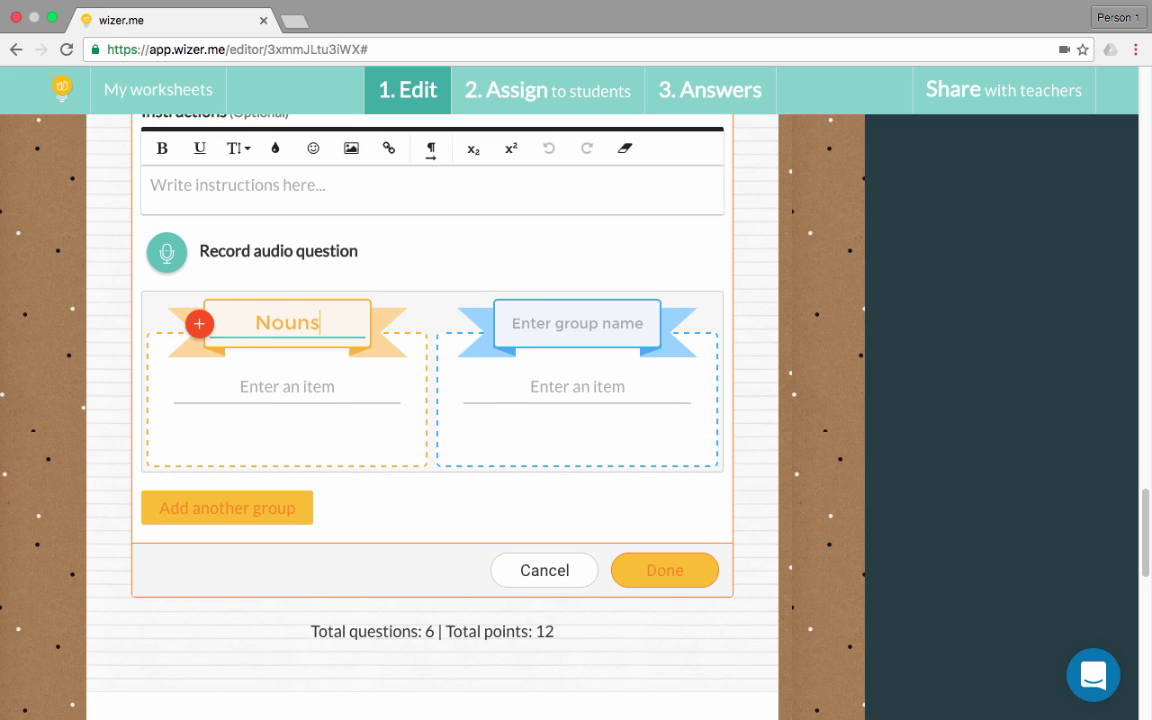
pyautogui.click(307, 386)
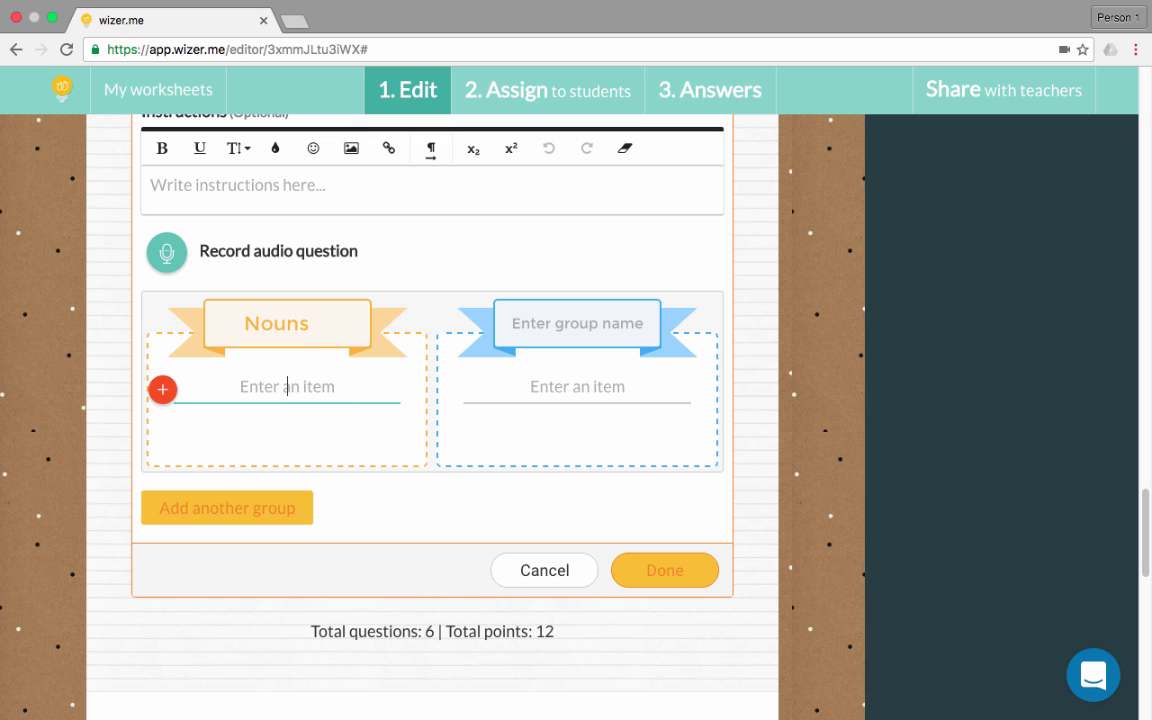
pyautogui.write('car')
pyautogui.press('Return')
pyautogui.write('ho')
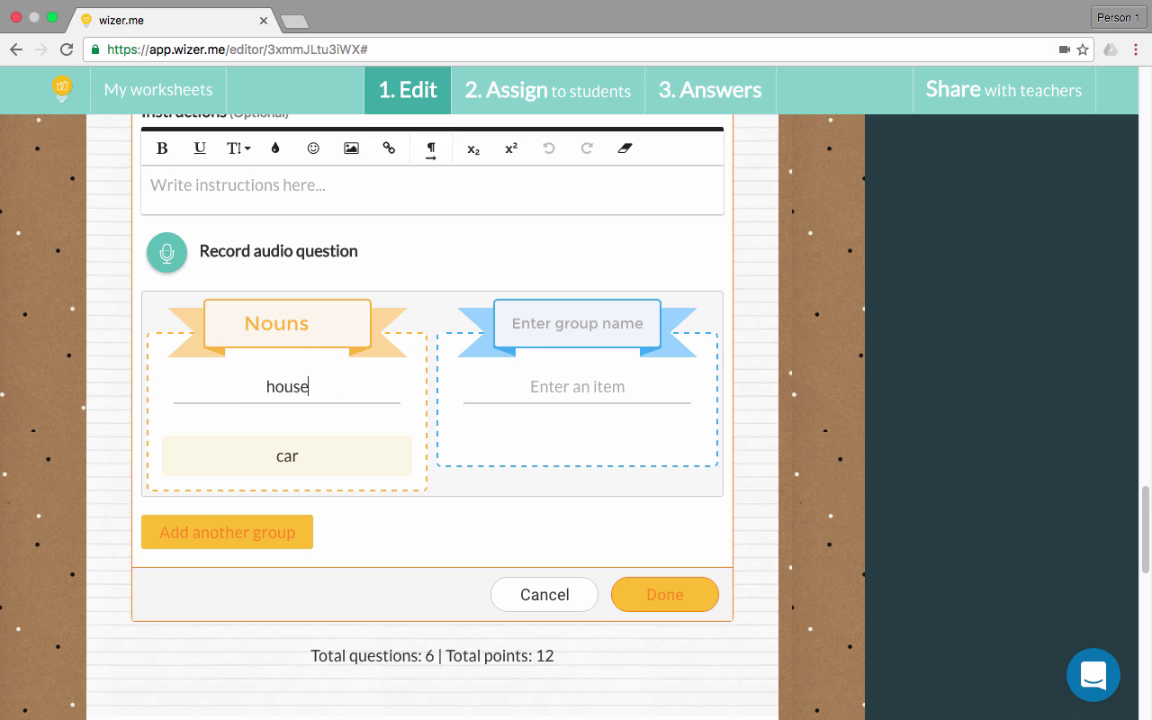
pyautogui.write('use')
pyautogui.press('Return')
pyautogui.write('woman')
pyautogui.press('Return')
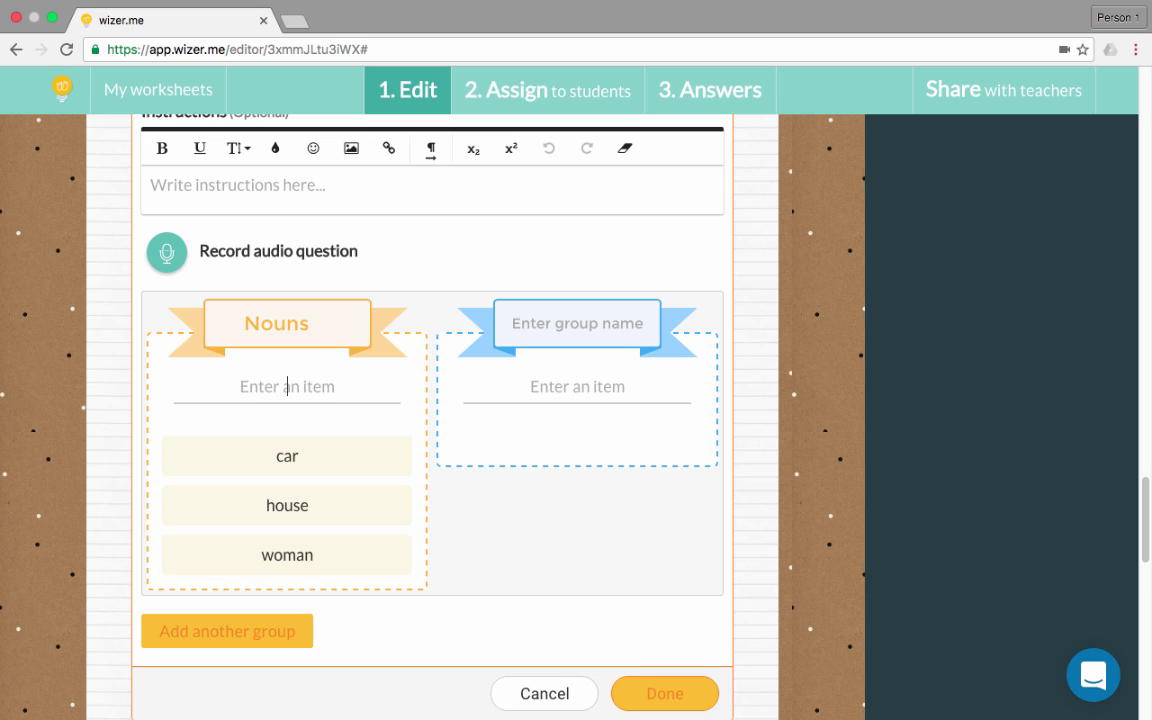
pyautogui.write('man')
pyautogui.press('Return')
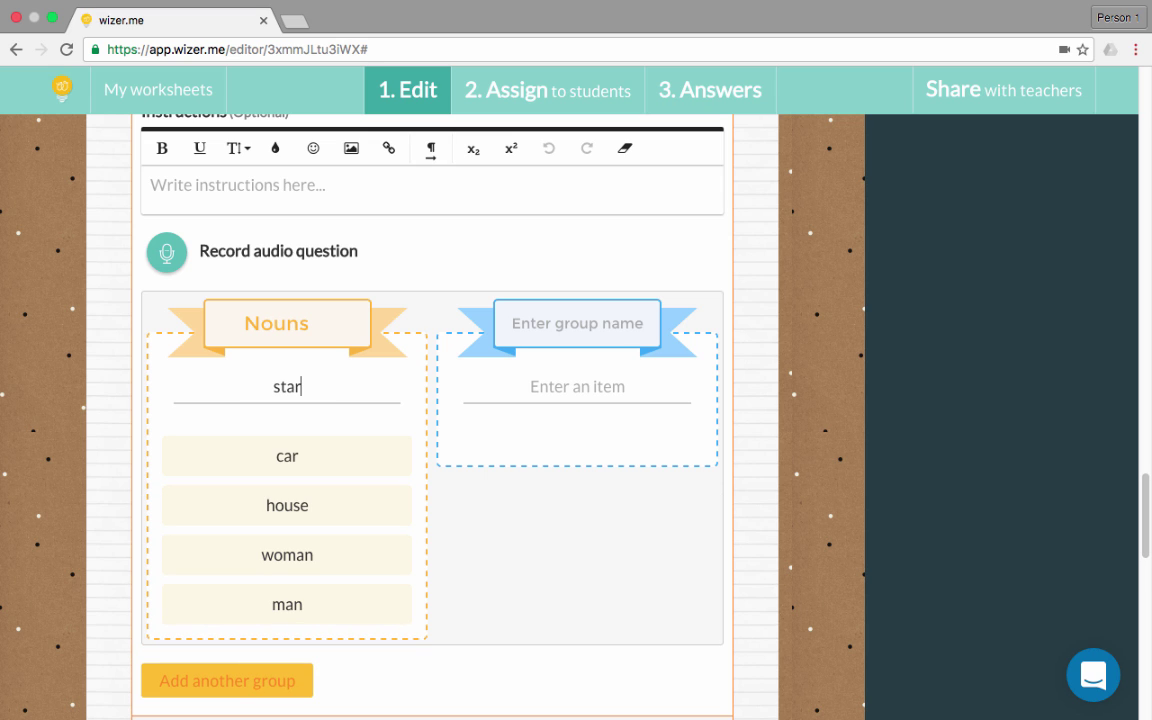
pyautogui.write('star')
pyautogui.press('Return')
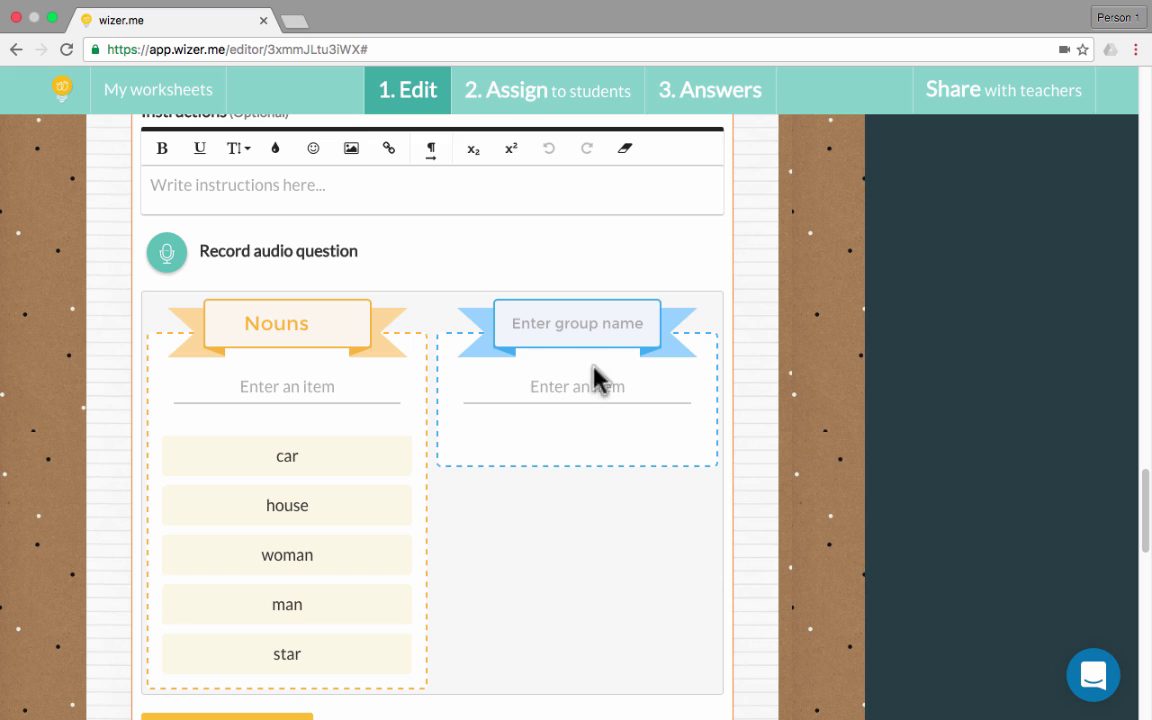
# Create an Adjectives group with items yellow, small and thin
pyautogui.click(590, 322)
pyautogui.write('A')
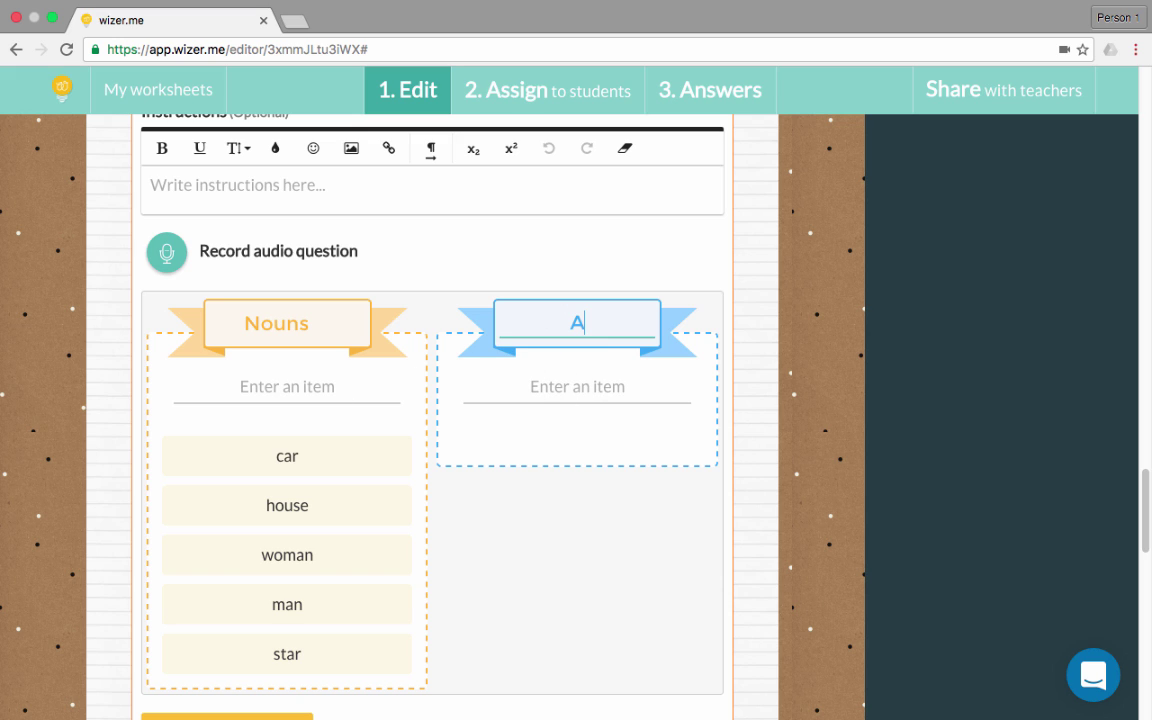
pyautogui.write('djectives')
pyautogui.click(584, 386)
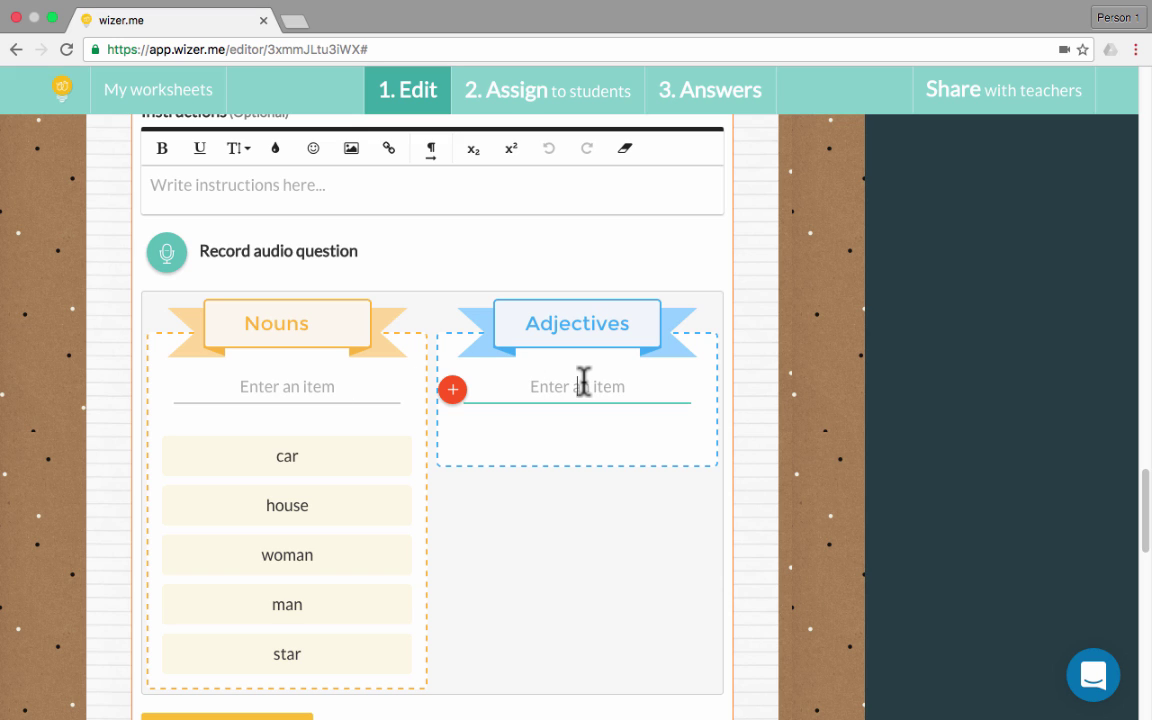
pyautogui.write('yellow')
pyautogui.press('Return')
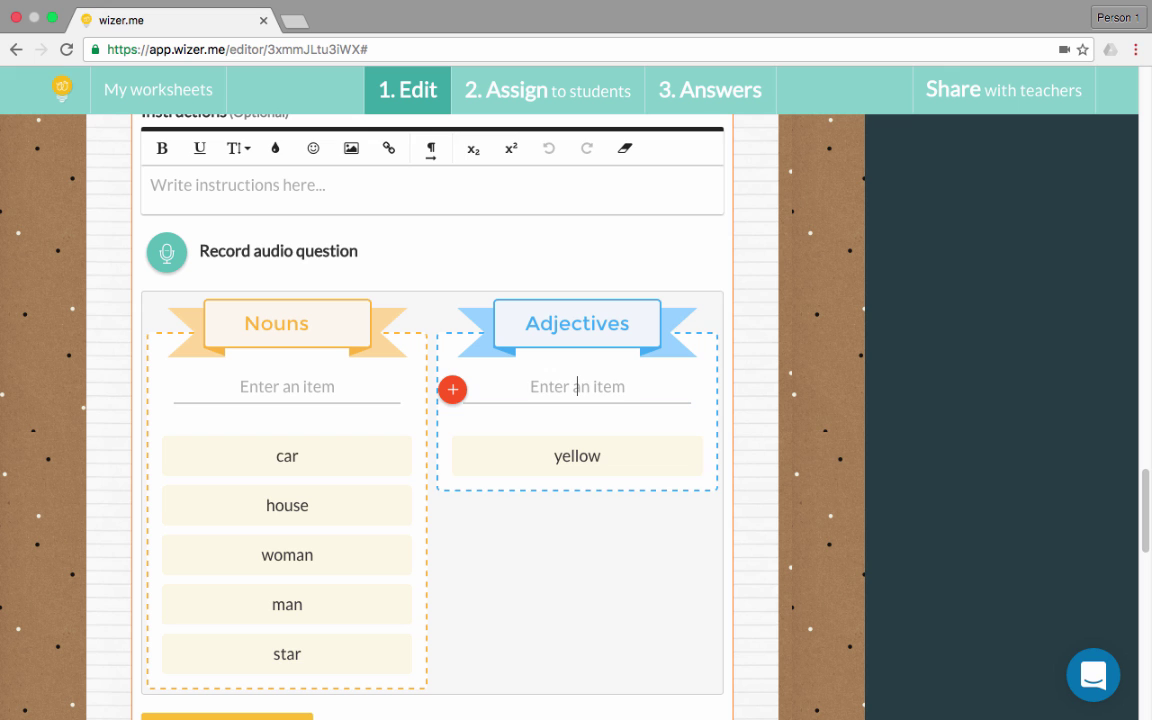
pyautogui.write('small')
pyautogui.press('Return')
pyautogui.write('thin')
pyautogui.press('Return')
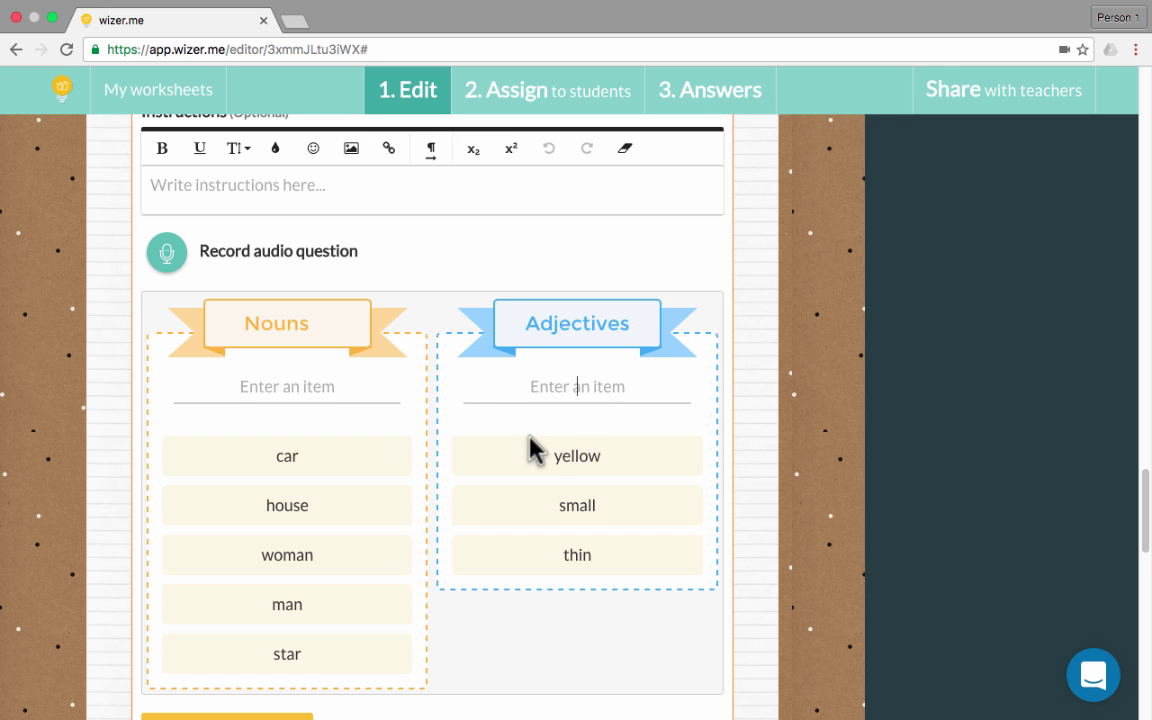
pyautogui.scroll(2, 532, 450)
pyautogui.scroll(-2, 514, 458)
pyautogui.scroll(-1, 518, 477)
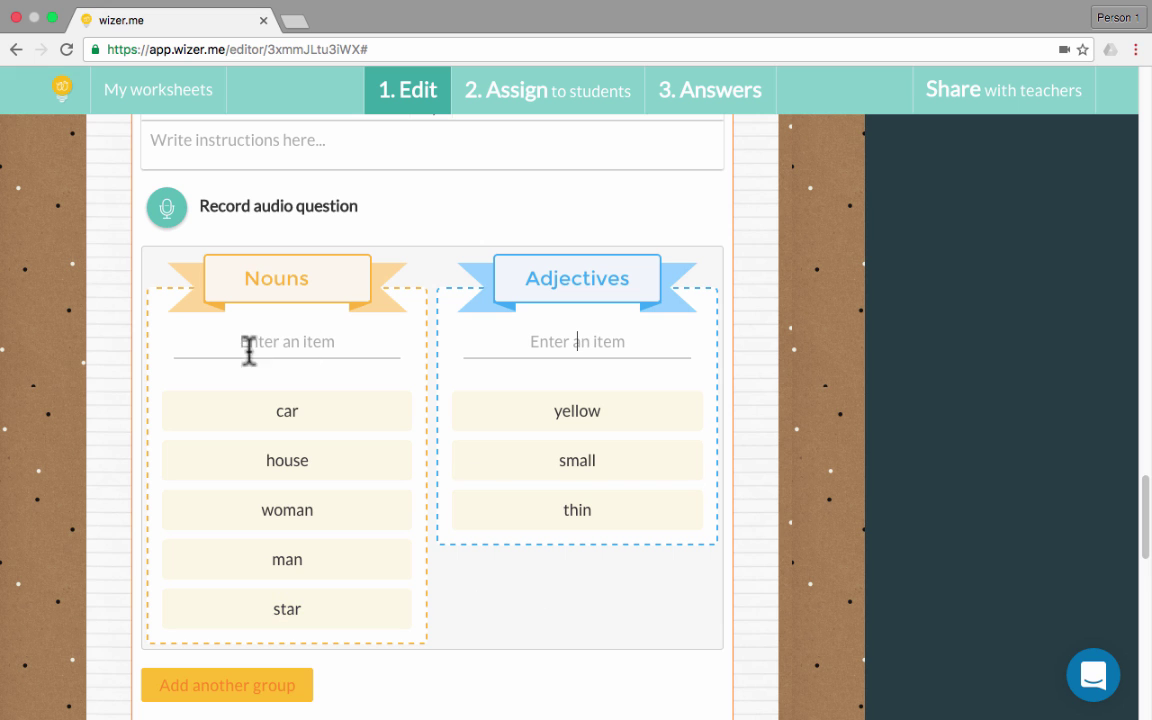
pyautogui.scroll(-5, 680, 560)
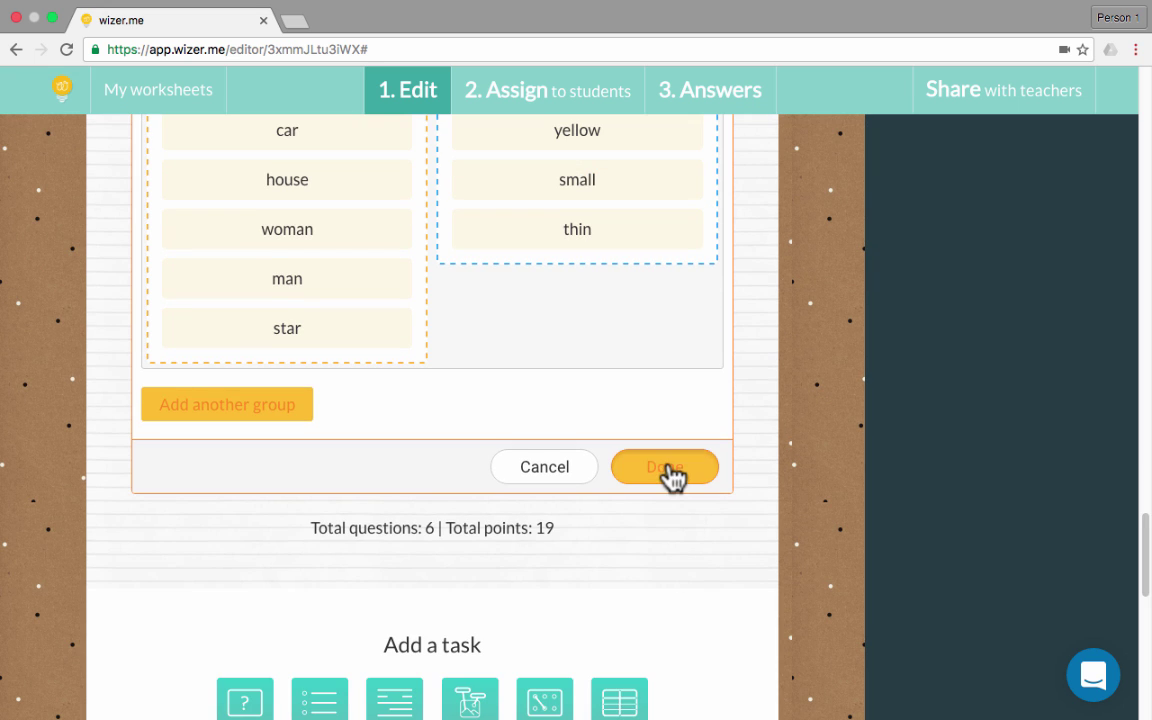
# Save the sorting task and add a new Draw task
pyautogui.click(665, 466)
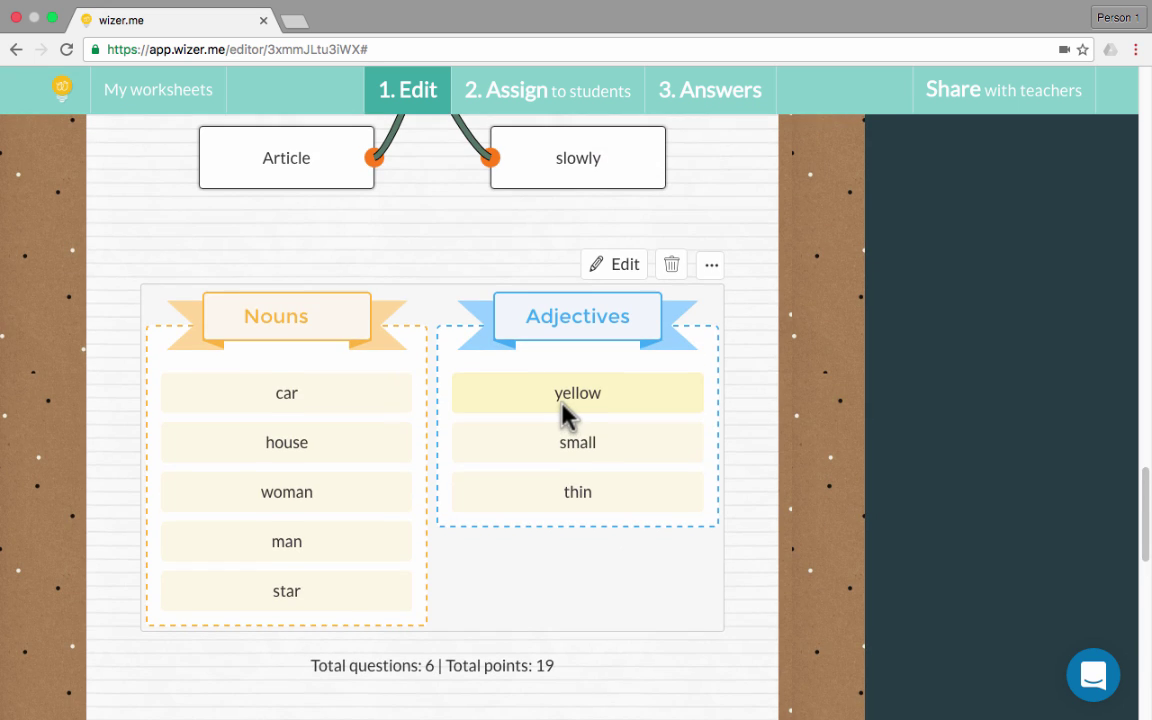
pyautogui.scroll(-5, 565, 415)
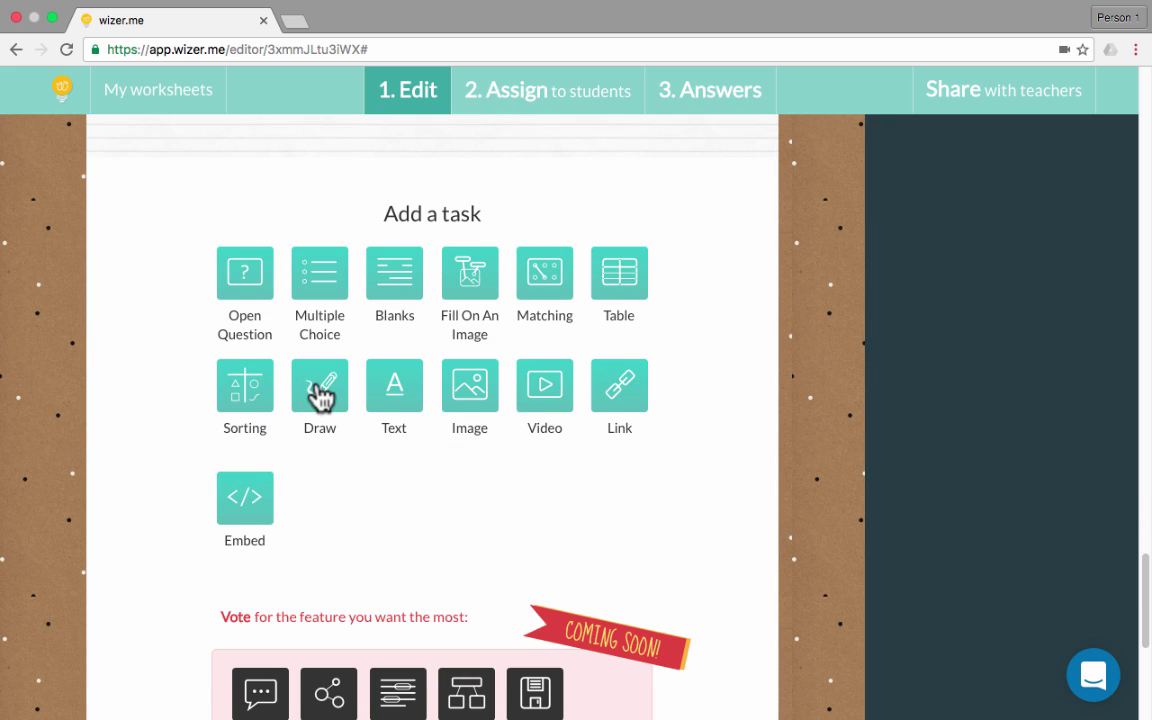
pyautogui.click(321, 390)
pyautogui.scroll(-3, 435, 435)
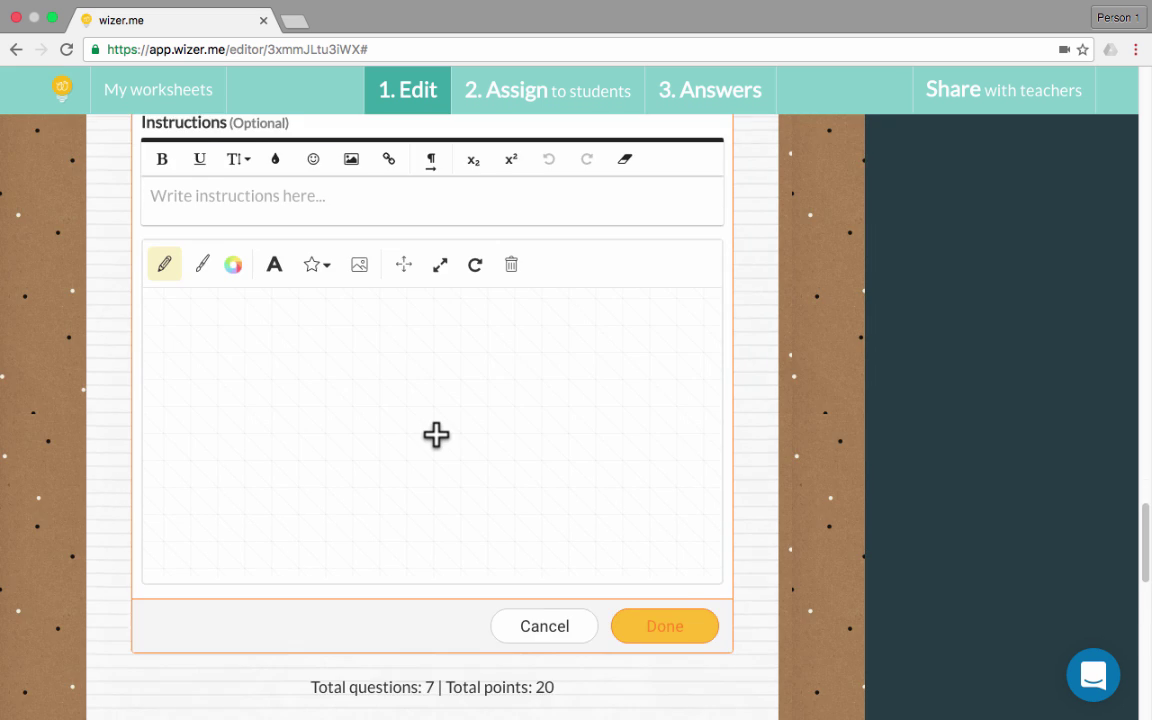
pyautogui.scroll(6, 437, 440)
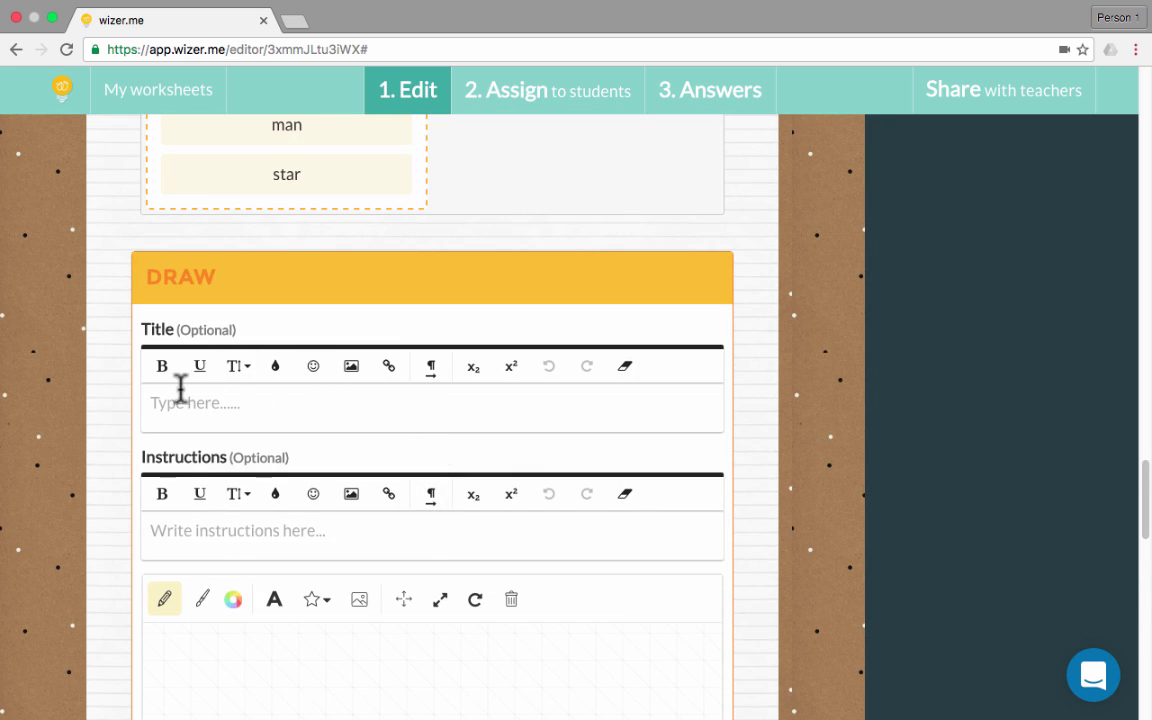
pyautogui.scroll(-1, 286, 528)
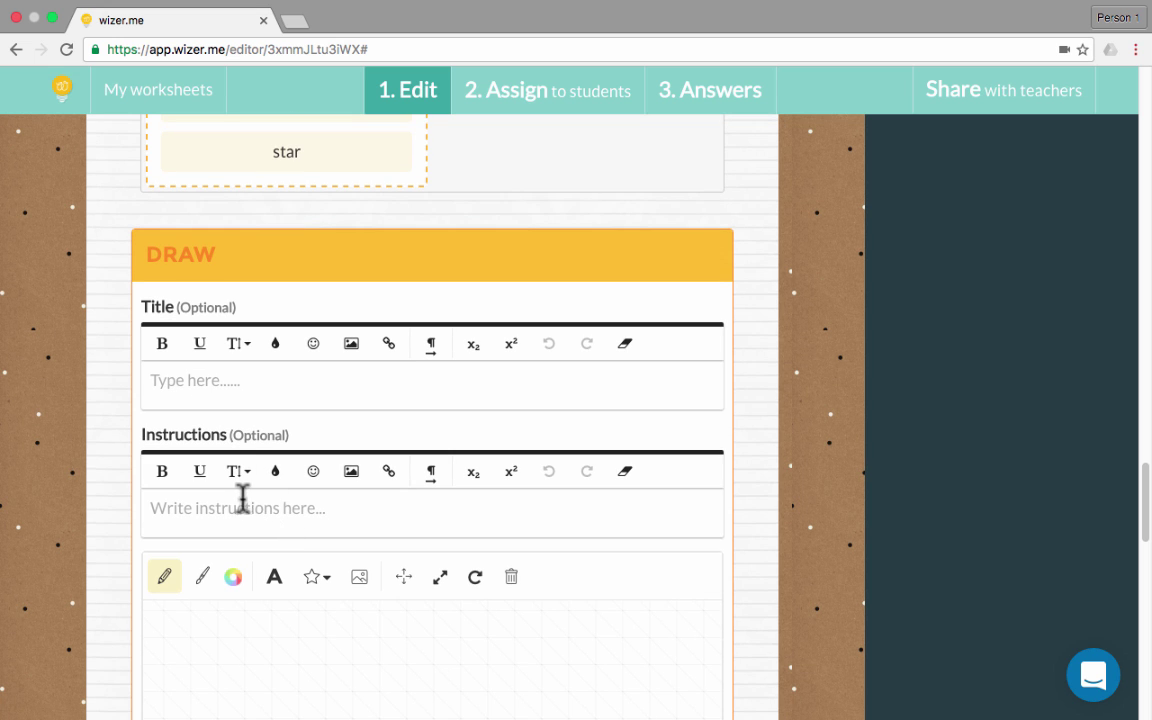
pyautogui.scroll(-3, 252, 497)
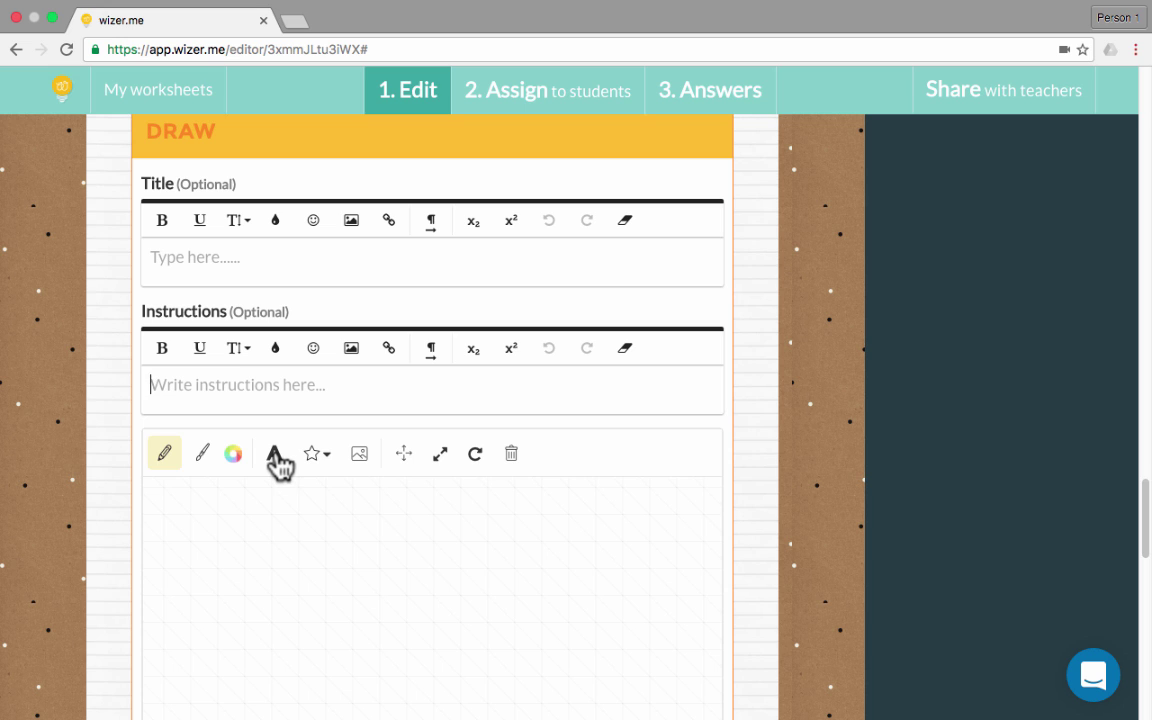
# Paste 'The dog ran down the street.' onto the canvas and draw pencil strokes under it
pyautogui.click(276, 456)
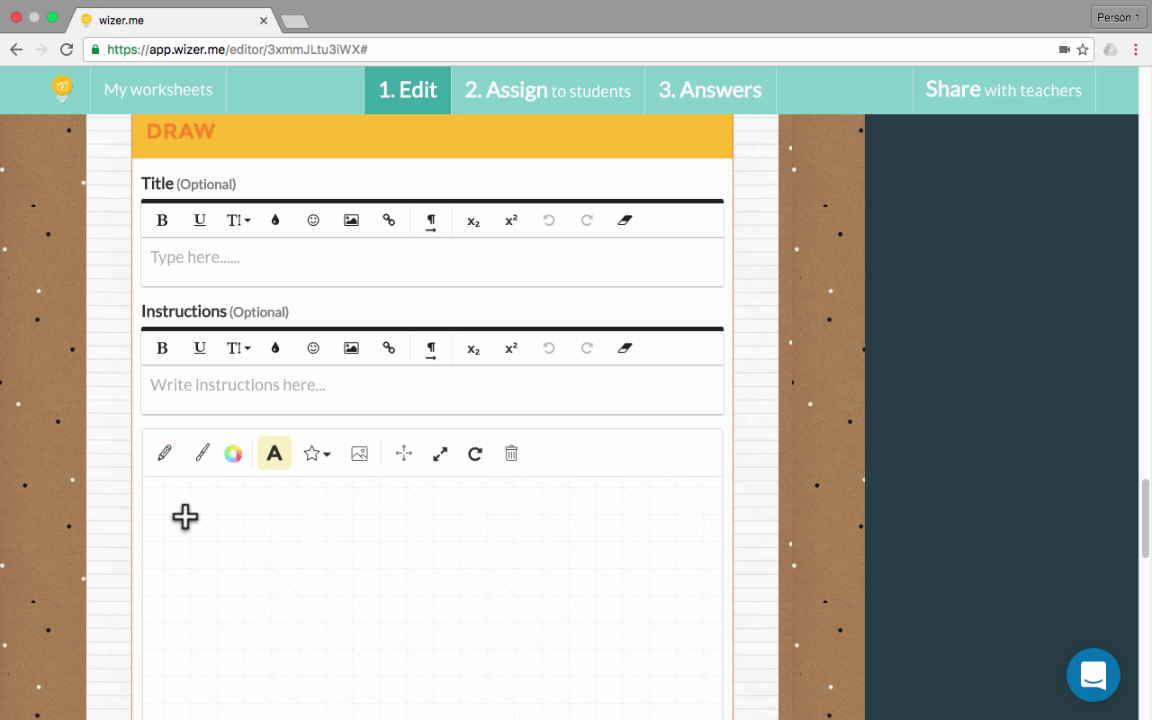
pyautogui.click(185, 516)
pyautogui.write('The dog ran down the street.')
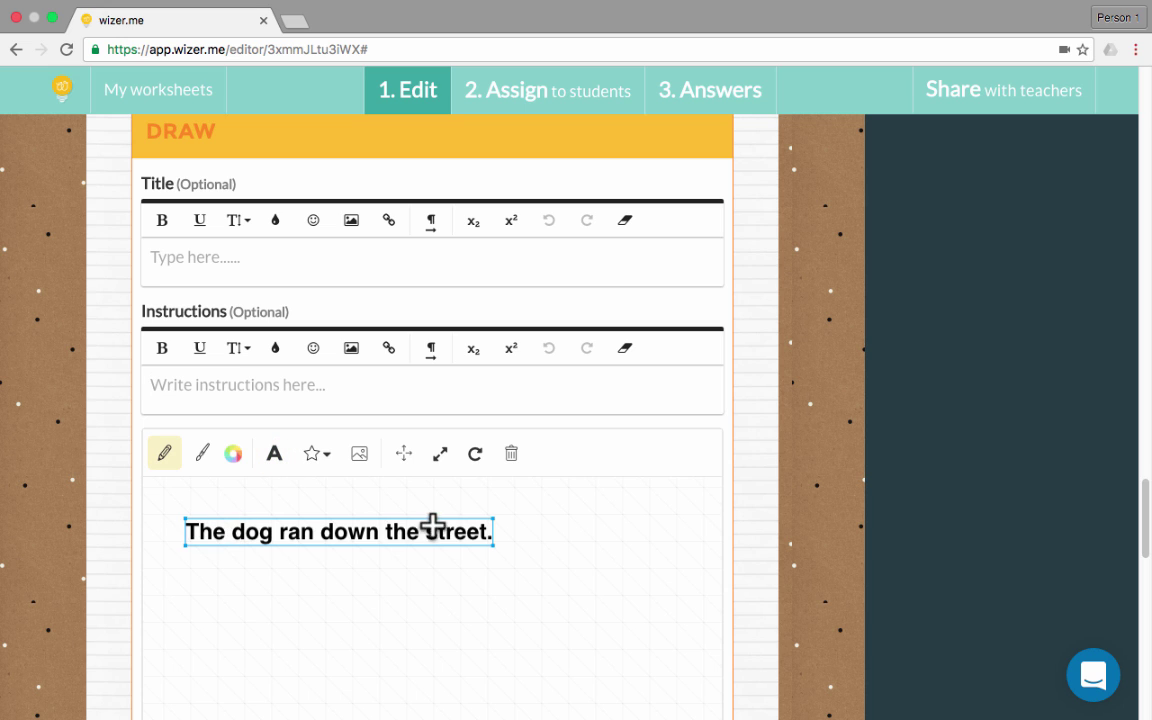
pyautogui.scroll(-2, 517, 543)
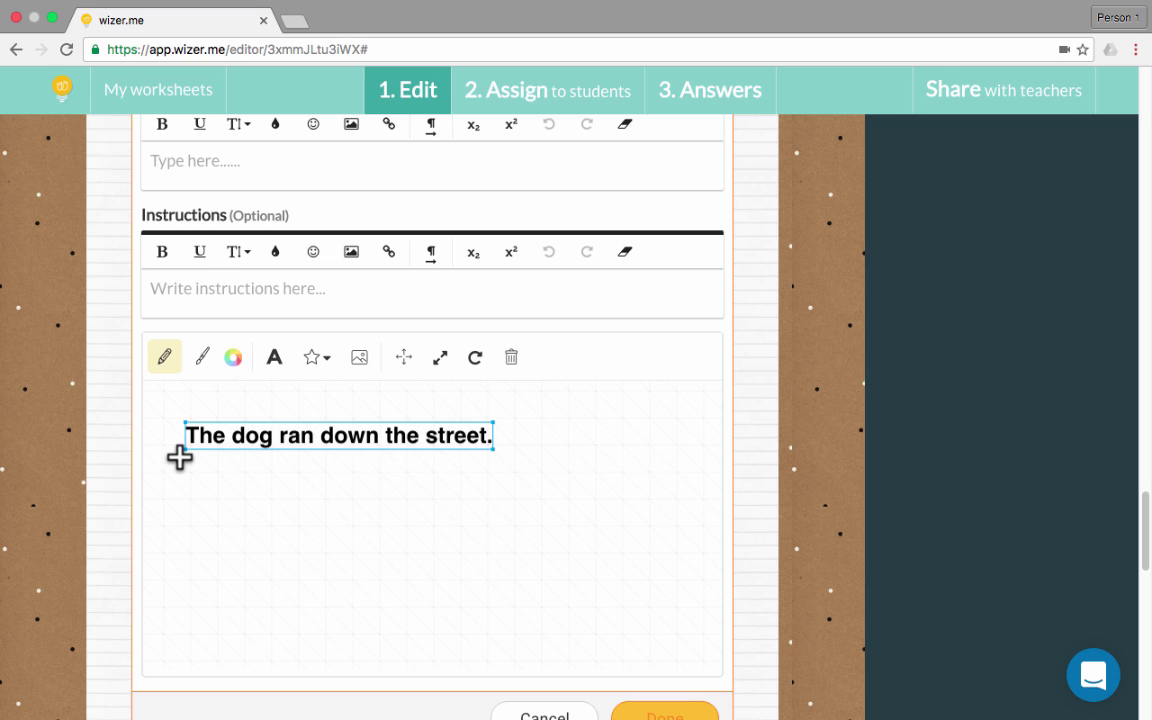
pyautogui.moveTo(180, 462)
pyautogui.mouseDown()
pyautogui.moveTo(273, 461)
pyautogui.moveTo(306, 398)
pyautogui.mouseUp()
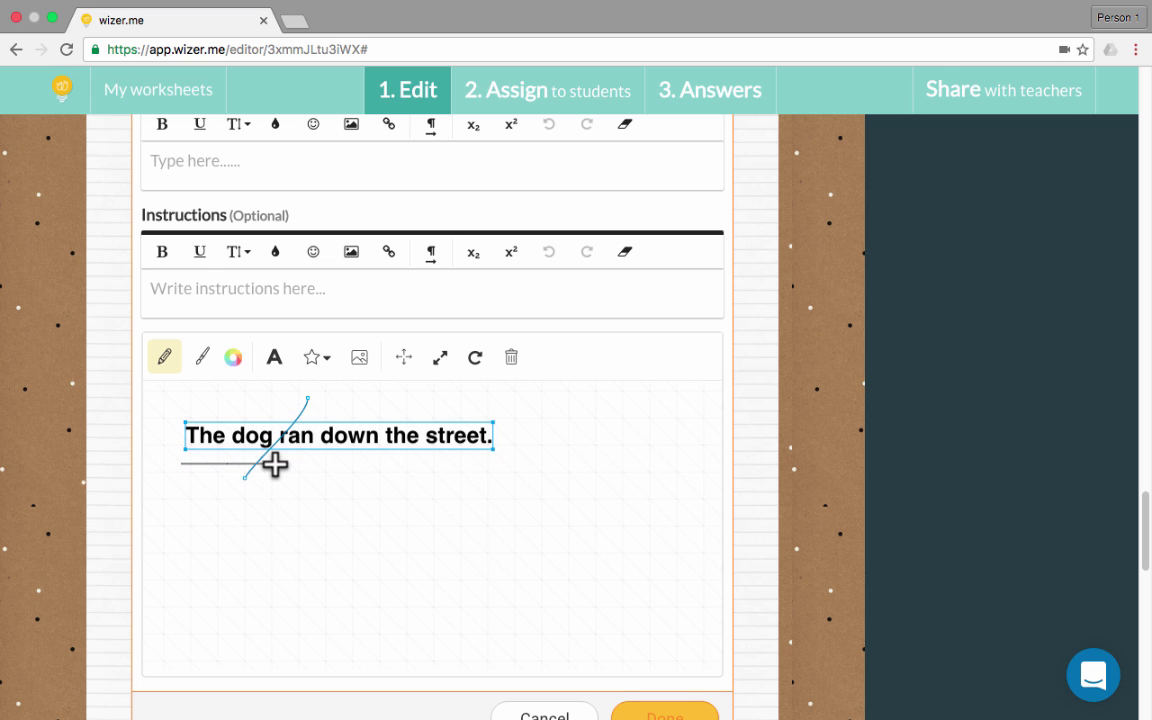
pyautogui.moveTo(283, 452); pyautogui.dragTo(372, 452)
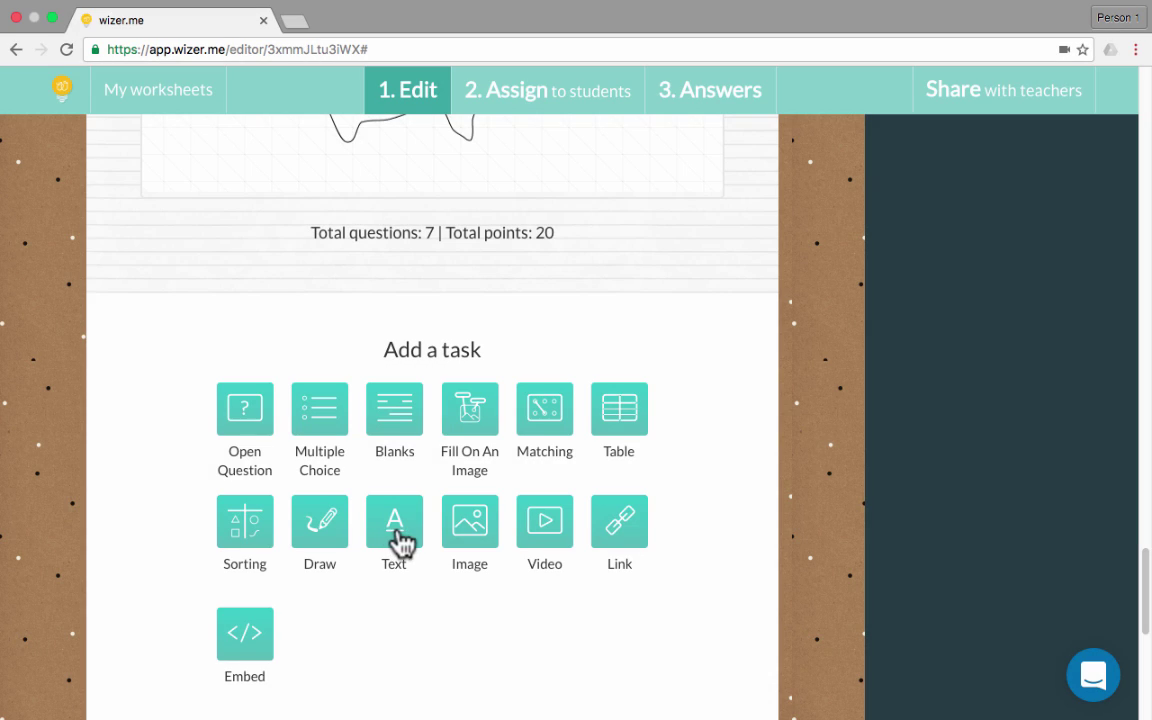
# Add an Image block using the protest crowd photo from page 2 of 'parts of speech' results
pyautogui.click(470, 521)
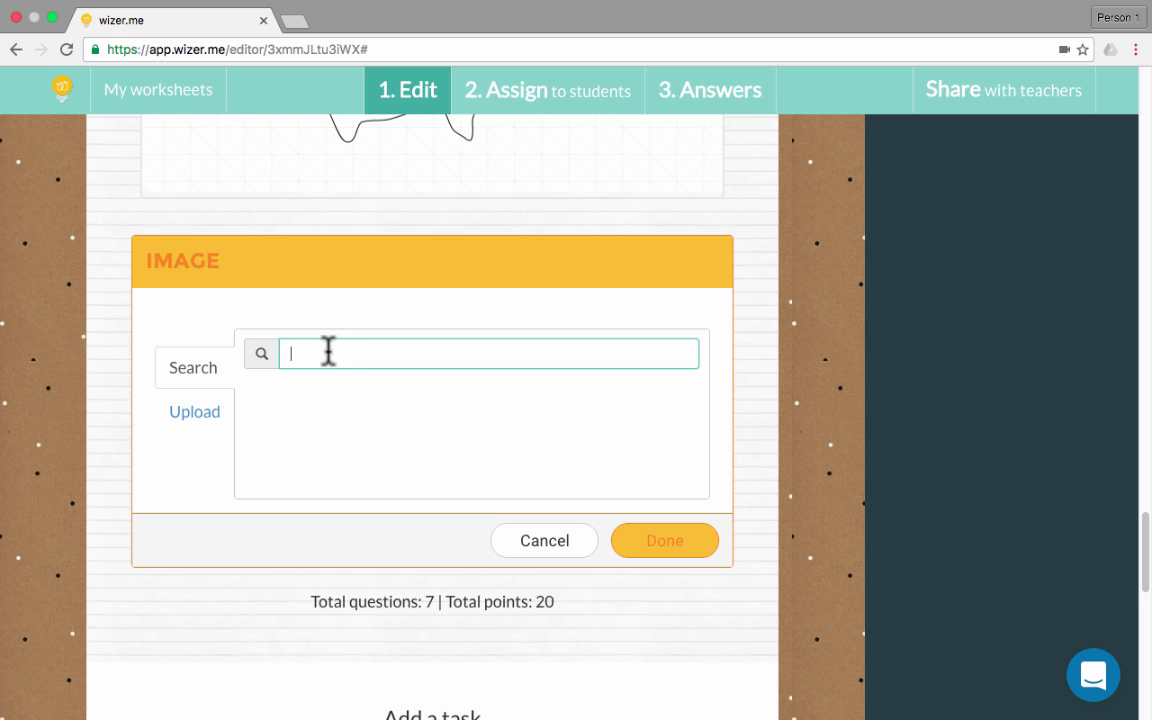
pyautogui.write('parts of speech')
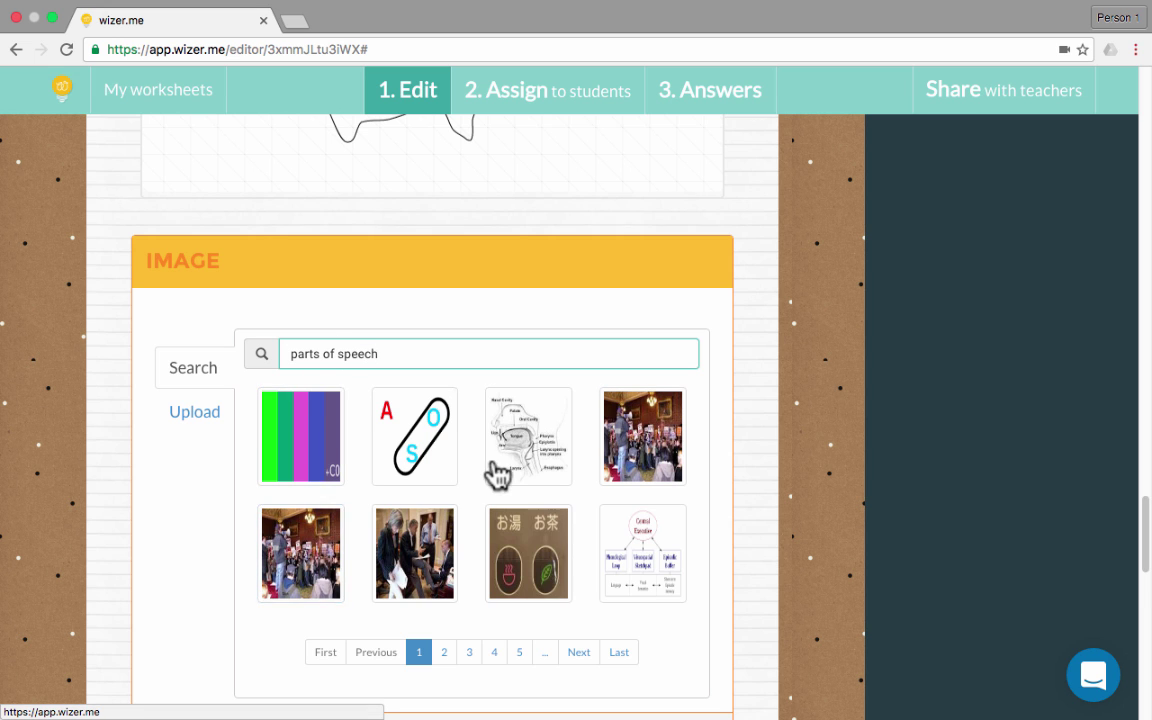
pyautogui.click(445, 655)
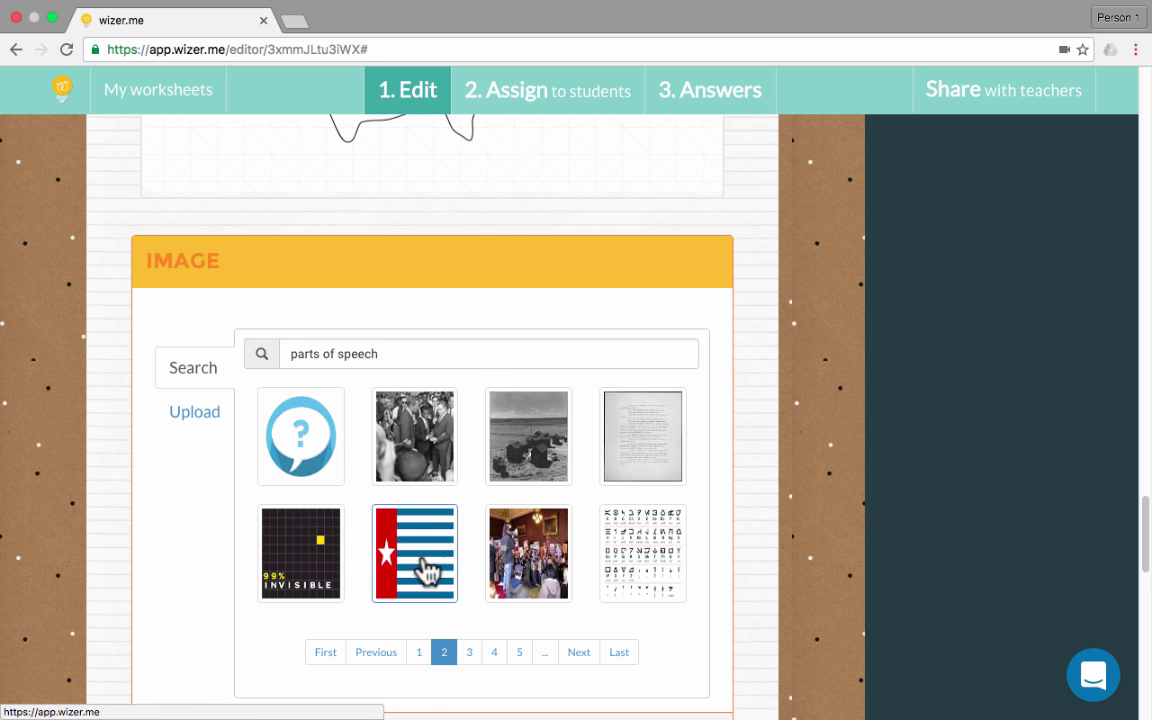
pyautogui.click(528, 553)
pyautogui.scroll(3, 625, 514)
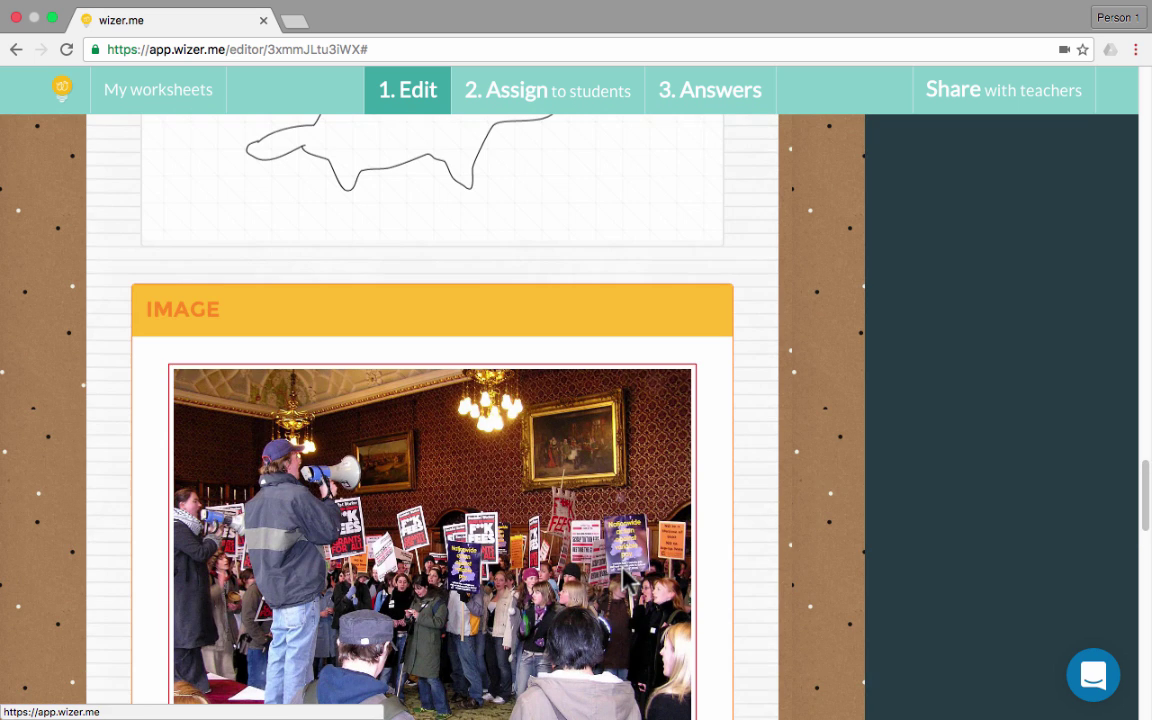
pyautogui.scroll(-7, 785, 497)
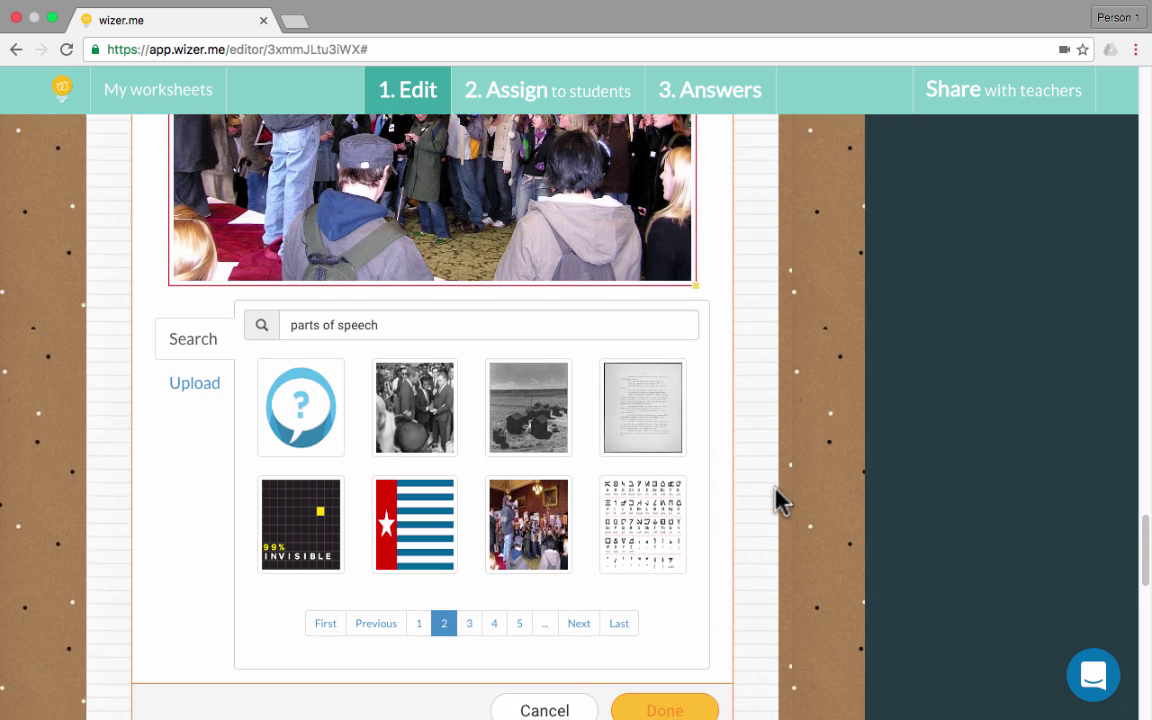
pyautogui.click(662, 621)
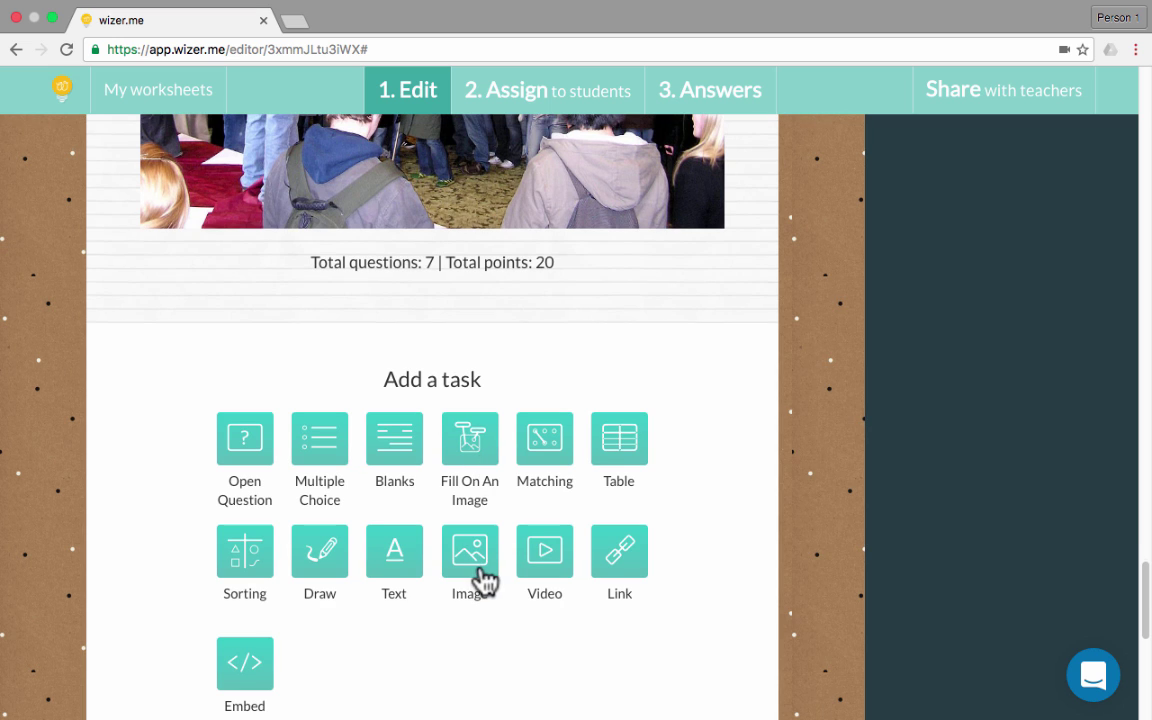
# Add a Video task below the photo, embedding the YouTube 'parts of speech' lesson found by search
pyautogui.click(545, 552)
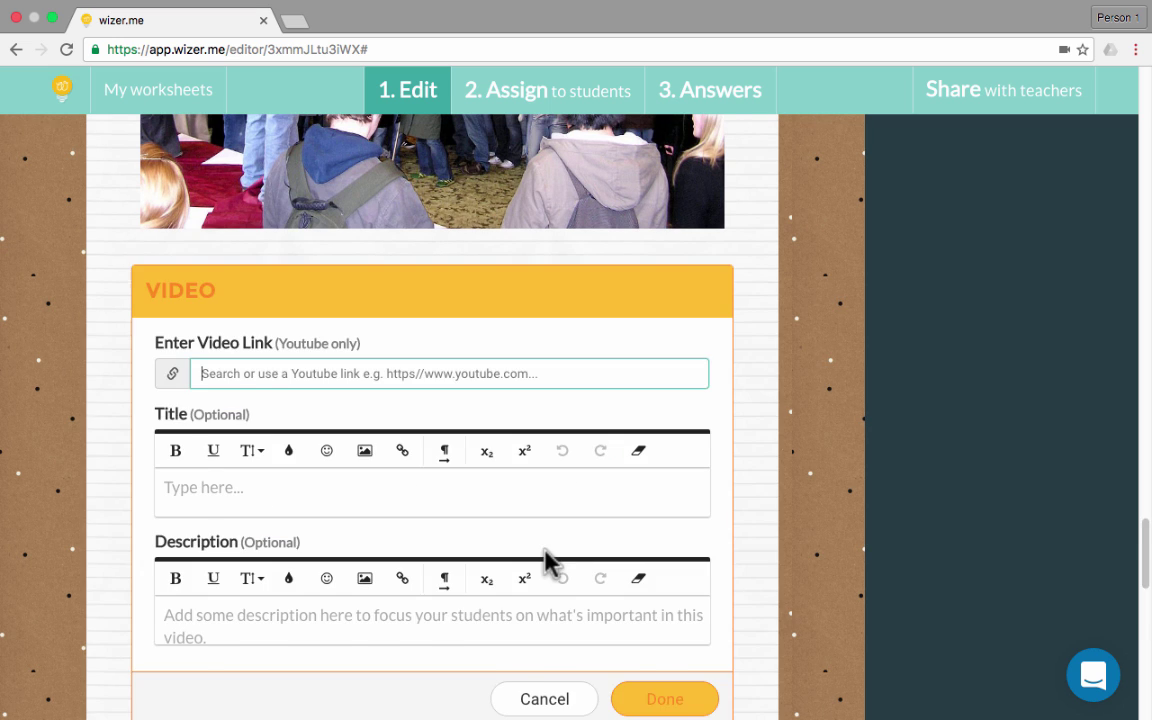
pyautogui.write('parts of speech')
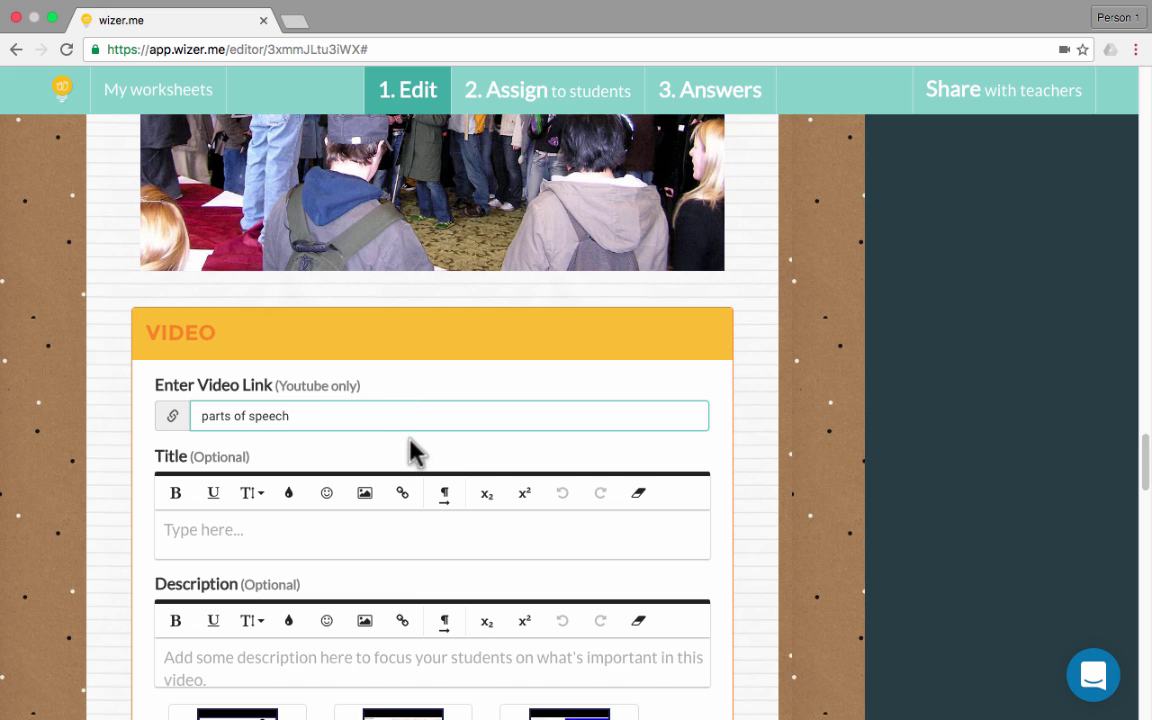
pyautogui.scroll(-3, 415, 452)
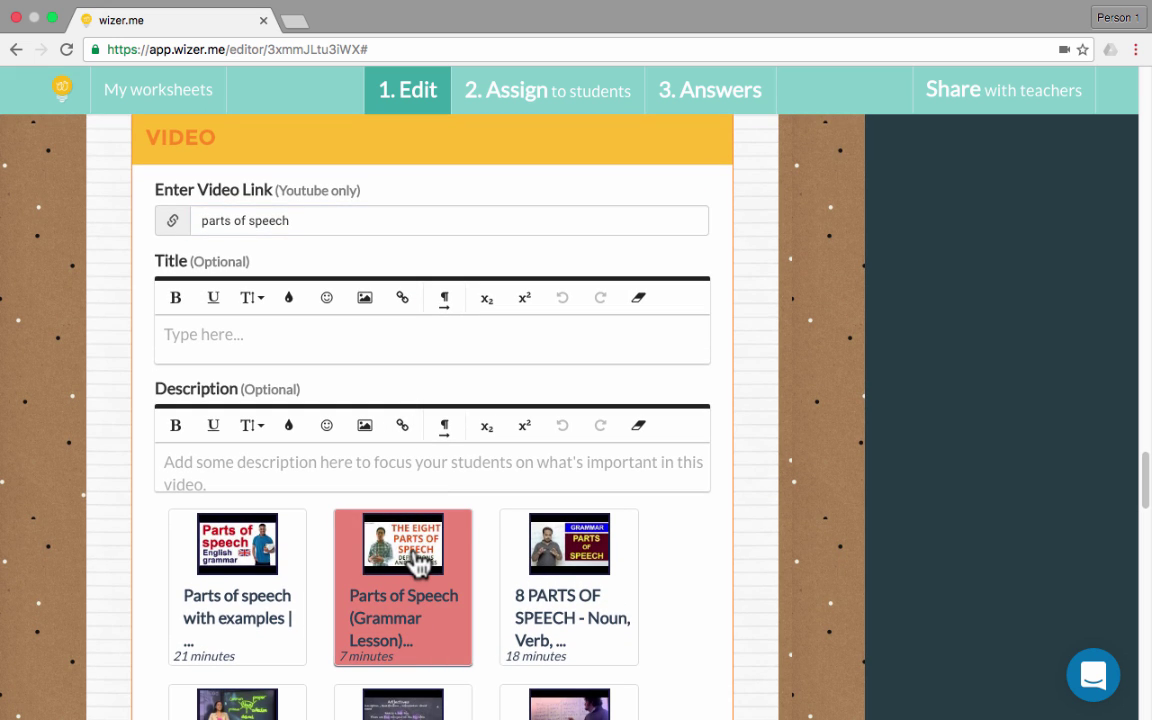
pyautogui.click(418, 563)
pyautogui.scroll(-1, 462, 632)
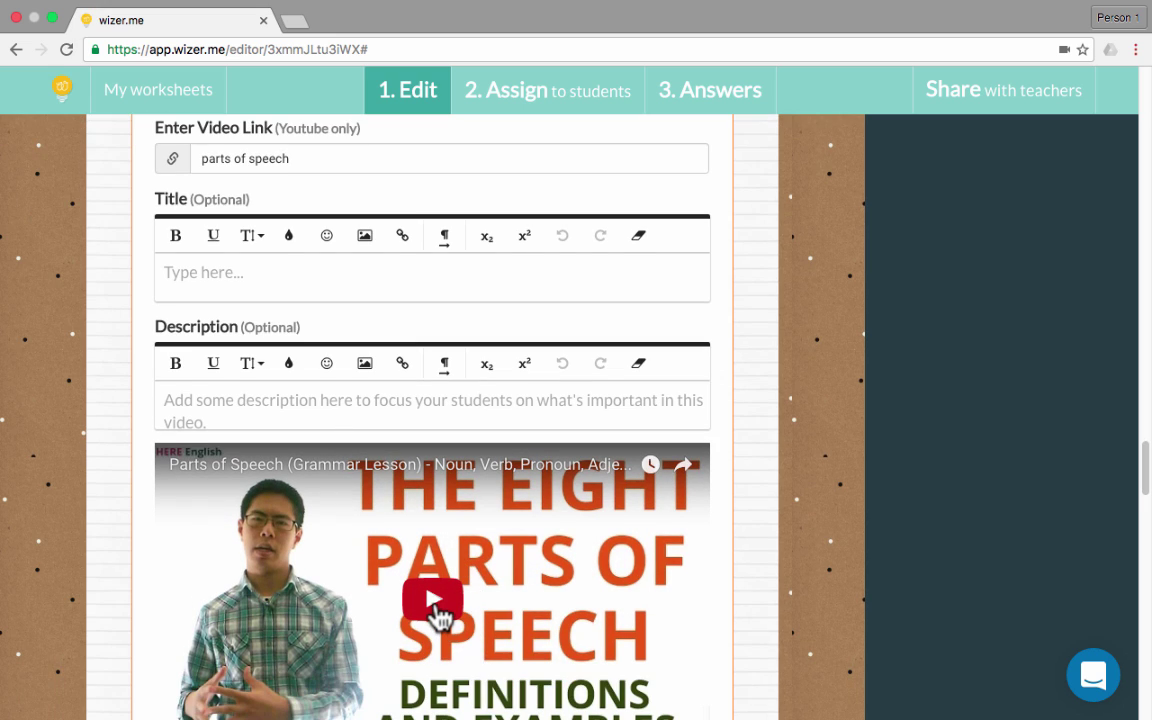
pyautogui.scroll(-6, 437, 617)
pyautogui.scroll(-13, 440, 610)
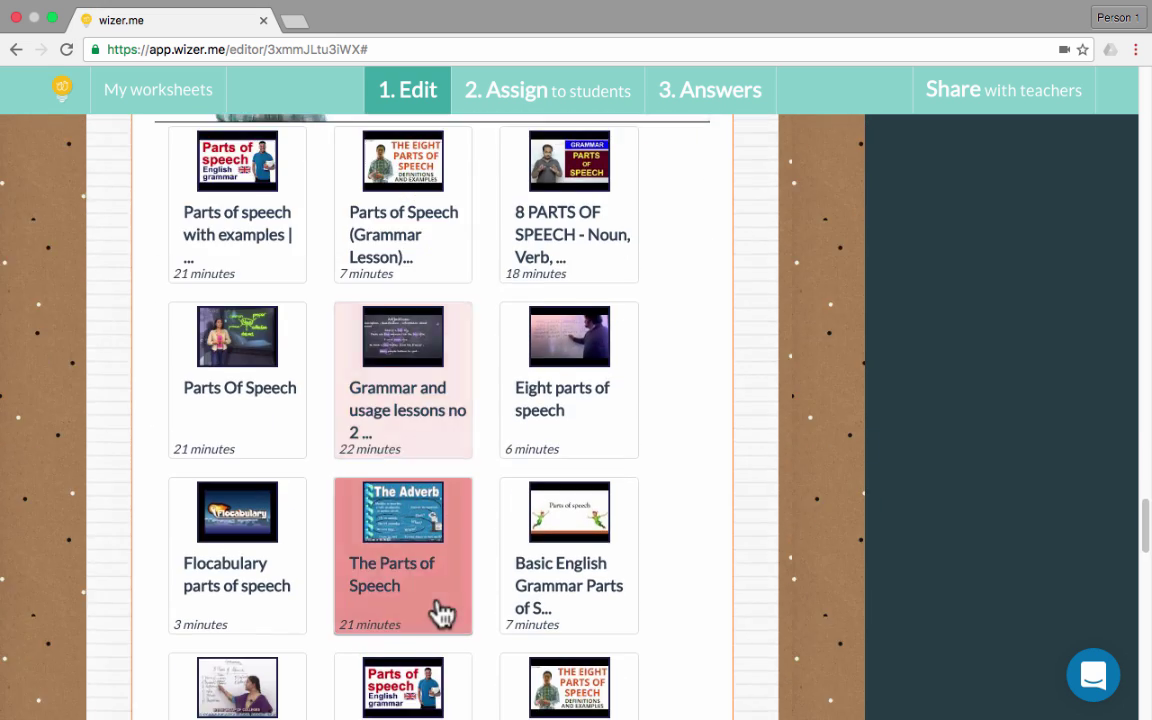
pyautogui.scroll(-6, 440, 605)
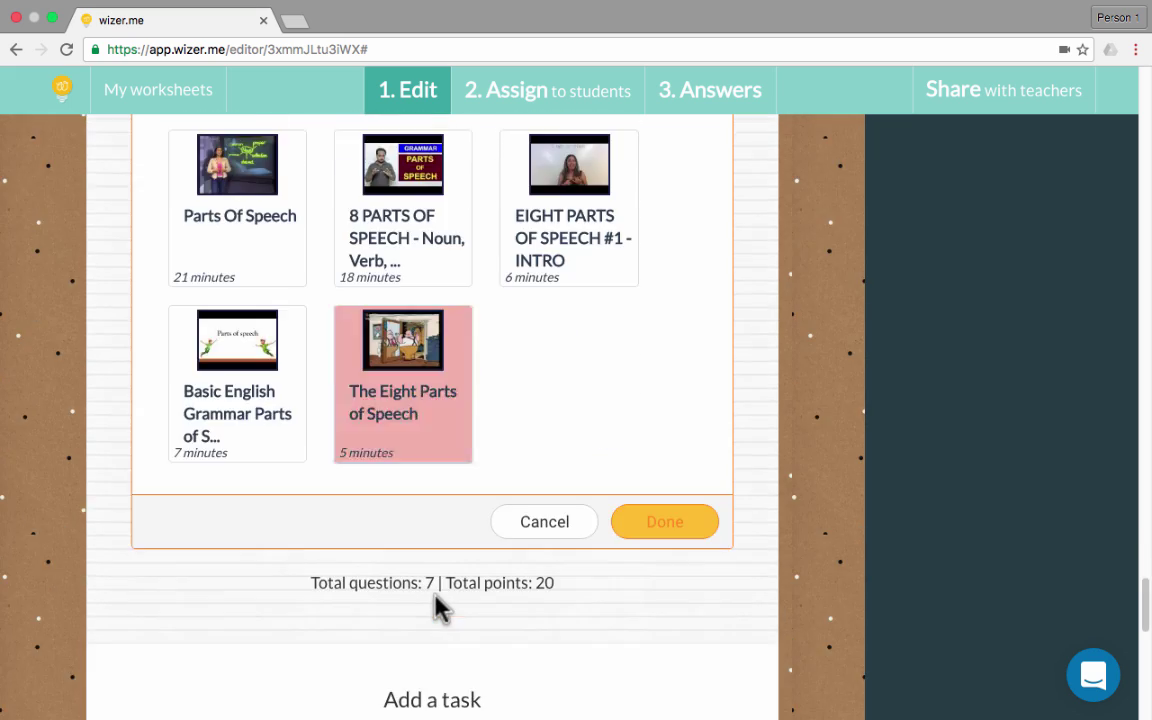
pyautogui.click(664, 461)
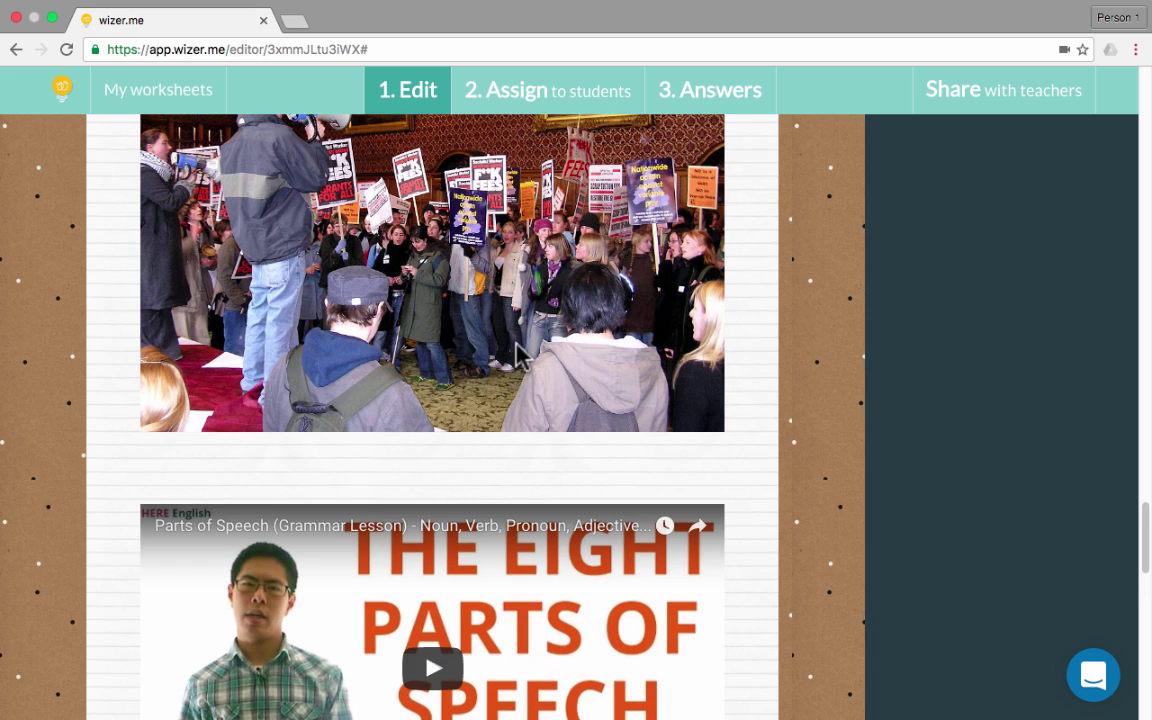
pyautogui.scroll(-3, 532, 602)
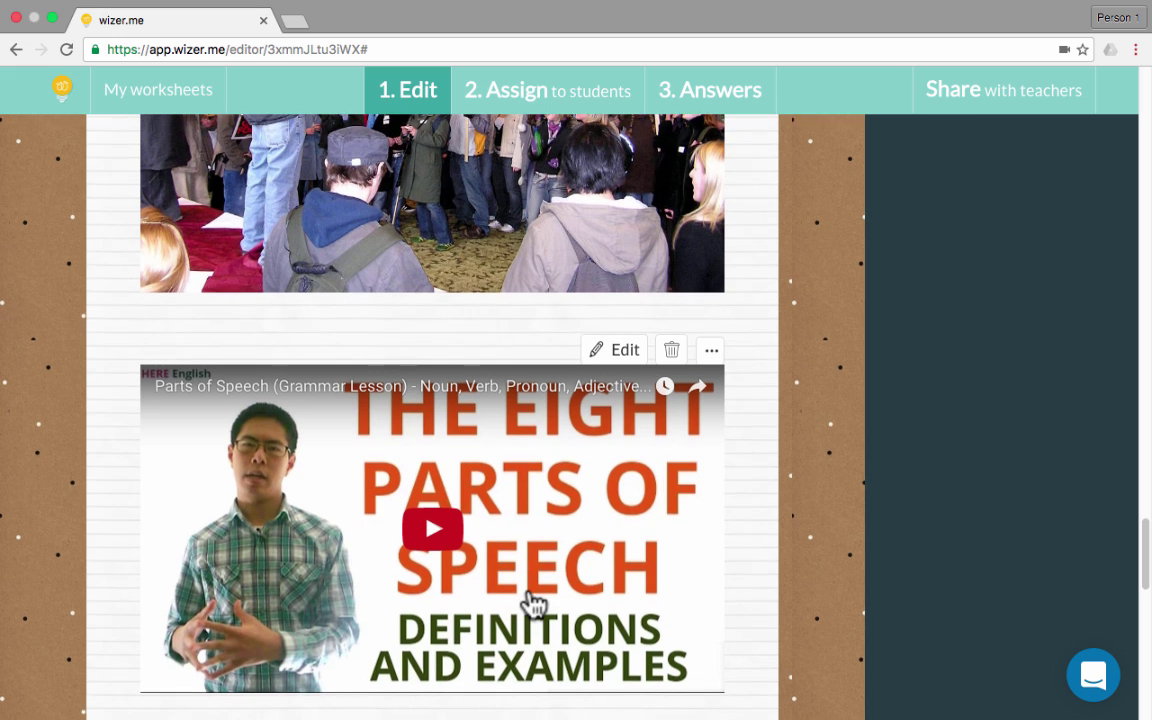
pyautogui.scroll(-4, 1147, 588)
pyautogui.moveTo(1147, 588); pyautogui.dragTo(1147, 618)
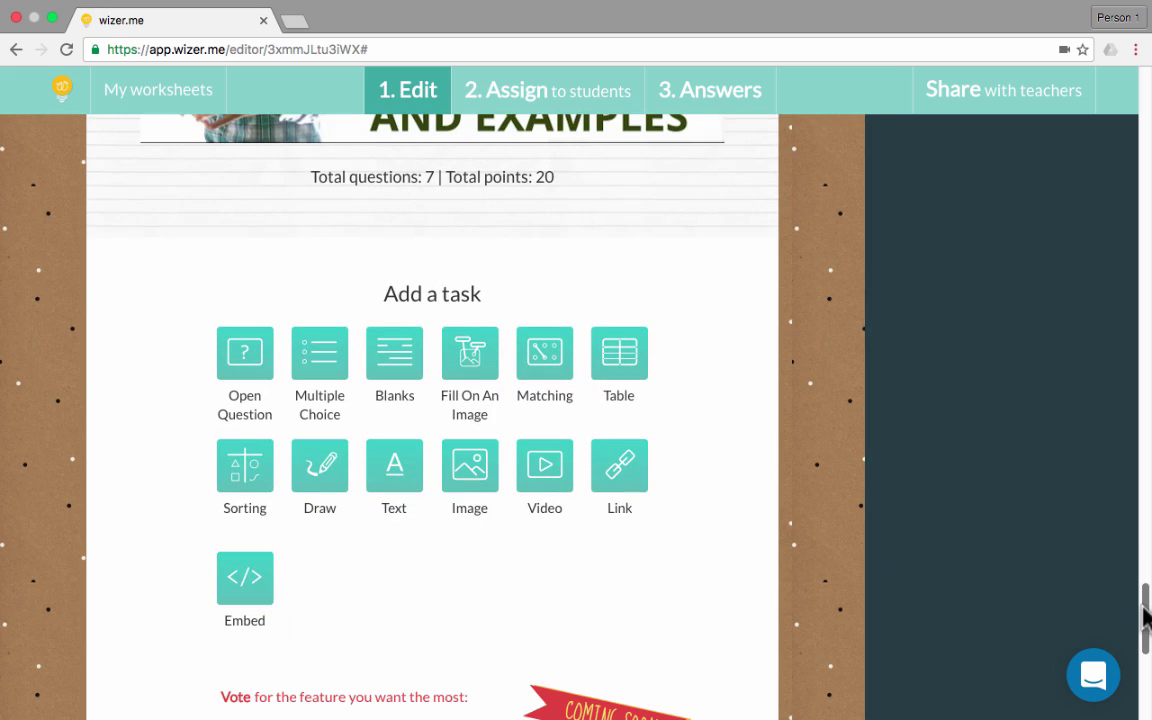
# Start a Link task, then discard it without adding it
pyautogui.click(620, 478)
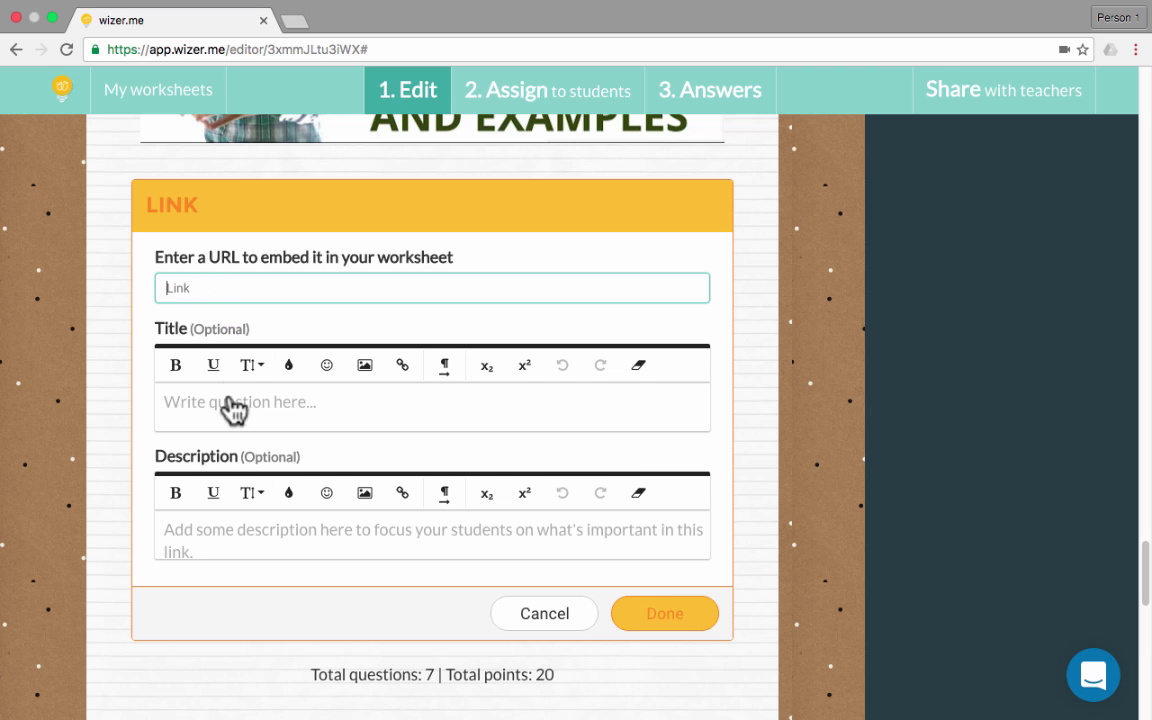
pyautogui.click(555, 613)
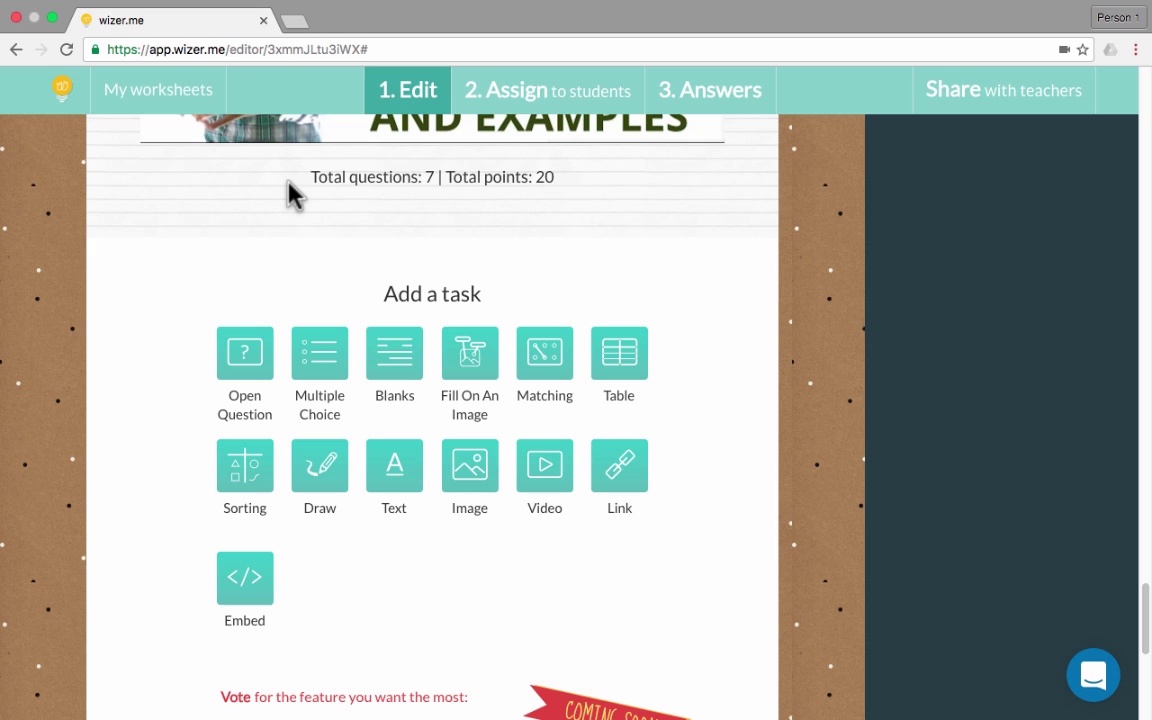
# Add an Embed task and highlight 'embed code' in its instructions, ready to paste code
pyautogui.click(238, 594)
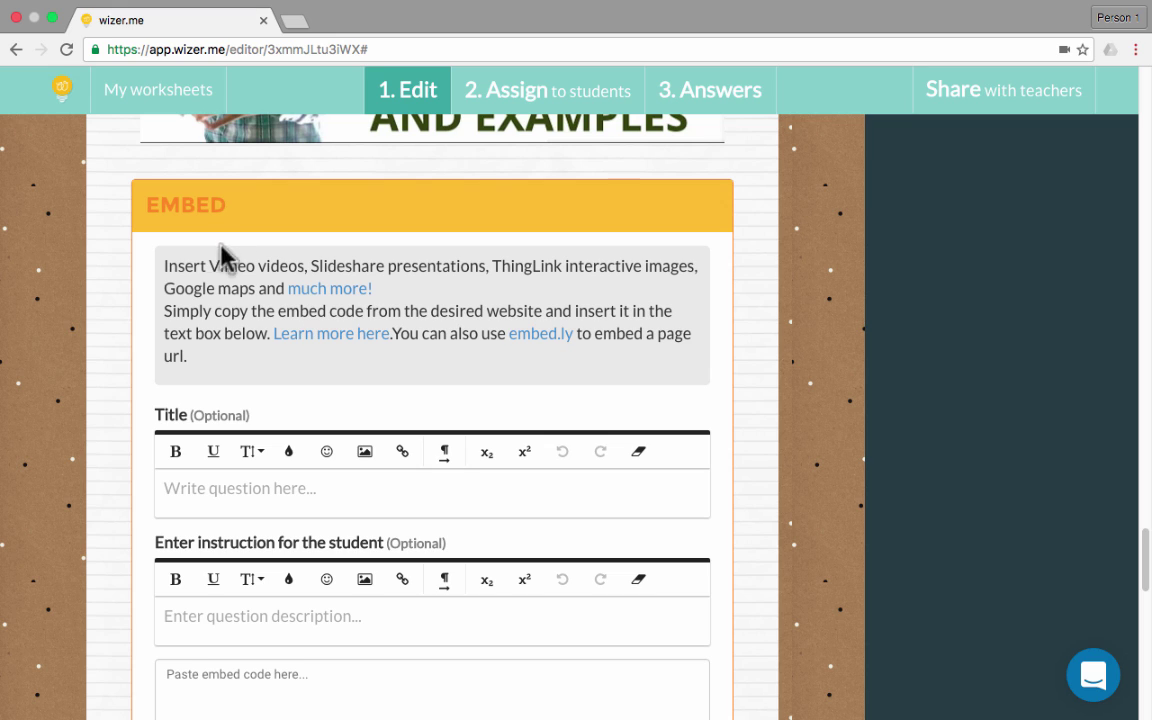
pyautogui.moveTo(218, 267); pyautogui.dragTo(558, 265)
pyautogui.moveTo(285, 311); pyautogui.dragTo(364, 311)
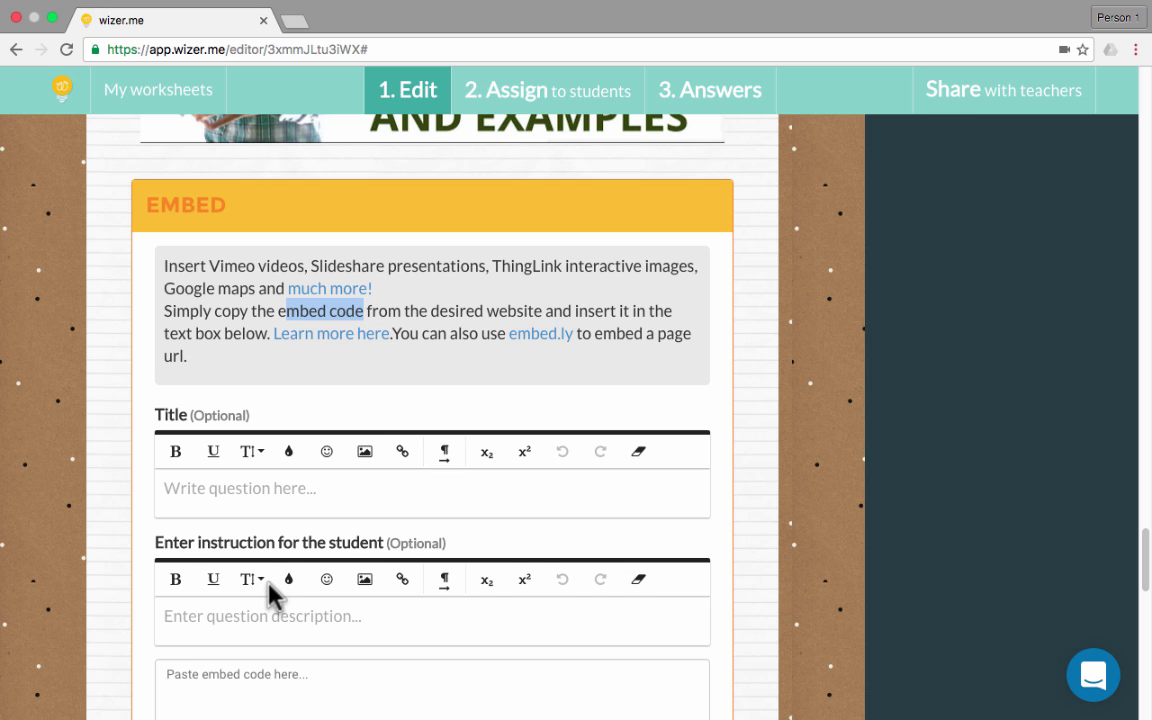
pyautogui.click(358, 686)
# Scroll back up to the worksheet's 'The Parts of Speech' cover
pyautogui.scroll(-5, 1030, 510)
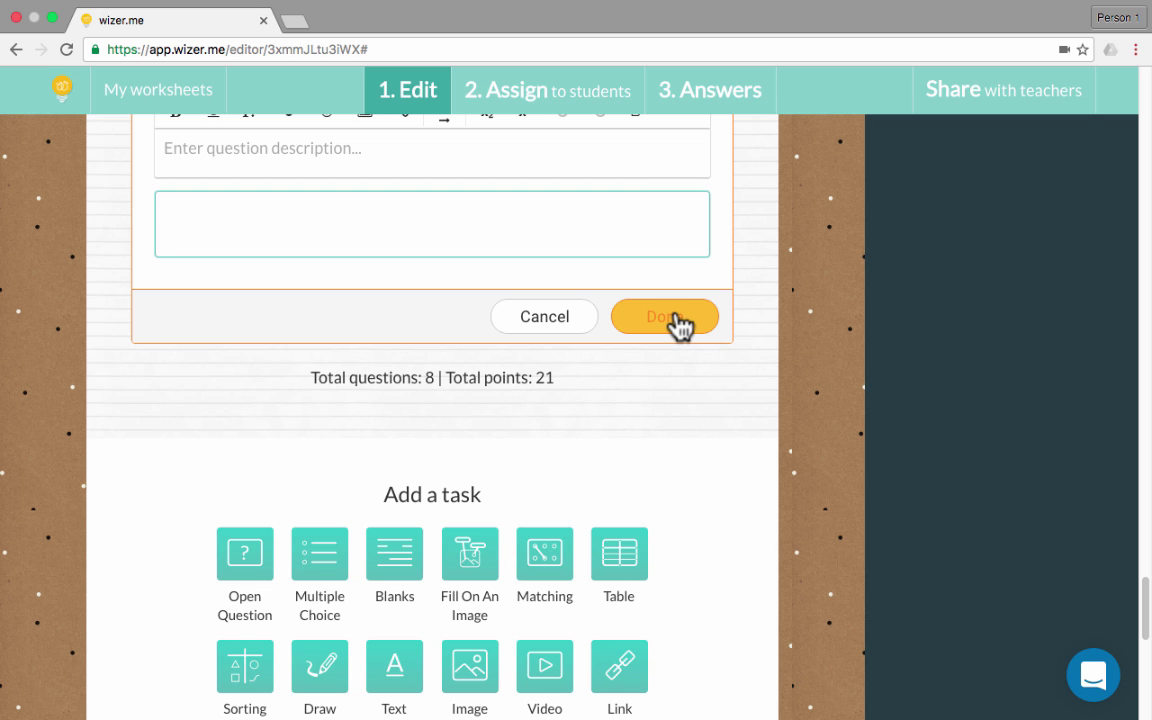
pyautogui.scroll(3, 713, 316)
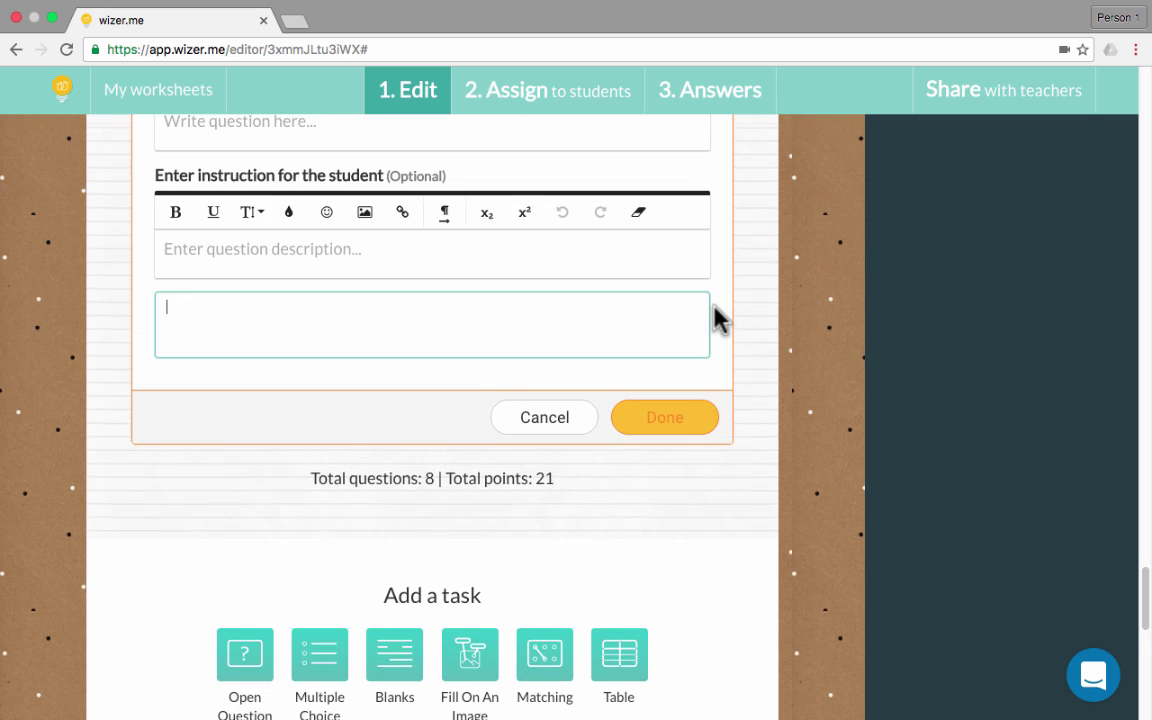
pyautogui.scroll(5, 713, 316)
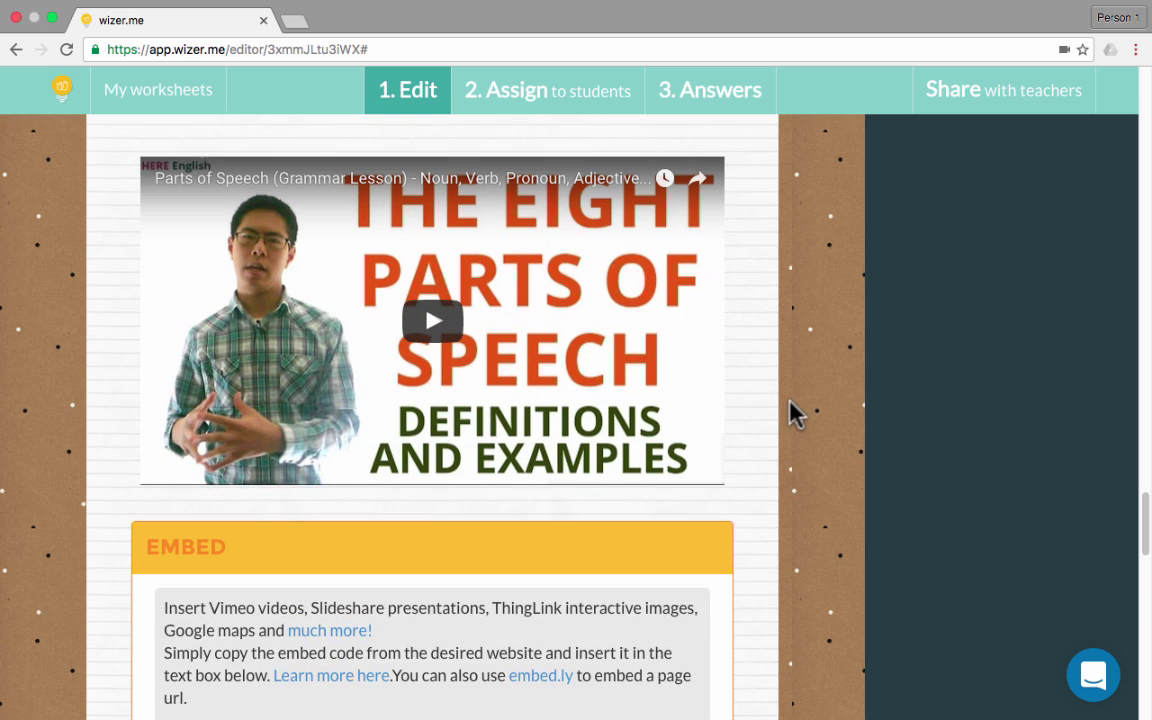
pyautogui.scroll(-10, 725, 440)
pyautogui.scroll(1, 706, 462)
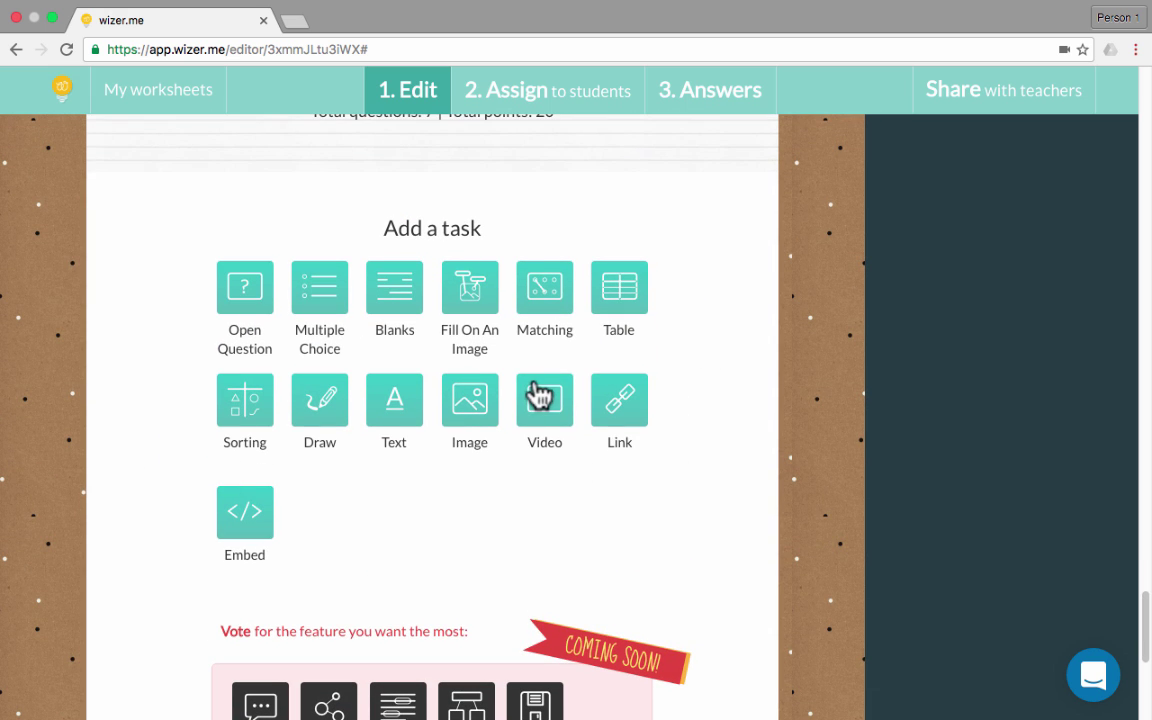
pyautogui.scroll(20, 560, 355)
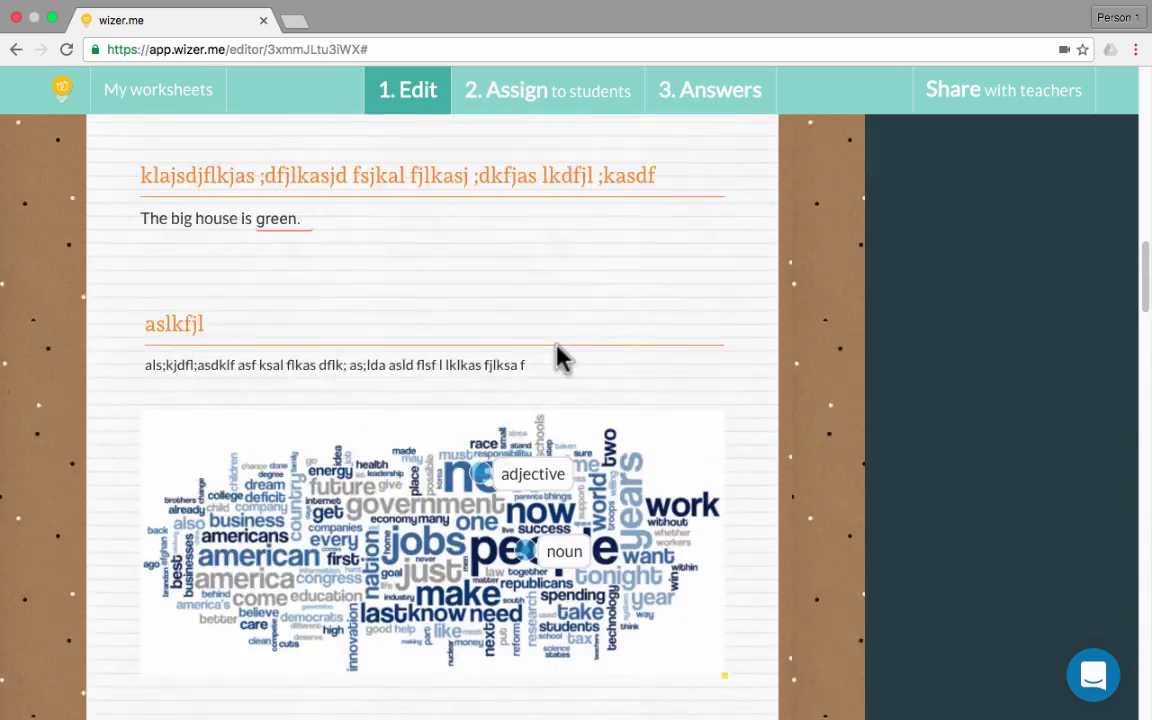
pyautogui.scroll(-1, 570, 365)
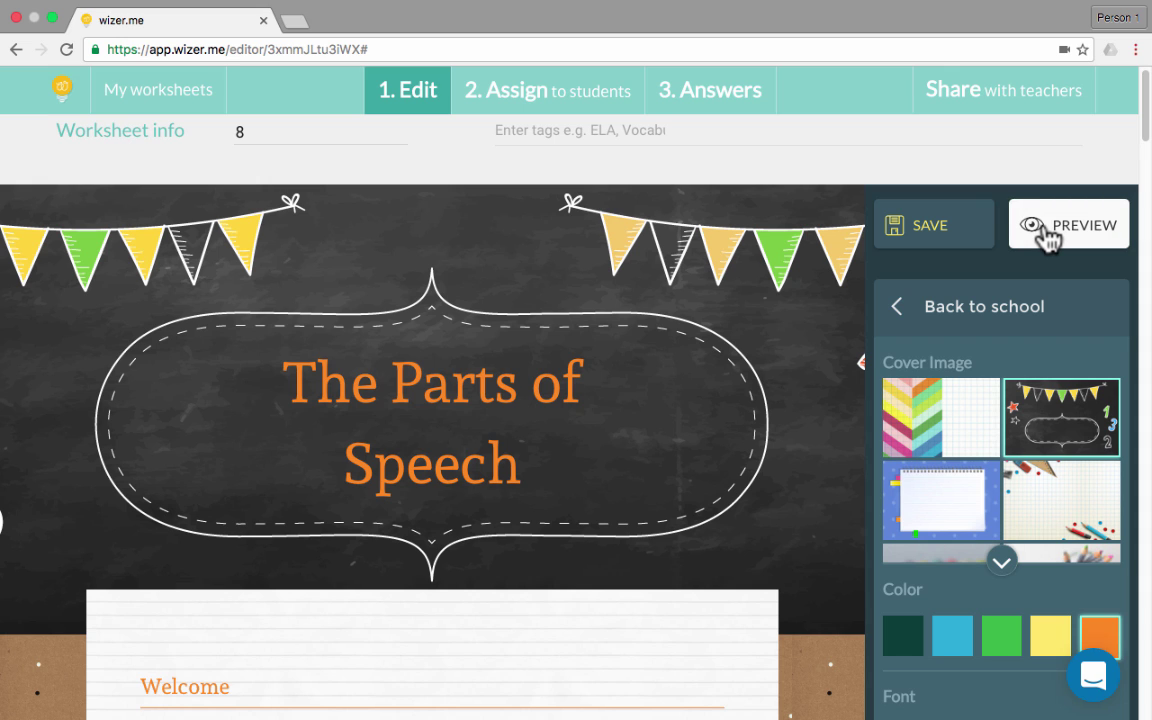
# Preview the worksheet as a student and play the Welcome audio clip
pyautogui.click(1042, 228)
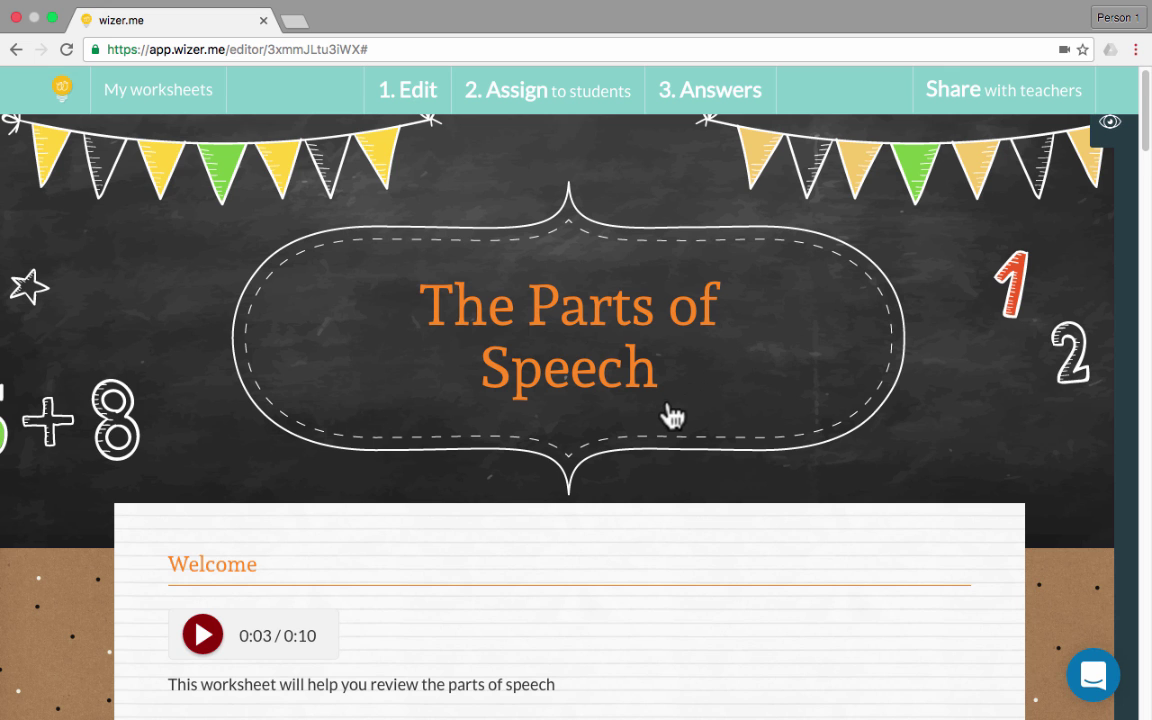
pyautogui.scroll(-3, 668, 420)
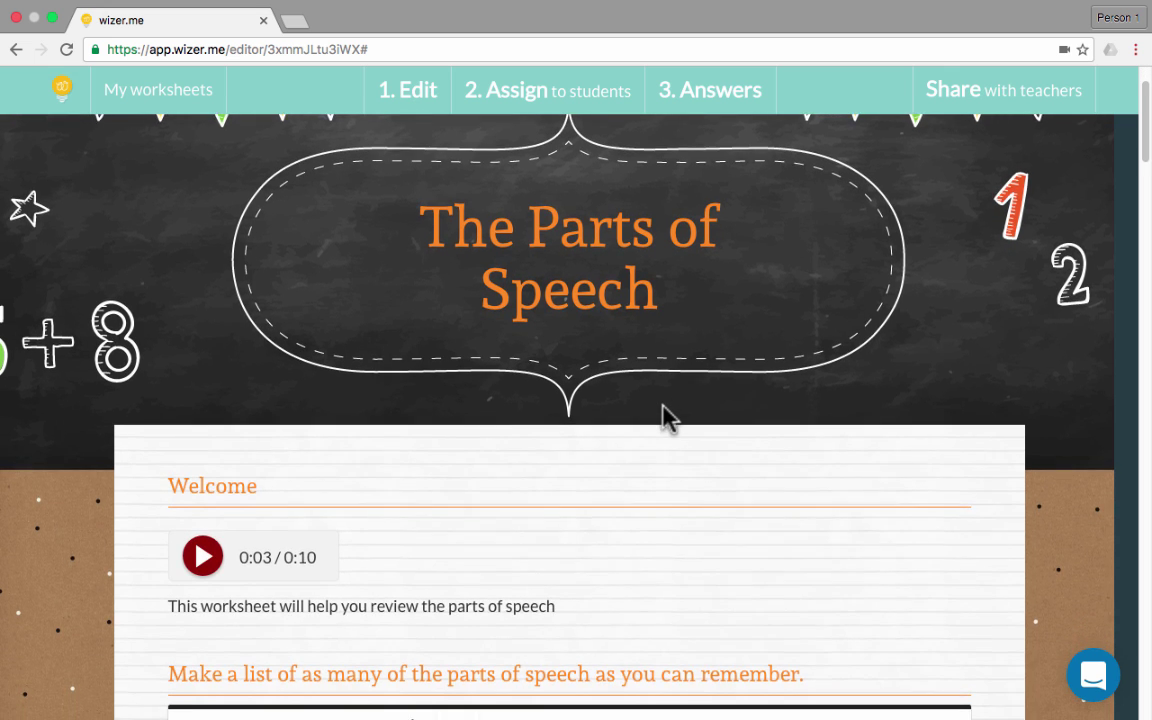
pyautogui.scroll(-2, 660, 420)
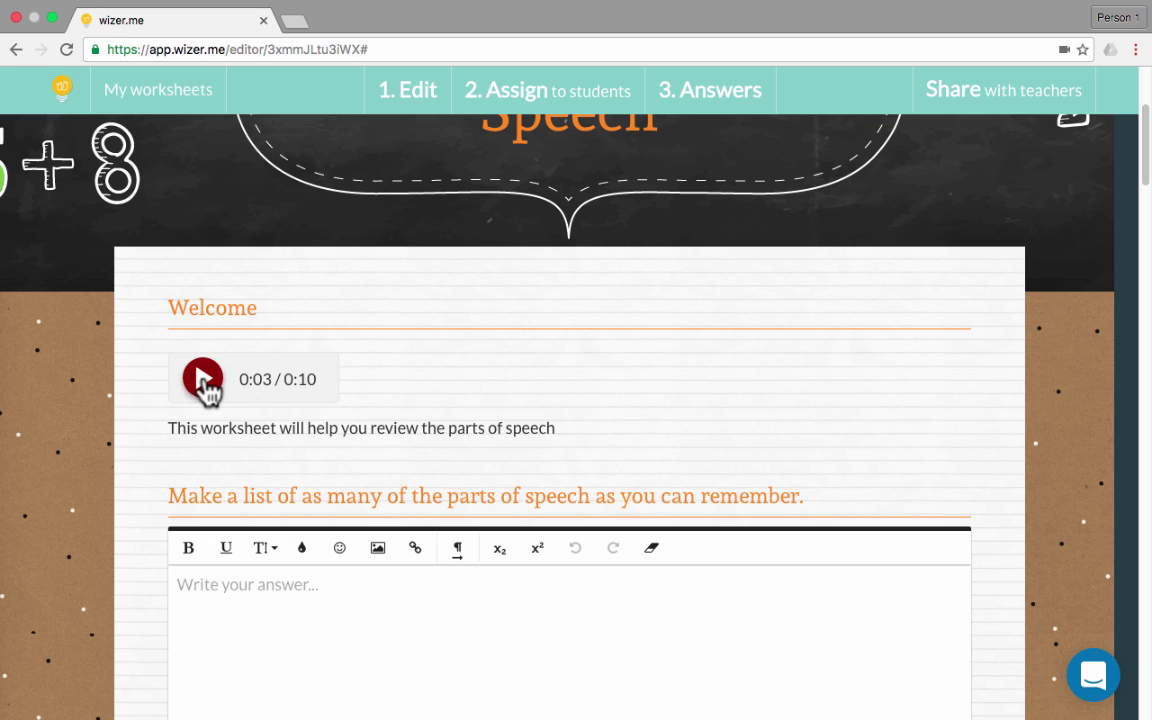
pyautogui.click(203, 378)
# Answer the list question with 'noun, verb, article, adjective.'
pyautogui.scroll(-4, 205, 398)
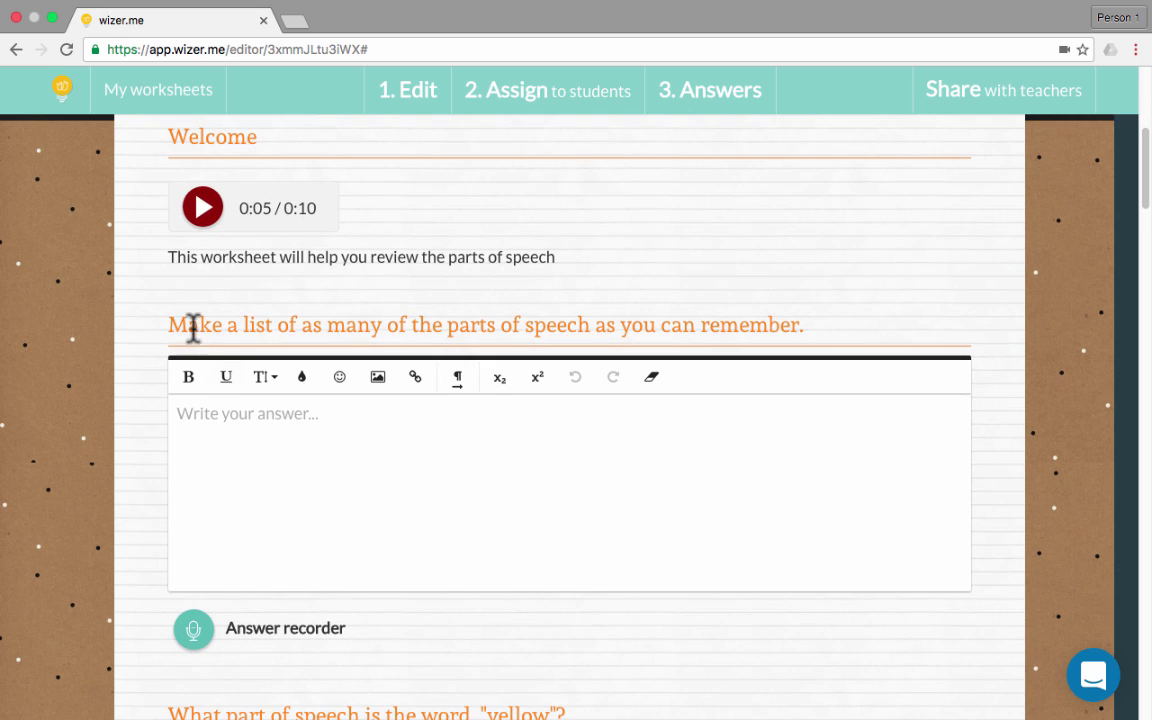
pyautogui.click(345, 420)
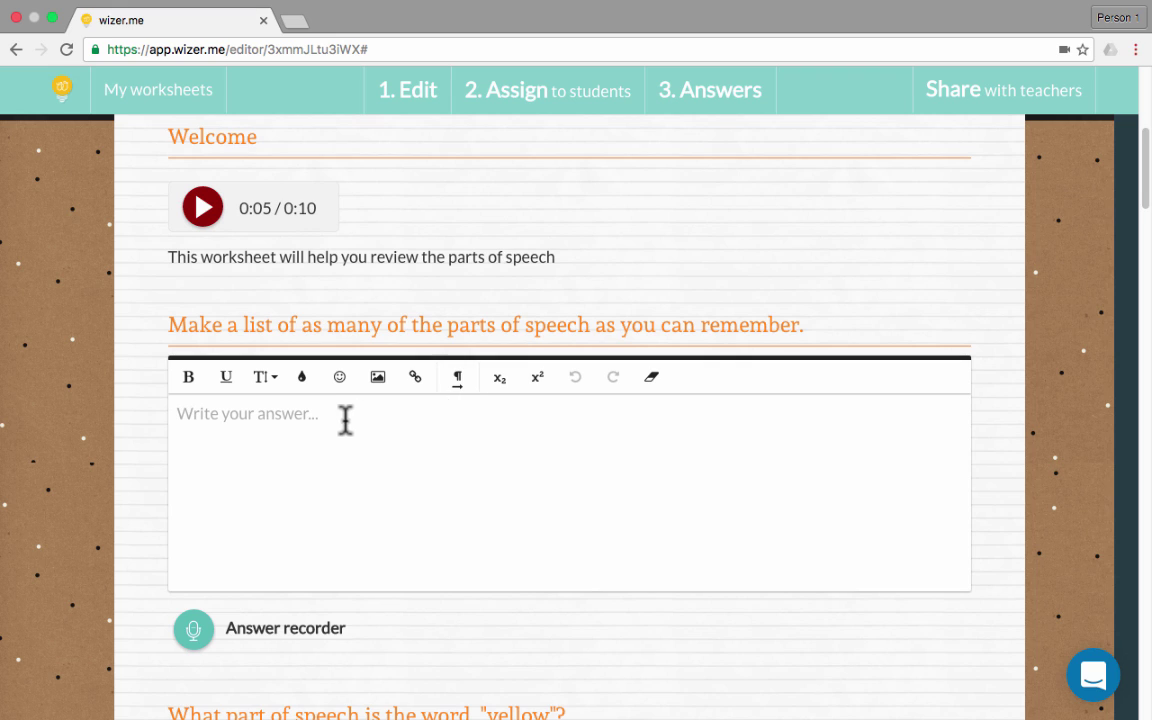
pyautogui.write('noun')
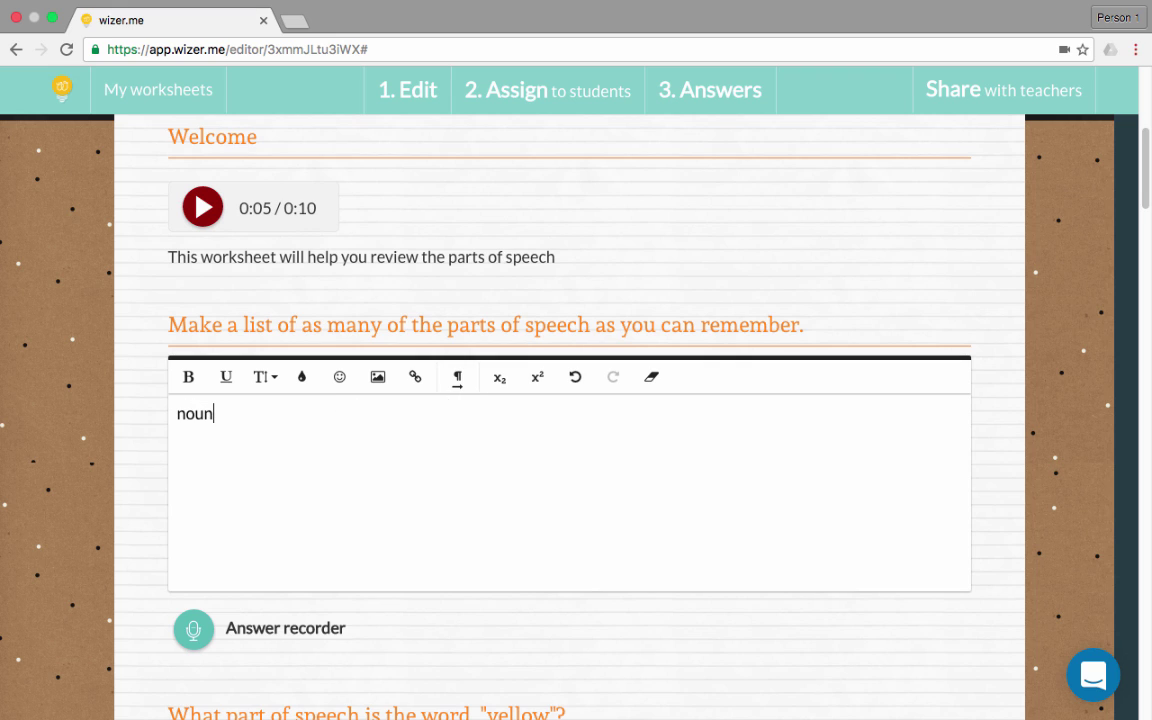
pyautogui.write(', verb, article, adjectiv')
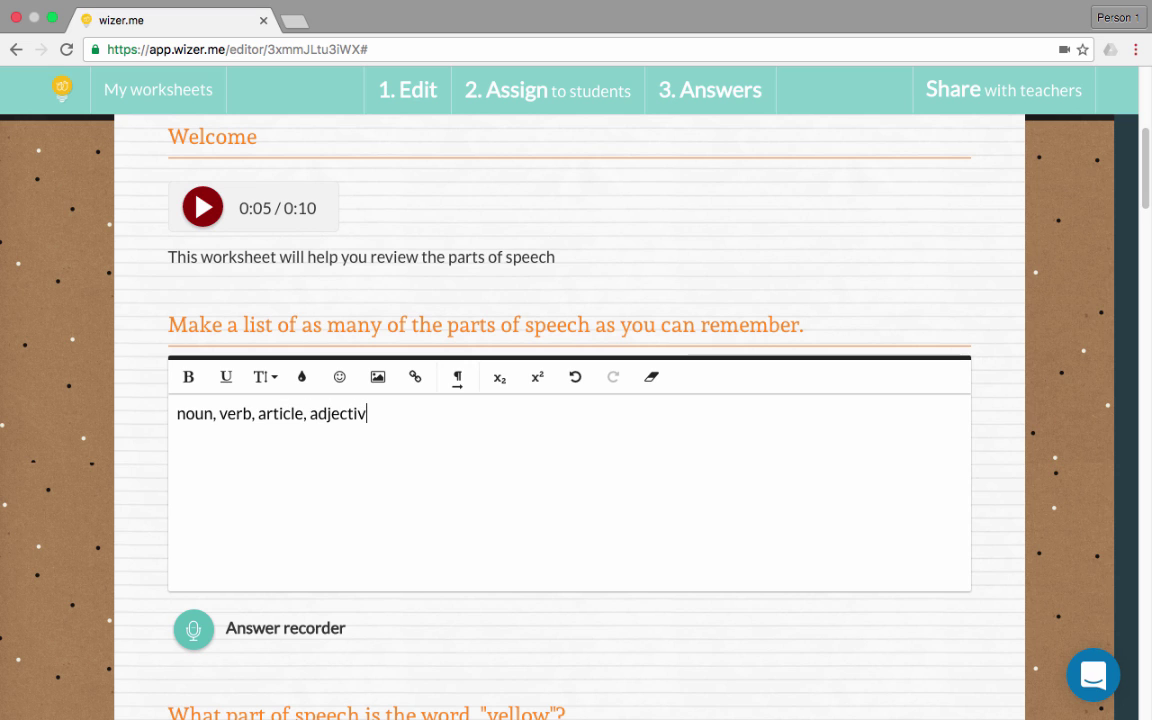
pyautogui.write('e.')
pyautogui.scroll(-2, 404, 656)
pyautogui.press('Return')
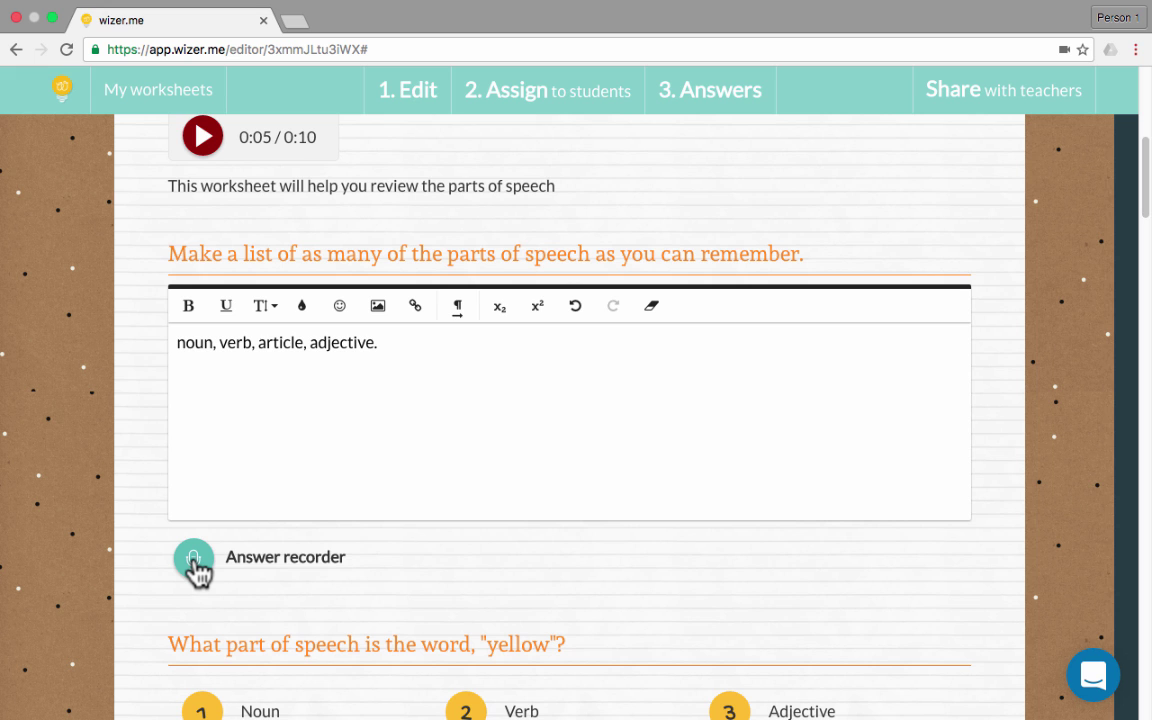
# Record a 5-second spoken answer to the list question and upload it
pyautogui.click(194, 560)
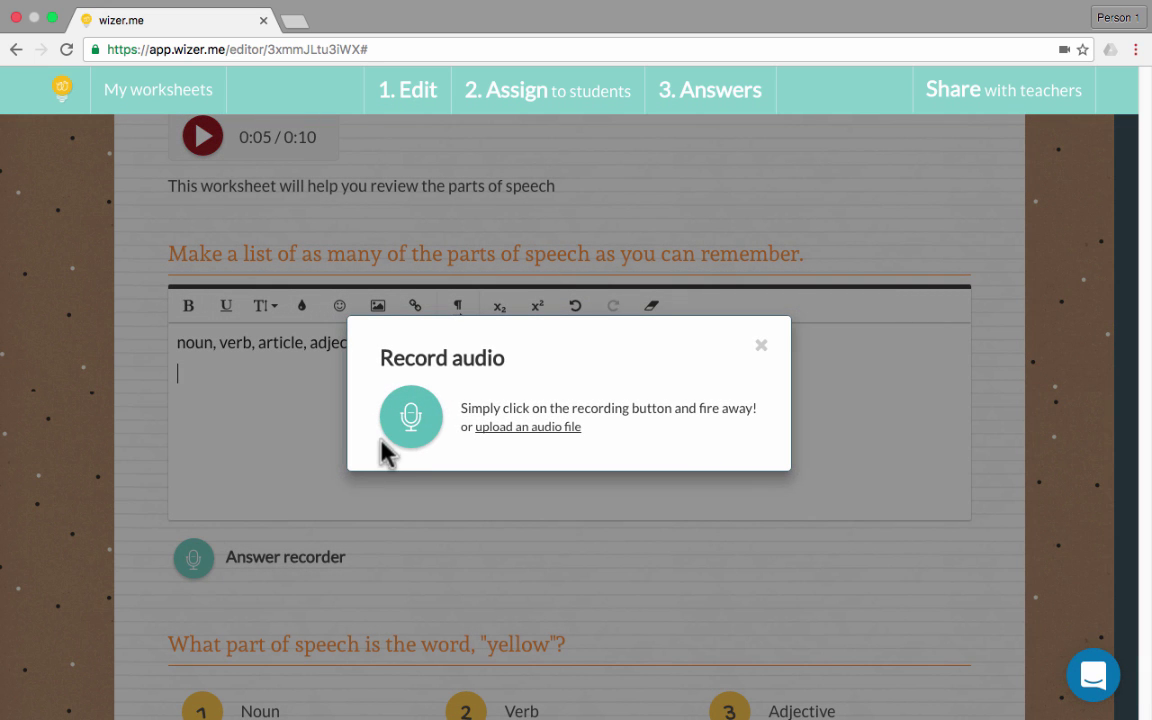
pyautogui.click(410, 430)
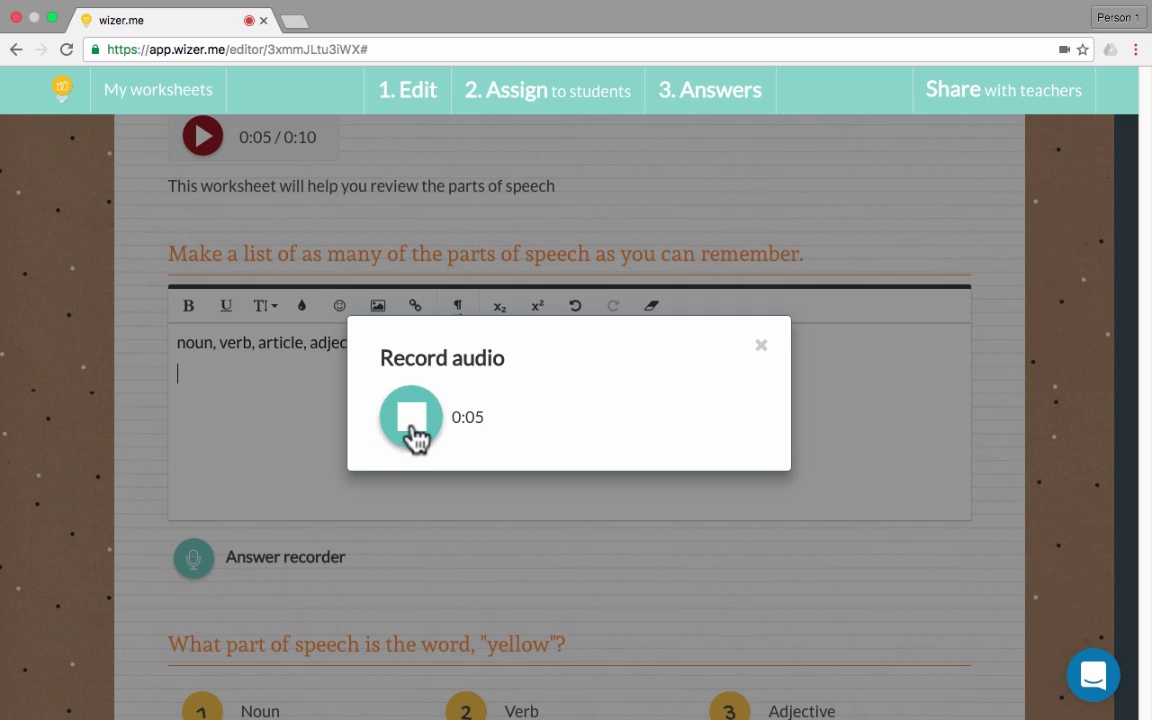
pyautogui.click(411, 425)
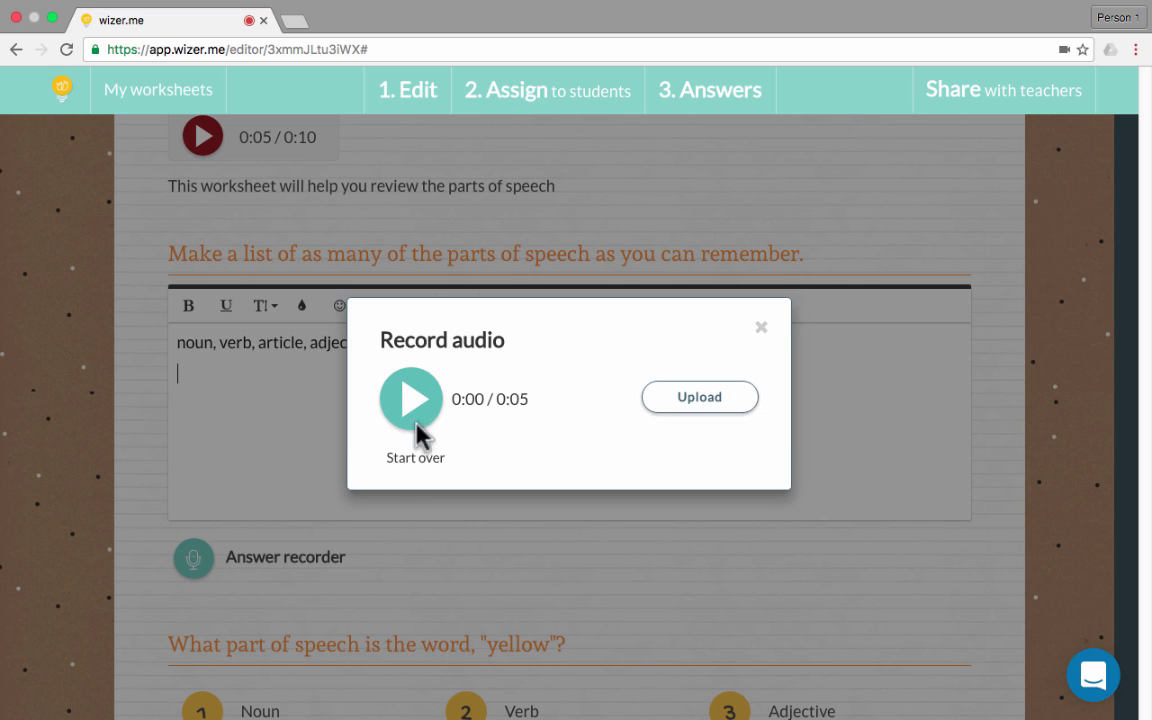
pyautogui.click(718, 405)
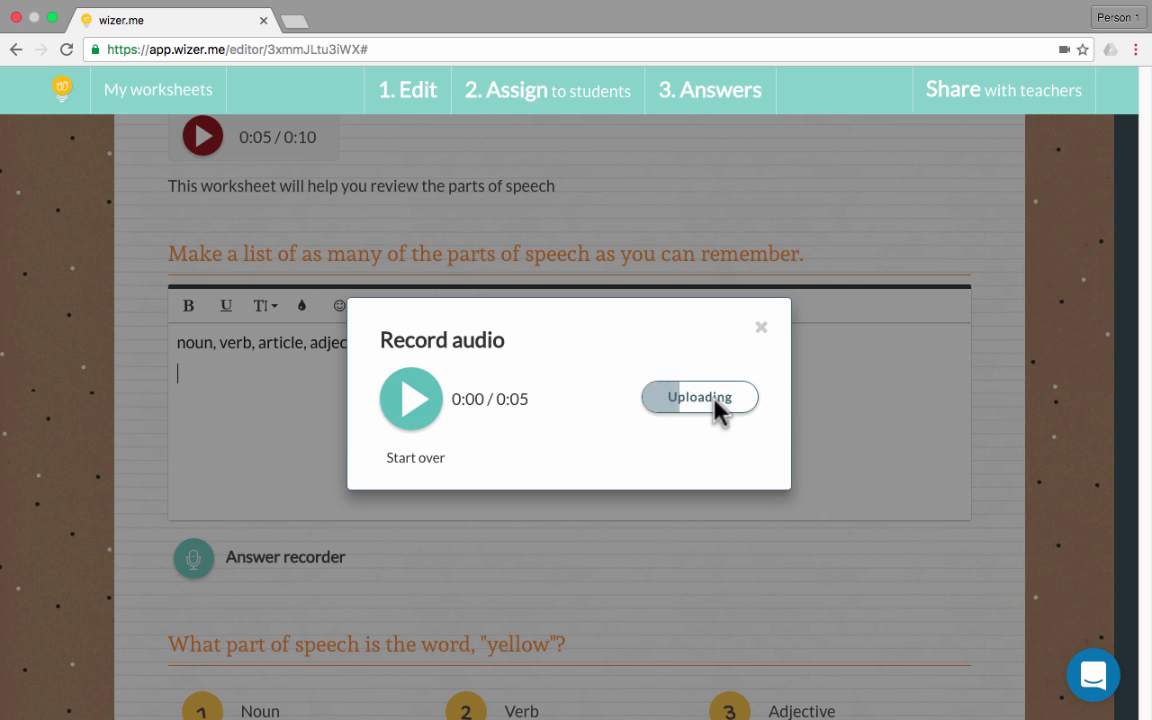
pyautogui.click(761, 328)
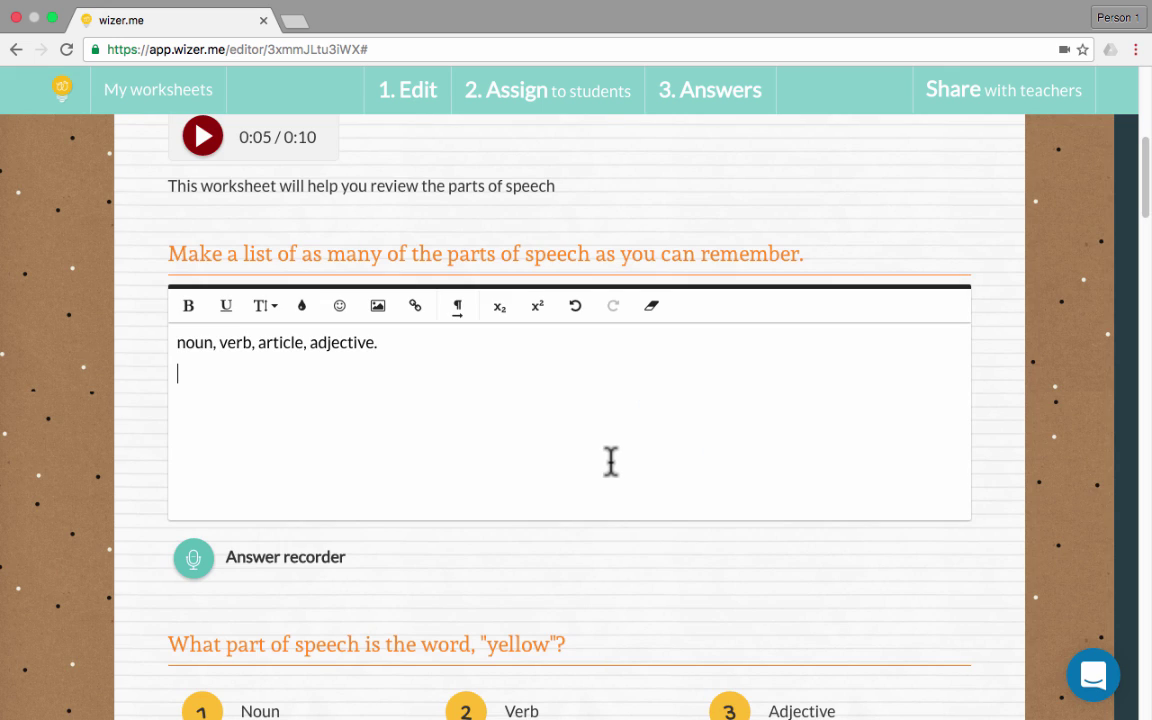
pyautogui.scroll(-3, 562, 545)
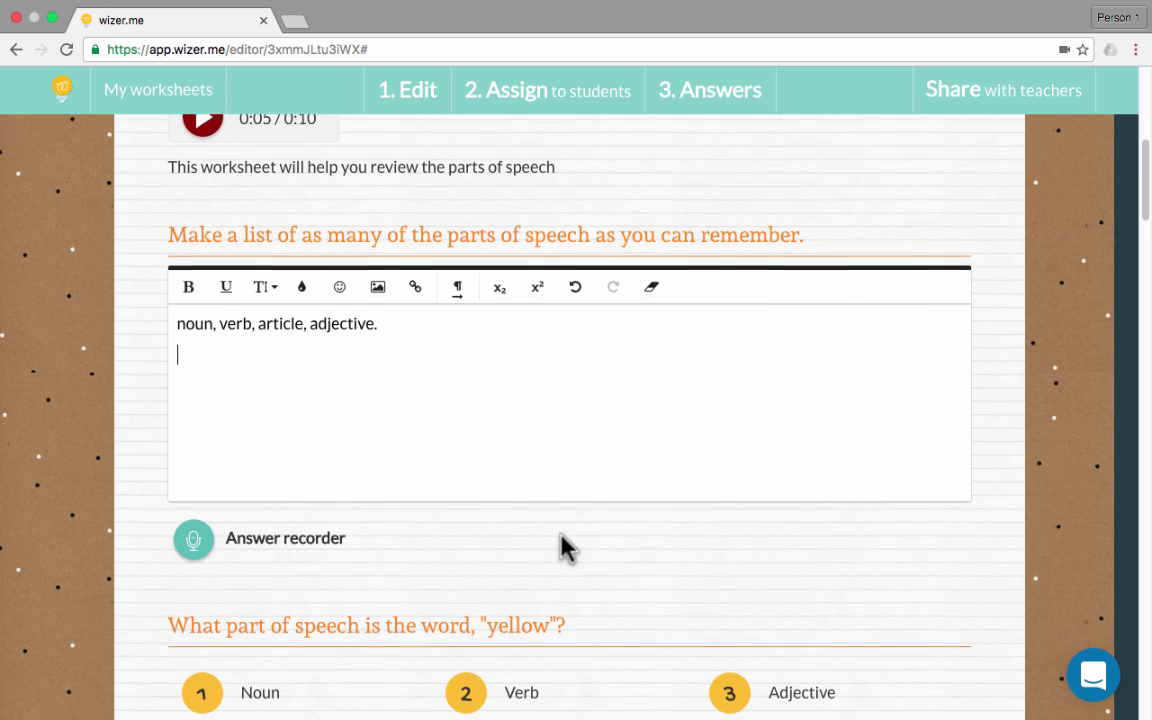
# Answer 'yellow' with Adjective and fill the blank with 'green'
pyautogui.scroll(-4, 562, 545)
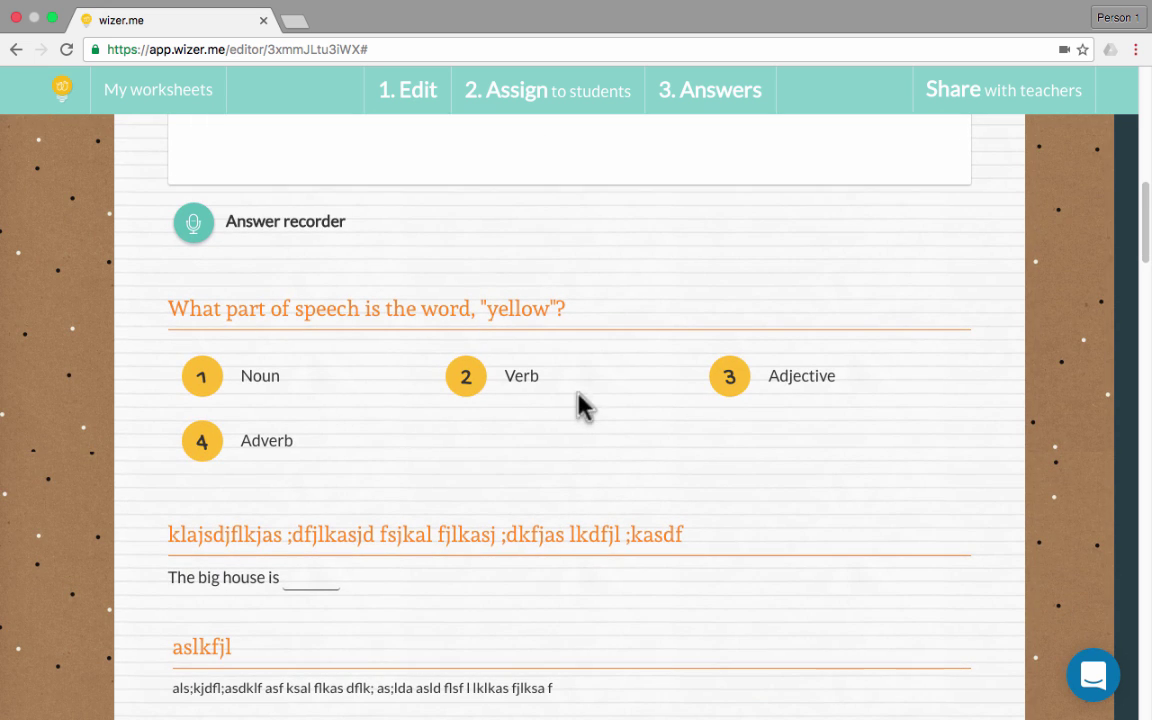
pyautogui.click(729, 378)
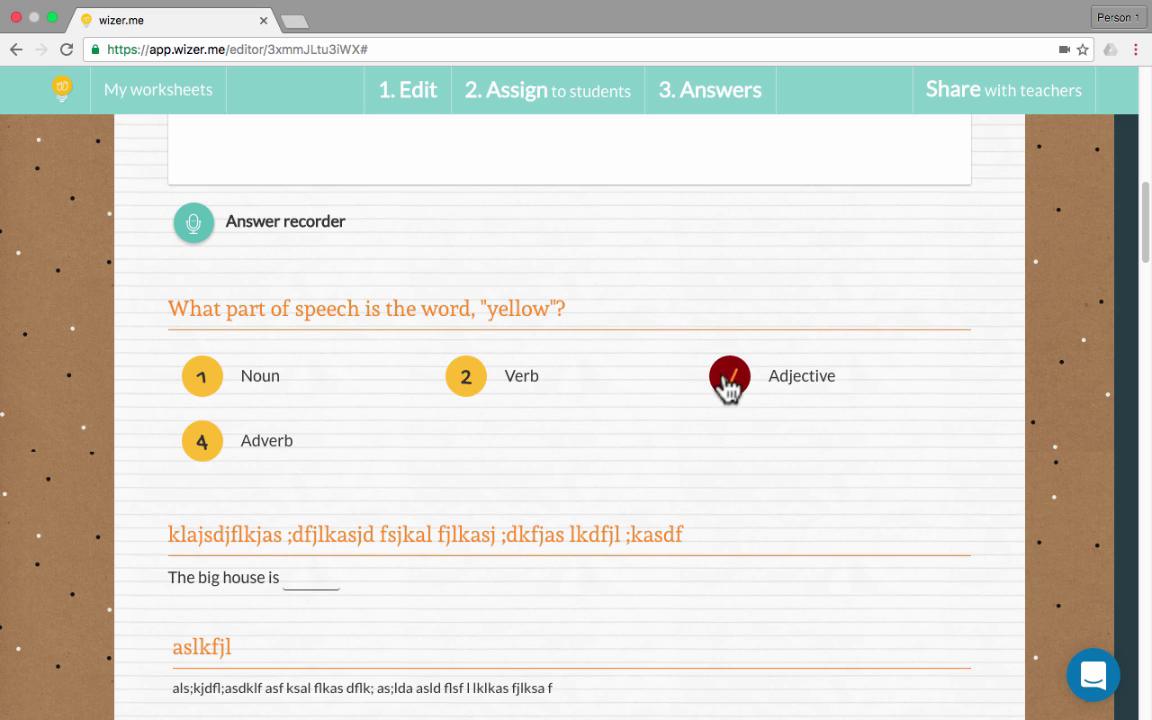
pyautogui.click(204, 441)
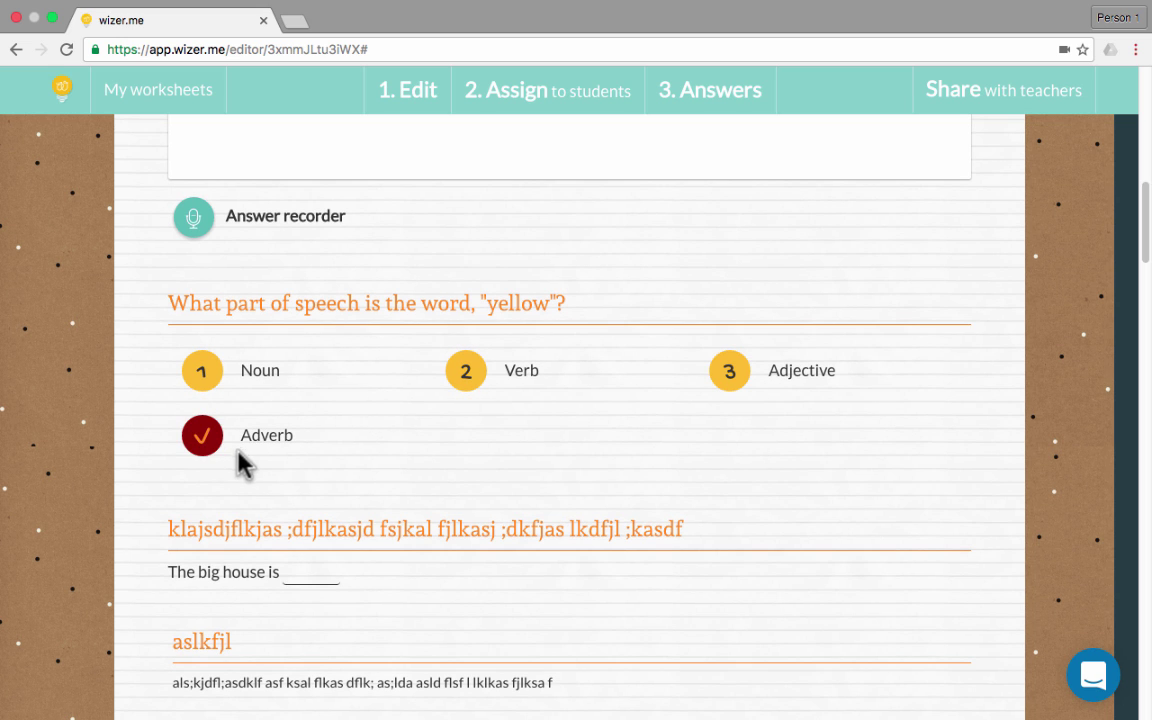
pyautogui.click(208, 444)
pyautogui.click(214, 449)
pyautogui.click(730, 374)
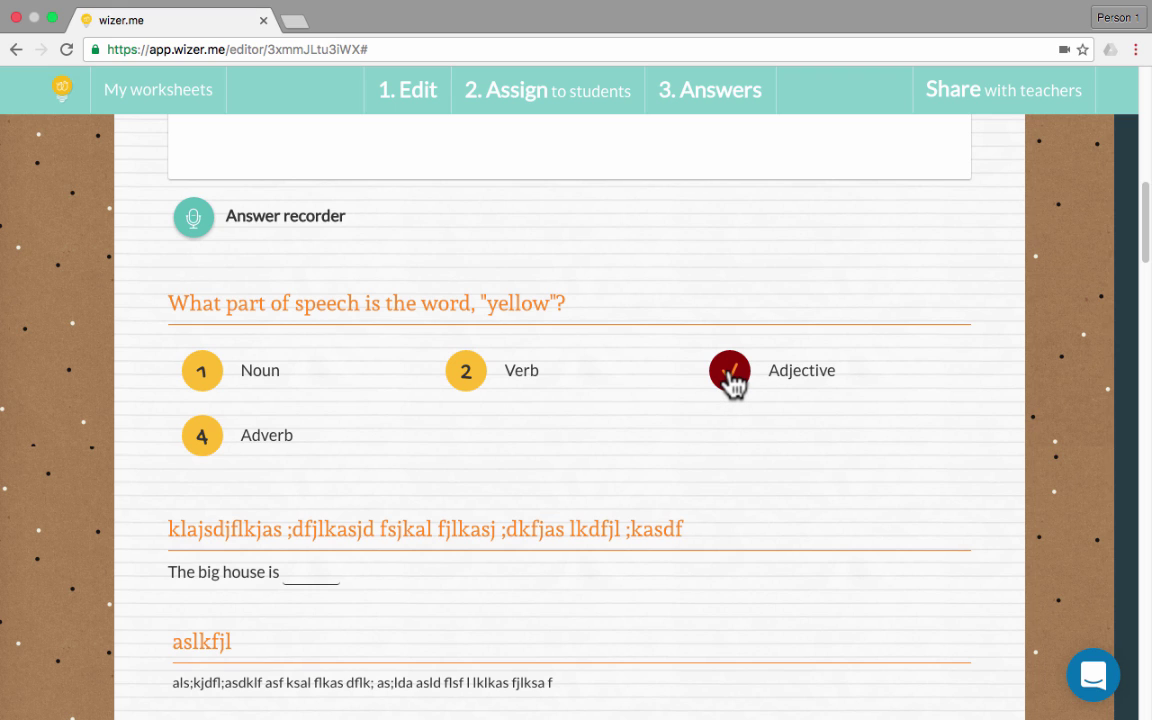
pyautogui.scroll(-1, 463, 575)
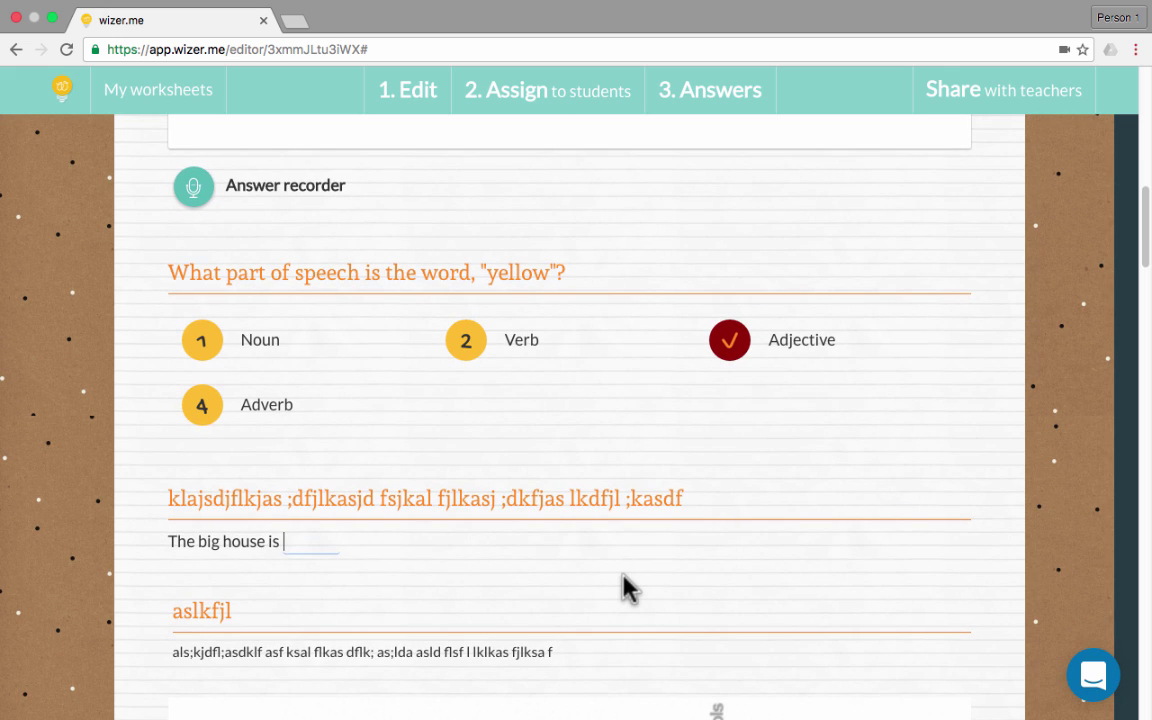
pyautogui.write('green.')
pyautogui.scroll(-10, 578, 550)
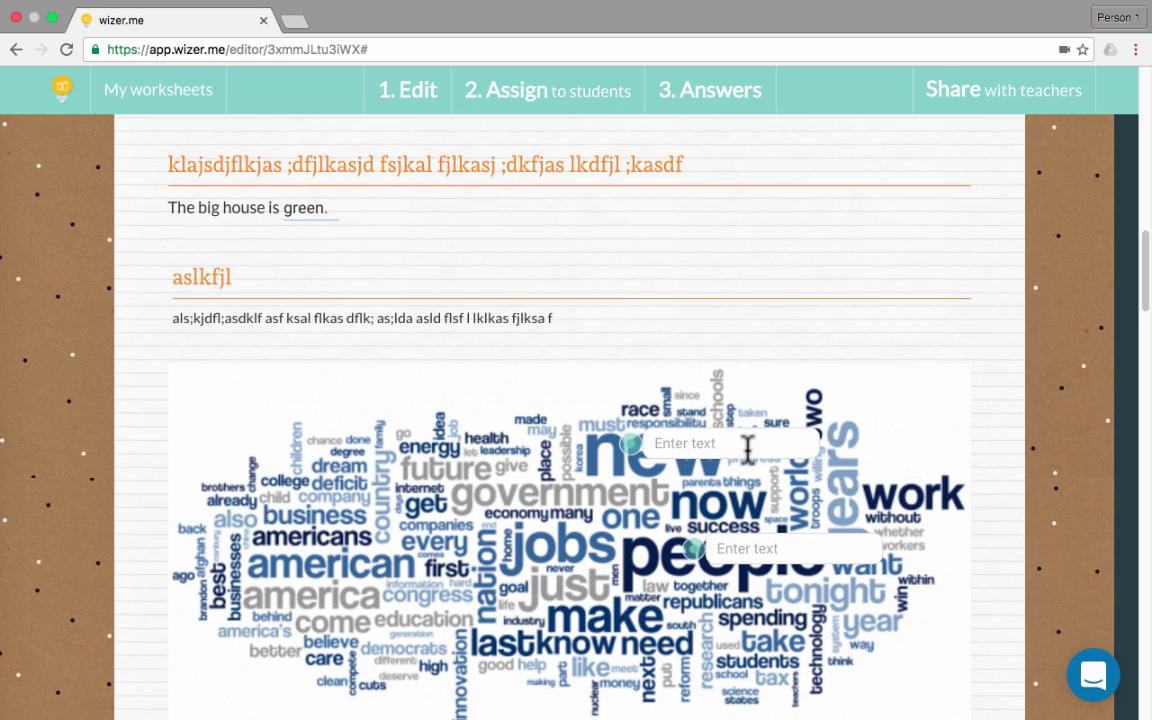
# Label both word-cloud hotspots with 'noun'
pyautogui.click(638, 450)
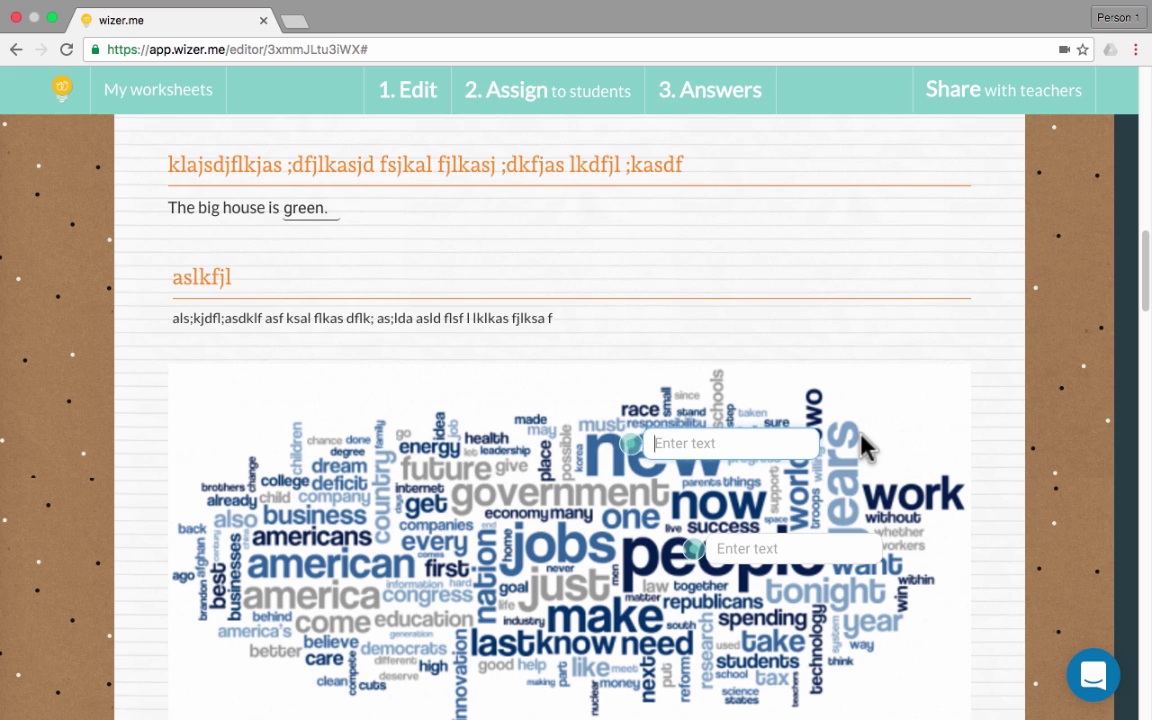
pyautogui.write('noun')
pyautogui.press('Return')
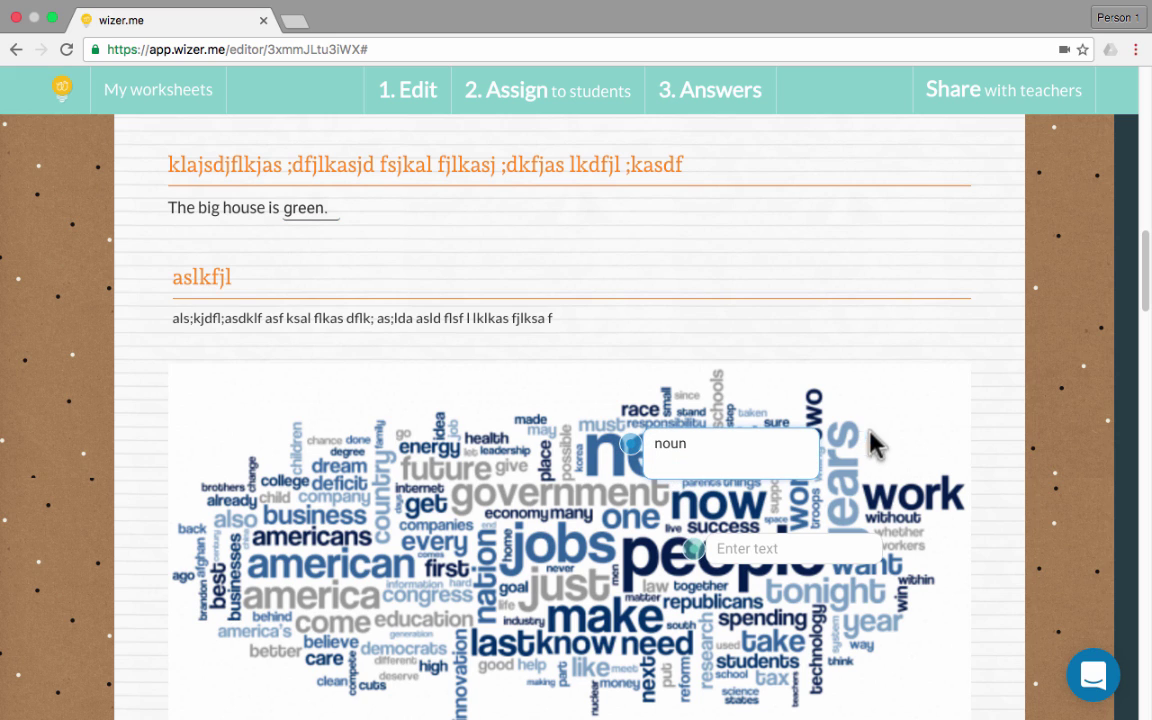
pyautogui.doubleClick(654, 443)
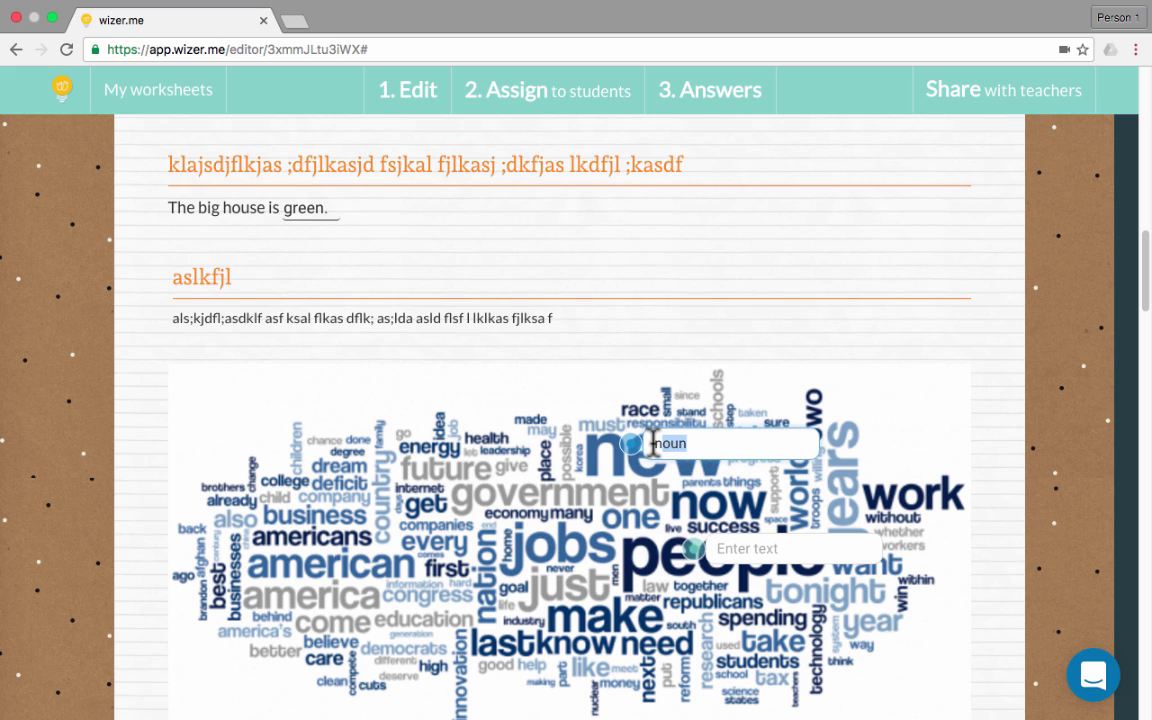
pyautogui.click(760, 549)
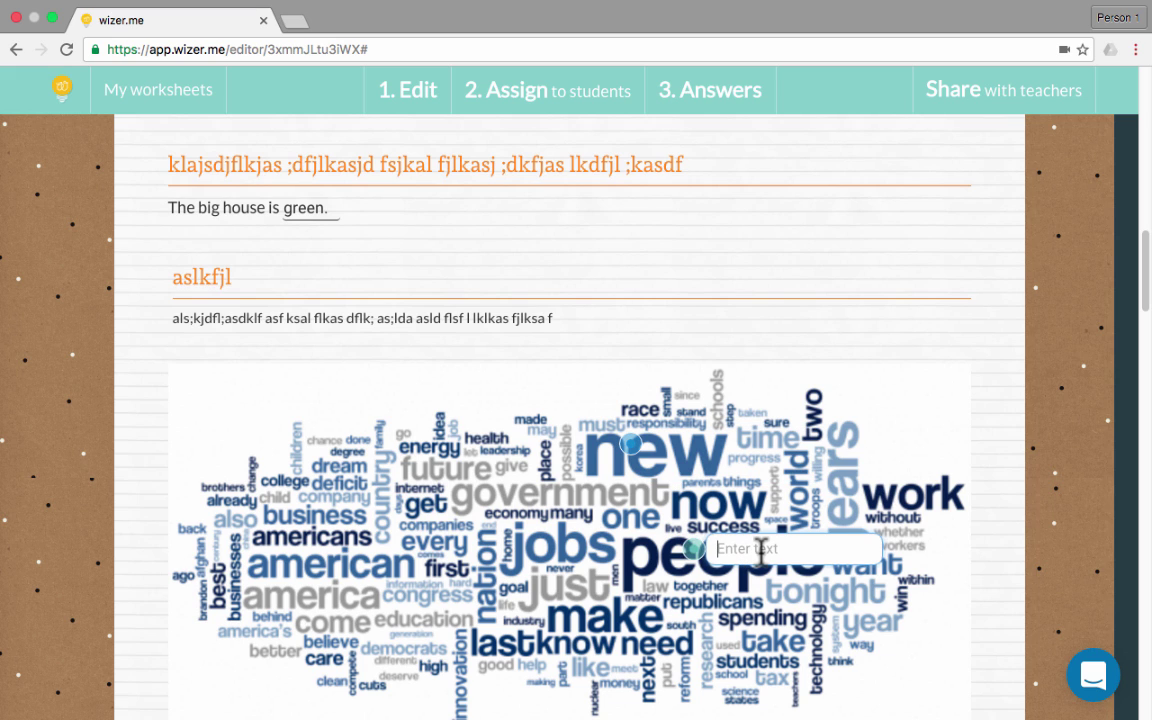
pyautogui.write('noun')
pyautogui.scroll(-1, 790, 590)
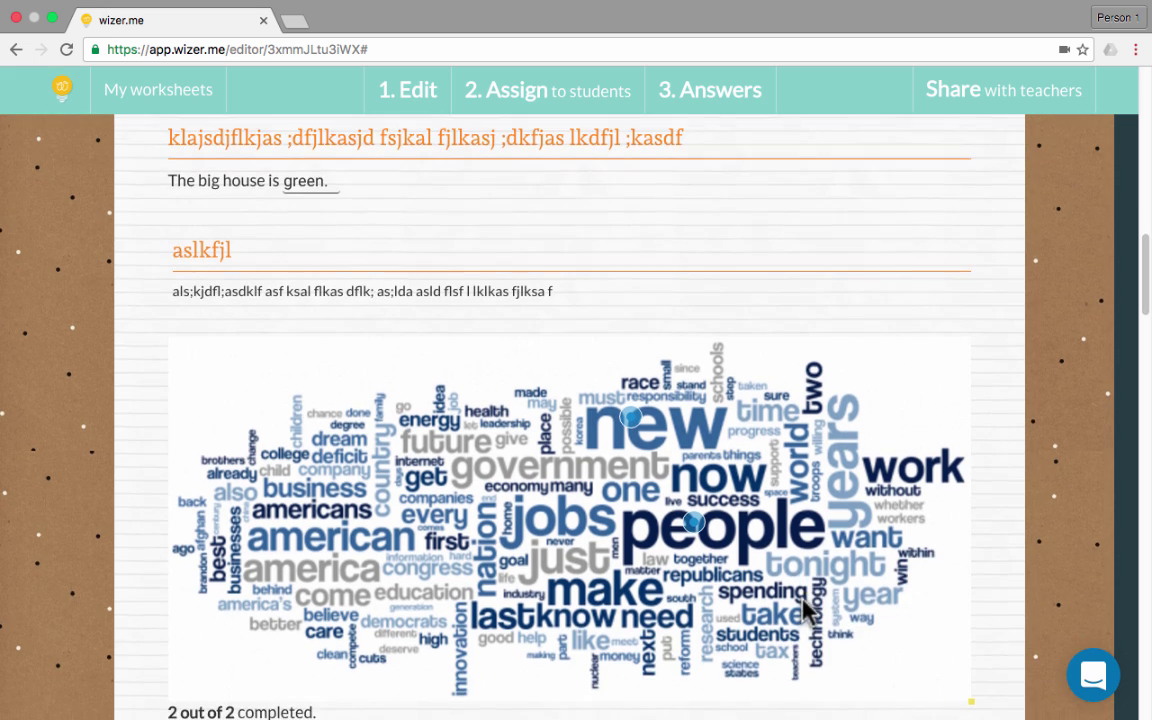
# Match Adverb to 'slowly' and Article to 'the'
pyautogui.scroll(-10, 803, 607)
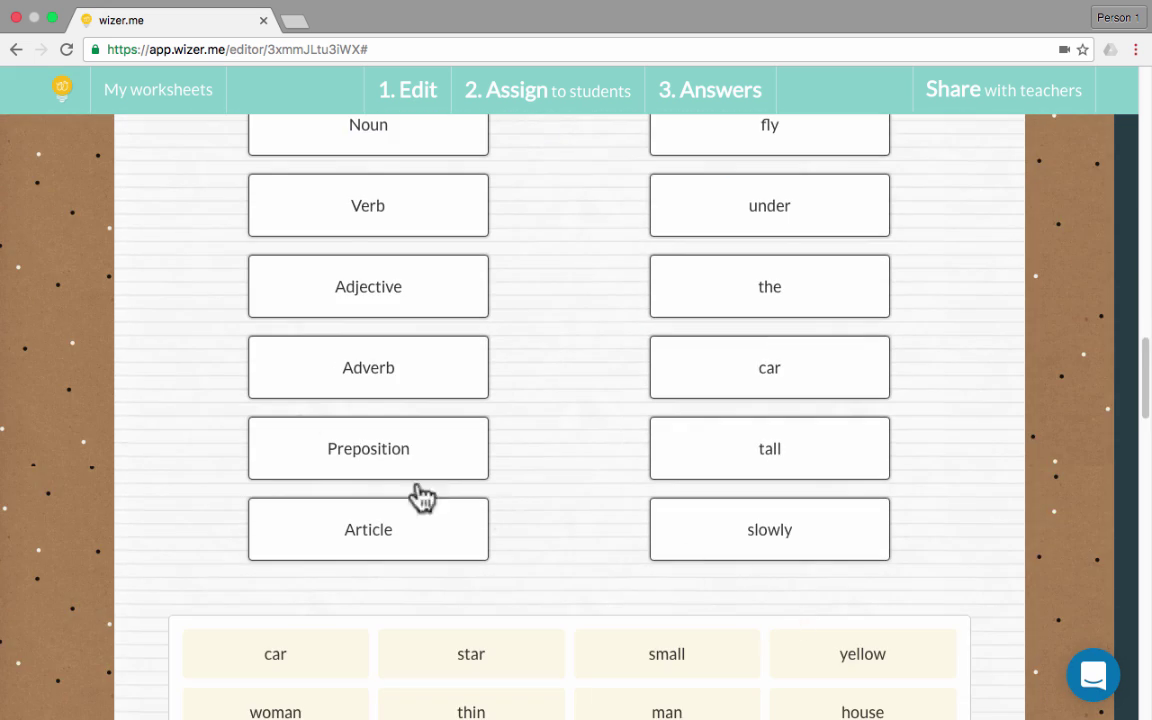
pyautogui.moveTo(465, 366); pyautogui.dragTo(741, 540)
pyautogui.moveTo(440, 529); pyautogui.dragTo(694, 300)
# Sort the word cards: car, house and small into Nouns, thin into Adjectives
pyautogui.scroll(-5, 758, 386)
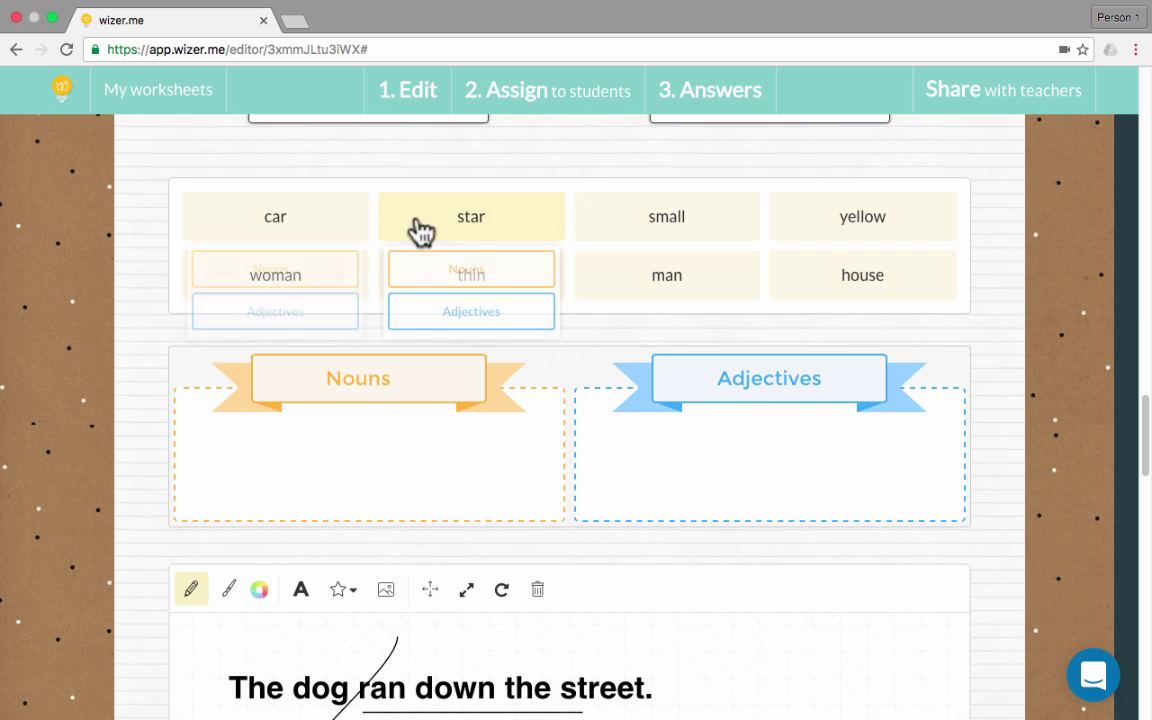
pyautogui.moveTo(290, 231)
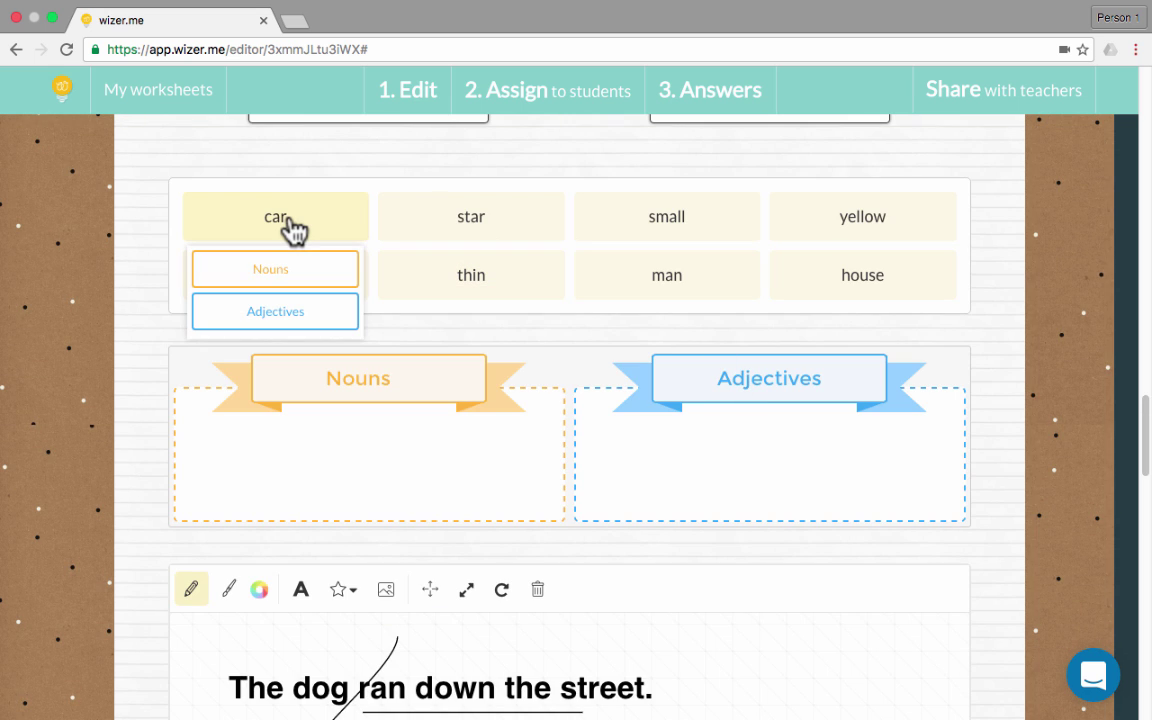
pyautogui.click(285, 283)
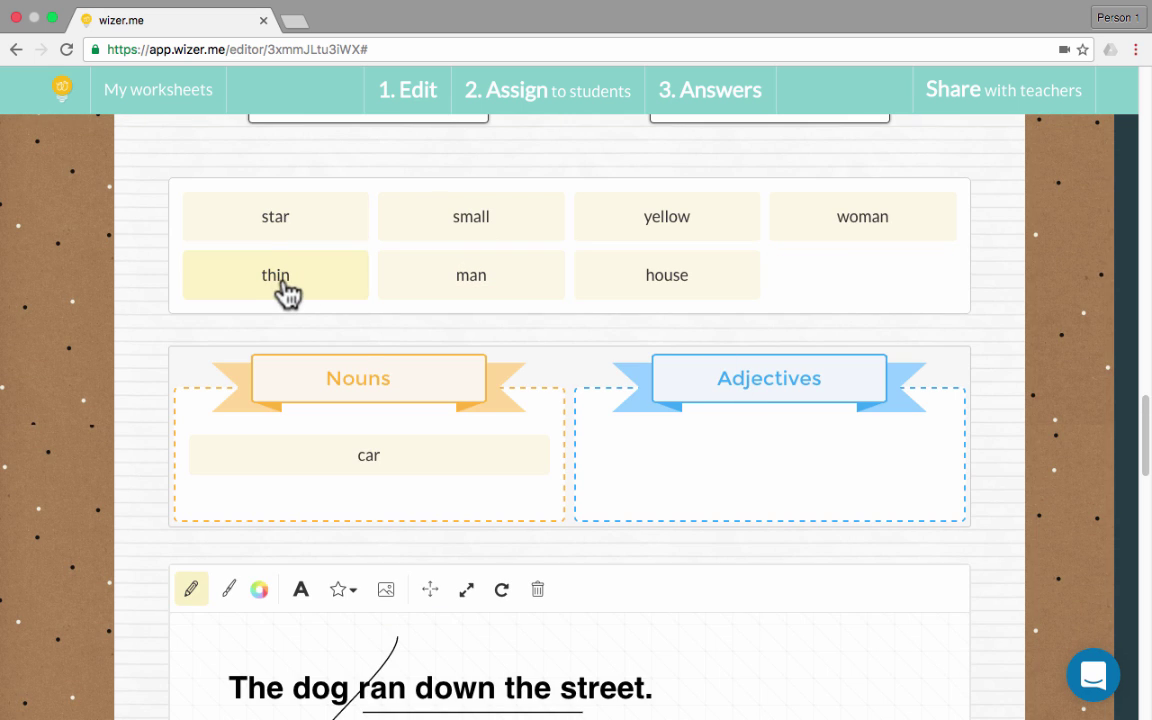
pyautogui.moveTo(288, 290)
pyautogui.click(298, 379)
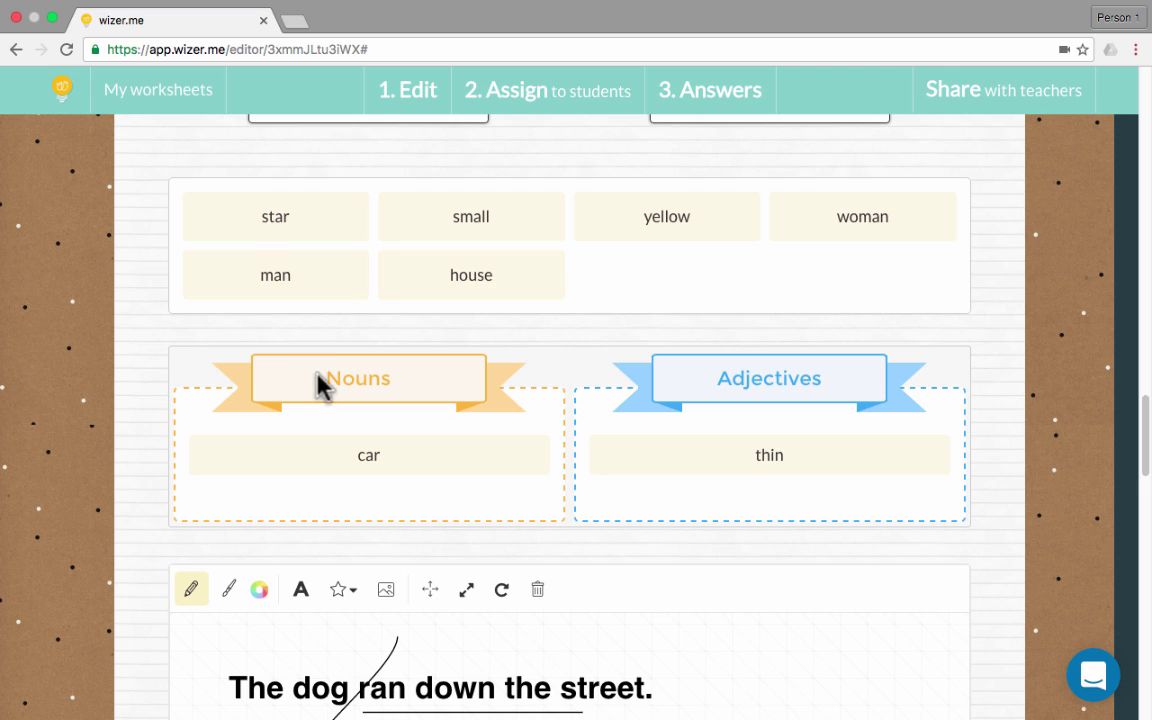
pyautogui.moveTo(489, 283)
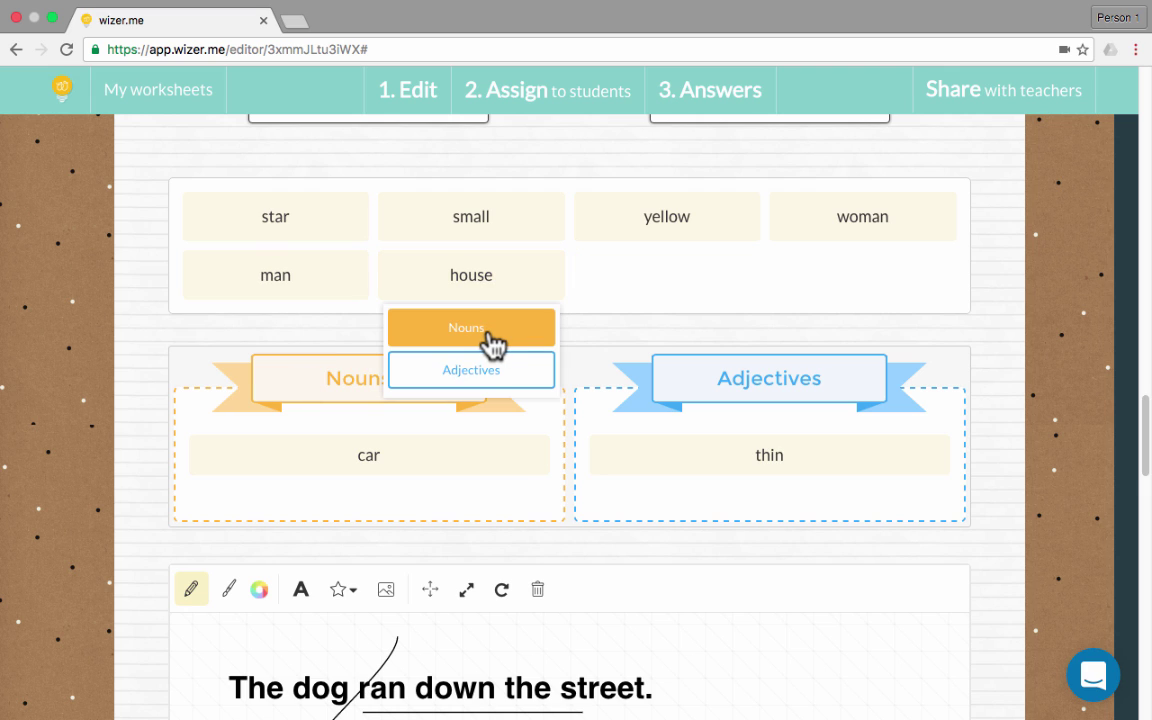
pyautogui.click(492, 343)
pyautogui.moveTo(483, 240)
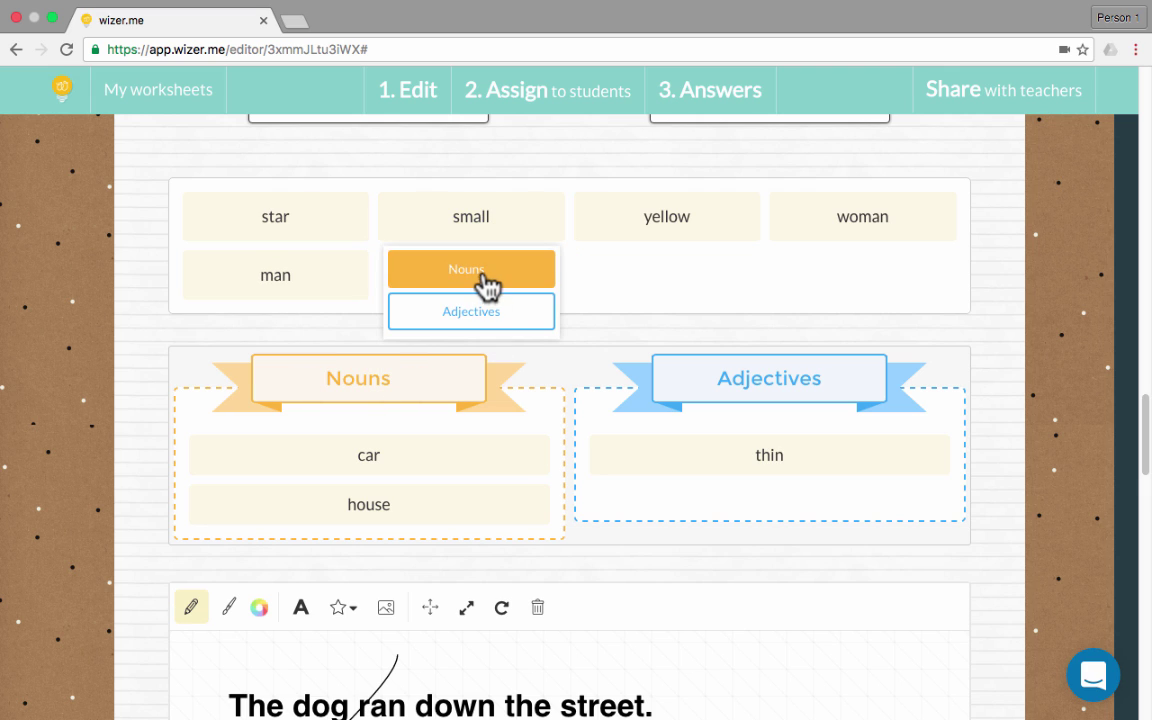
pyautogui.click(478, 268)
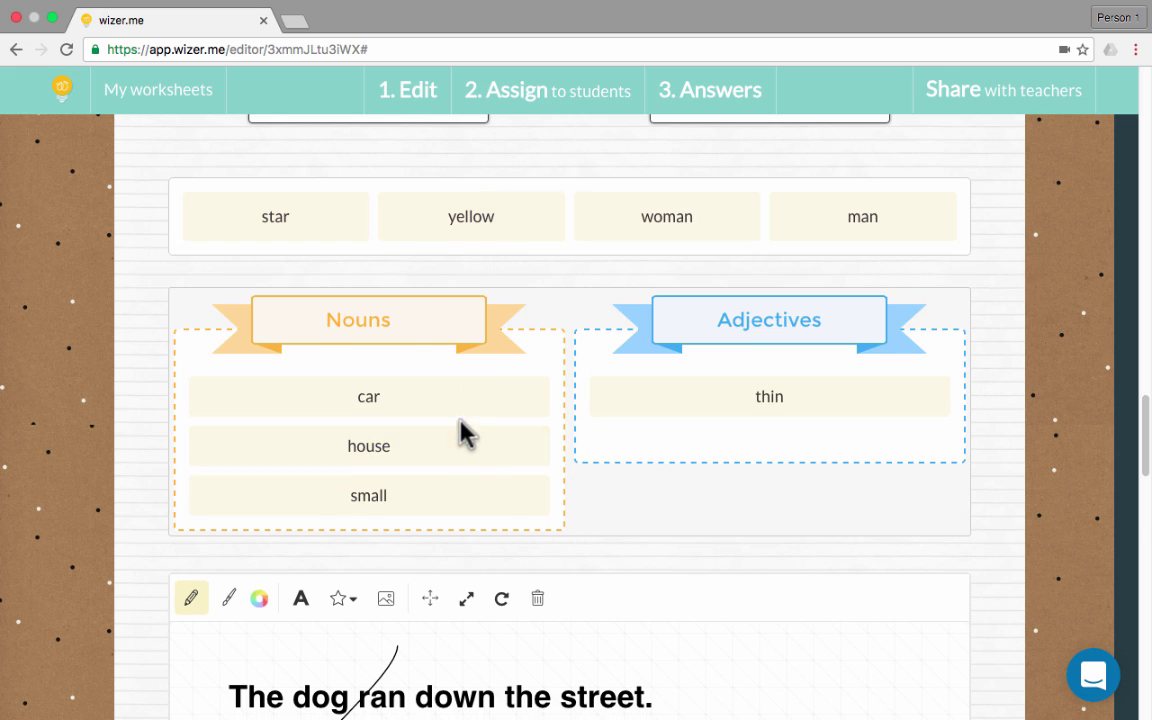
# Draw a brush stroke across the sentence and play, then pause, the parts-of-speech video
pyautogui.scroll(-4, 465, 432)
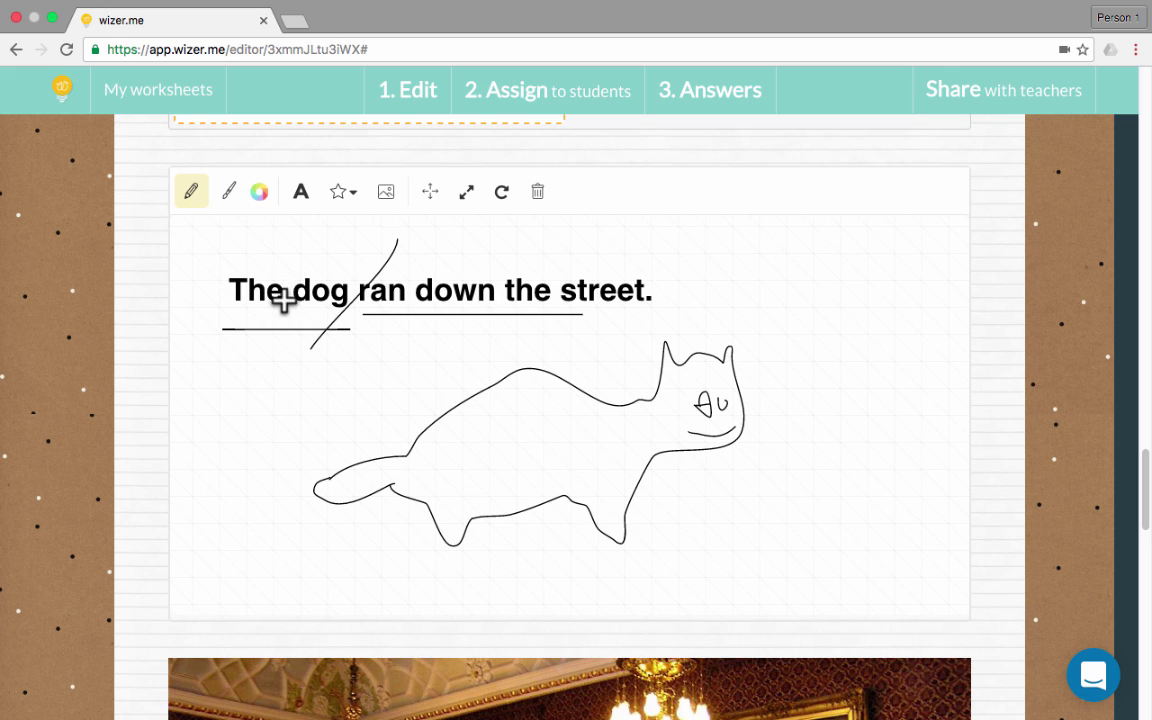
pyautogui.click(230, 192)
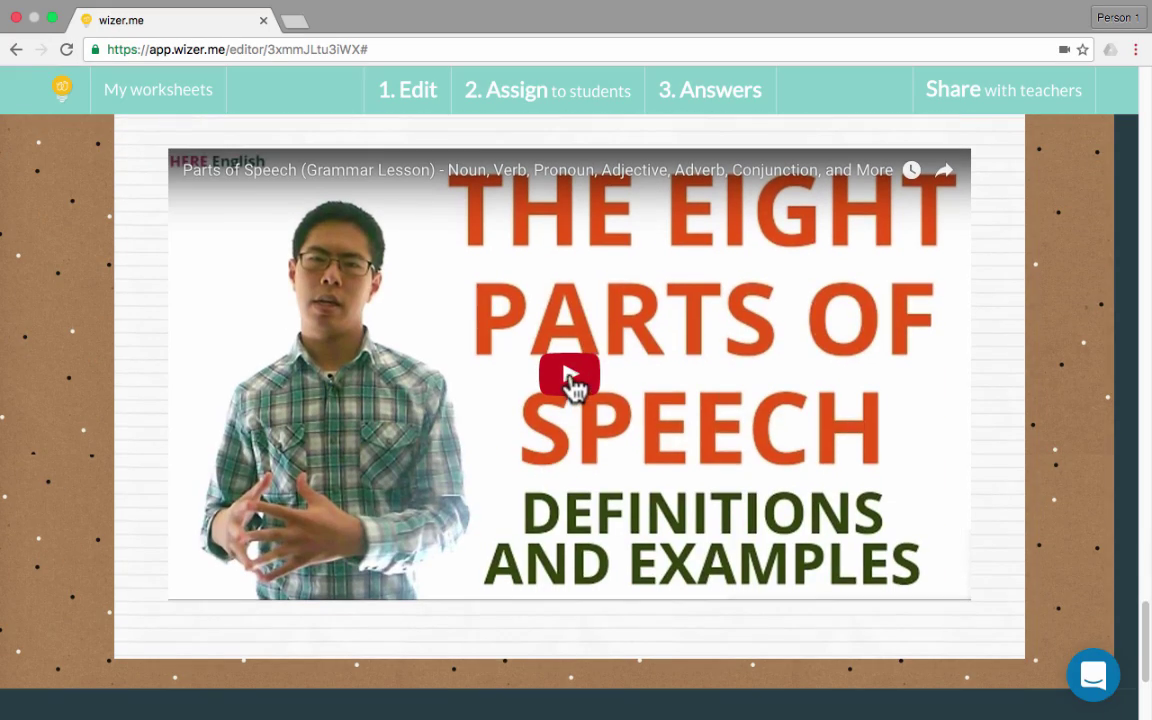
pyautogui.click(568, 378)
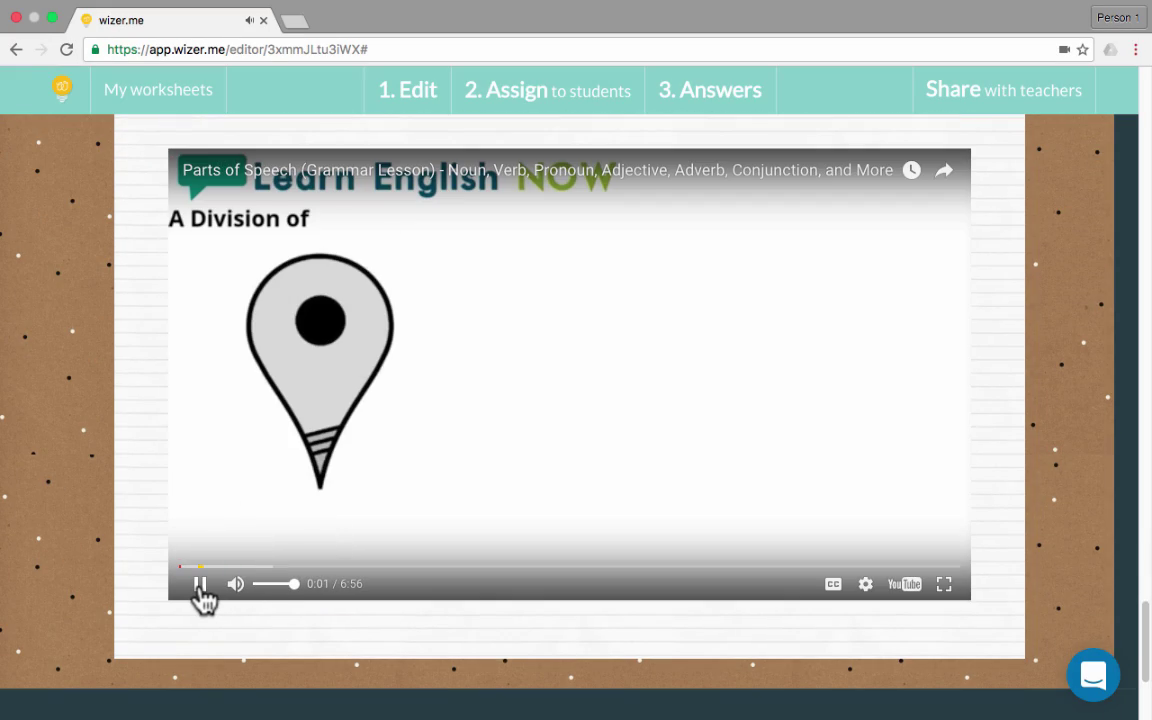
pyautogui.click(205, 588)
# Return to the top of the worksheet, briefly opening and closing the help chat
pyautogui.scroll(-3, 450, 472)
pyautogui.scroll(-2, 450, 472)
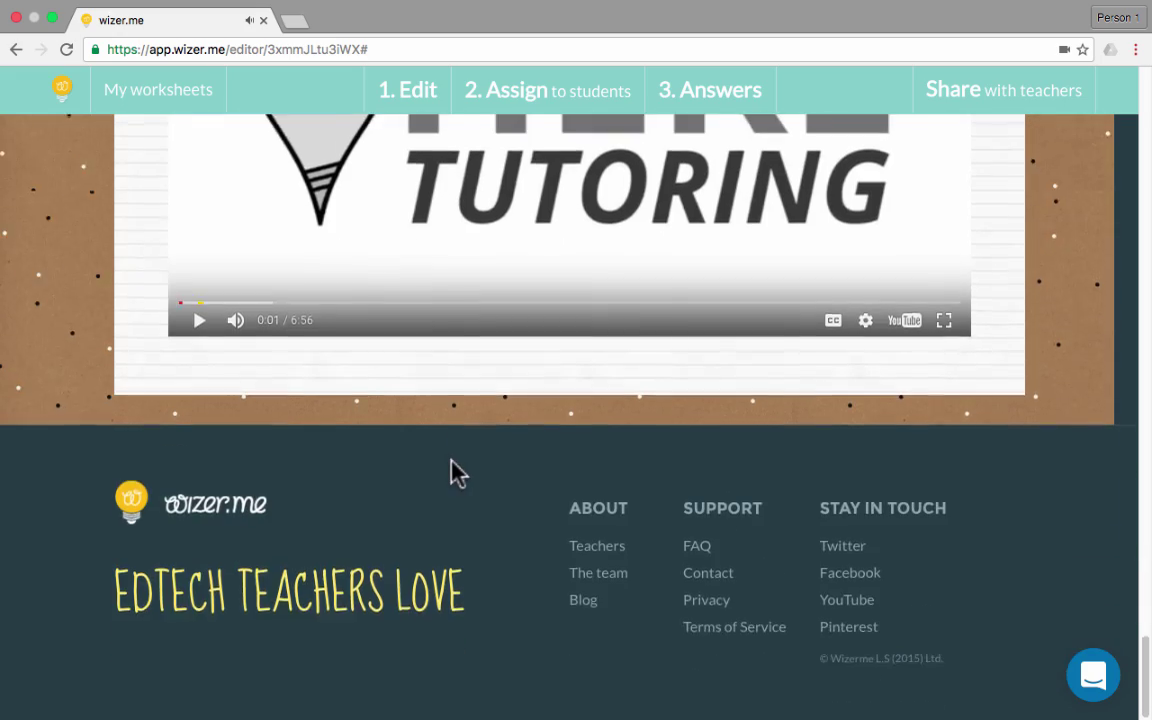
pyautogui.scroll(20, 452, 470)
pyautogui.scroll(15, 455, 472)
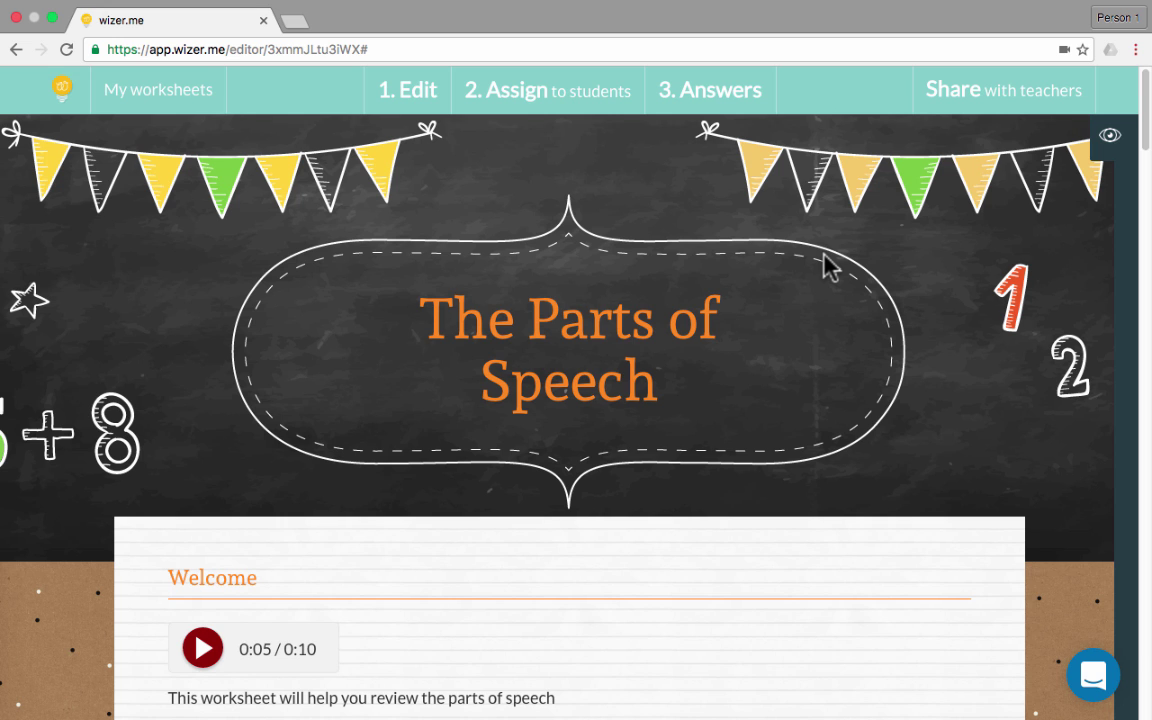
pyautogui.click(1100, 687)
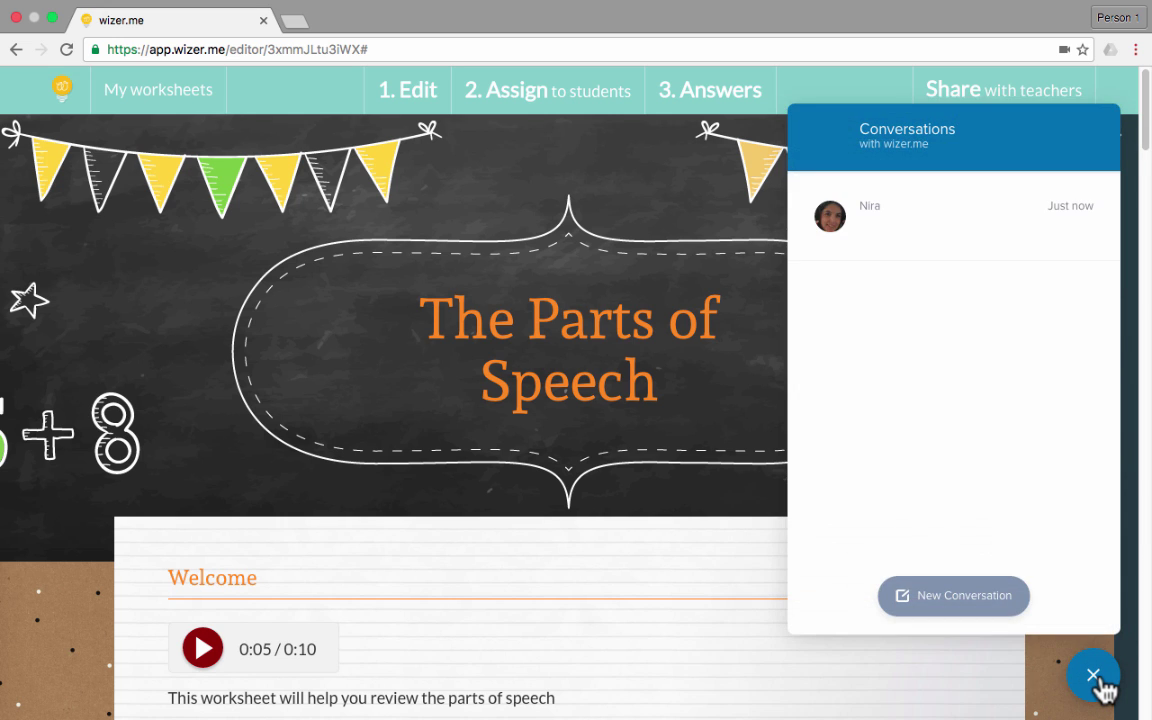
pyautogui.click(1096, 680)
# Return to Edit mode, save the worksheet, and bring up the Assign to students window
pyautogui.click(420, 105)
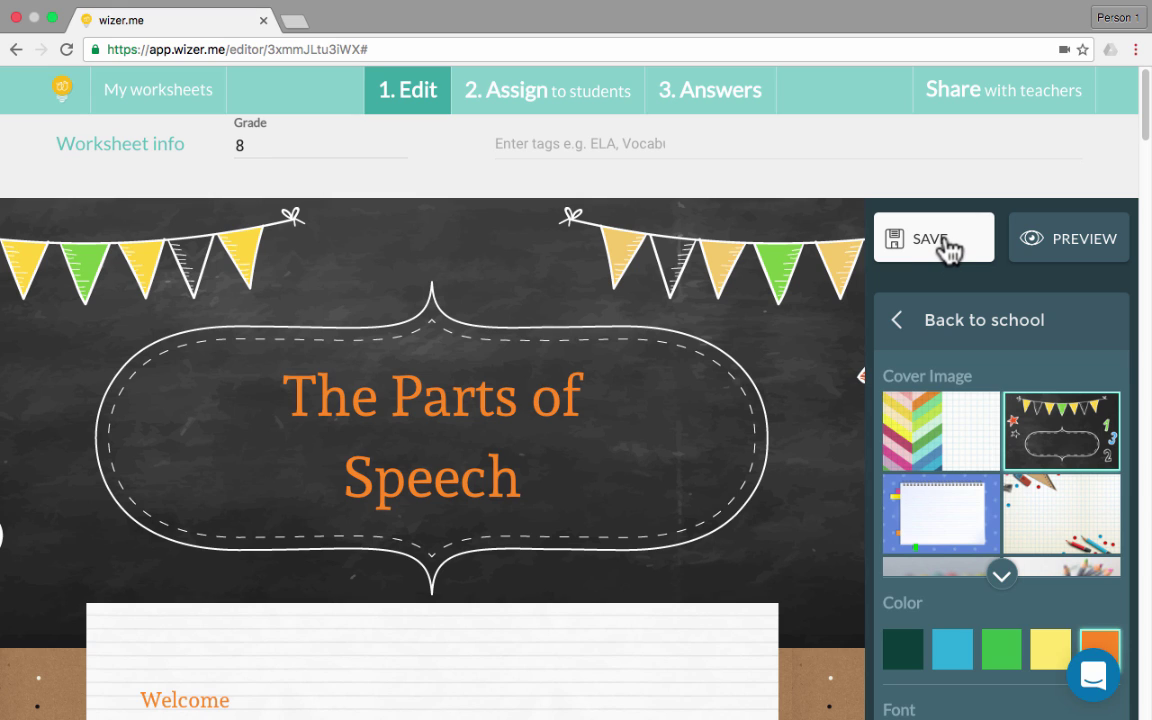
pyautogui.click(947, 249)
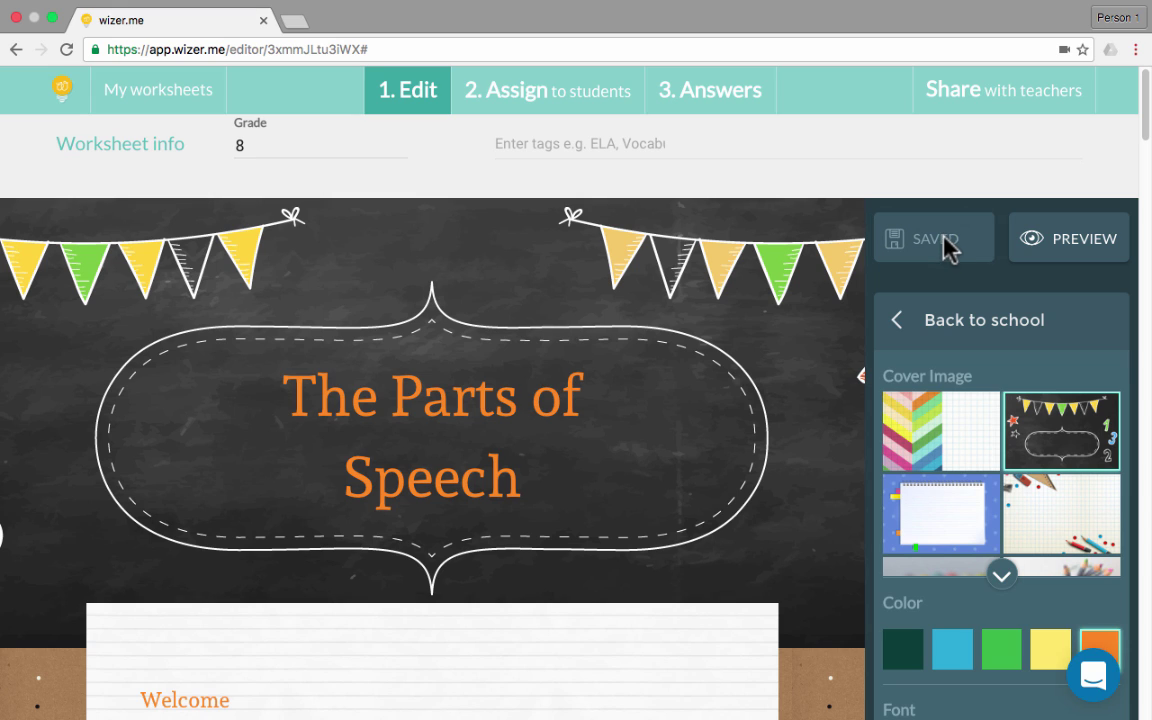
pyautogui.click(541, 95)
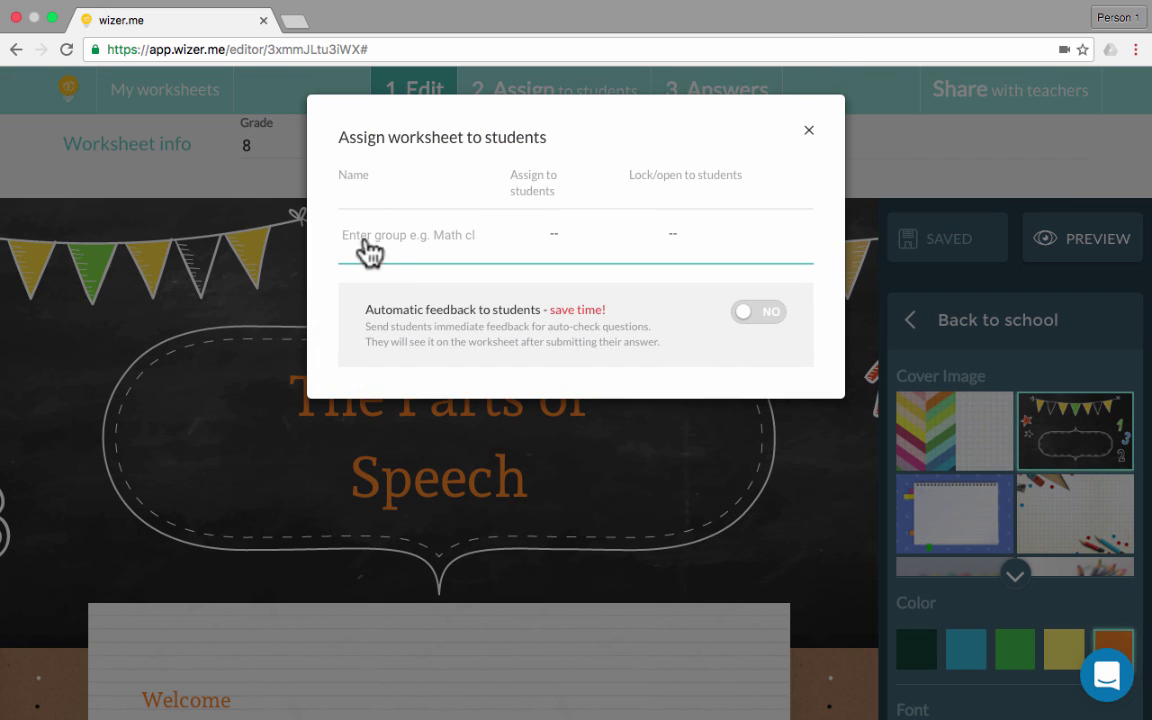
# Create a new student group named 'Language Arts 8th' for the assignment
pyautogui.click(376, 240)
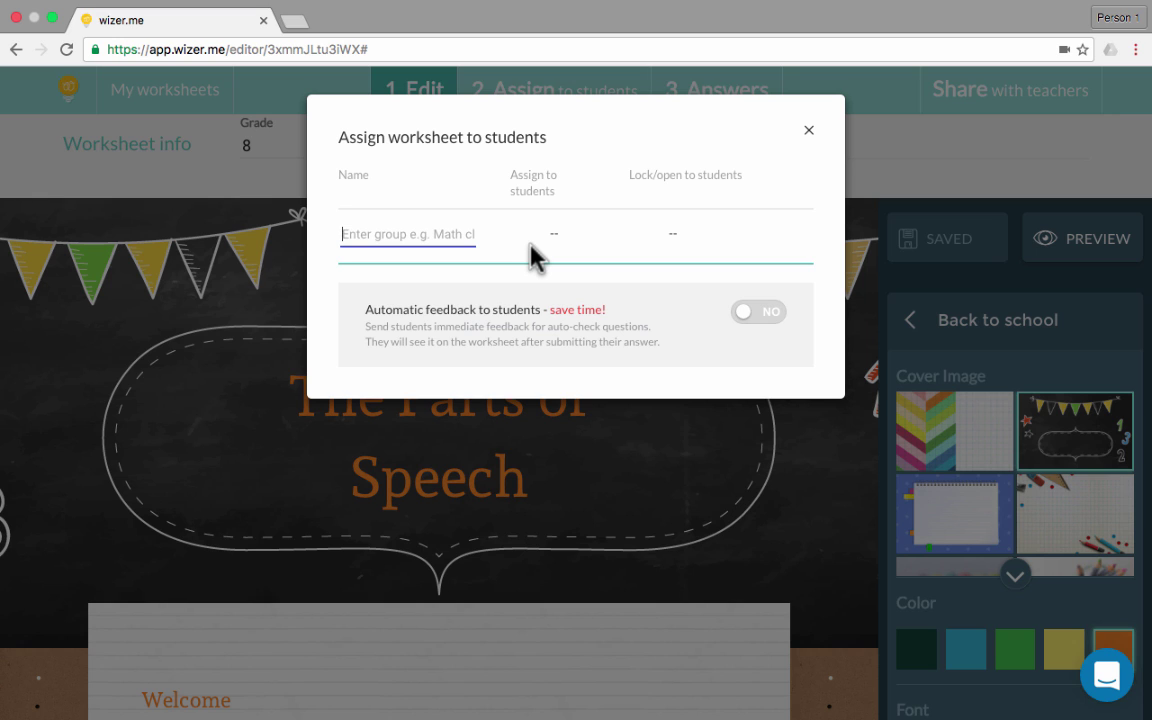
pyautogui.write('Language Arts 8th')
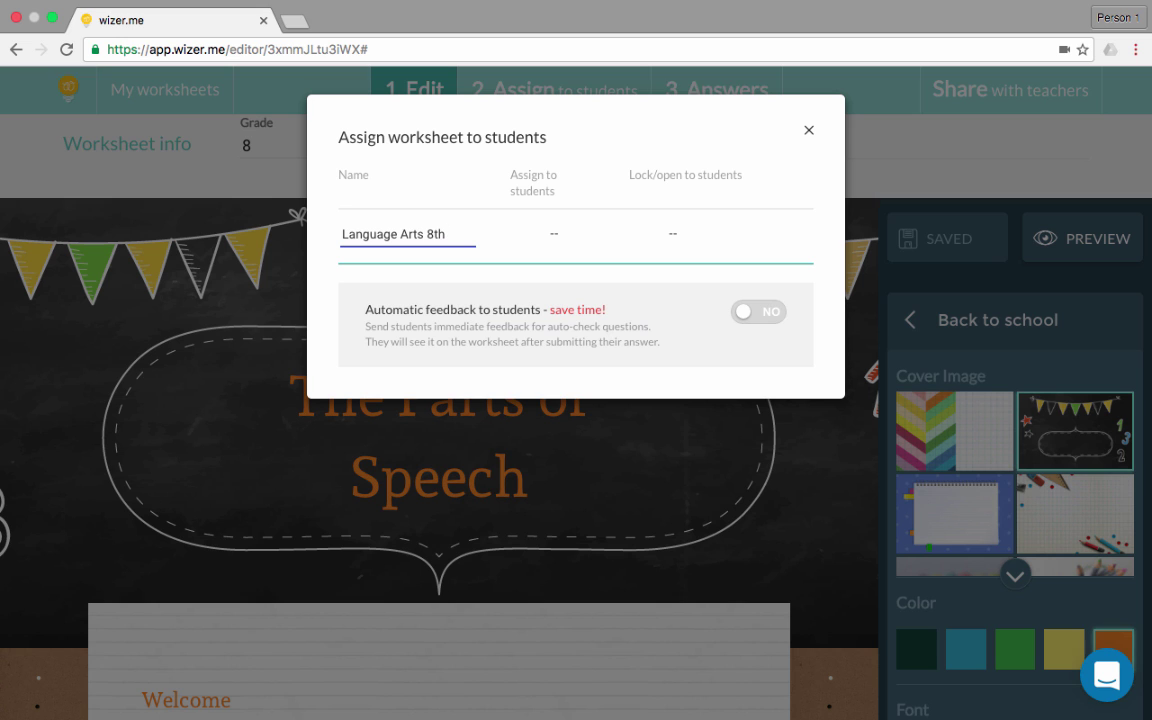
pyautogui.press('Return')
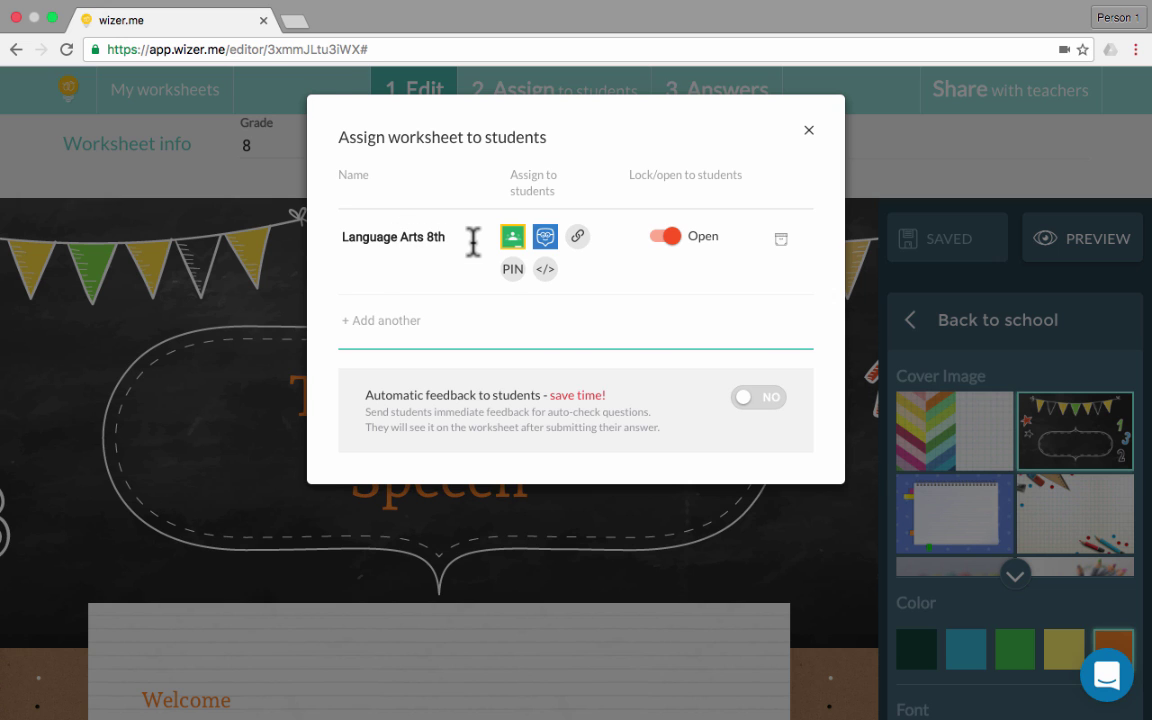
# Check the worksheet's share link and leave the worksheet open to the group
pyautogui.click(577, 236)
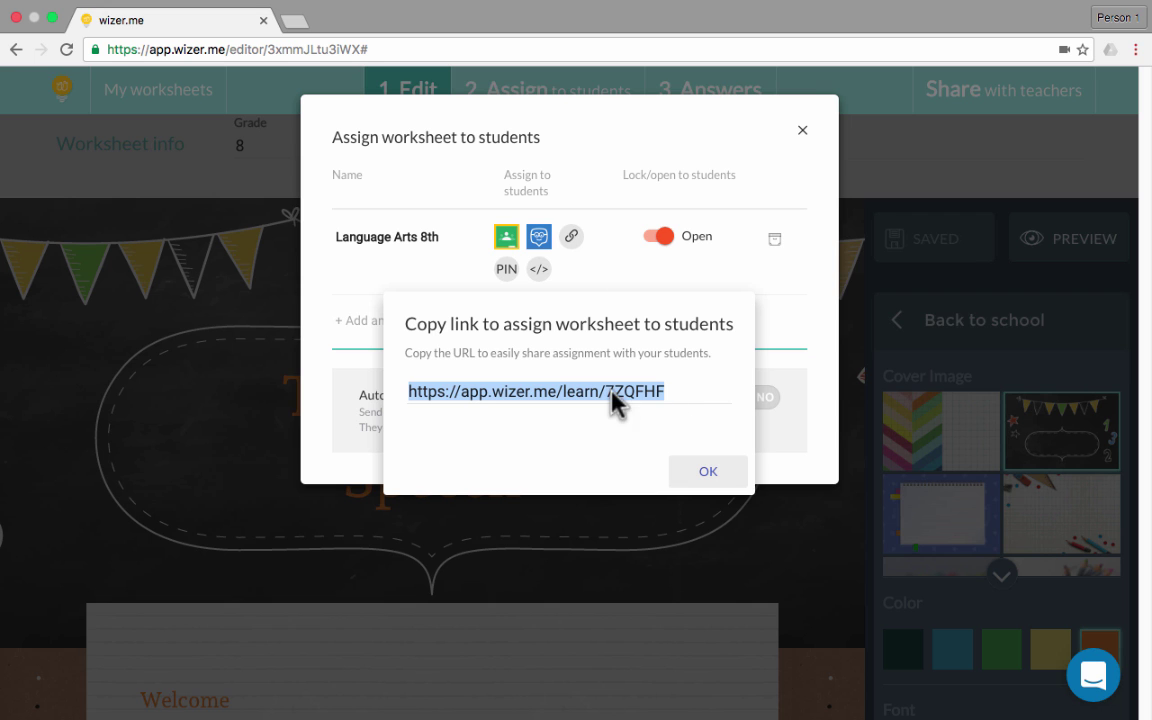
pyautogui.click(728, 258)
pyautogui.click(660, 237)
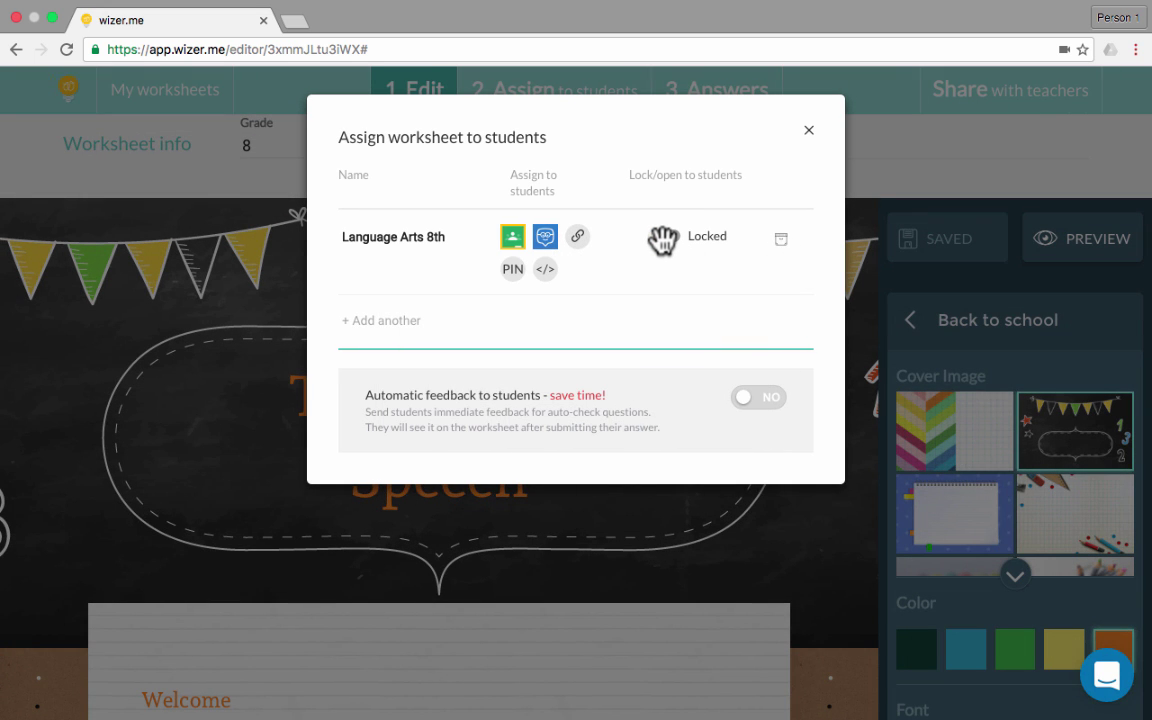
pyautogui.click(662, 238)
# Switch Automatic feedback to students to YES
pyautogui.moveTo(357, 396); pyautogui.dragTo(548, 400)
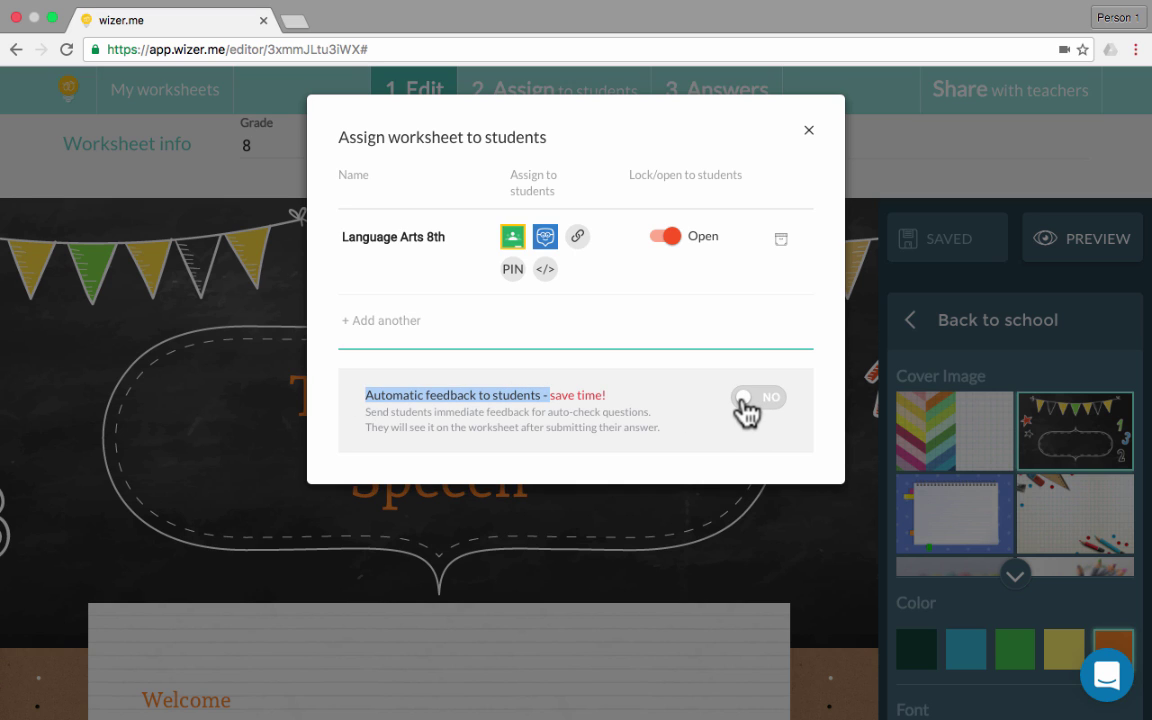
pyautogui.click(745, 402)
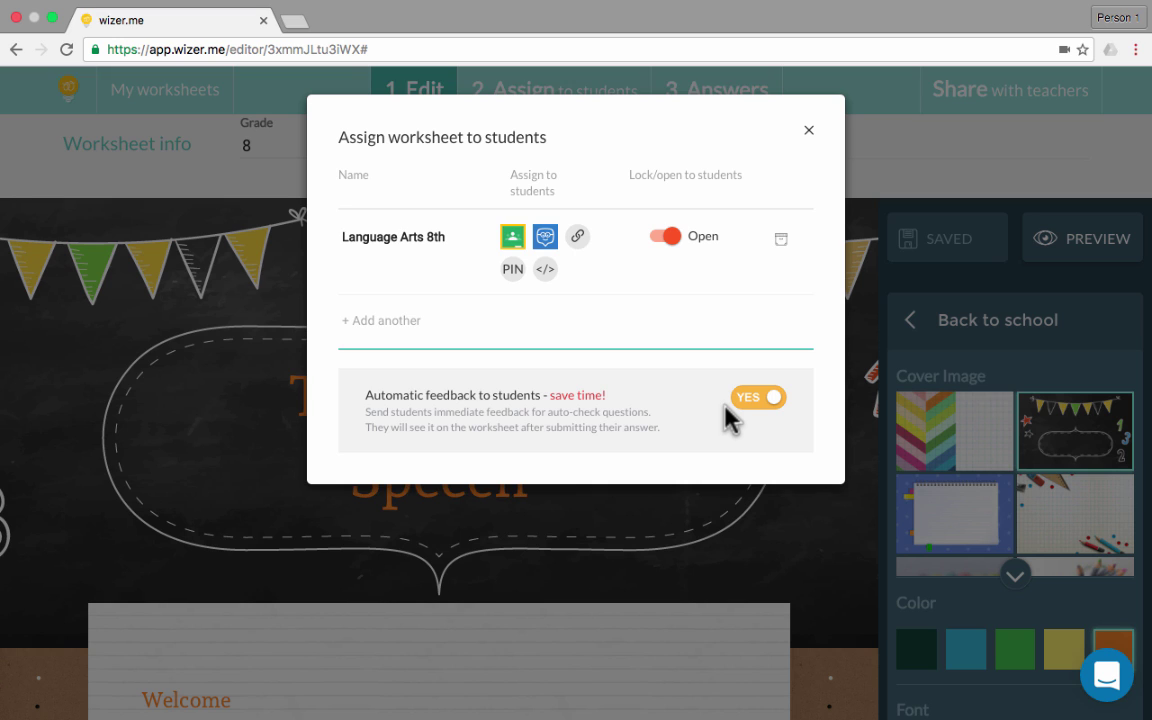
pyautogui.click(771, 405)
pyautogui.click(756, 398)
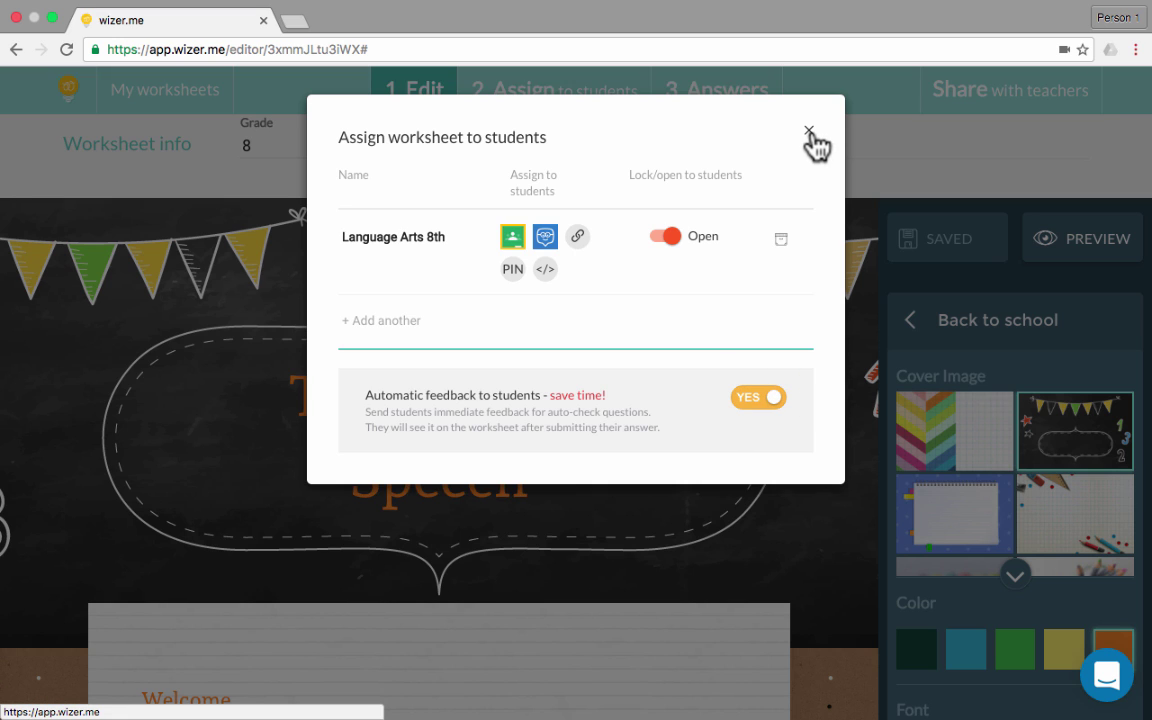
# Confirm the Answers tab shows no responses yet, then log out of the teacher account
pyautogui.click(742, 90)
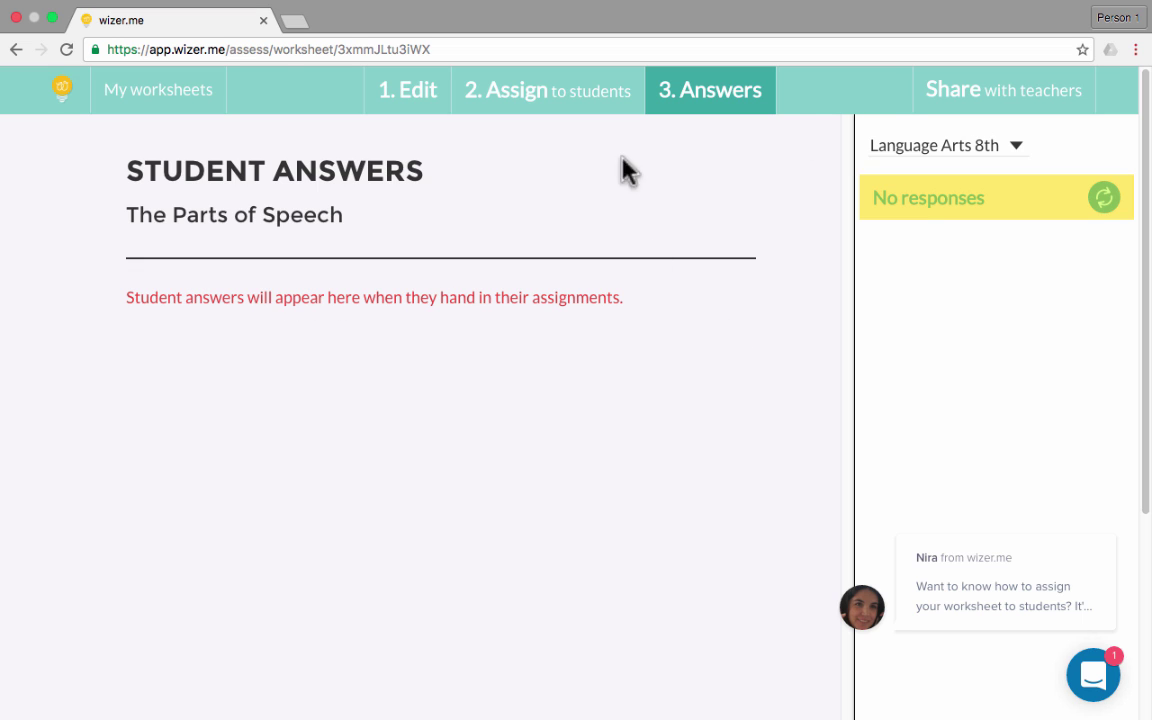
pyautogui.click(65, 90)
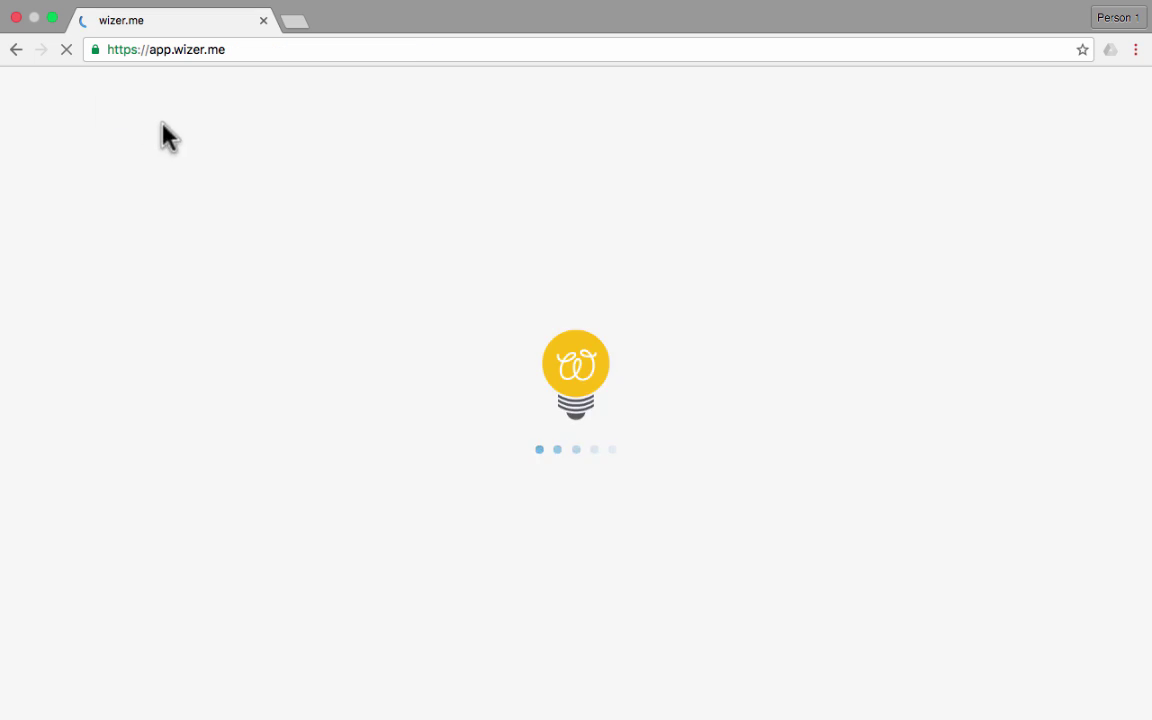
pyautogui.click(1040, 108)
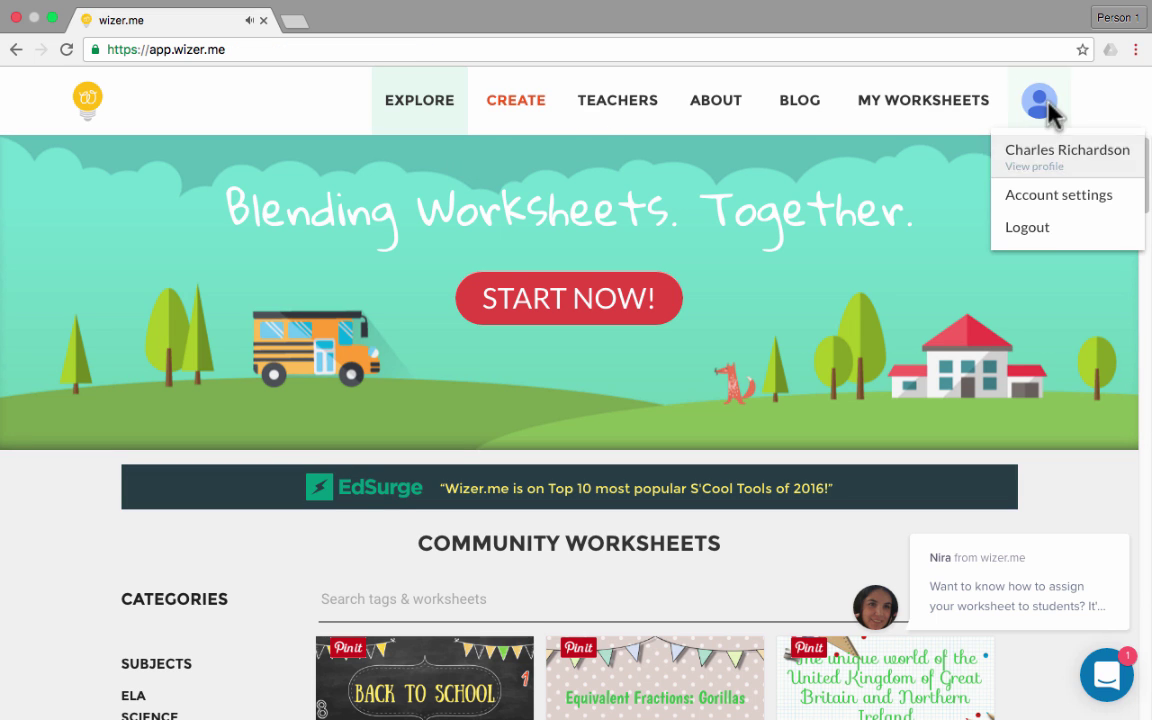
pyautogui.click(1026, 230)
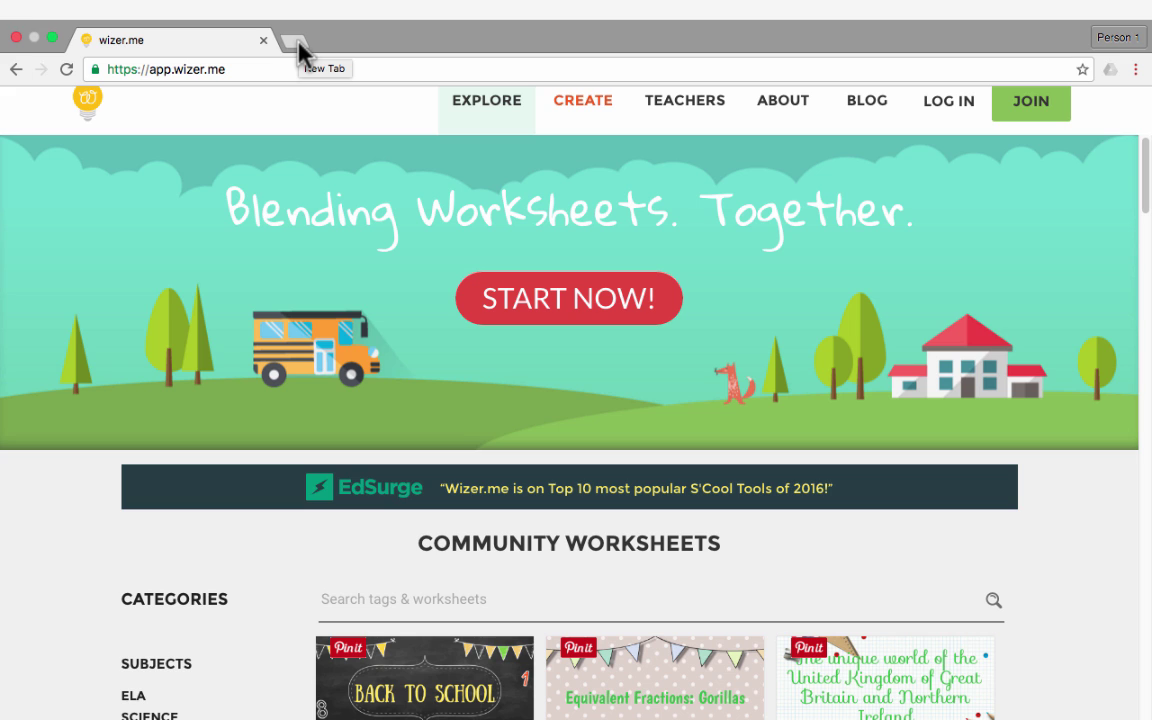
# Paste the worksheet's student link into a new Chrome tab and load it
pyautogui.click(298, 45)
pyautogui.write('https://app.wizer.me/learn/7ZQFHF')
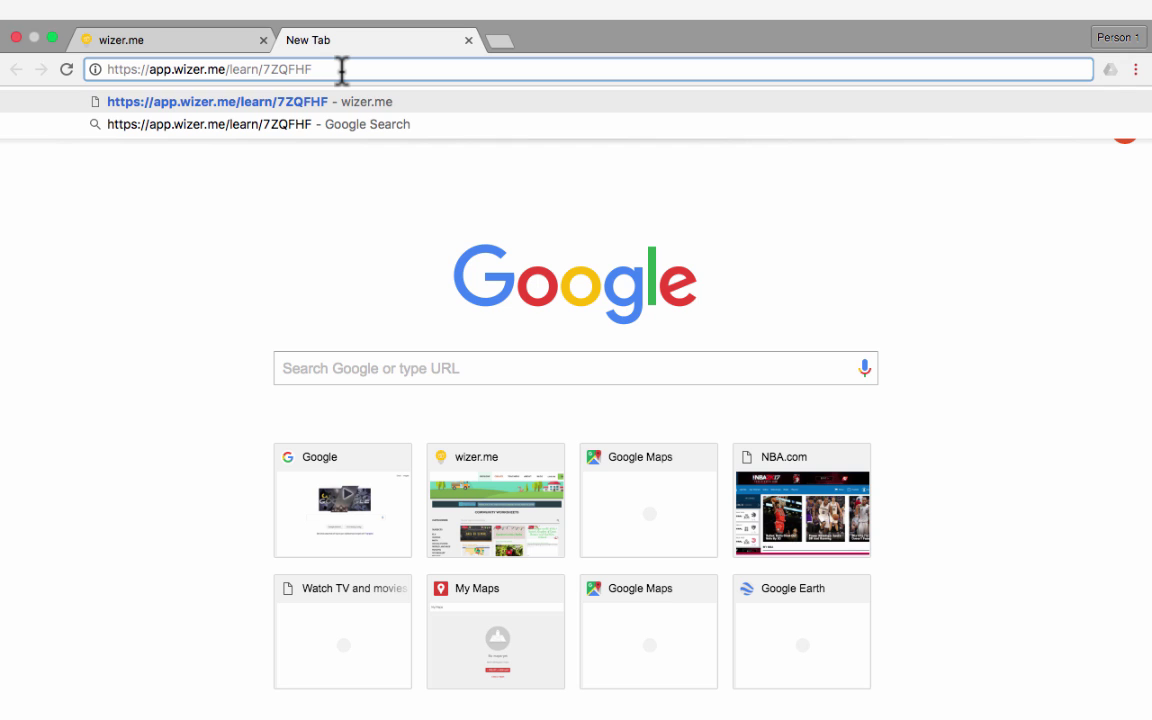
pyautogui.press('Return')
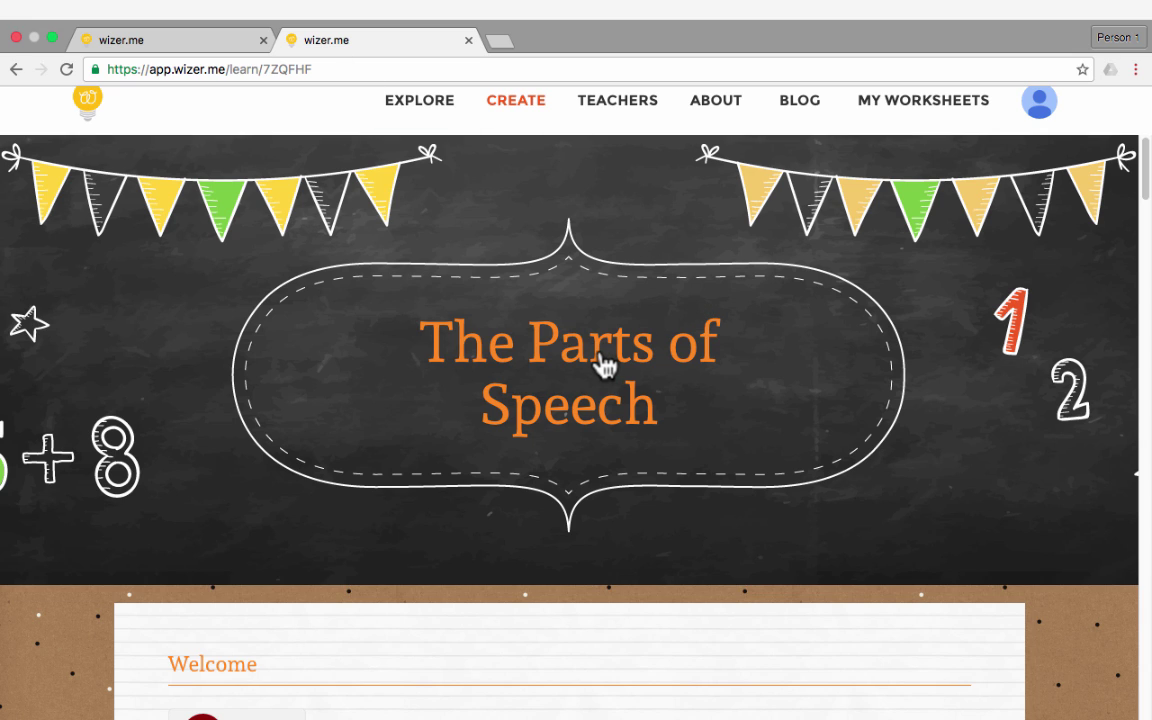
# Sort the word thin into Adjectives and star into Nouns
pyautogui.click(320, 69)
pyautogui.scroll(-5, 853, 392)
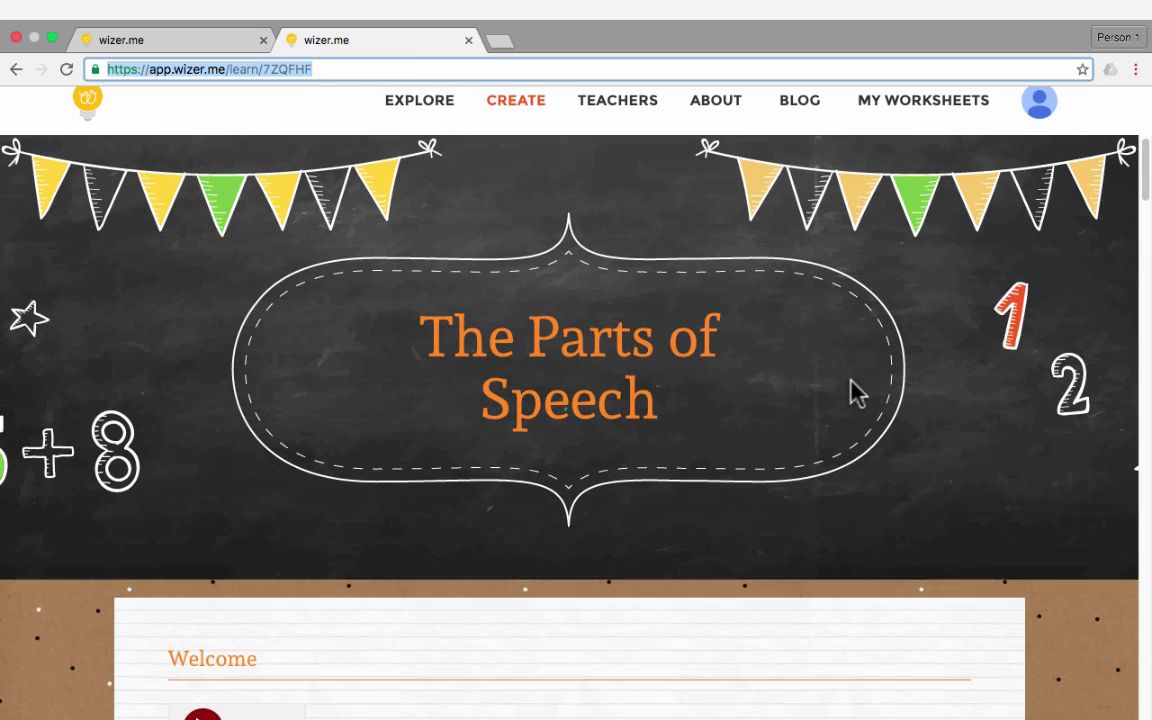
pyautogui.scroll(-15, 853, 397)
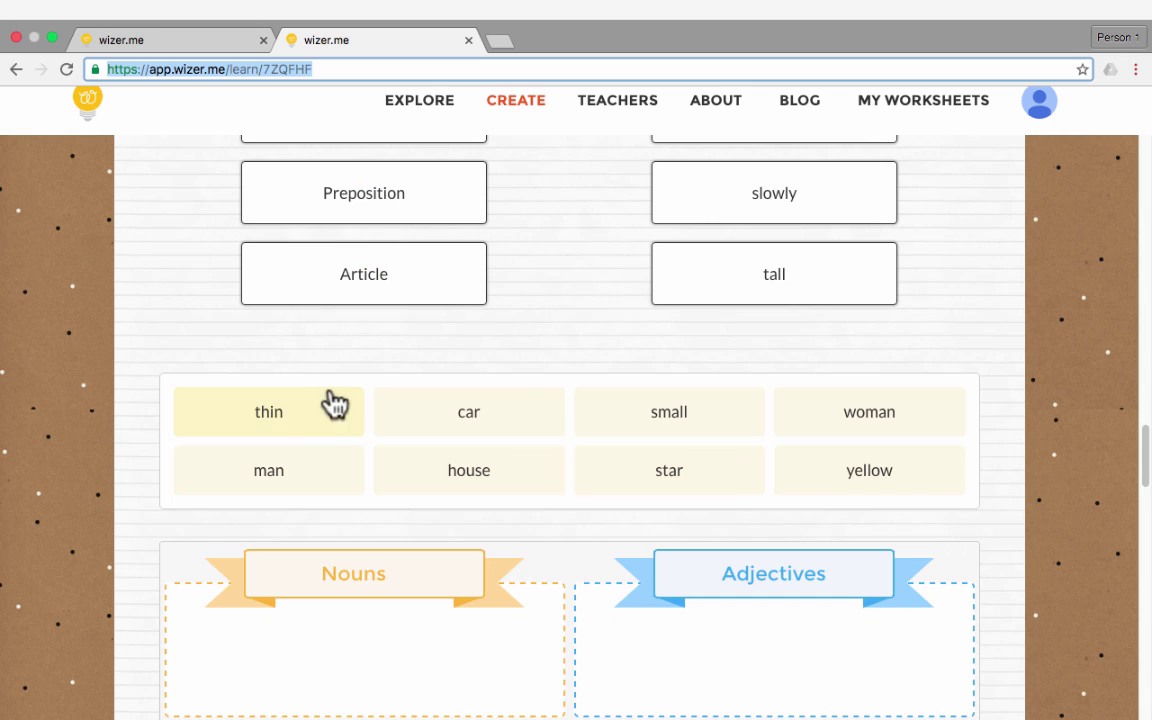
pyautogui.click(300, 422)
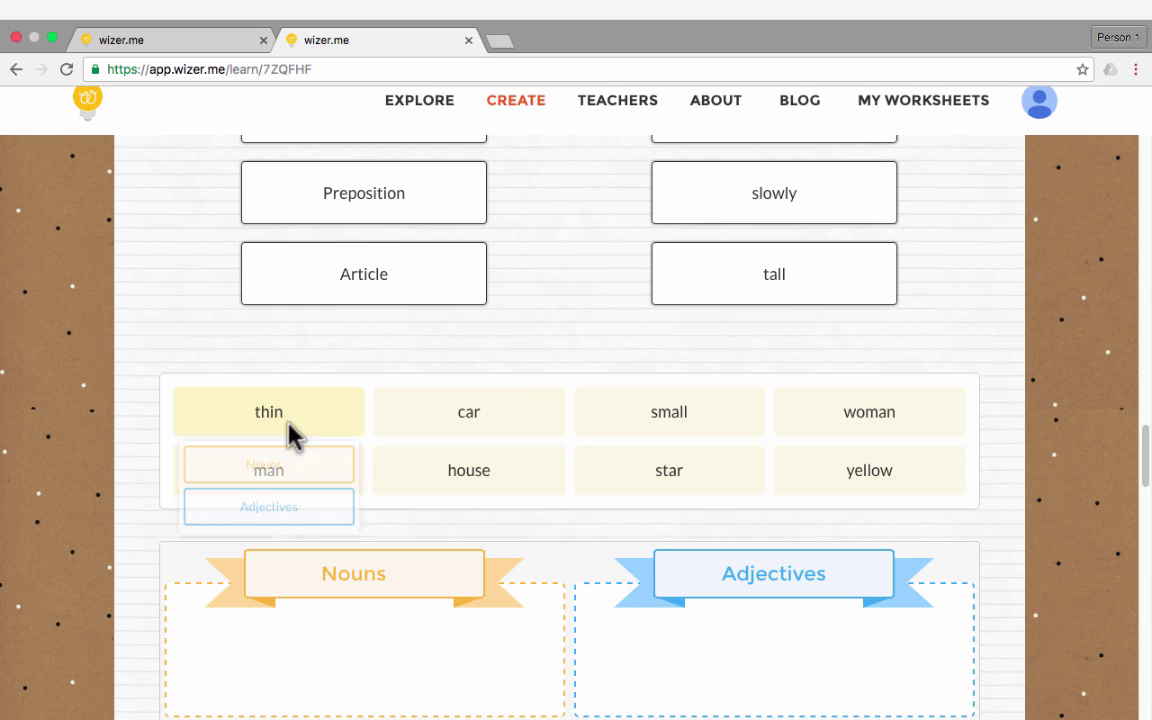
pyautogui.click(296, 510)
pyautogui.click(483, 424)
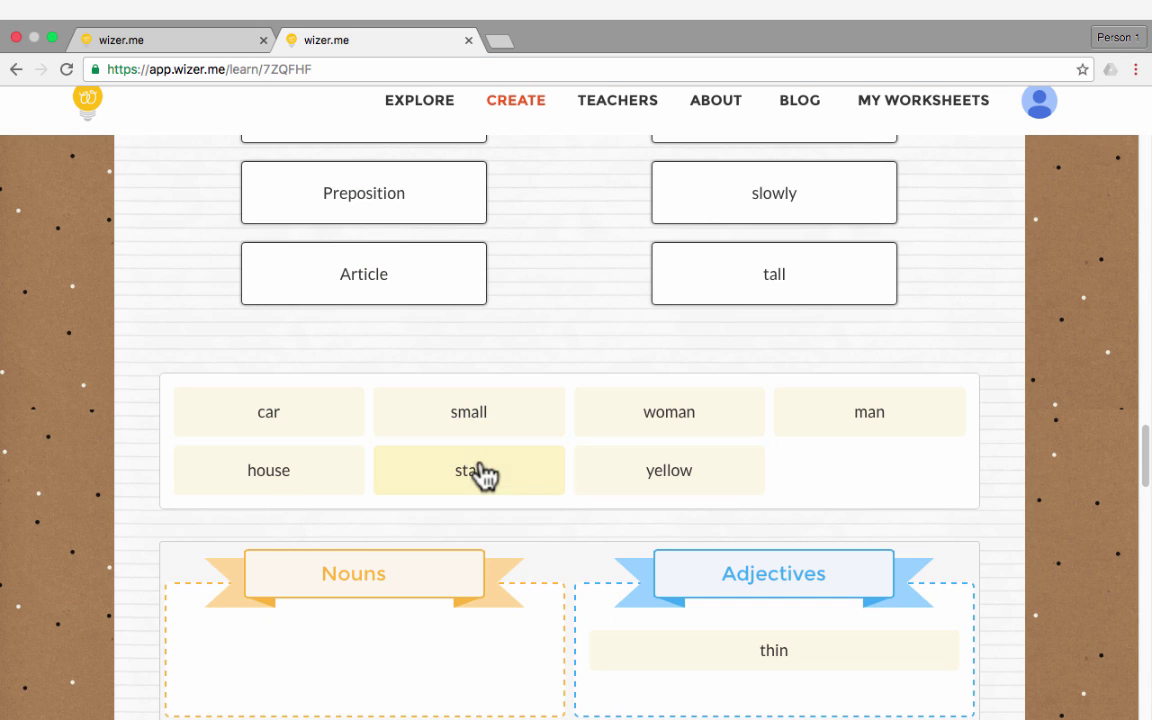
pyautogui.click(478, 480)
pyautogui.click(474, 526)
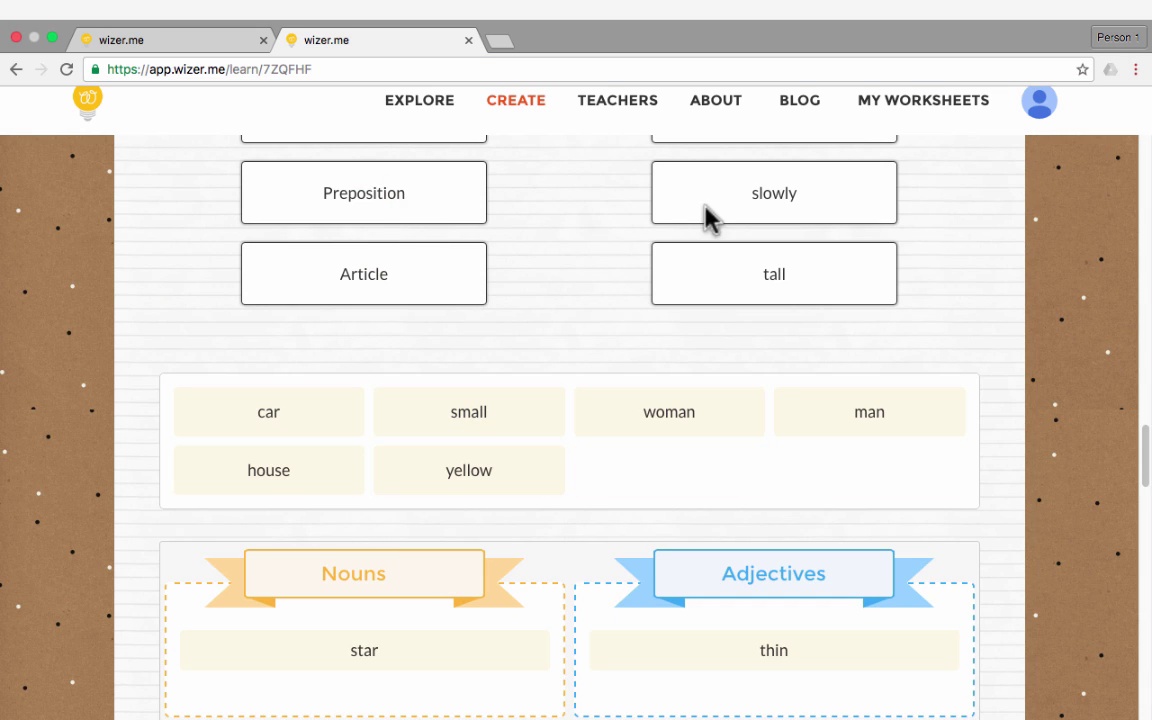
# Match Preposition to tall and Verb to the with connector lines
pyautogui.moveTo(493, 210); pyautogui.dragTo(760, 290)
pyautogui.scroll(5, 730, 224)
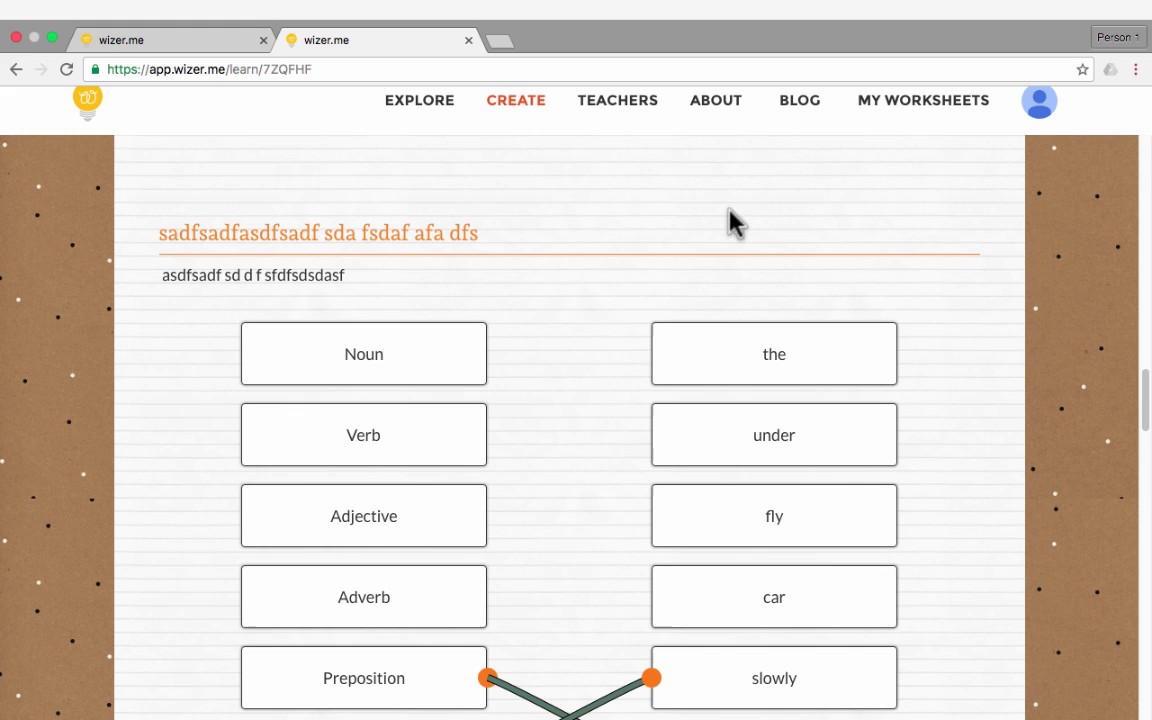
pyautogui.moveTo(475, 452); pyautogui.dragTo(715, 358)
pyautogui.scroll(-10, 766, 514)
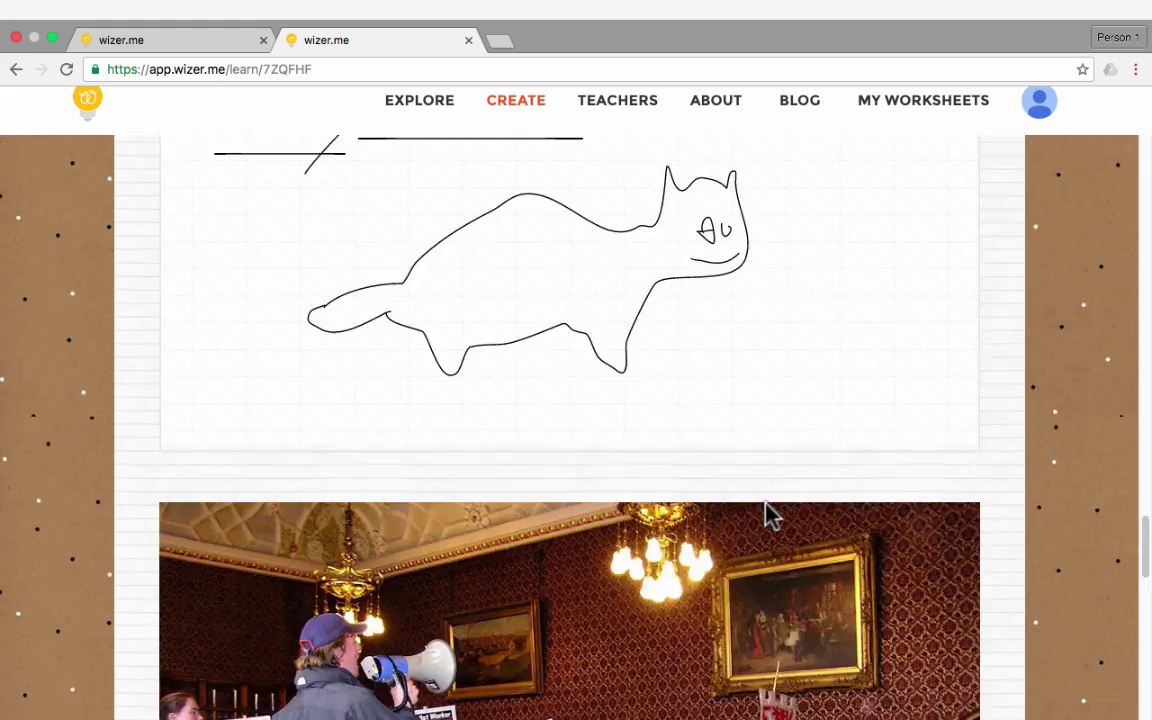
pyautogui.scroll(-6, 785, 520)
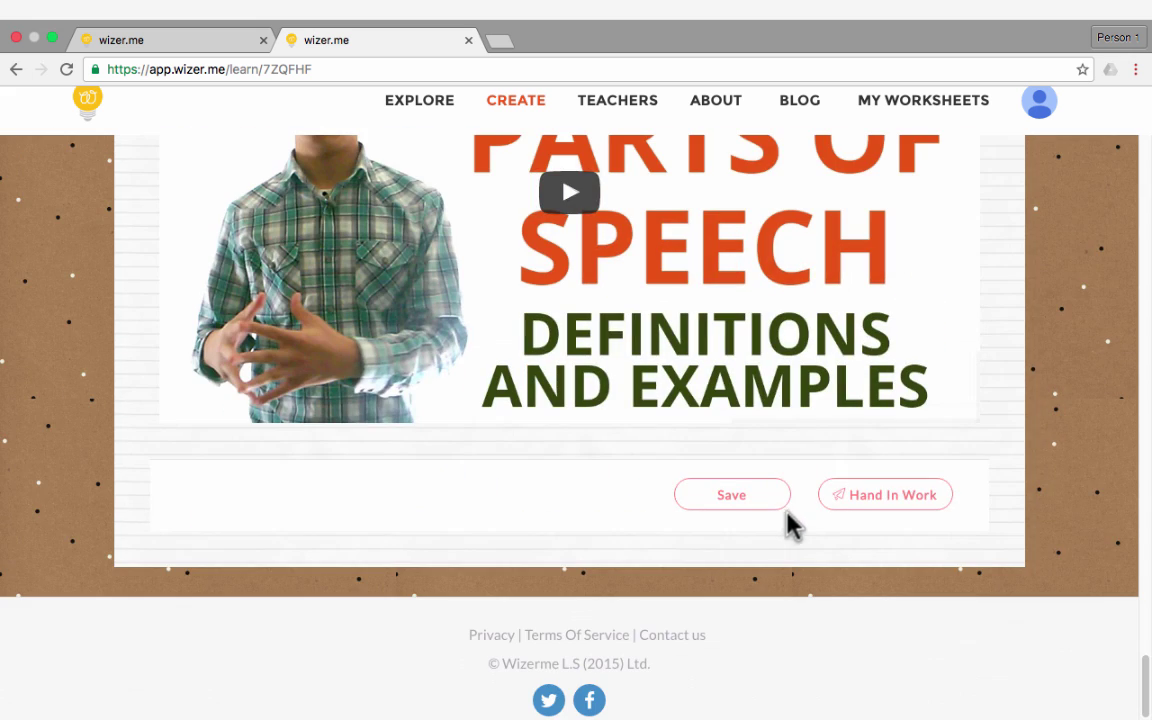
# Save the student's answers and hand in the worksheet, confirming with HAND IN WORK
pyautogui.click(738, 498)
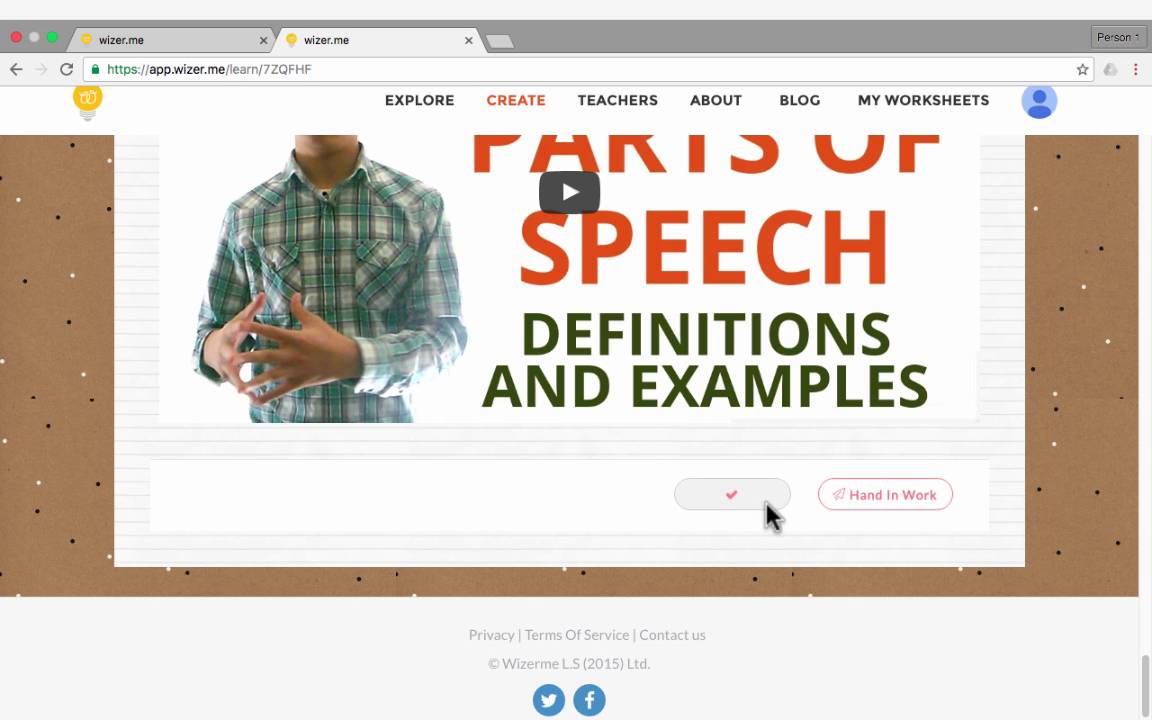
pyautogui.click(883, 505)
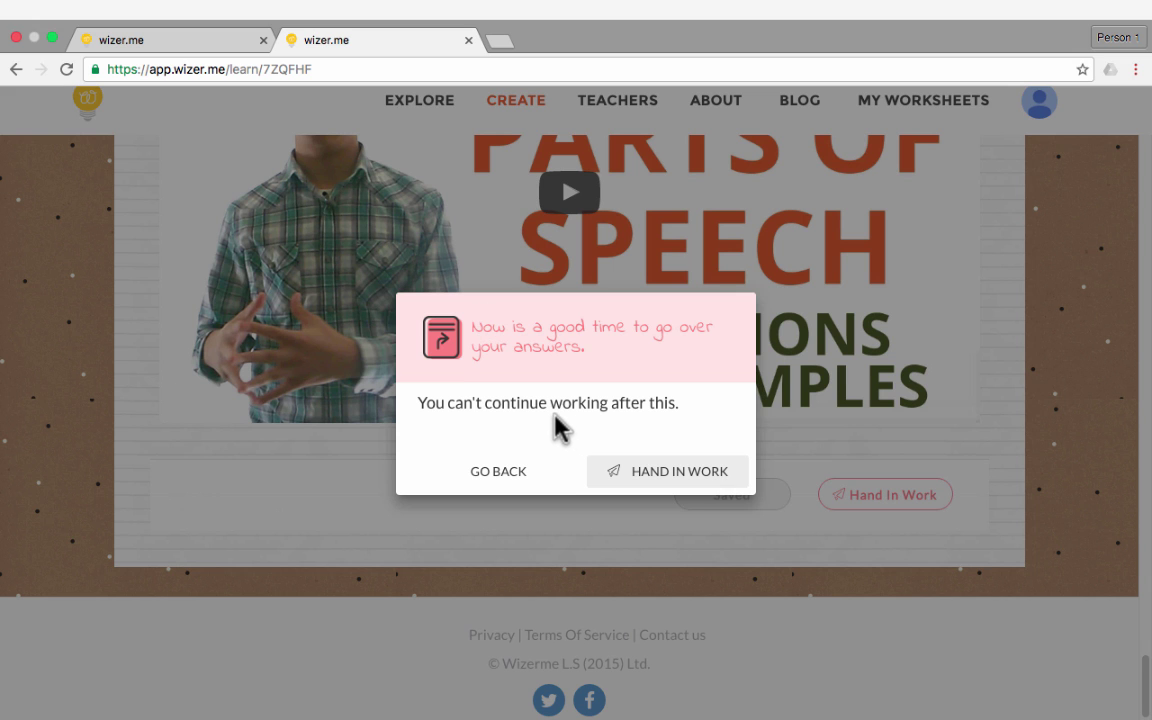
pyautogui.click(656, 474)
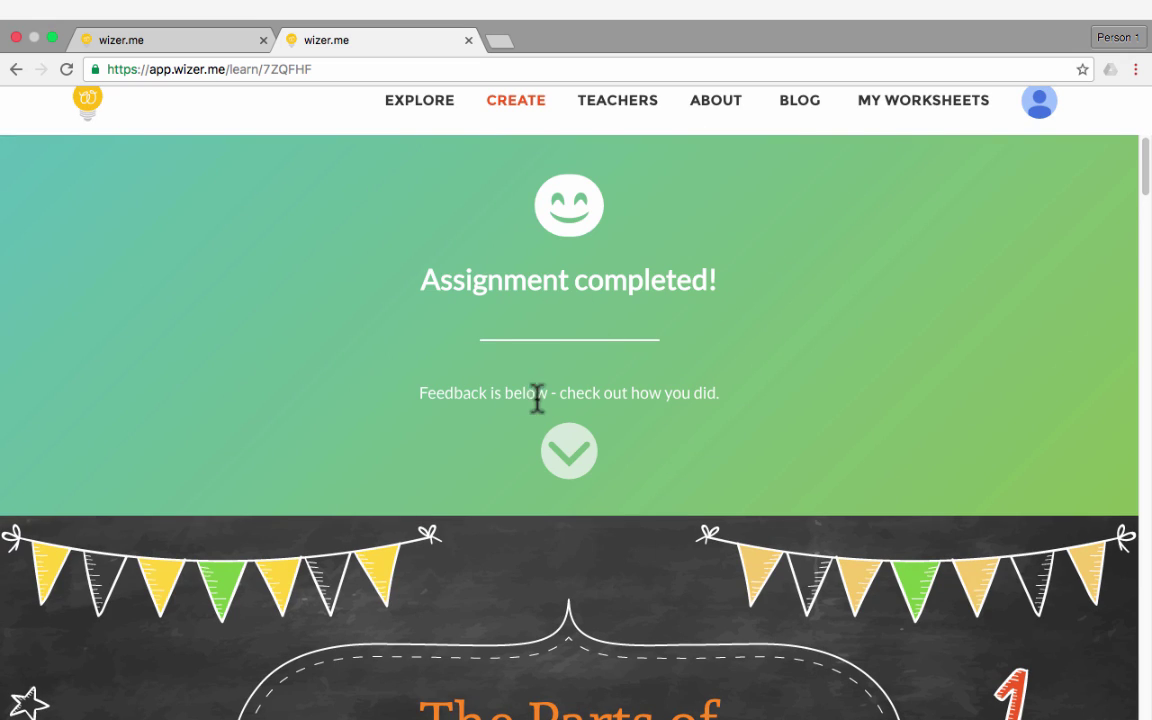
pyautogui.scroll(-5, 660, 425)
pyautogui.scroll(-10, 678, 432)
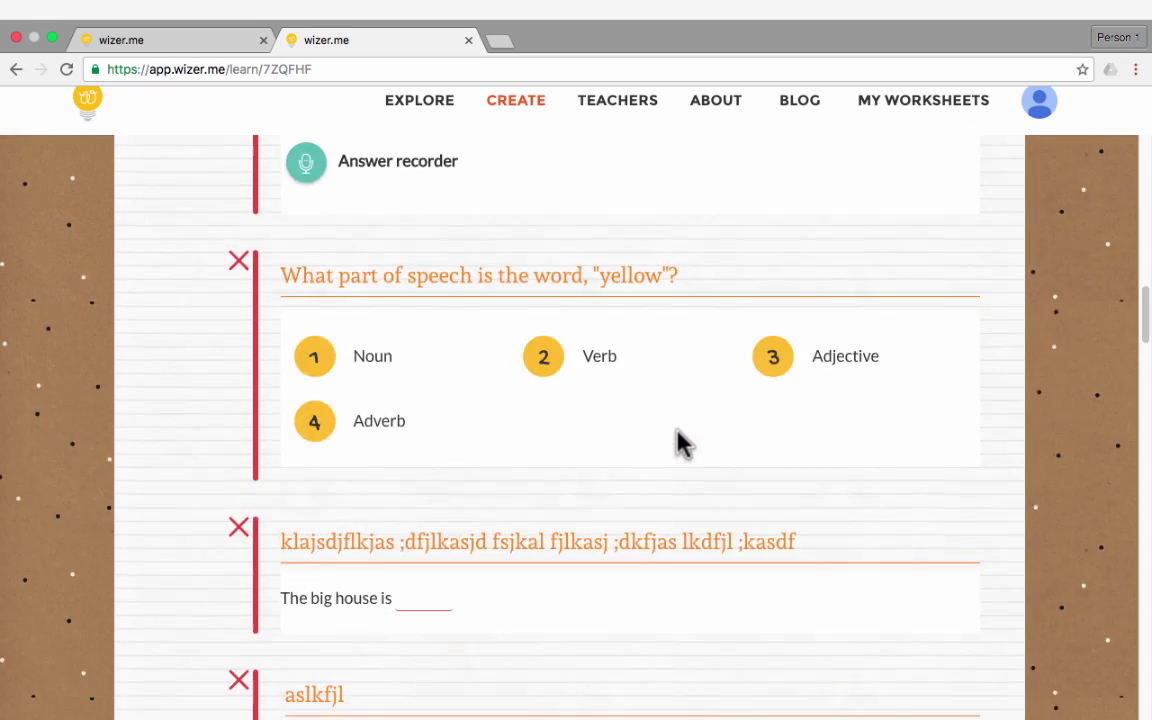
pyautogui.scroll(-8, 676, 428)
pyautogui.scroll(20, 676, 442)
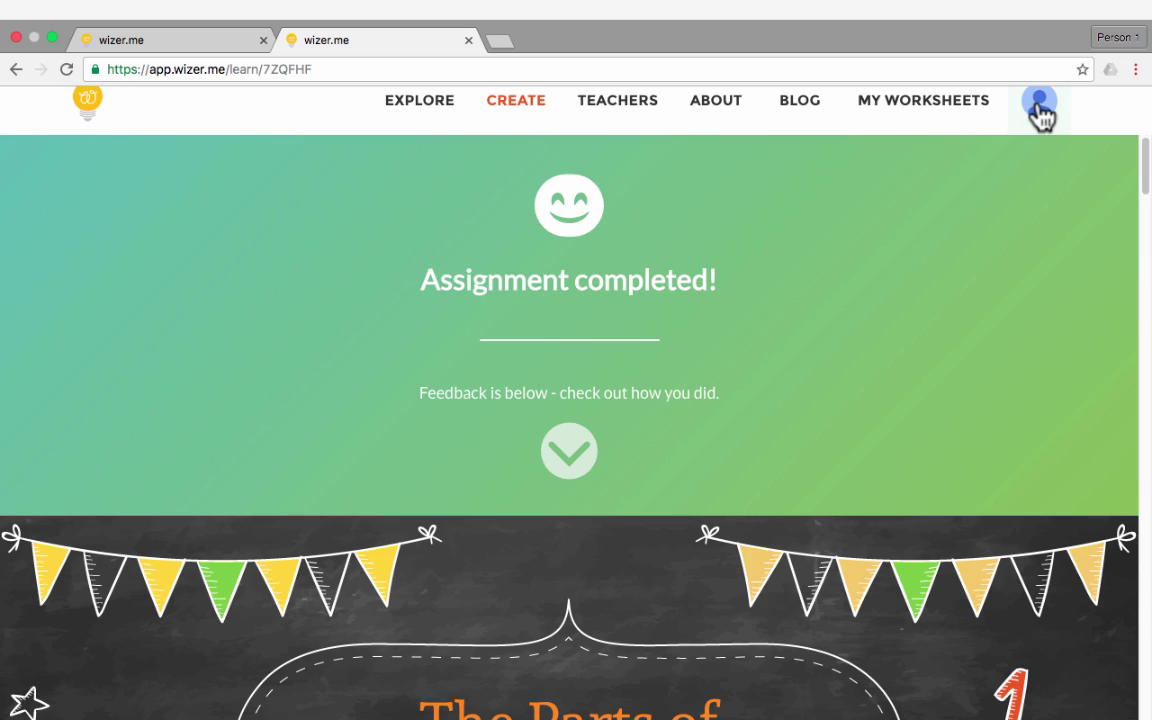
# Log out of the student session and return to the first Wizer.me tab
pyautogui.click(1039, 105)
pyautogui.click(962, 231)
pyautogui.click(186, 42)
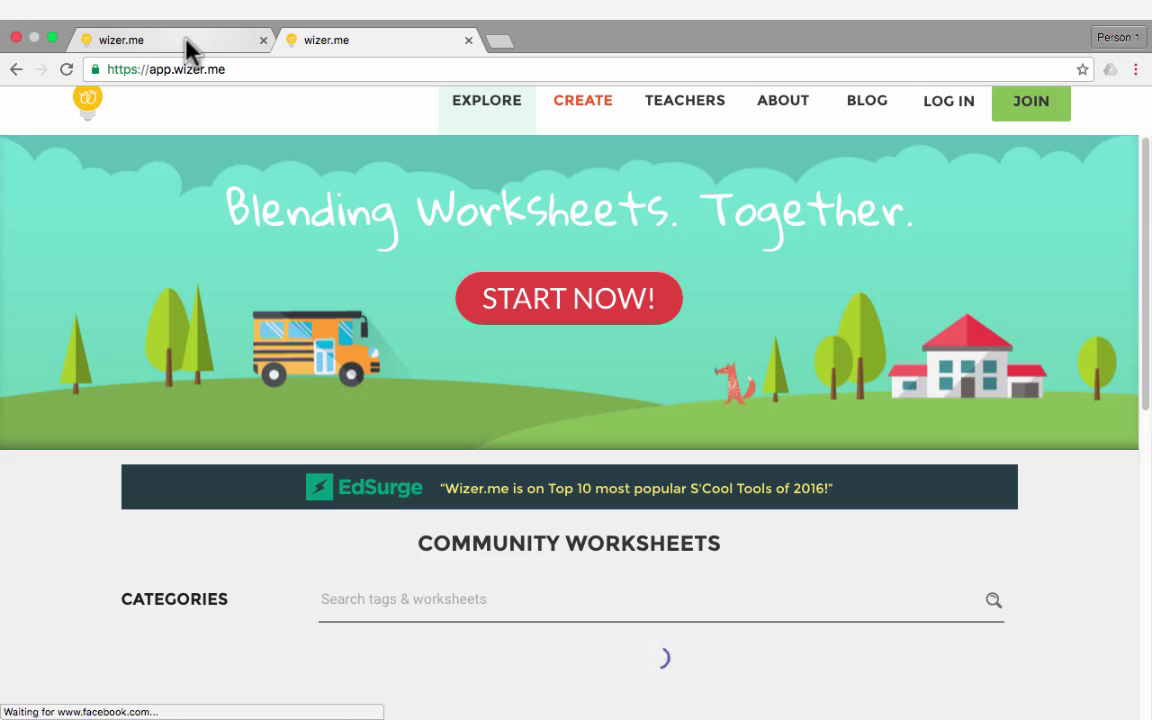
# Sign in as the teacher with Google and open The Parts of Speech from My Worksheets
pyautogui.click(962, 119)
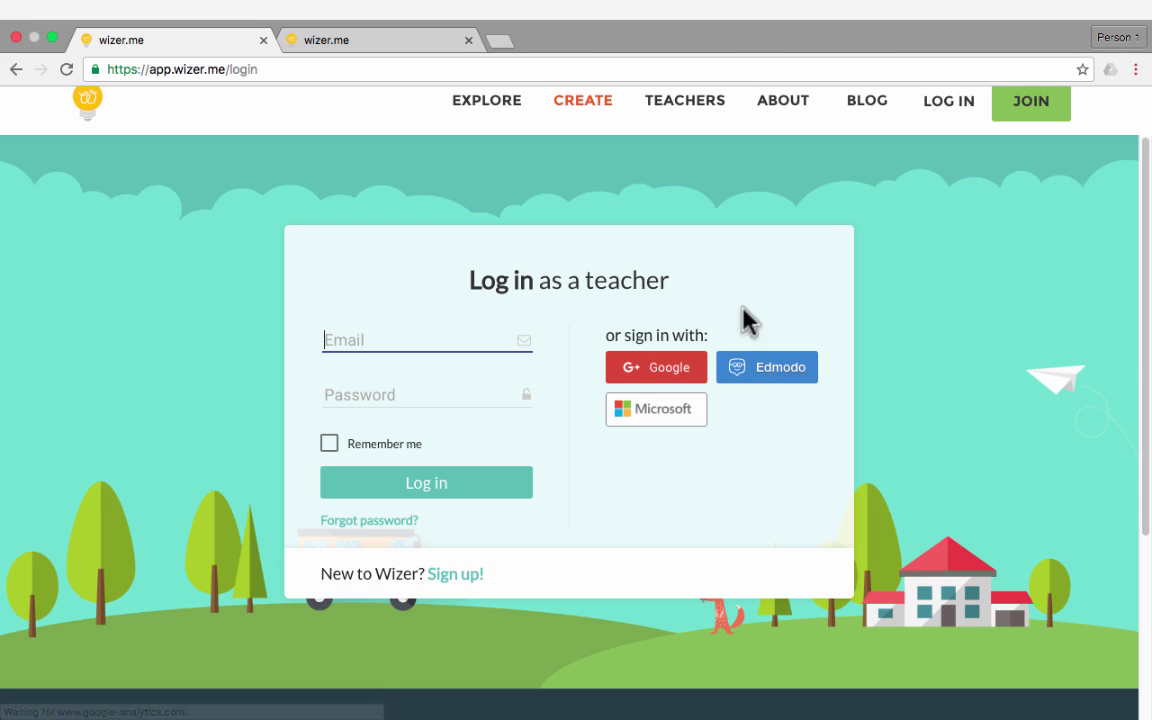
pyautogui.click(676, 373)
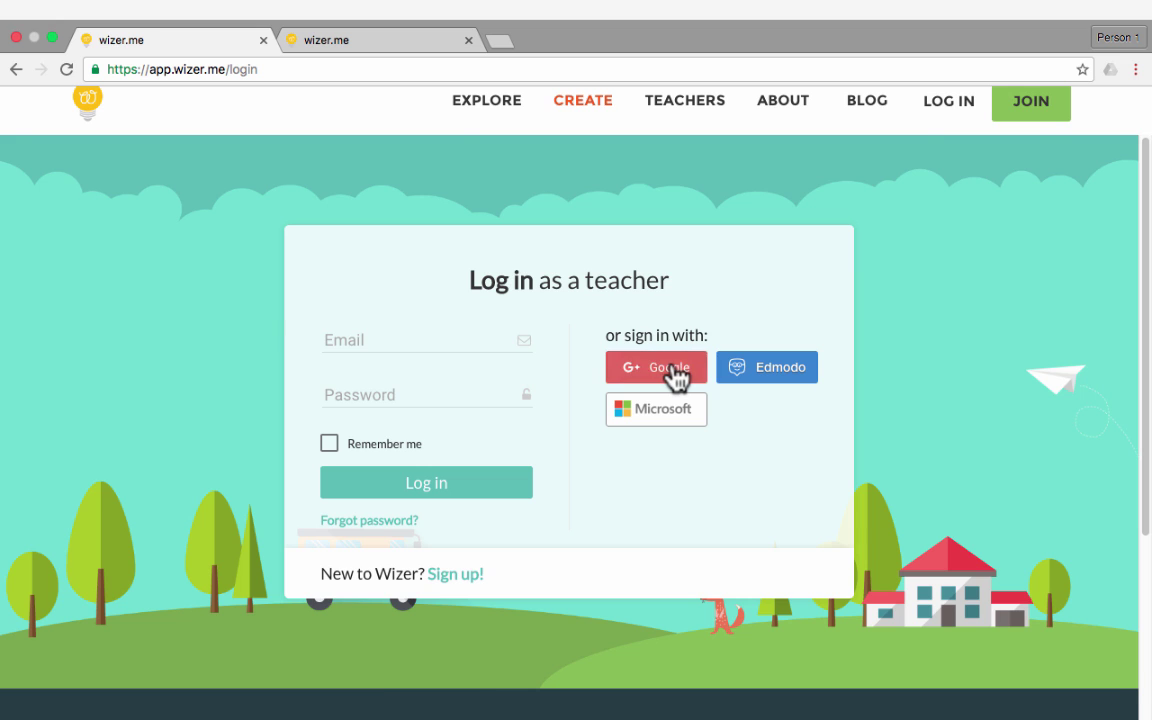
pyautogui.click(928, 117)
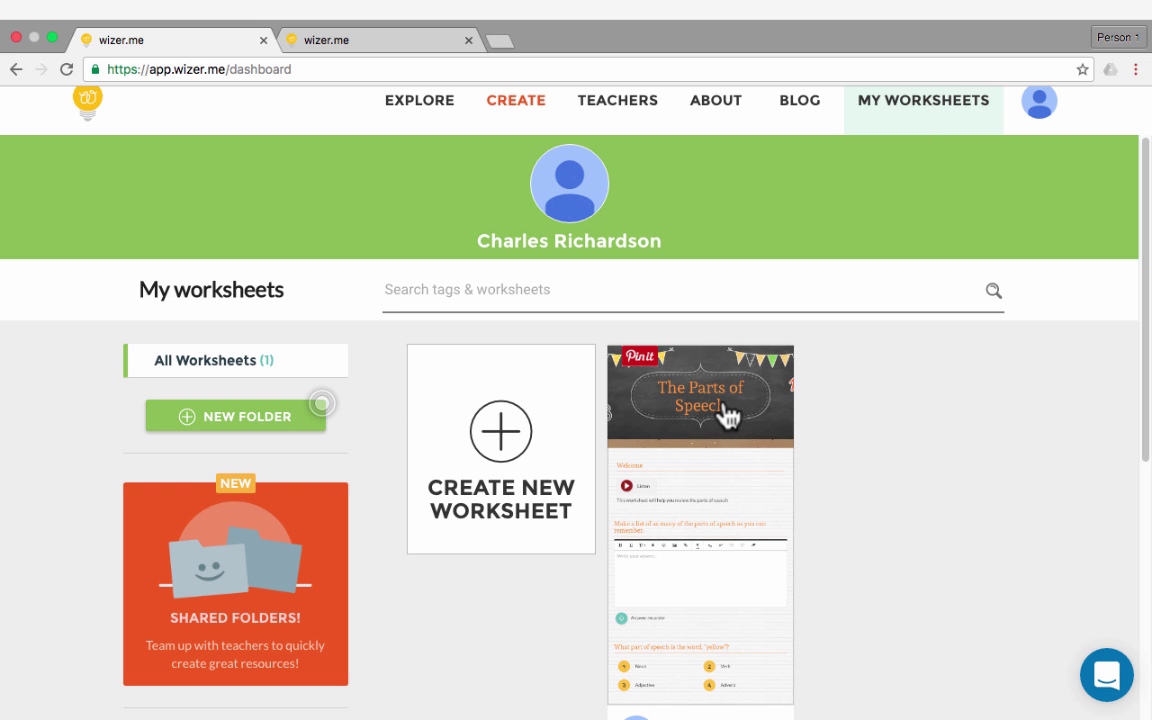
pyautogui.click(728, 412)
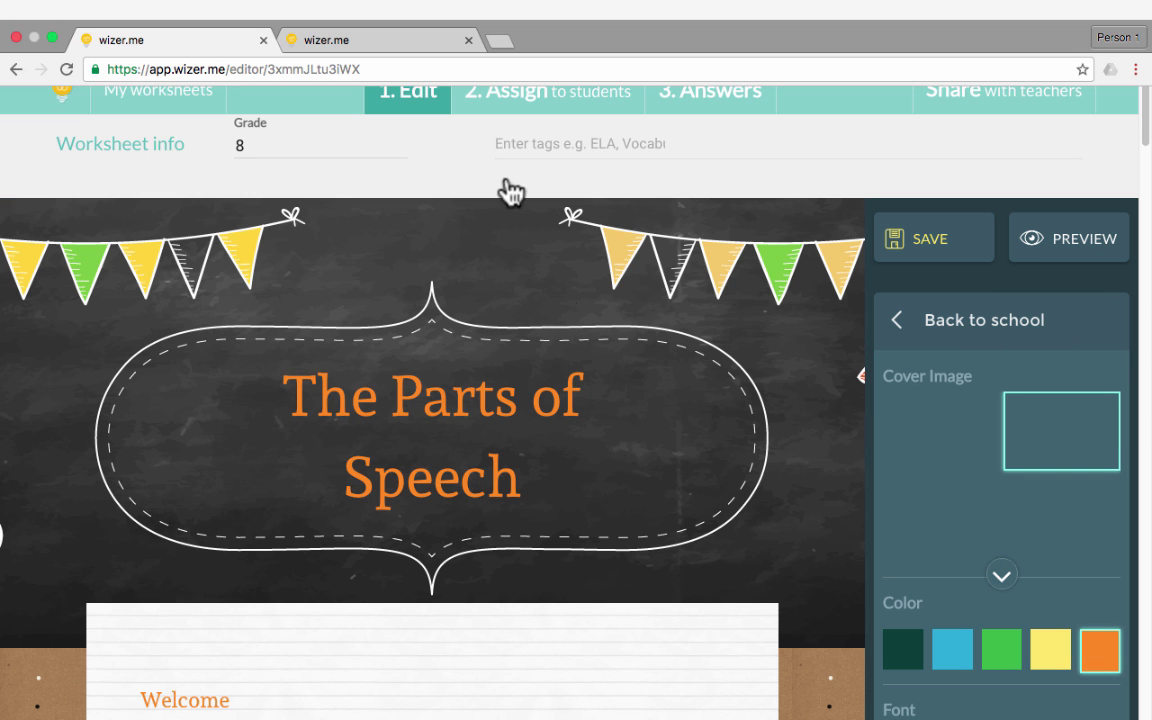
# Open the 3. Answers tab, leaving the editor, to see the Language Arts 8th response scored 2/20
pyautogui.click(699, 104)
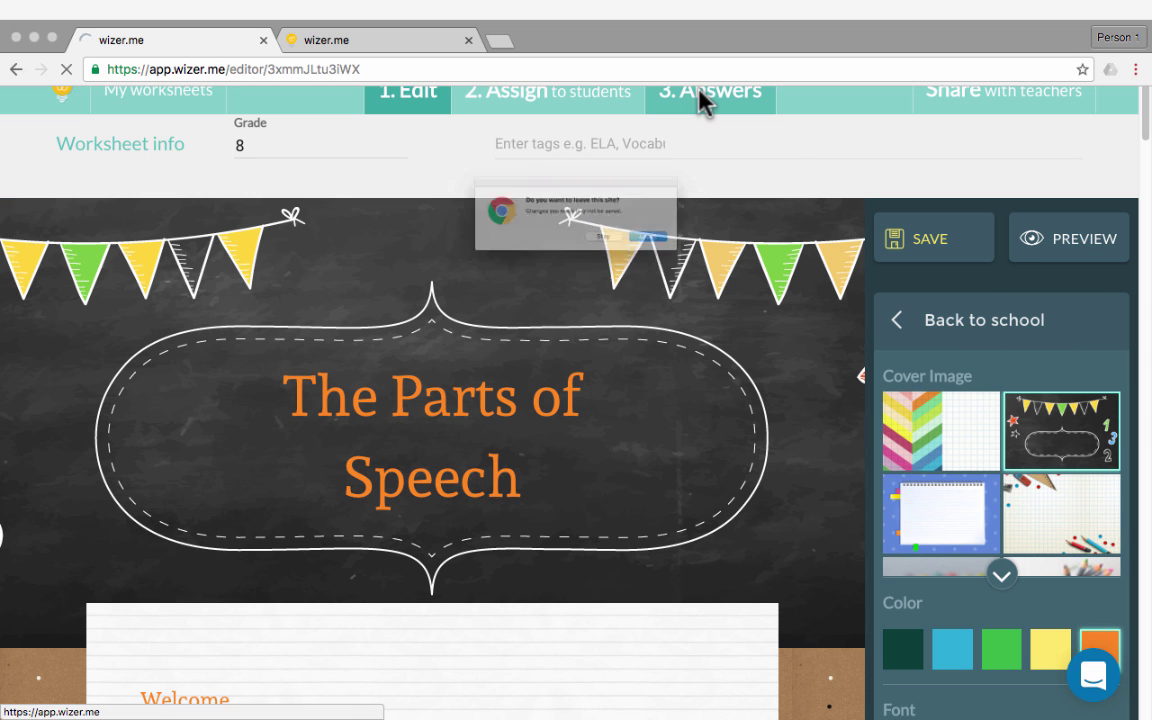
pyautogui.click(730, 258)
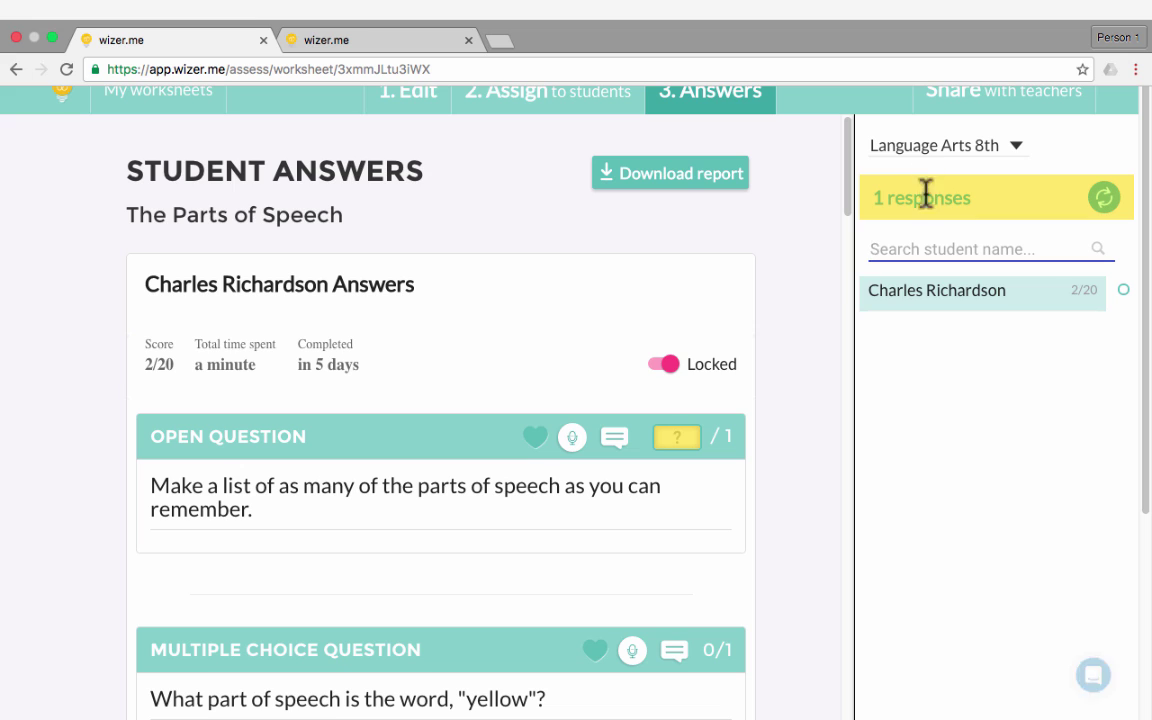
pyautogui.scroll(-4, 468, 330)
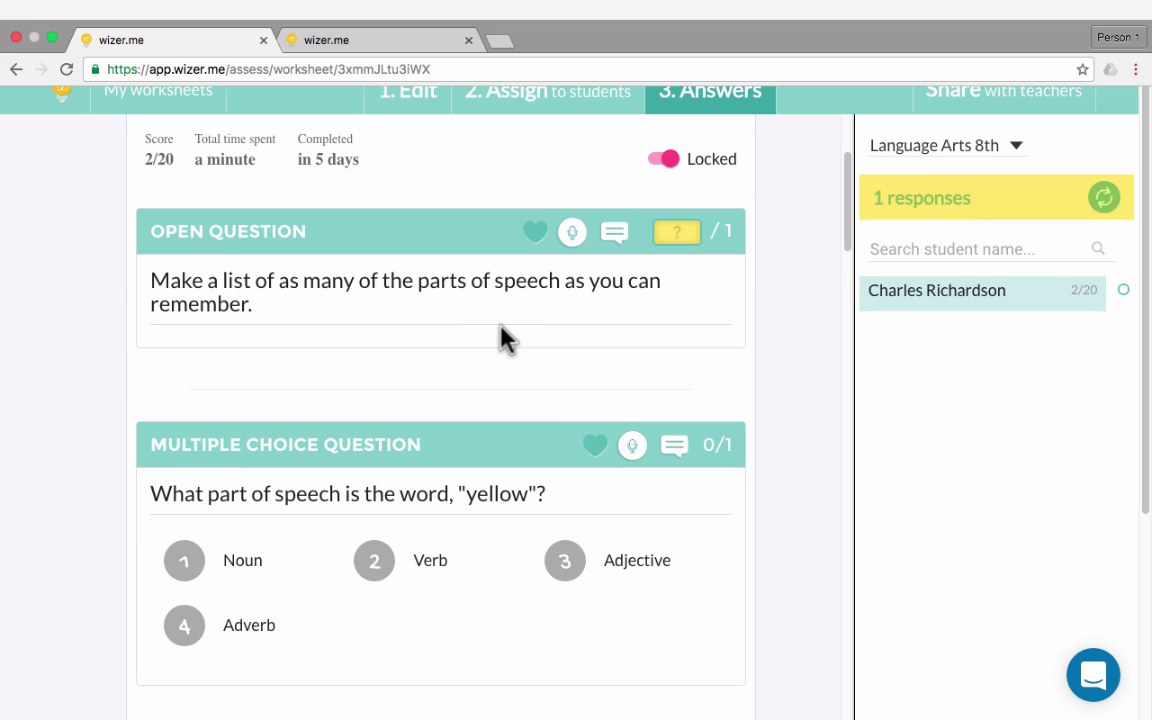
# Switch to the second tab showing the logged-out Wizer.me home page
pyautogui.hotkey('ctrl', 'Tab')
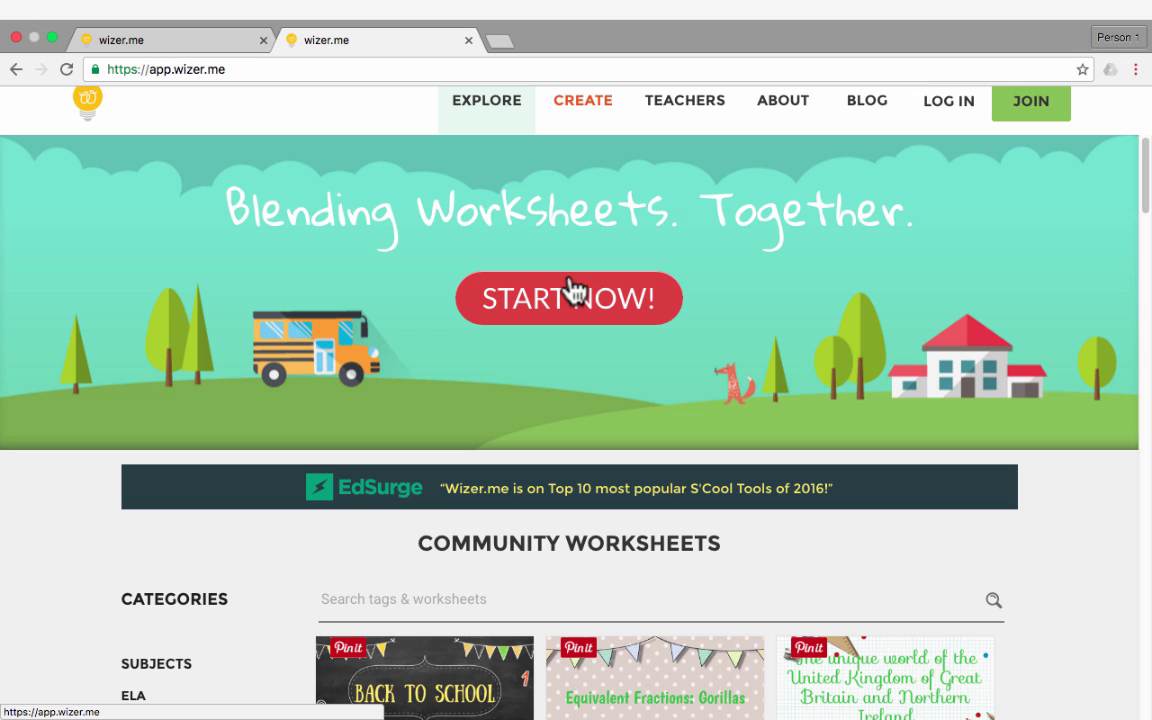